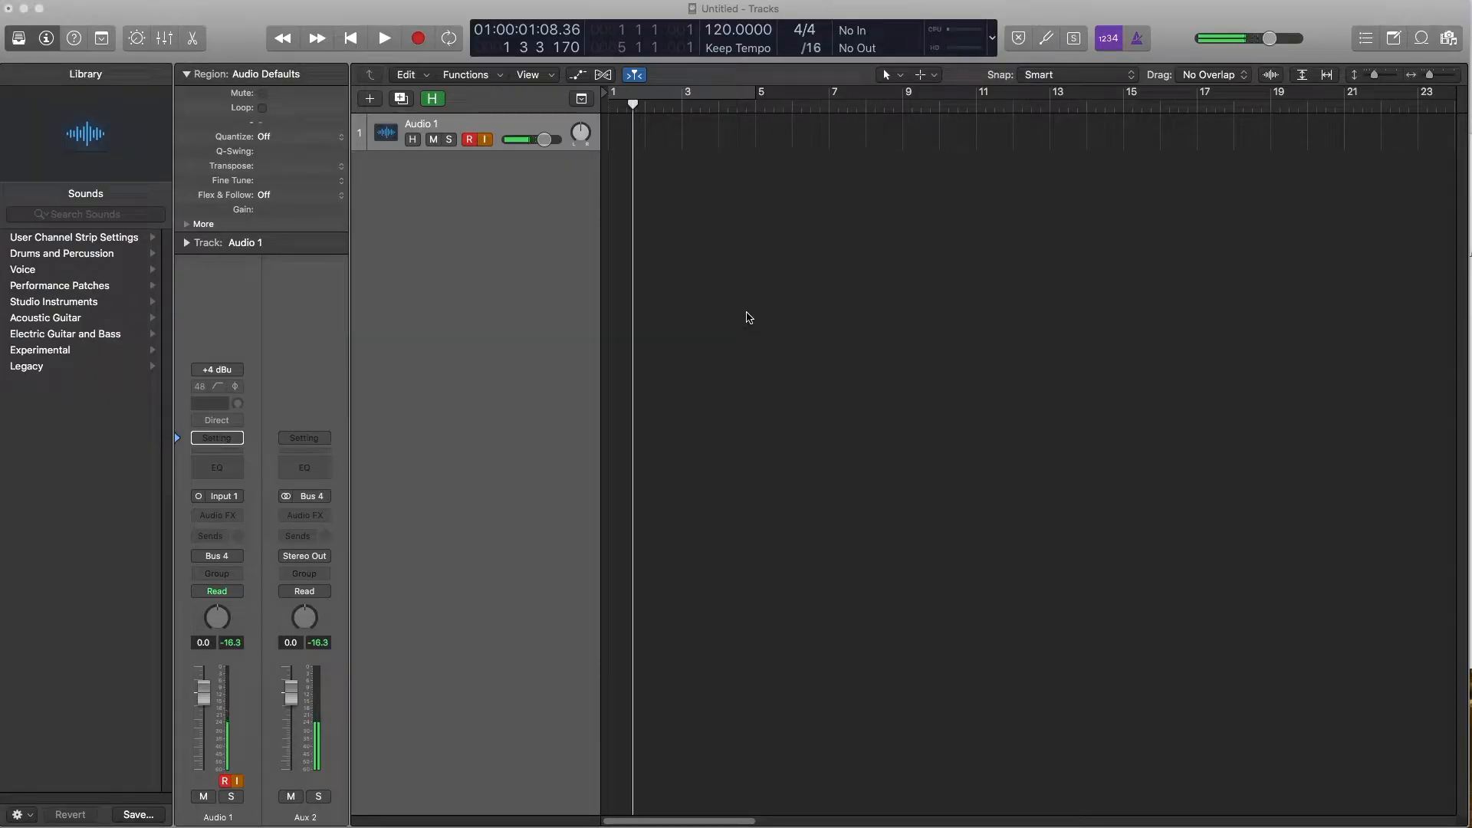
- Create a new software instrument track with the default details
{"action": "left_click", "coordinate": [499, 193]}
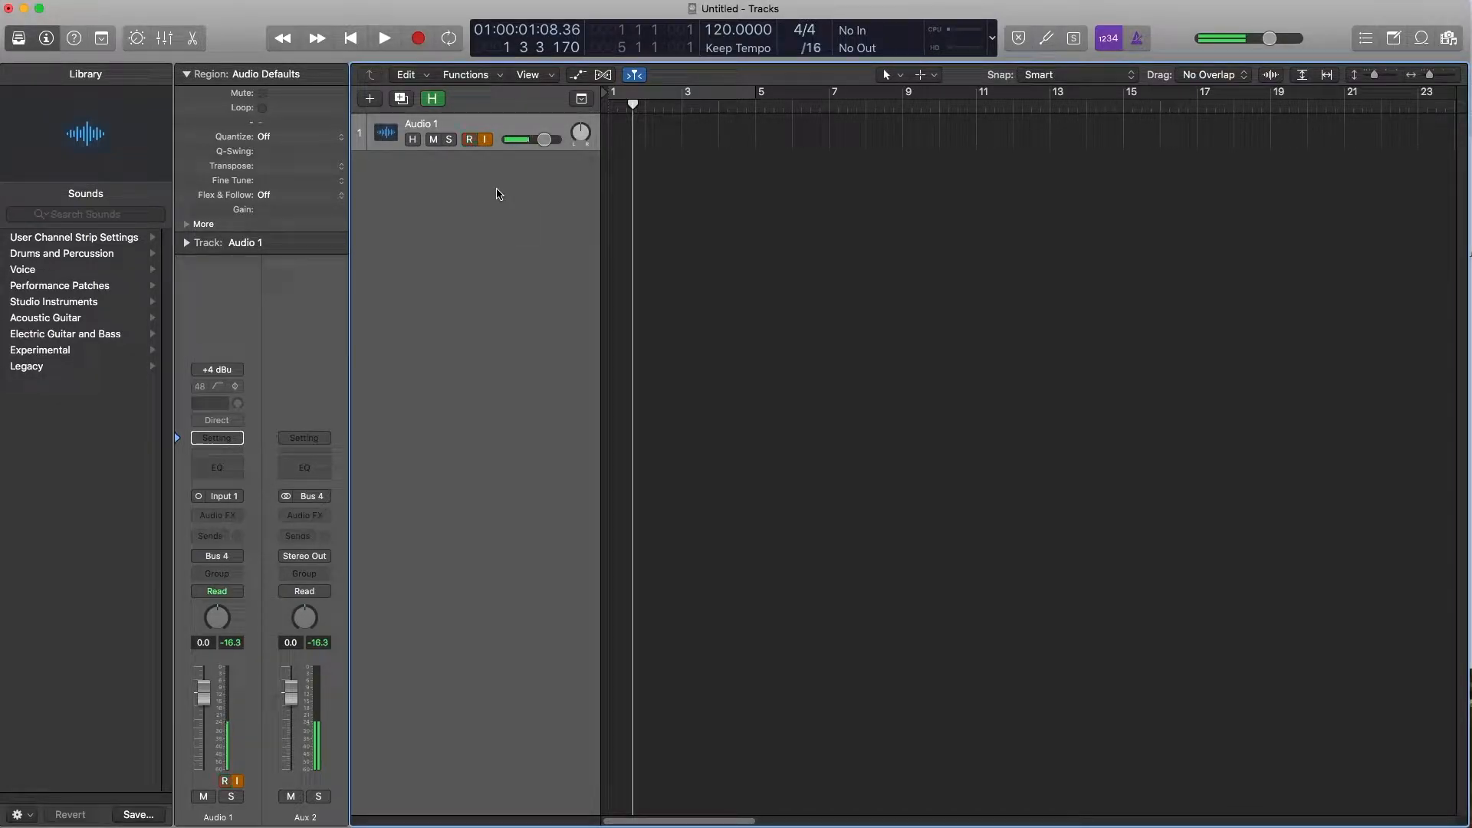
{"action": "key", "text": "alt+super+n"}
{"action": "left_click", "coordinate": [972, 252]}
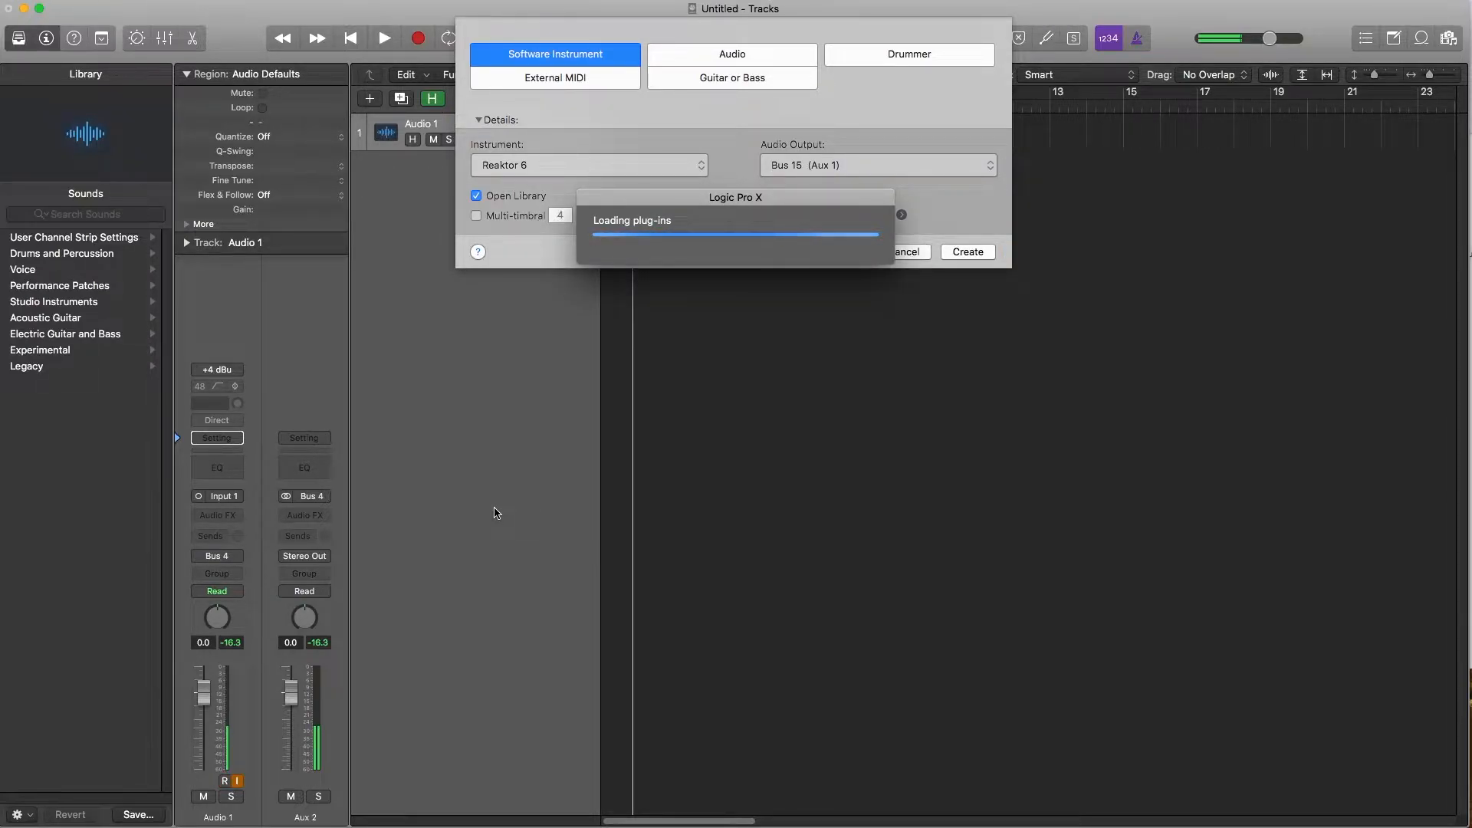
- Replace the new track's Reaktor 6 instrument with the EXS24 sampler in stereo
{"action": "left_click", "coordinate": [242, 497]}
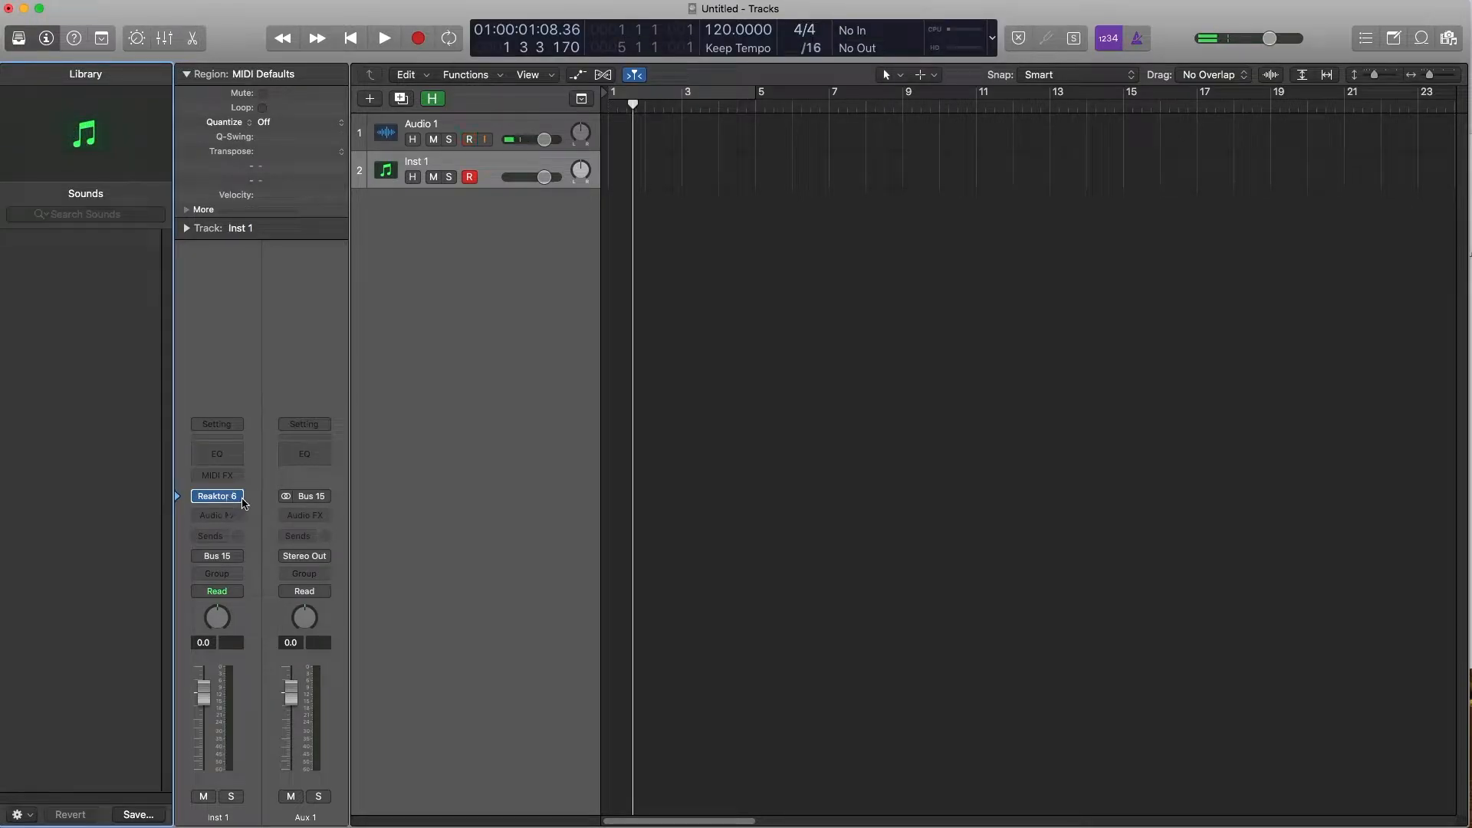
{"action": "left_click", "coordinate": [240, 498]}
{"action": "mouse_move", "coordinate": [383, 615]}
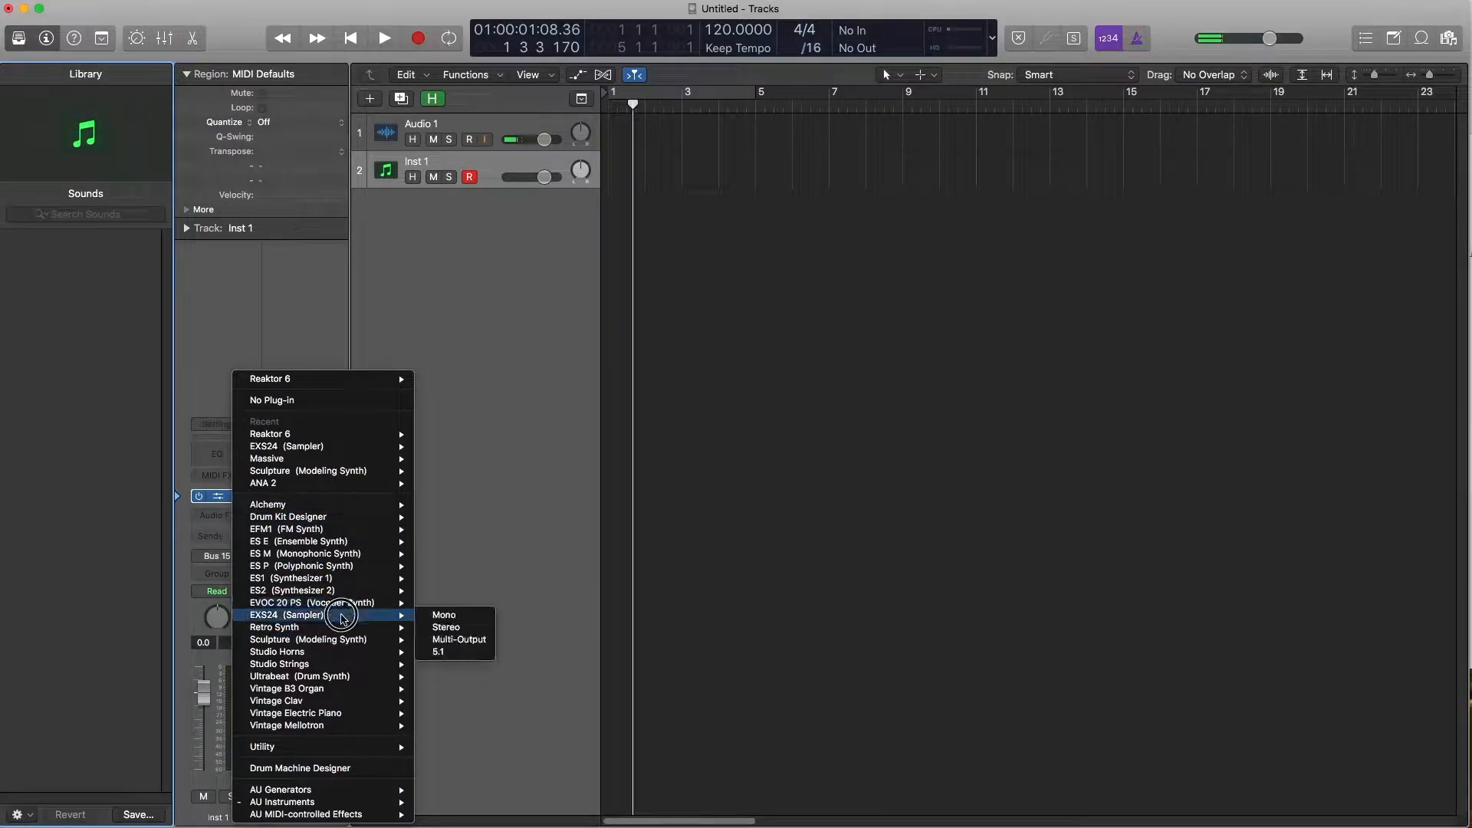
{"action": "left_click", "coordinate": [479, 626]}
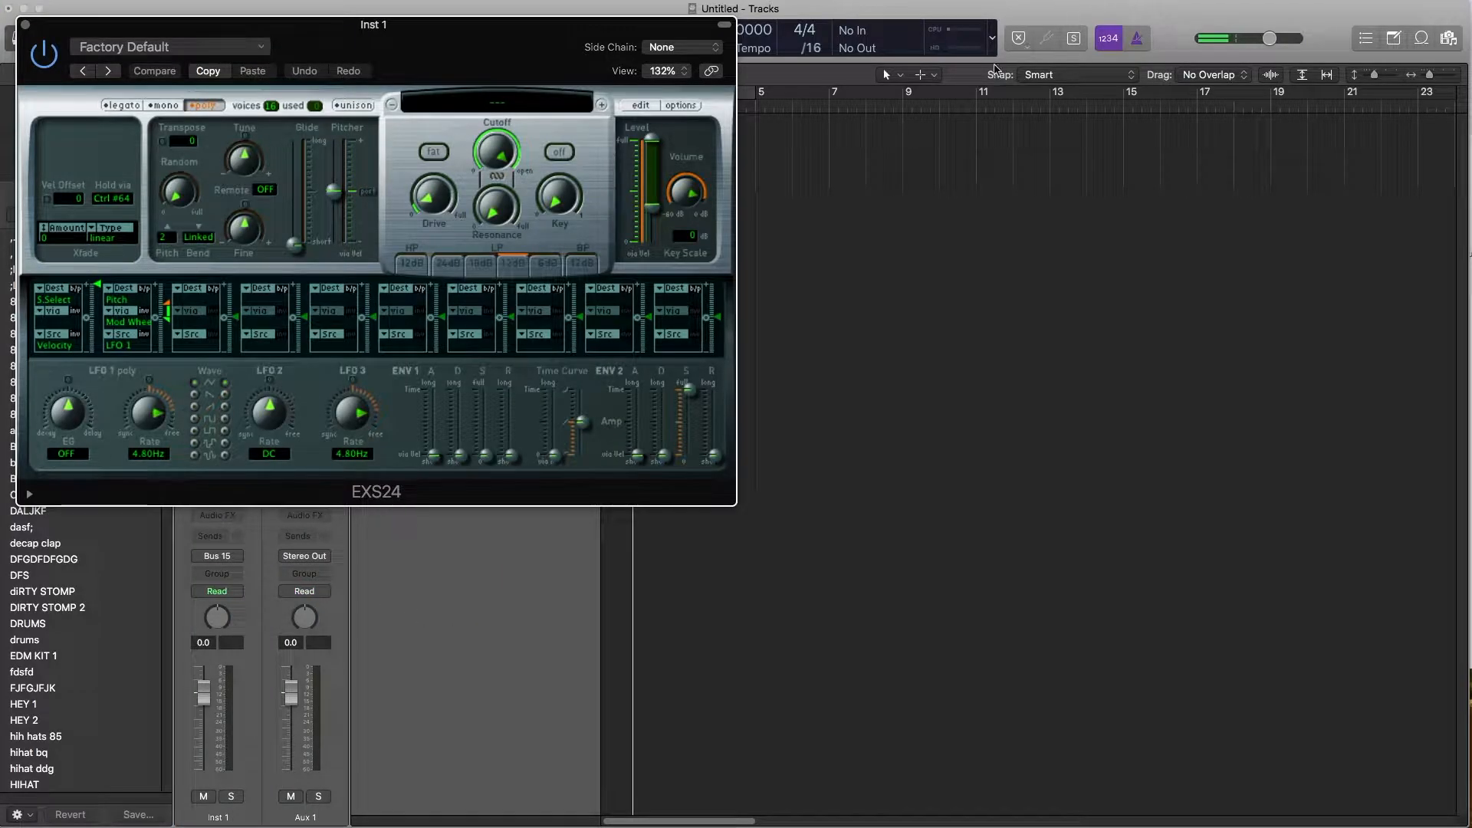
- Open the EXS24 instrument editor, switch to Splice and add NA_NOTE_Robo-Vox-61.wav to the editor as a zone
{"action": "left_click", "coordinate": [631, 107]}
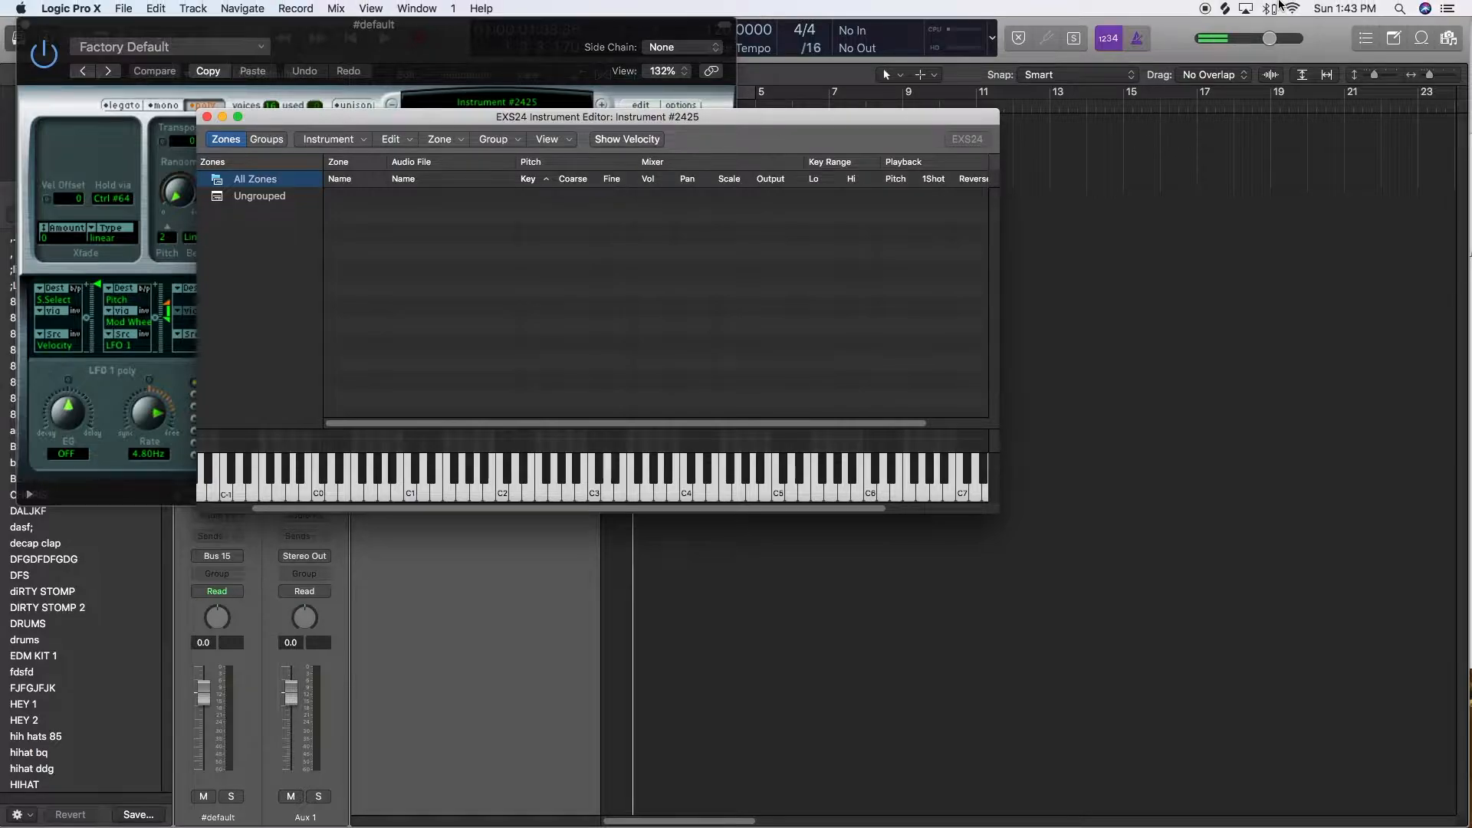
{"action": "left_click", "coordinate": [1225, 8]}
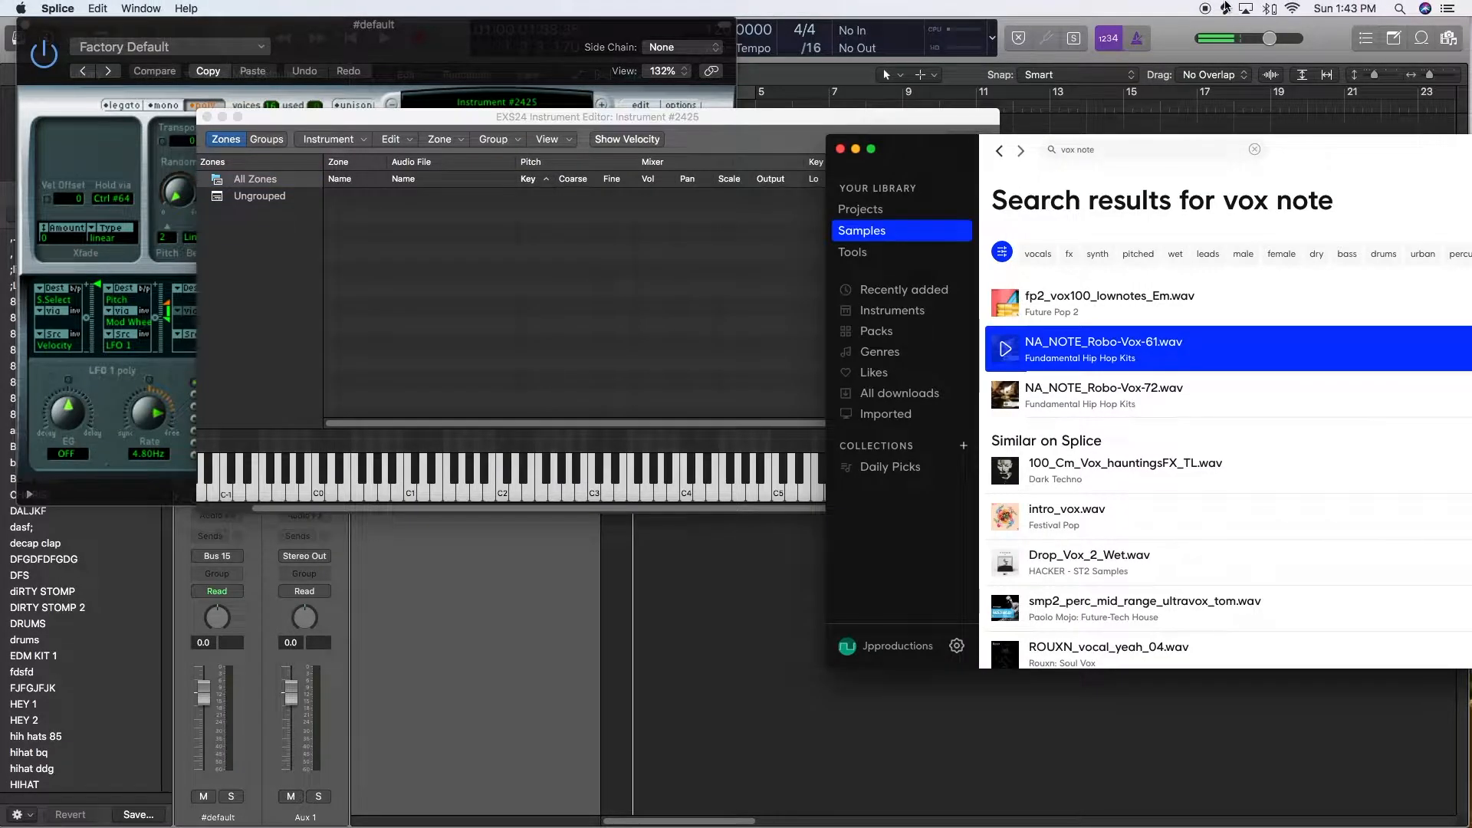
{"action": "left_click_drag", "start_coordinate": [1377, 153], "coordinate": [1043, 172]}
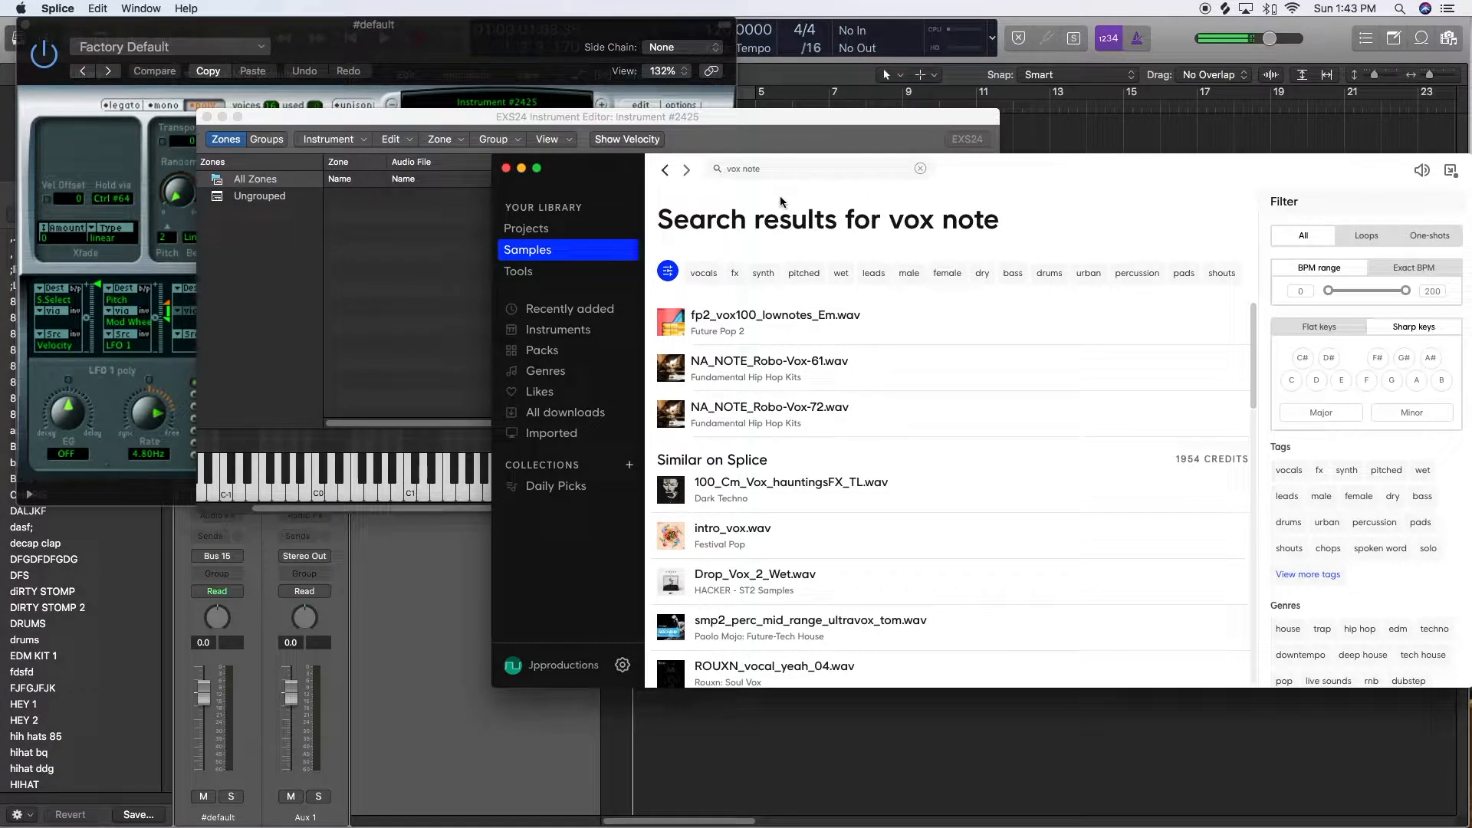
{"action": "left_click_drag", "start_coordinate": [1015, 179], "coordinate": [1256, 152]}
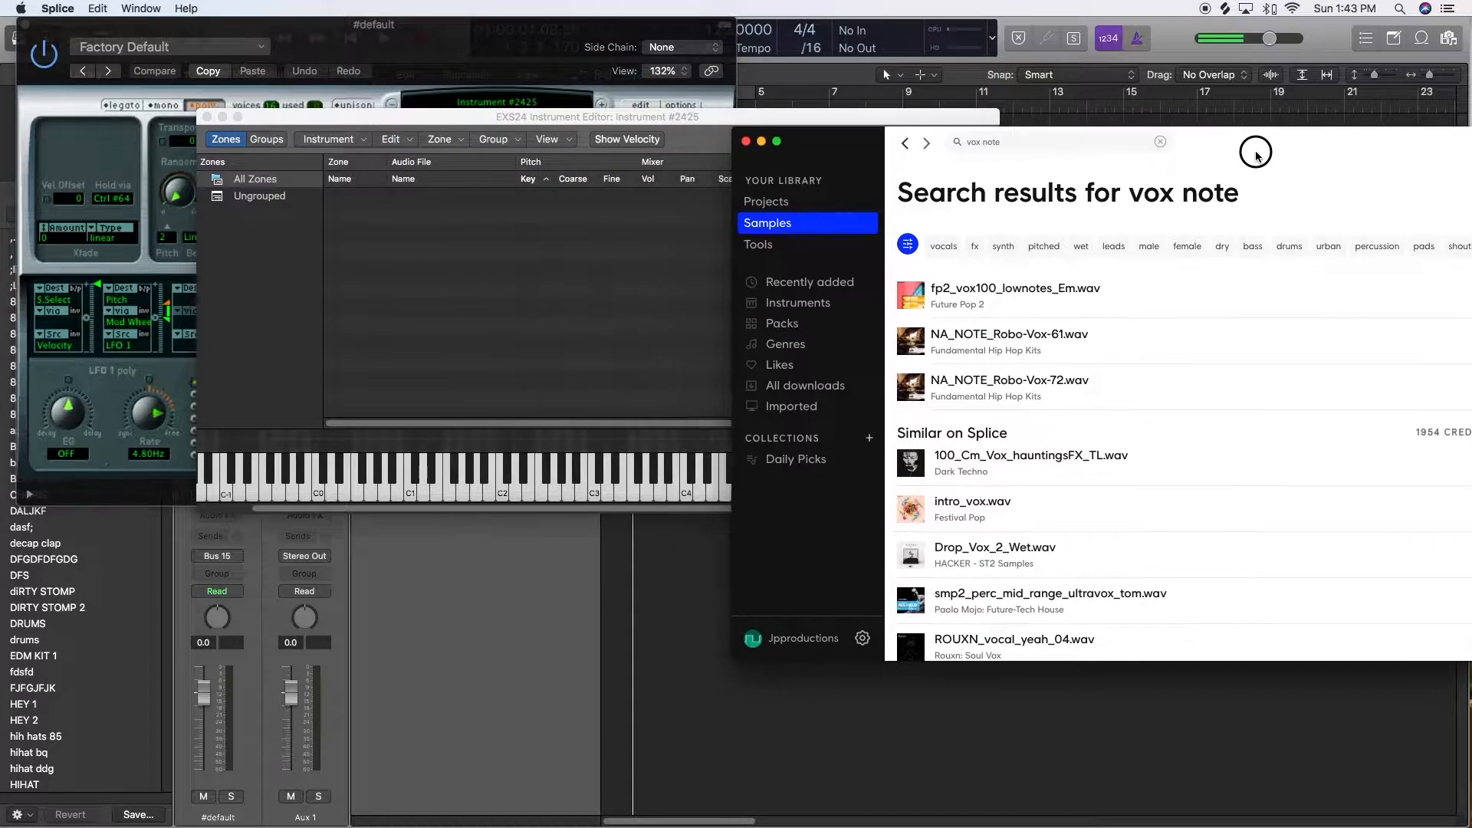
{"action": "left_click", "coordinate": [913, 347]}
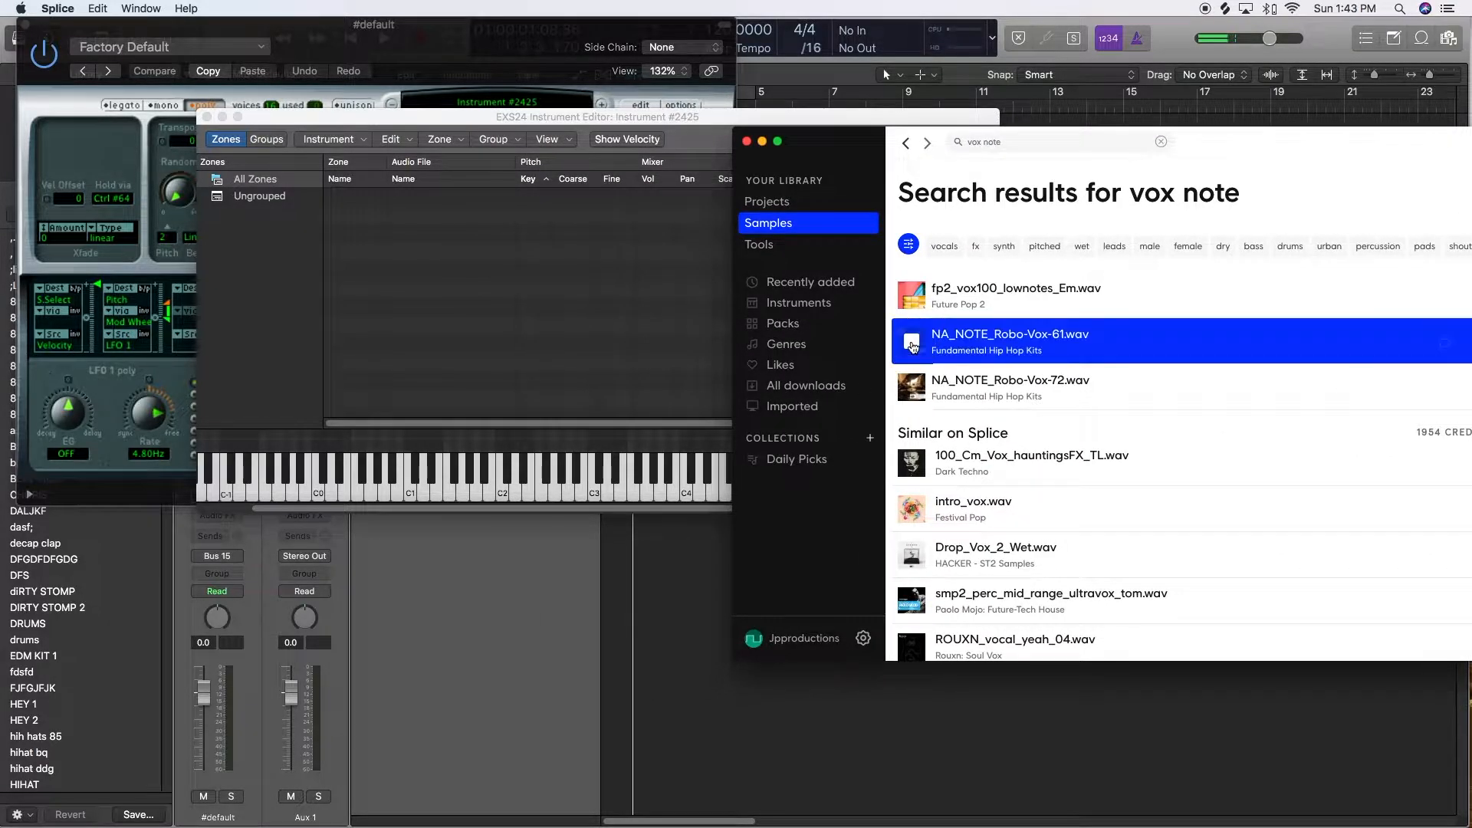
{"action": "left_click_drag", "start_coordinate": [1017, 331], "coordinate": [493, 269]}
- Back in Logic Pro X, set the EXS24 to mono mode and raise its glide slightly
{"action": "left_click", "coordinate": [1210, 30]}
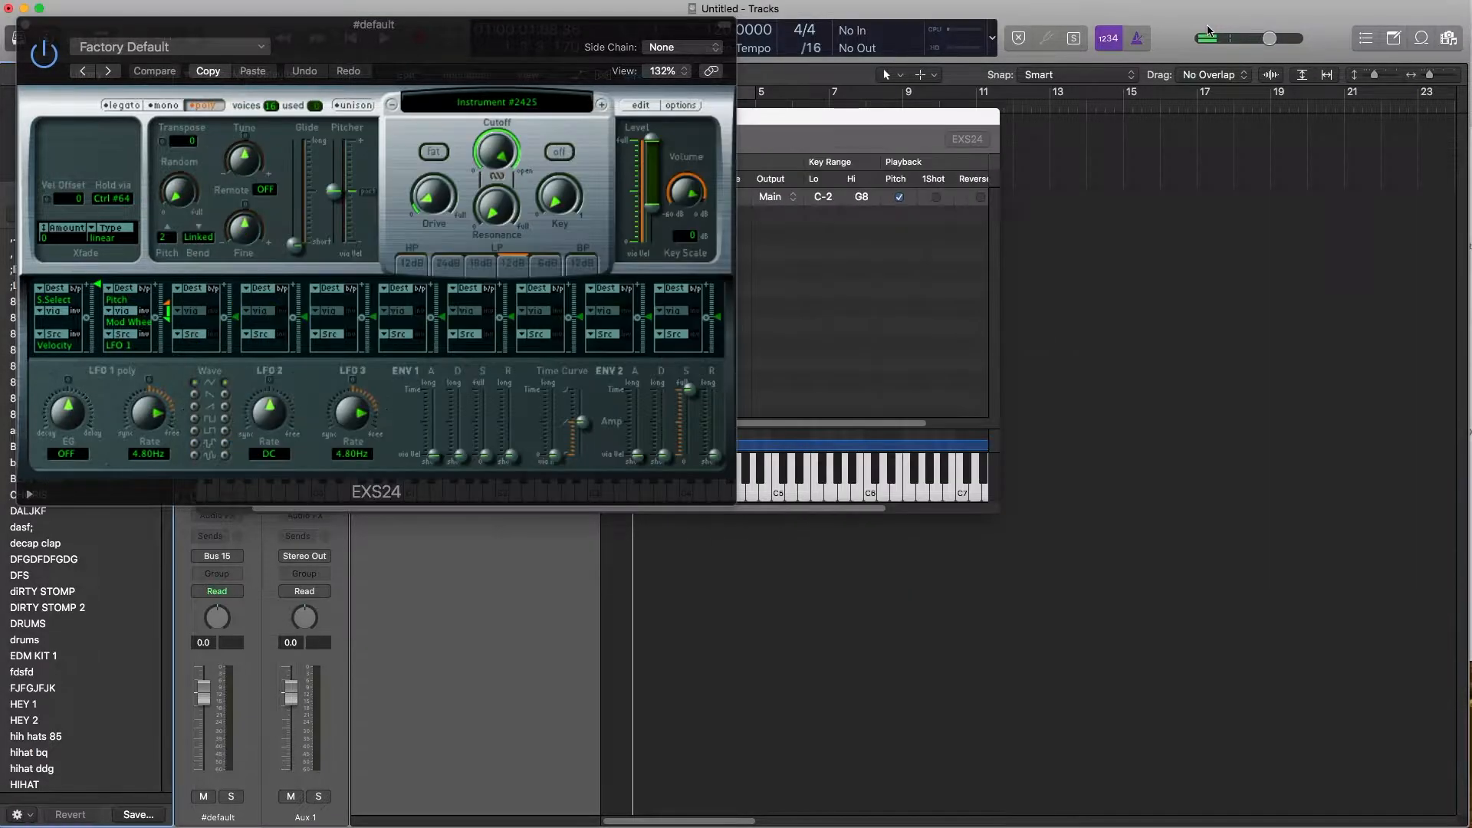
{"action": "left_click", "coordinate": [24, 24]}
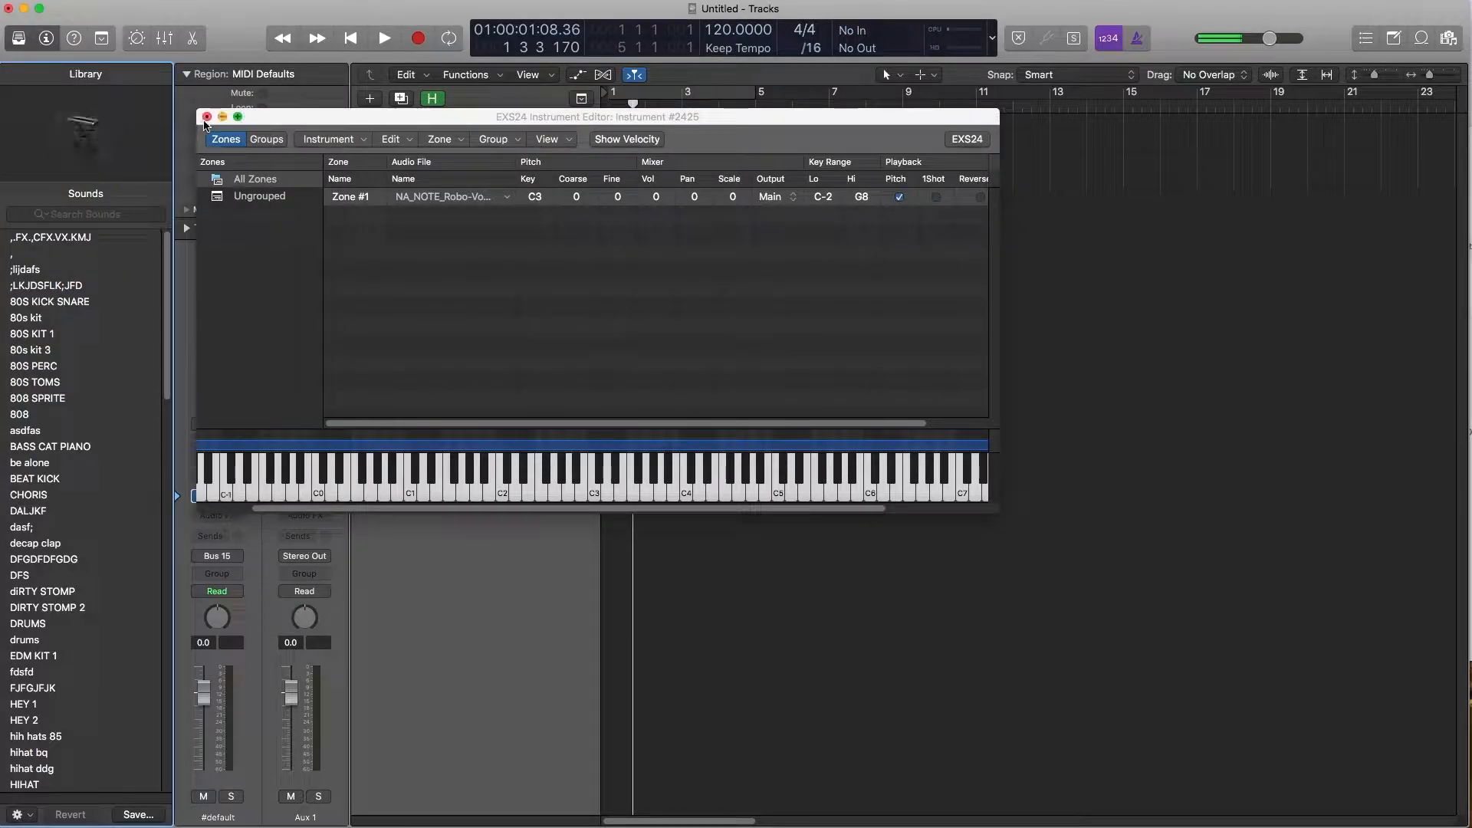
{"action": "left_click_drag", "start_coordinate": [276, 117], "coordinate": [826, 154]}
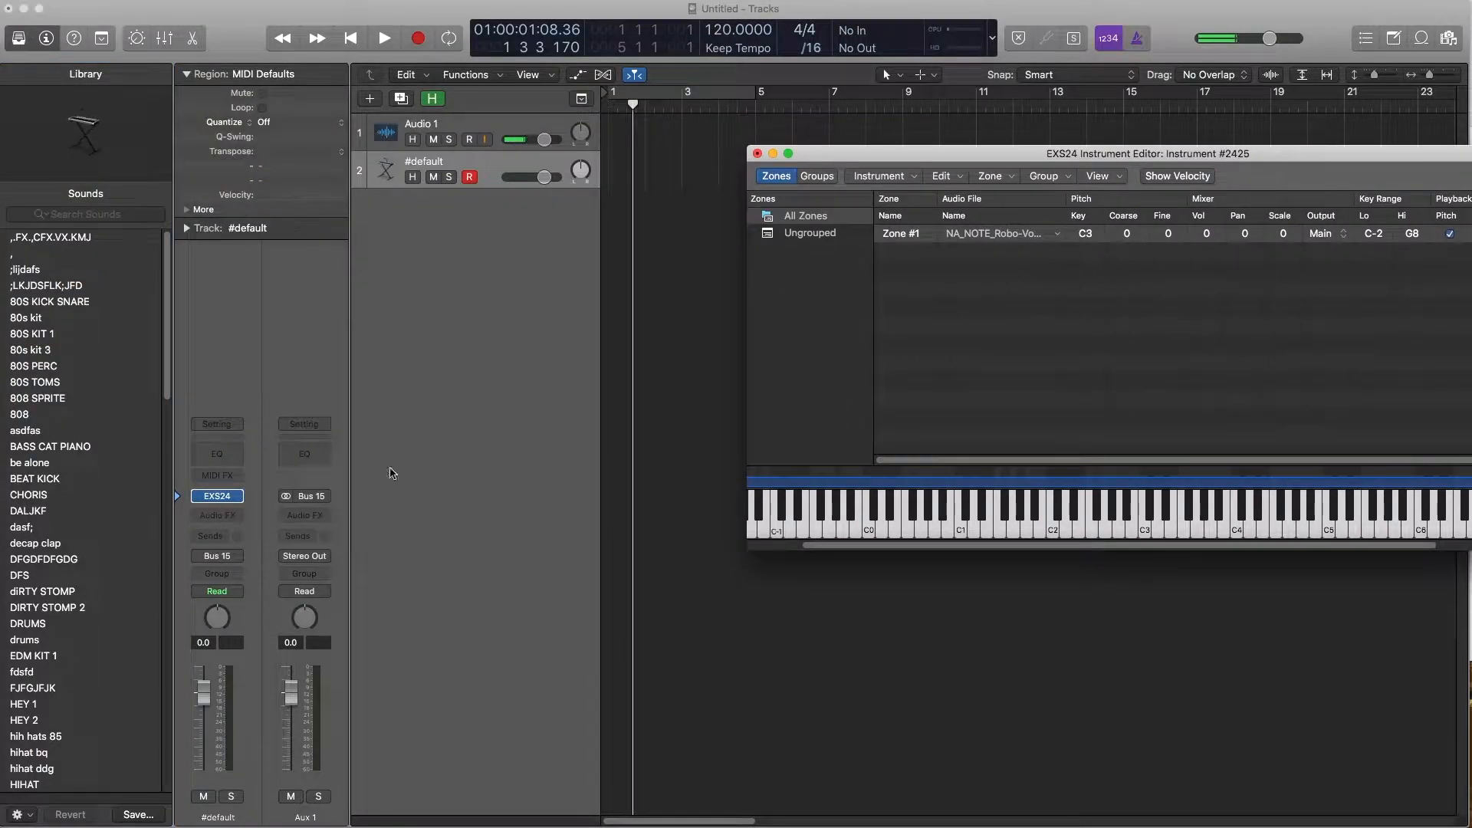
{"action": "left_click", "coordinate": [222, 498]}
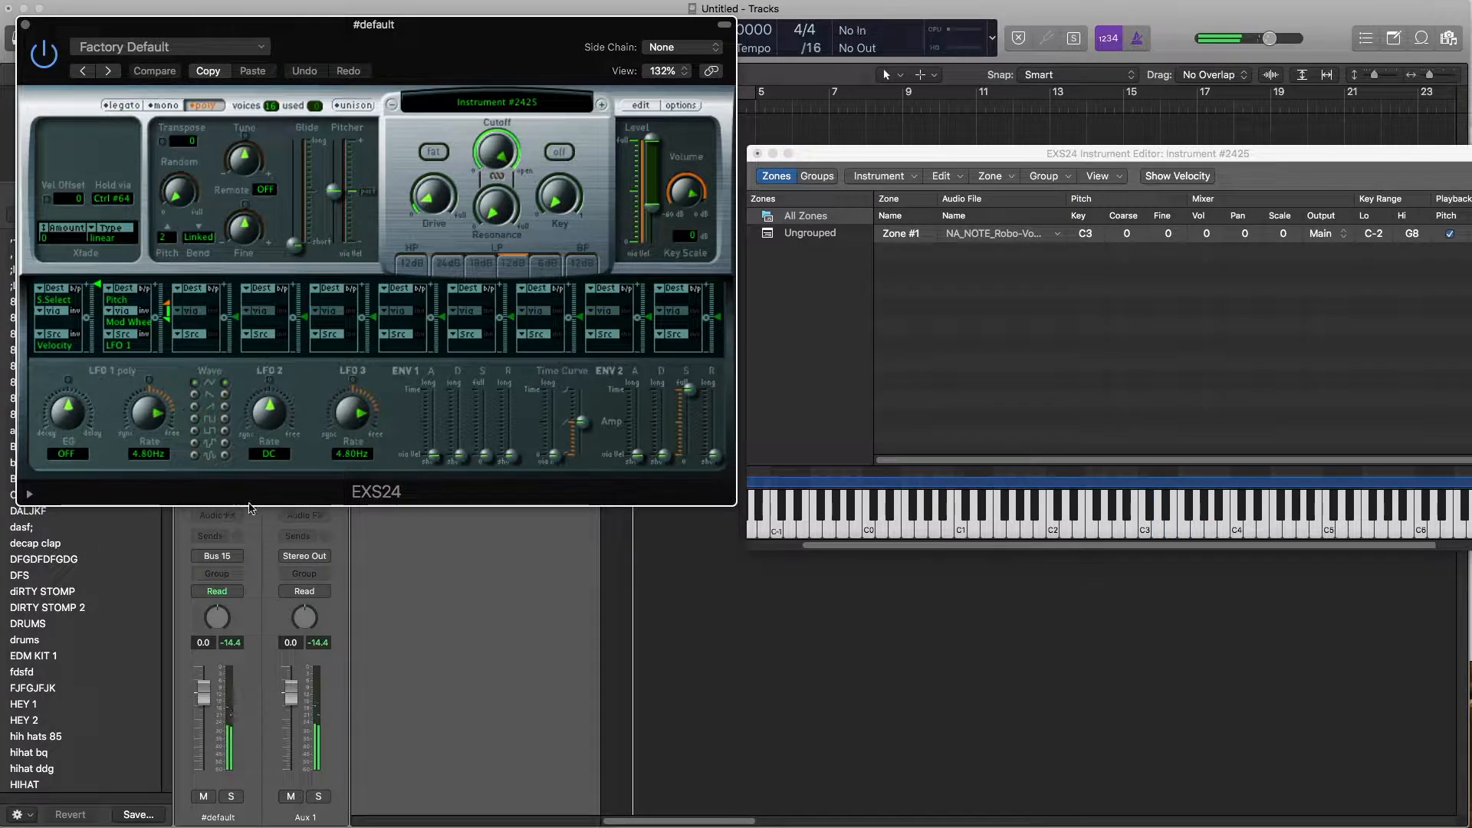
{"action": "left_click", "coordinate": [164, 106]}
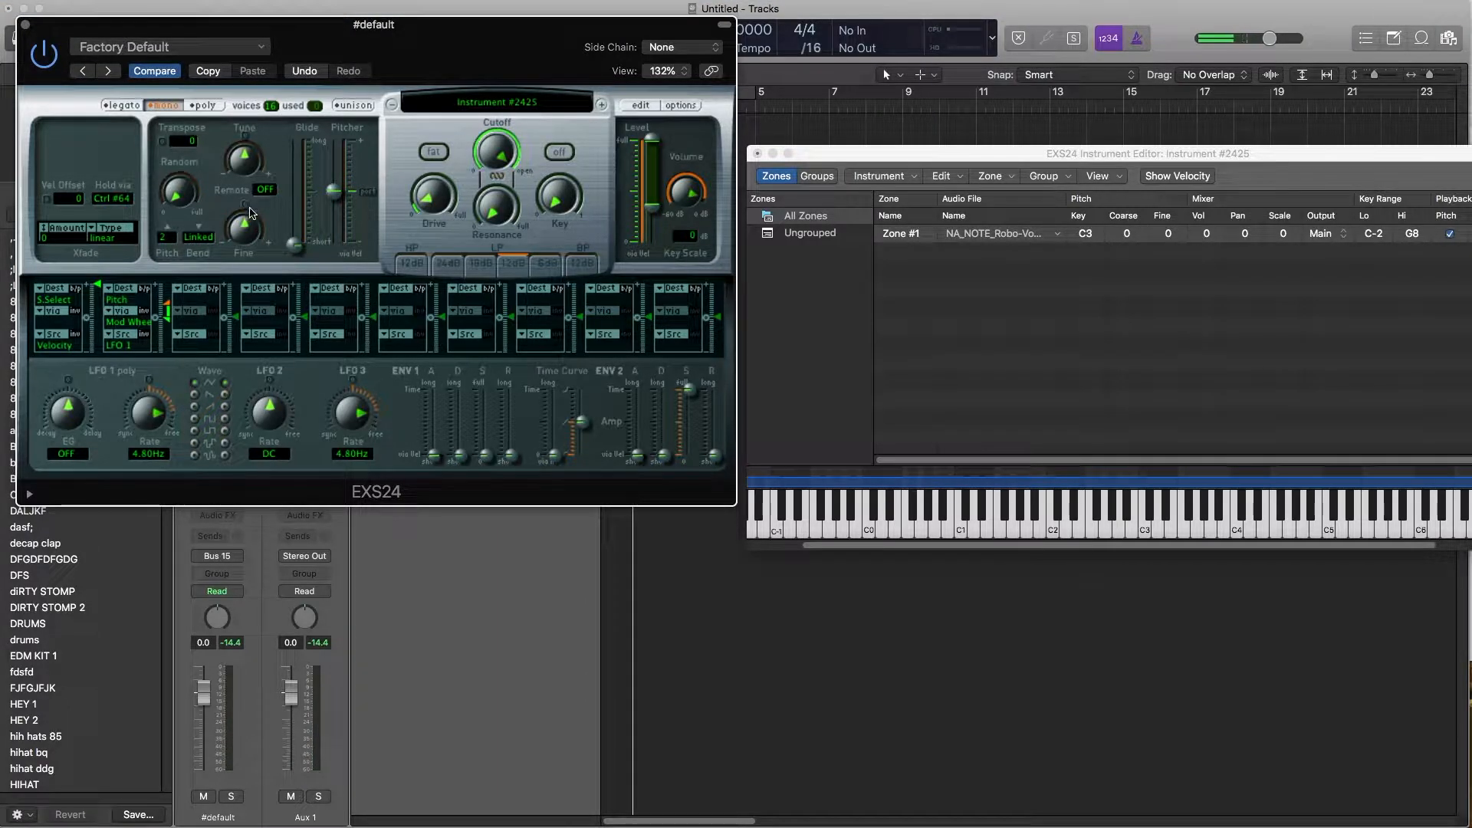
{"action": "left_click_drag", "start_coordinate": [296, 250], "coordinate": [299, 234]}
{"action": "left_click_drag", "start_coordinate": [251, 23], "coordinate": [1015, 78]}
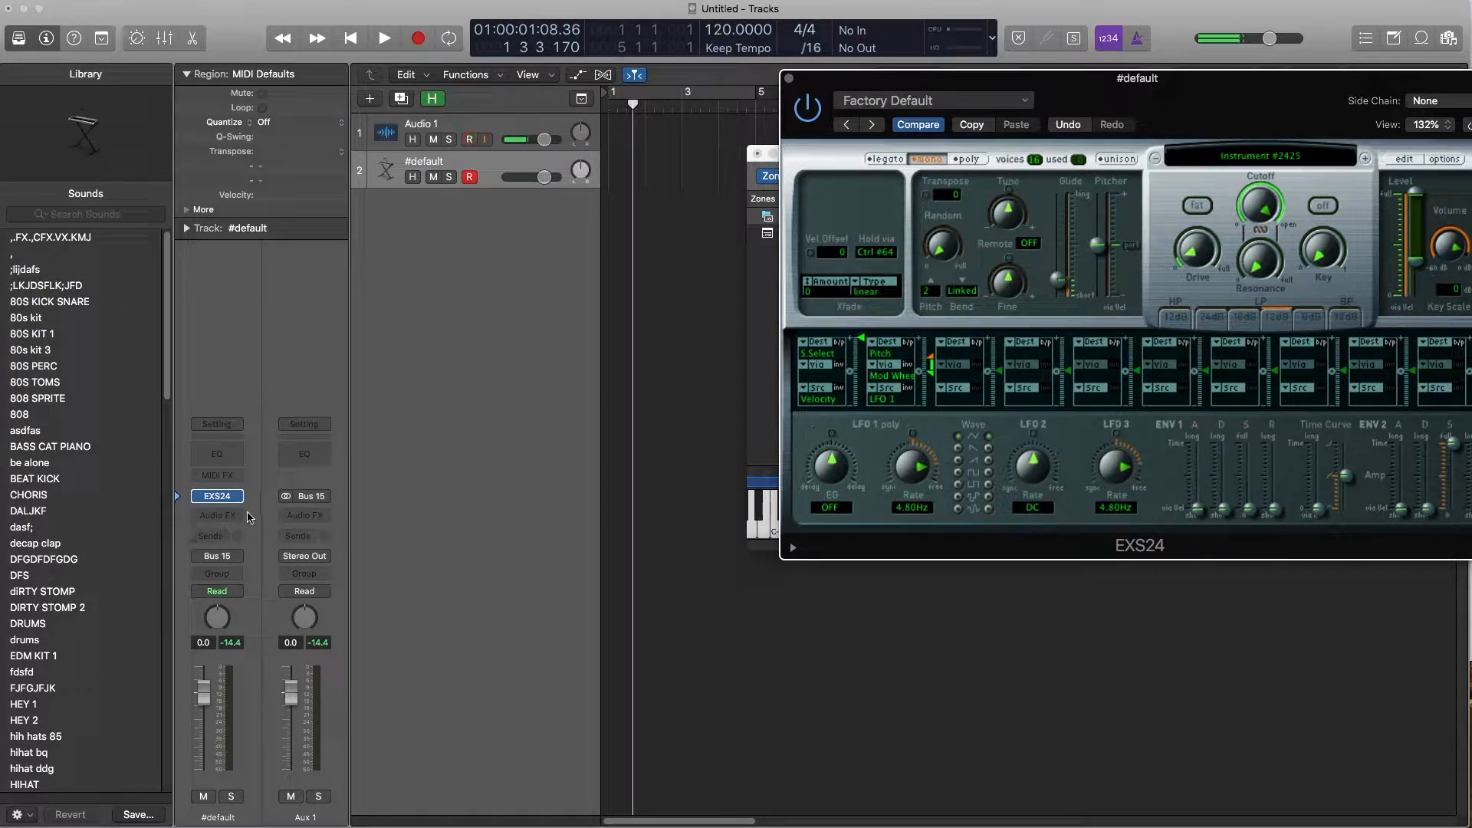
- Insert the Soundtoys Little Radiator effect in stereo on the sampler track, with its noise off and heat turned up
{"action": "left_click", "coordinate": [217, 516]}
{"action": "mouse_move", "coordinate": [299, 759]}
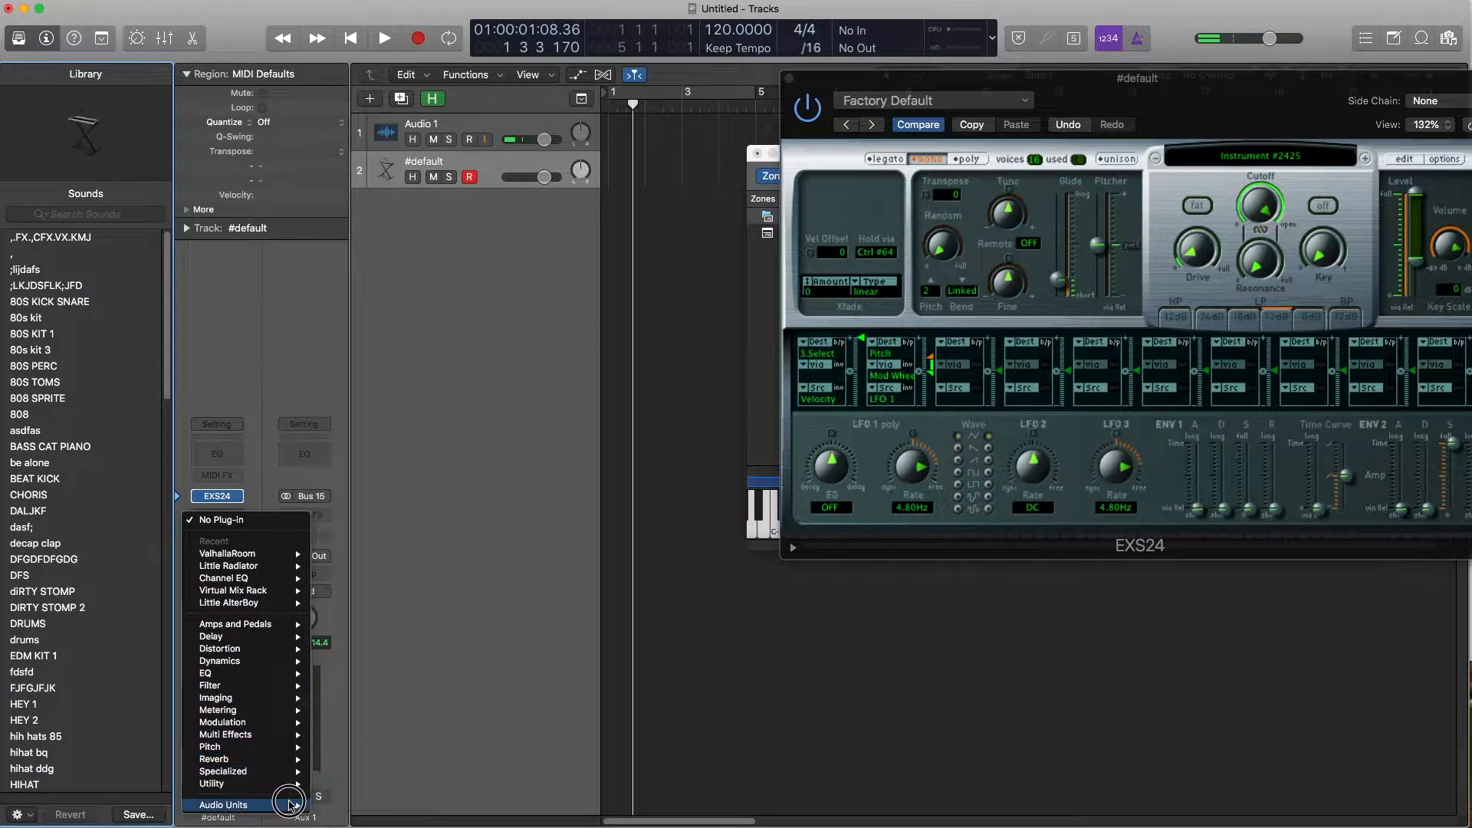
{"action": "mouse_move", "coordinate": [295, 805]}
{"action": "mouse_move", "coordinate": [407, 767]}
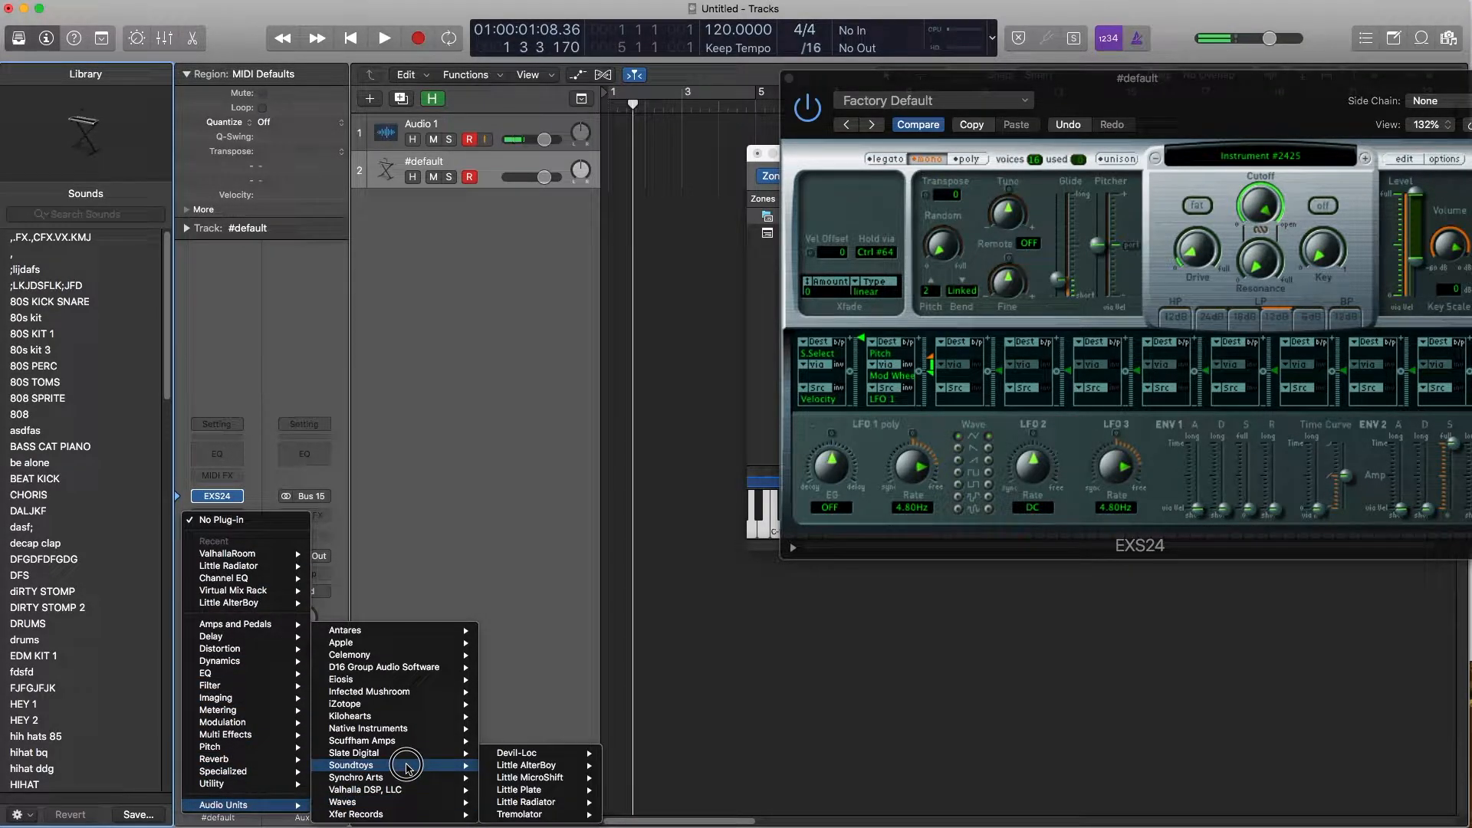
{"action": "mouse_move", "coordinate": [537, 777]}
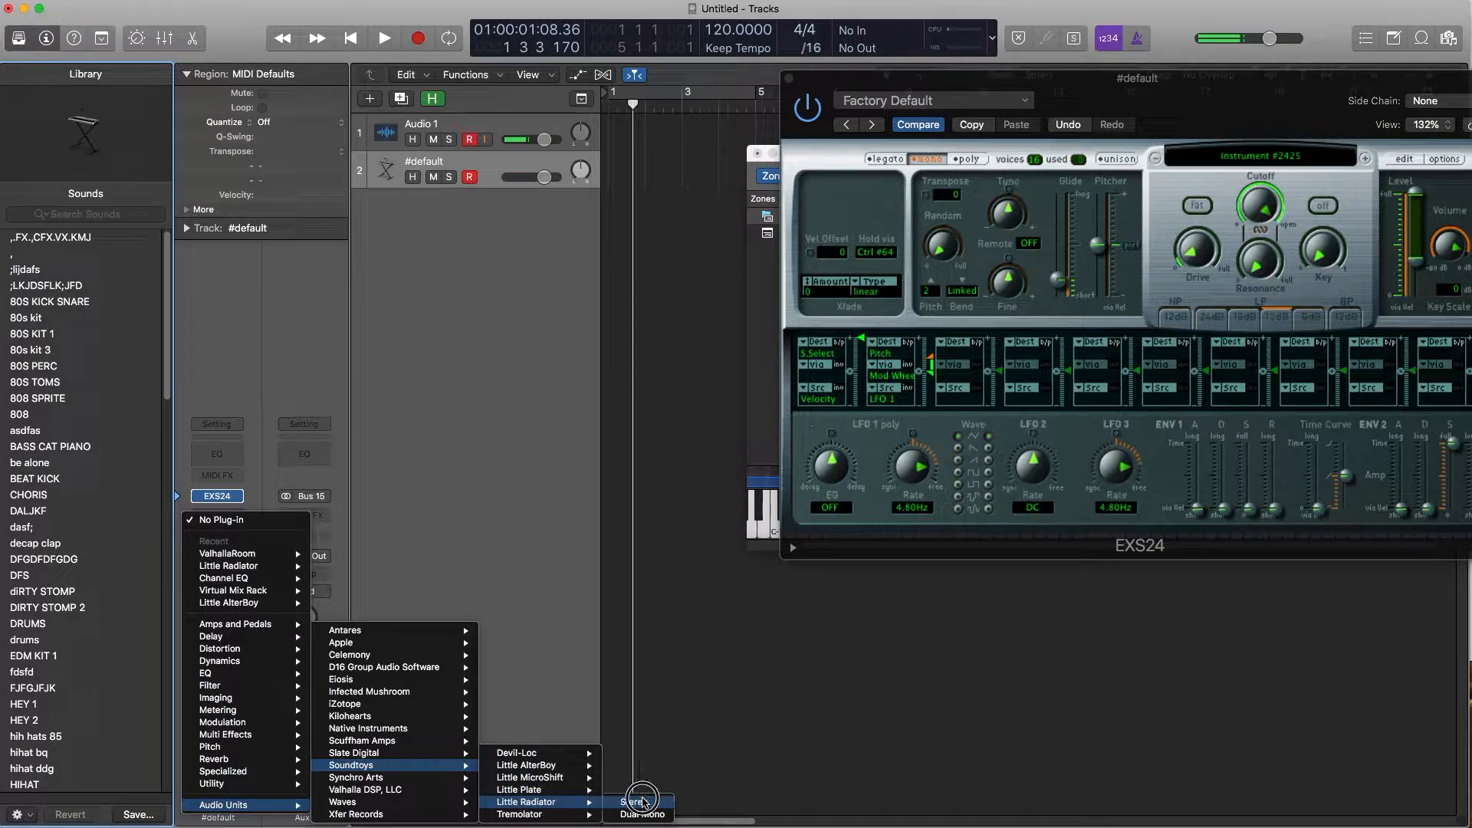
{"action": "left_click", "coordinate": [633, 779]}
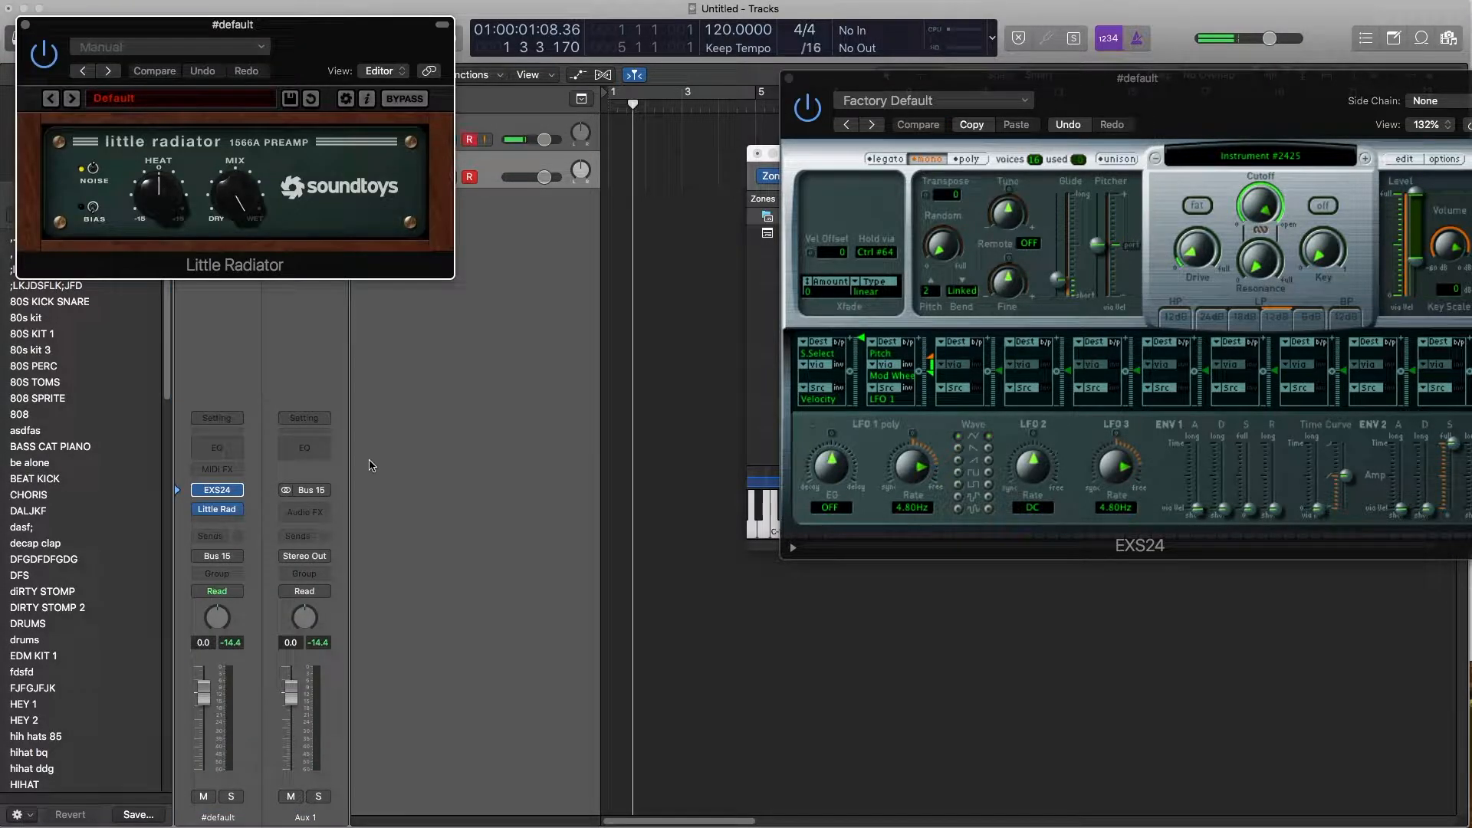
{"action": "left_click", "coordinate": [99, 175]}
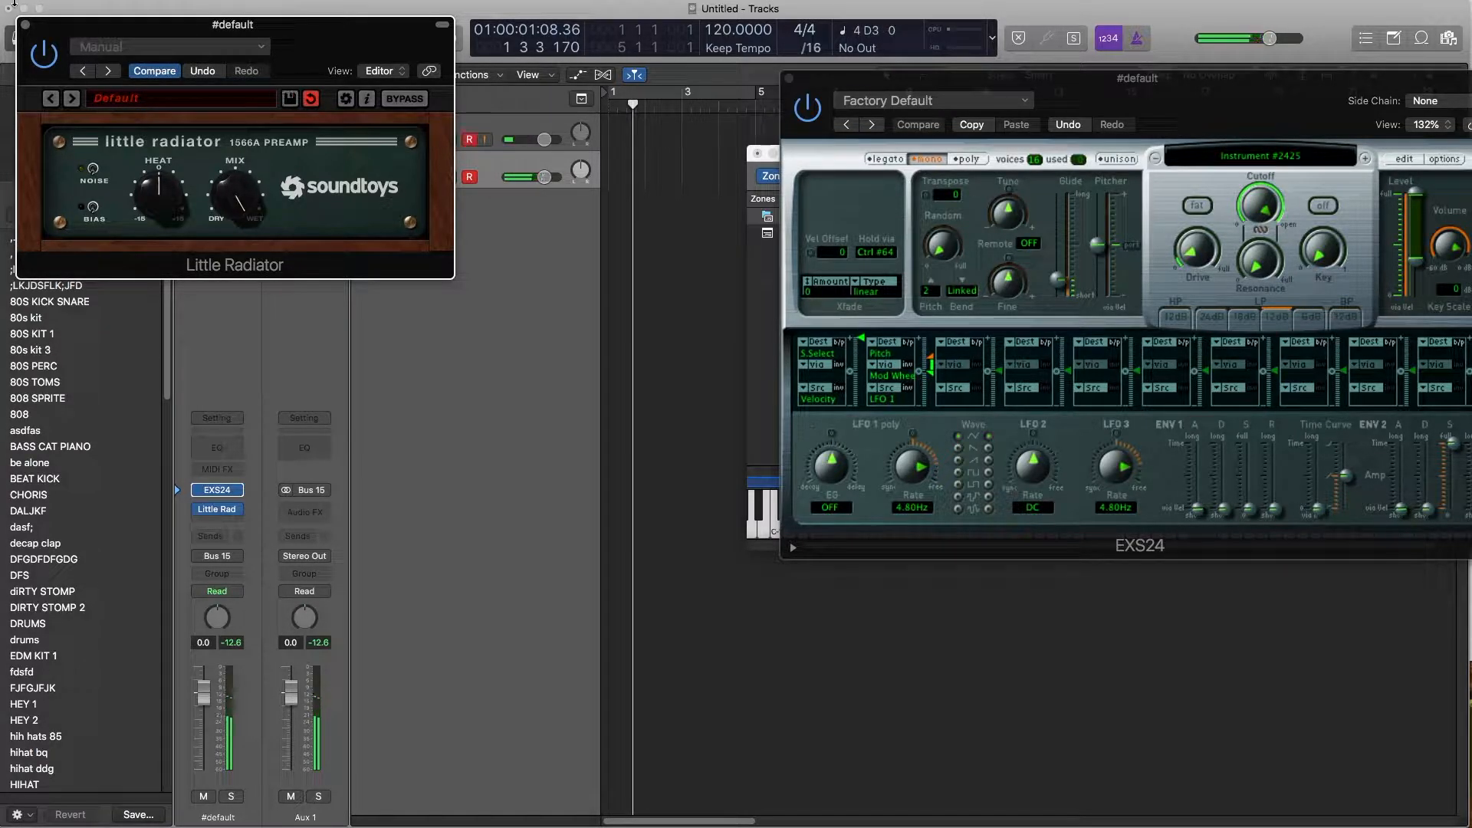
{"action": "left_click_drag", "start_coordinate": [162, 190], "coordinate": [164, 156]}
- Add a send to Bus 2 on the sampler track
{"action": "left_click", "coordinate": [218, 536]}
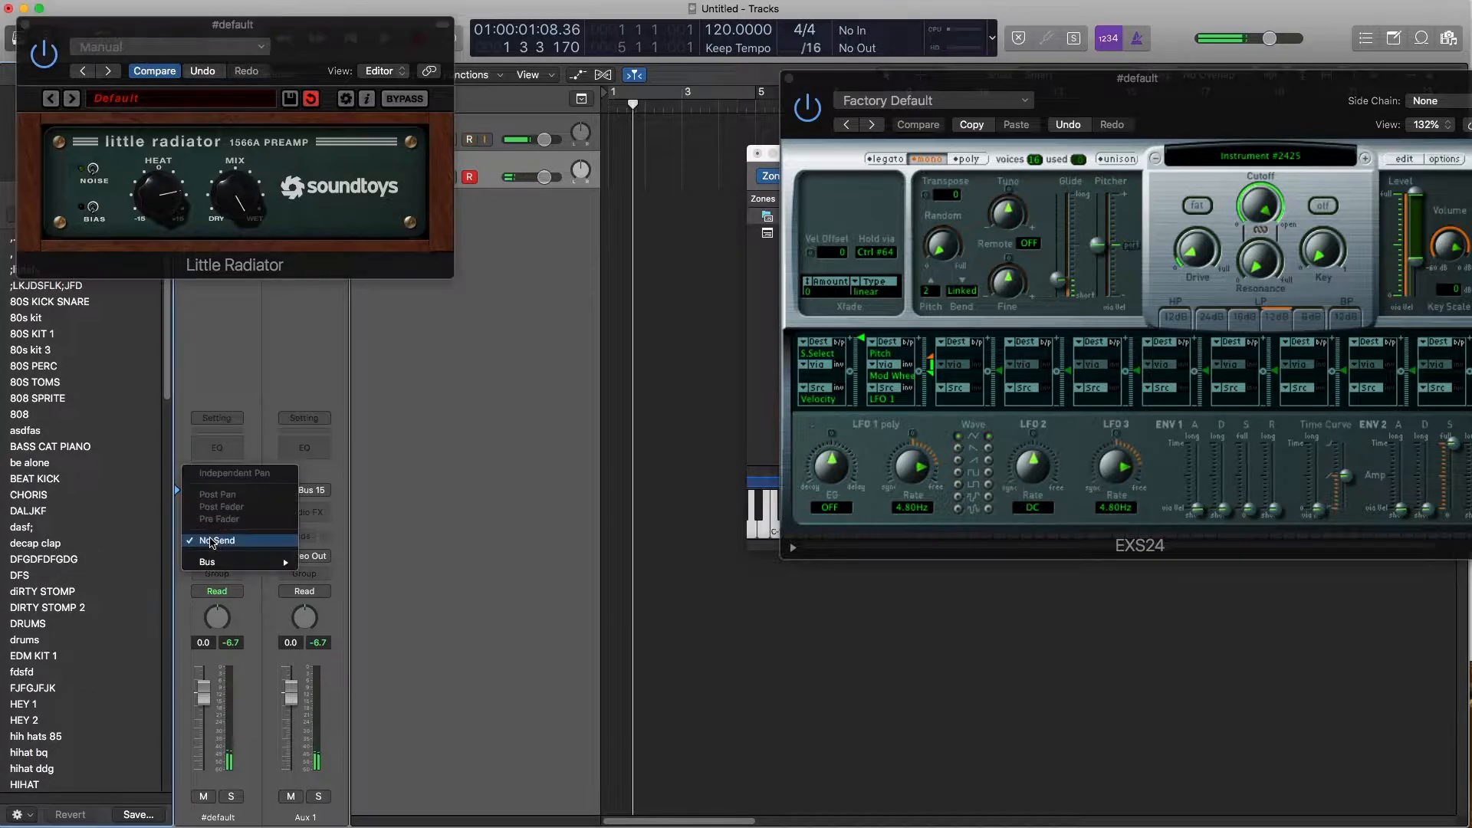
{"action": "mouse_move", "coordinate": [248, 565]}
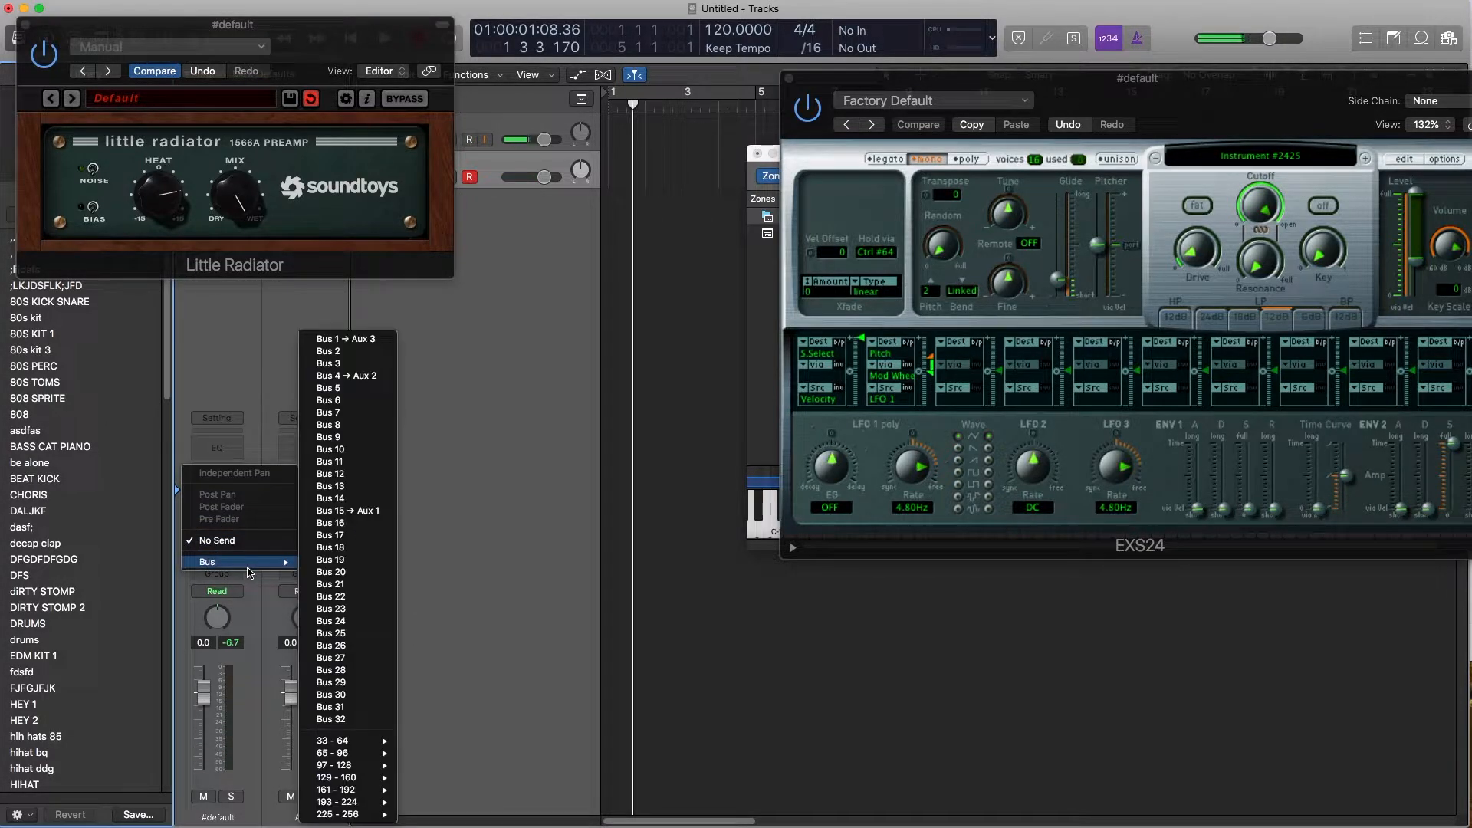
{"action": "left_click", "coordinate": [372, 352]}
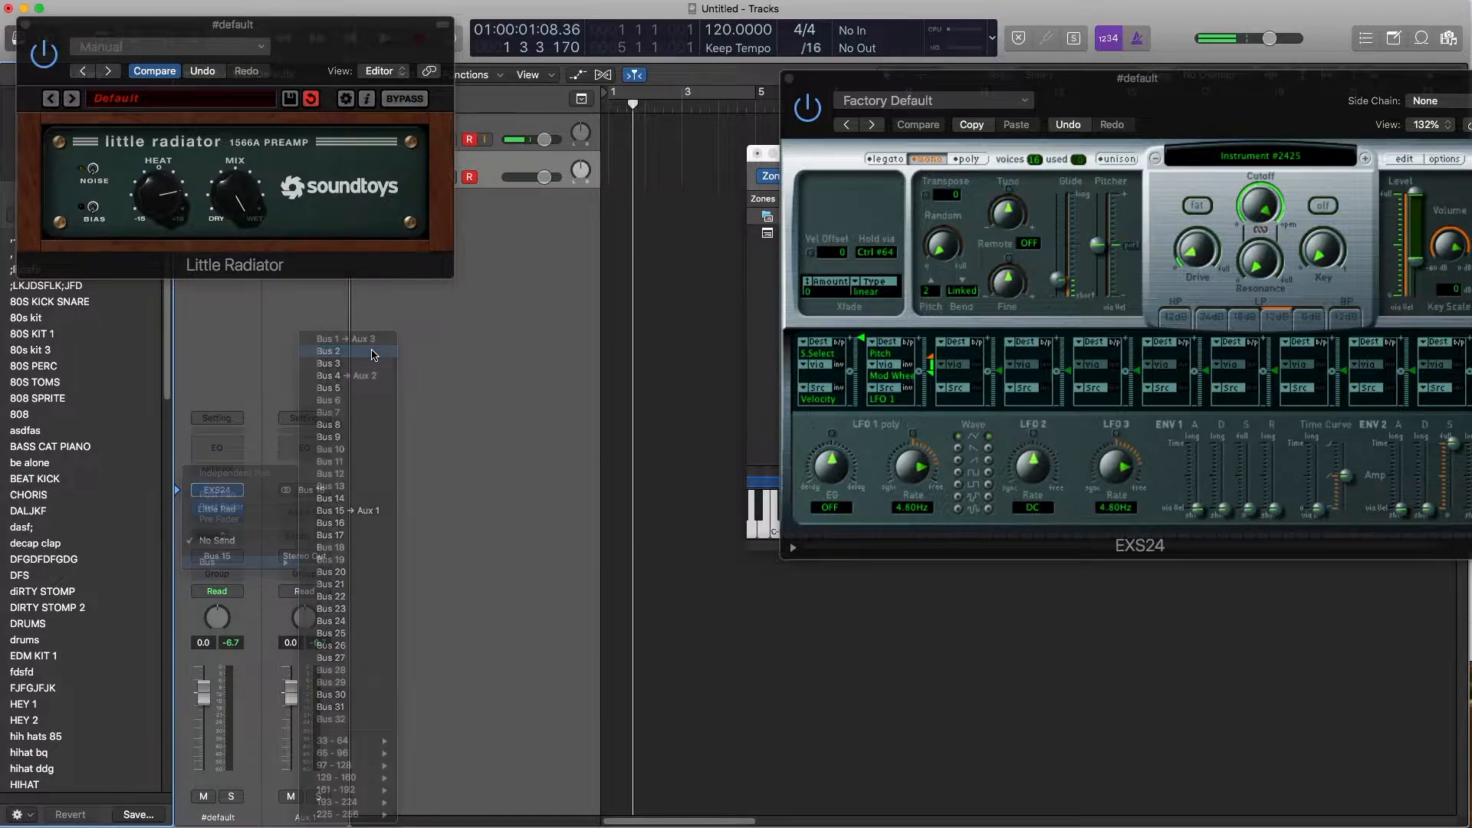
- Insert ValhallaRoom in stereo on the Bus 2 aux channel and turn up the sampler track's Bus 2 send
{"action": "left_click", "coordinate": [319, 506]}
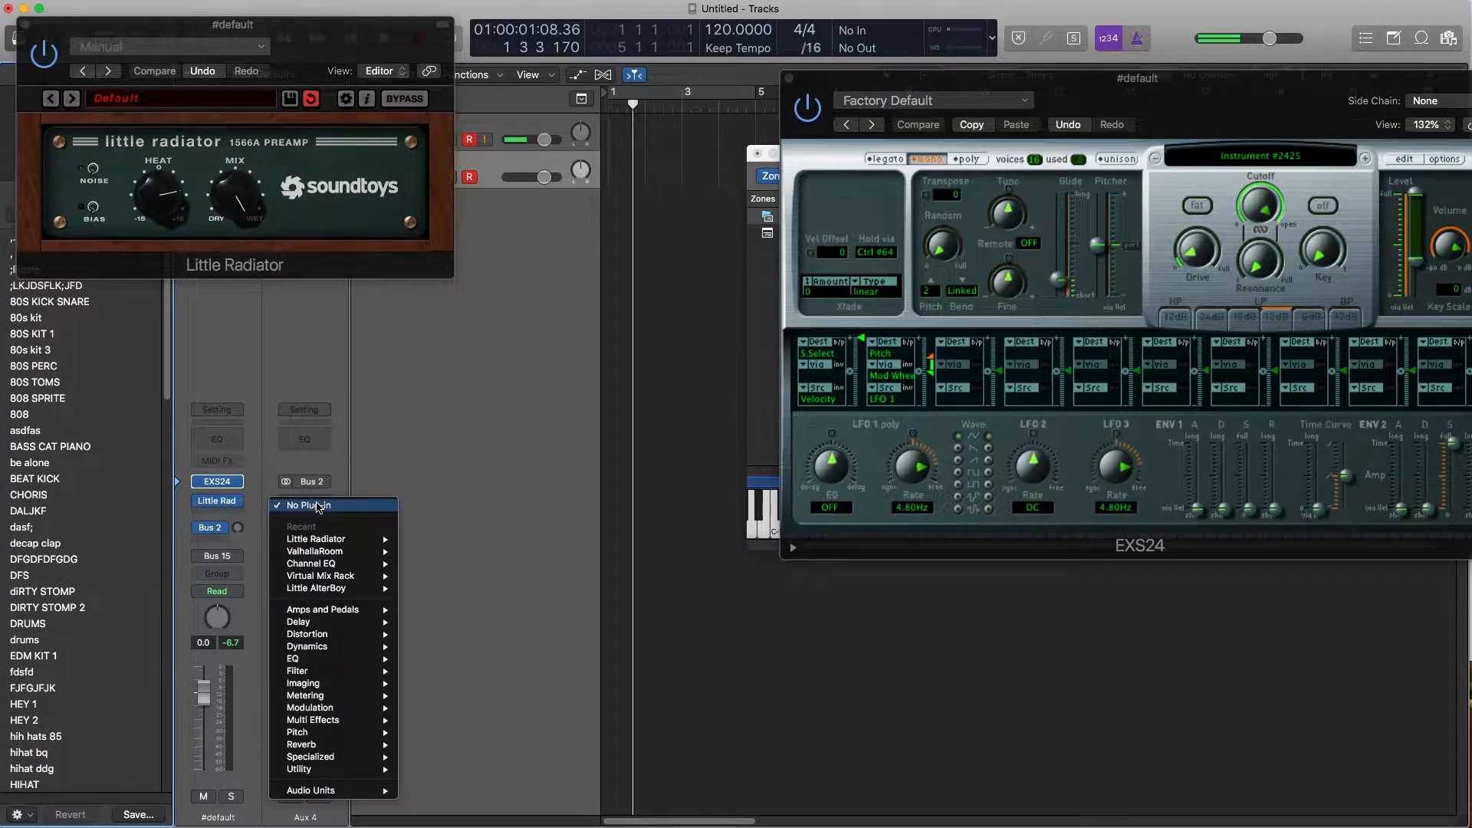
{"action": "mouse_move", "coordinate": [337, 552]}
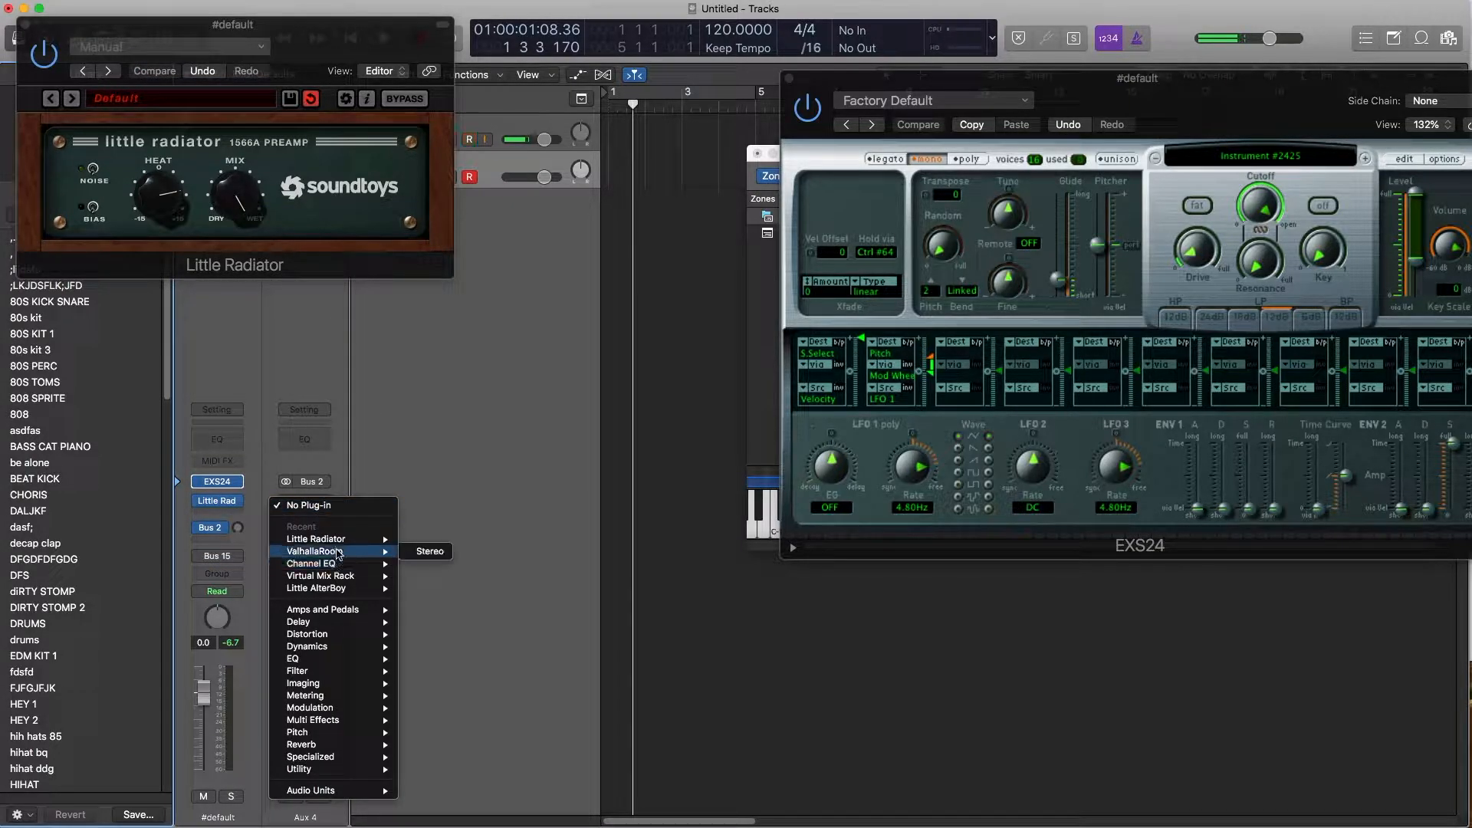
{"action": "left_click", "coordinate": [428, 552]}
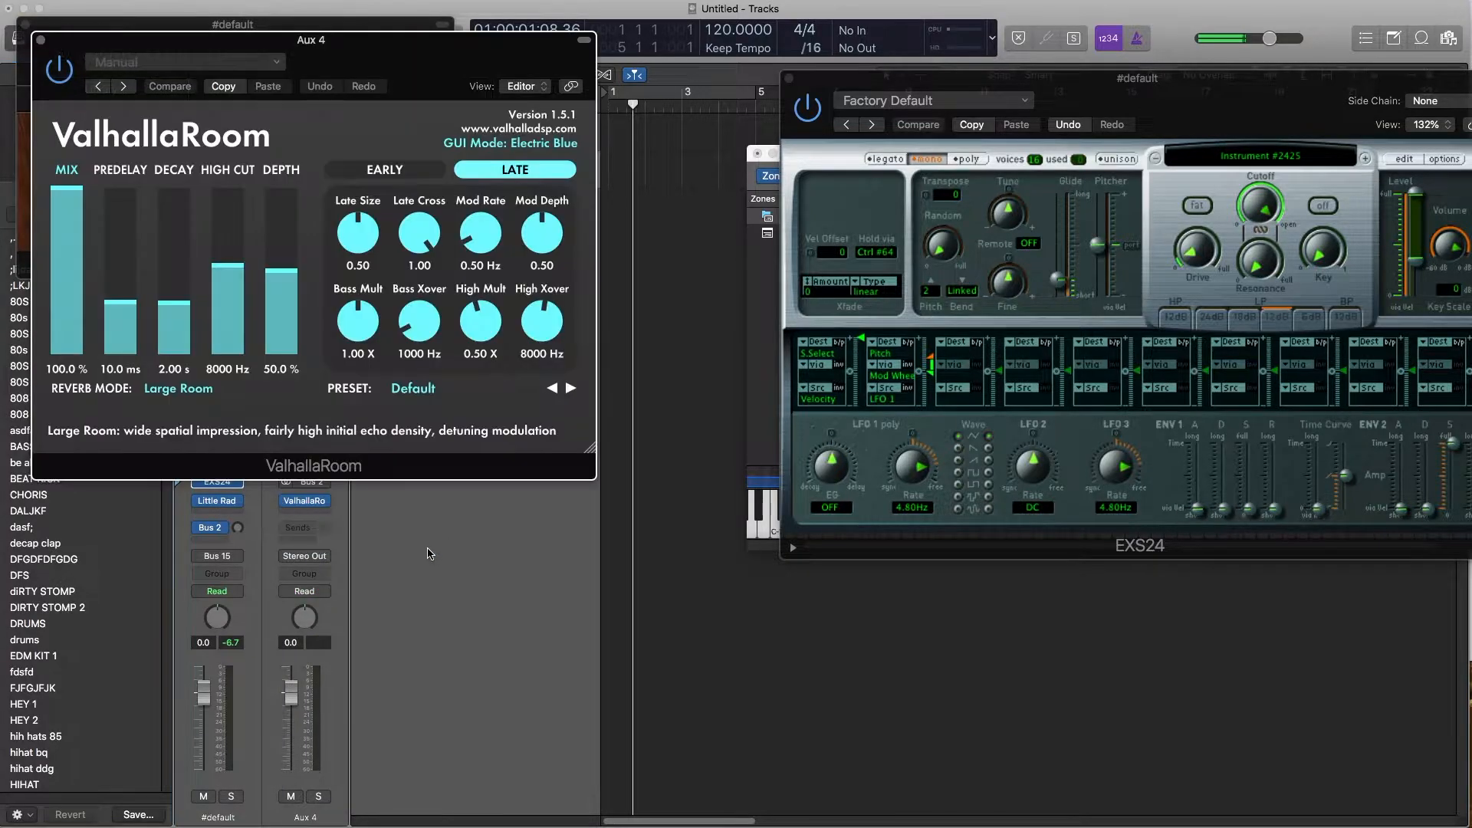
{"action": "left_click_drag", "start_coordinate": [80, 43], "coordinate": [856, 65]}
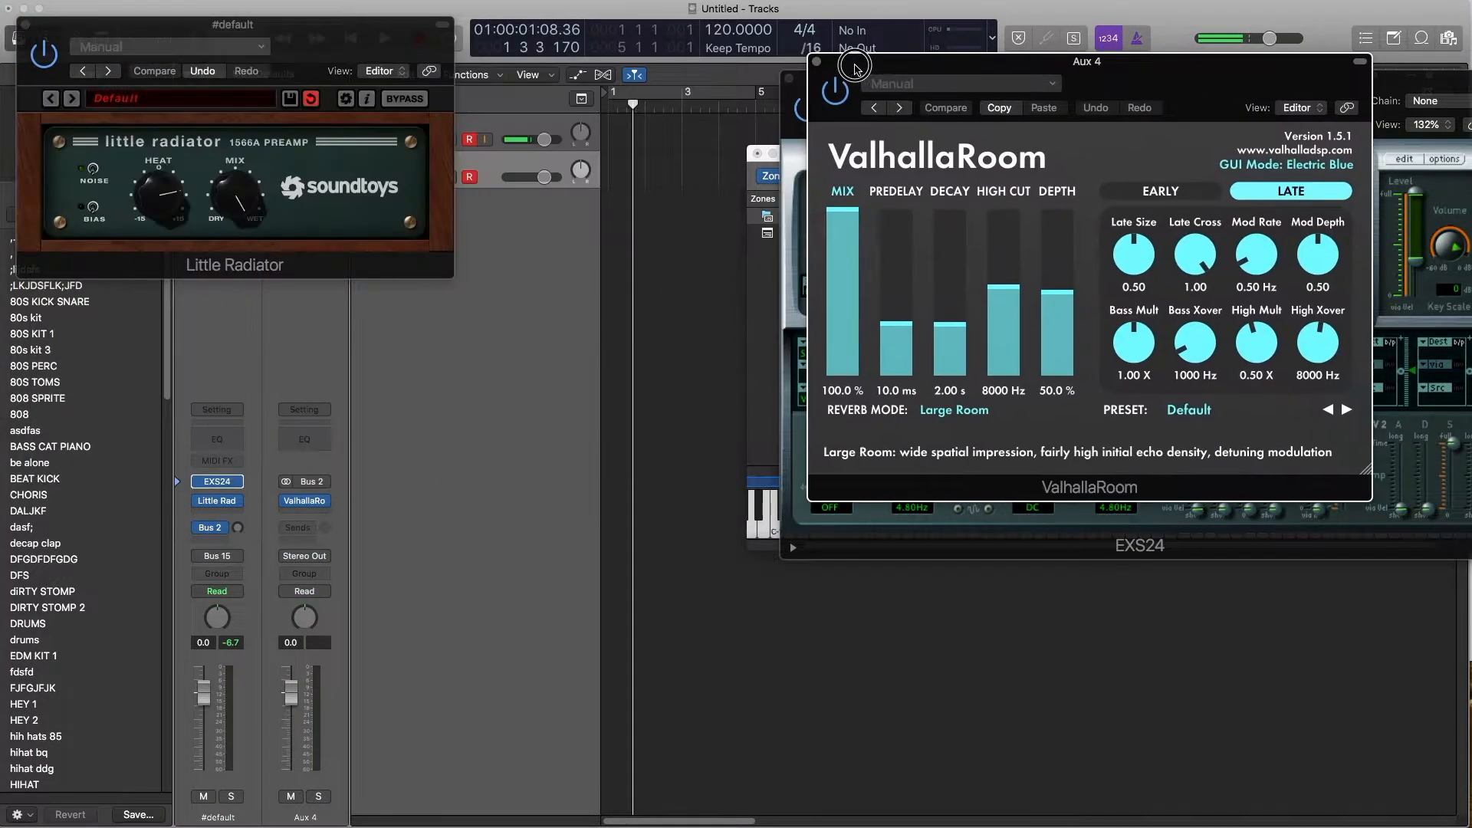
{"action": "left_click_drag", "start_coordinate": [238, 529], "coordinate": [168, 464]}
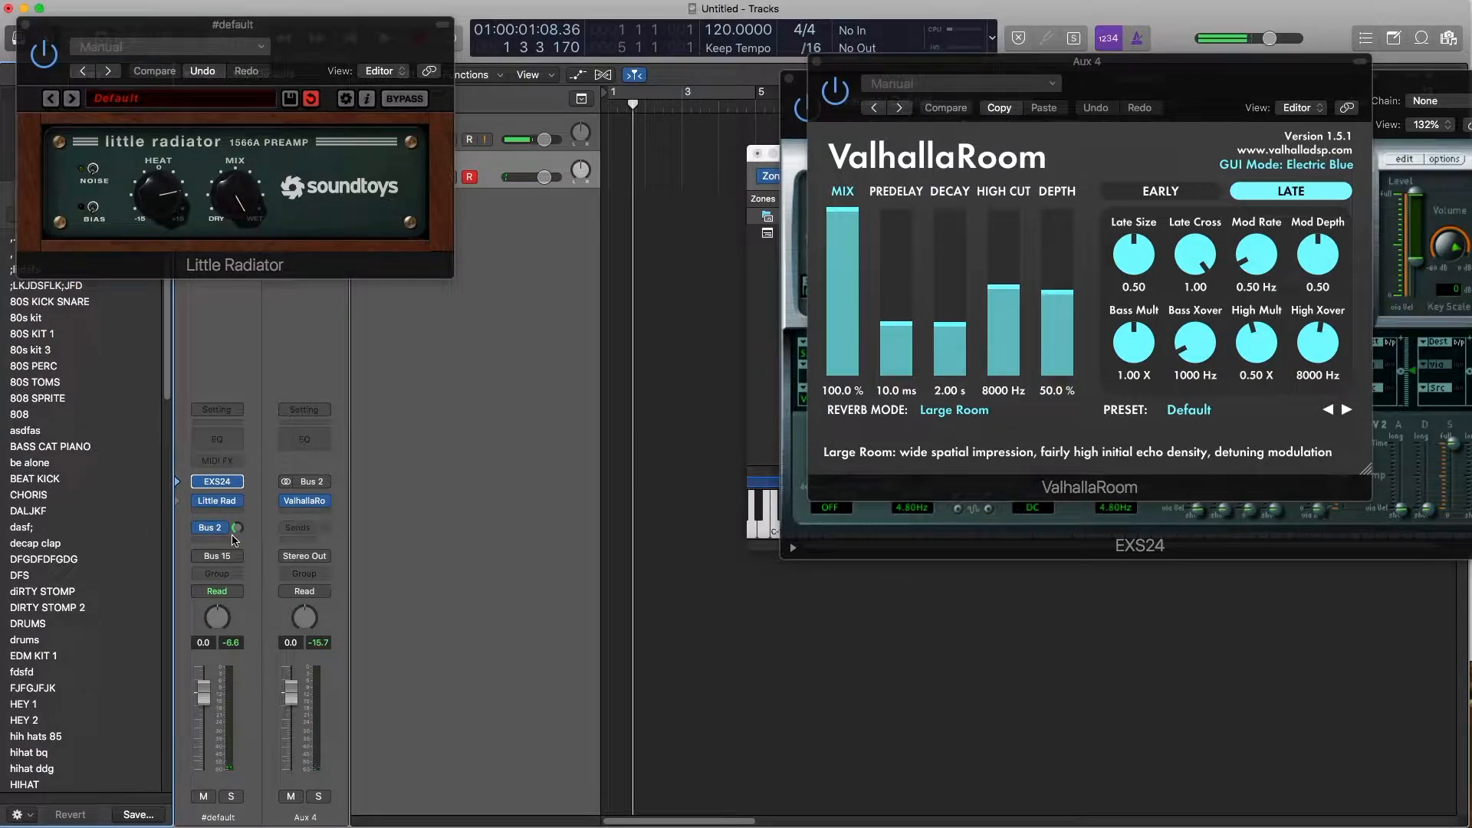
{"action": "left_click_drag", "start_coordinate": [234, 533], "coordinate": [234, 540]}
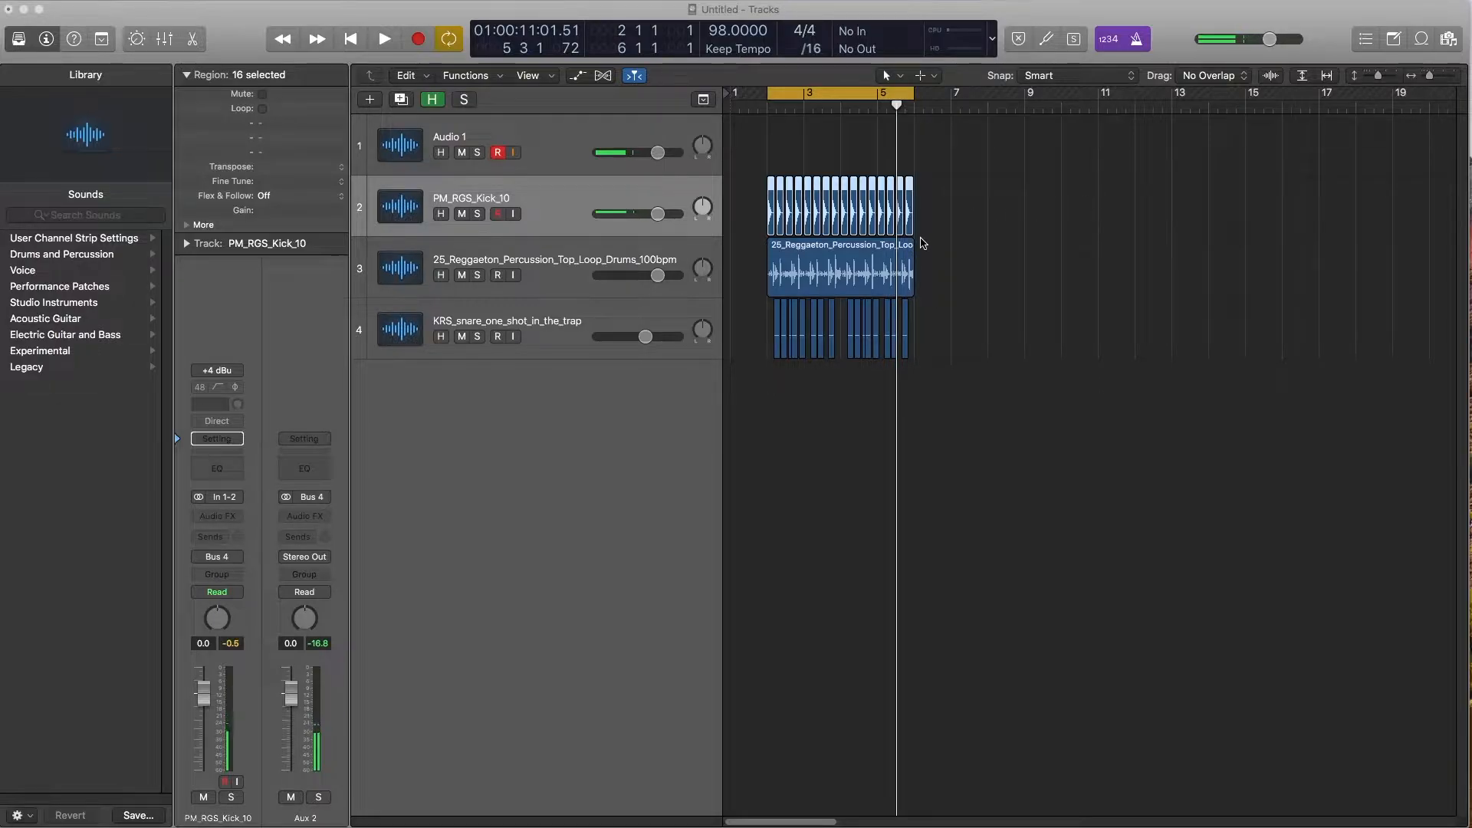
- Play back the looped kick, reggaeton percussion and snare regions, then stop and select the PM_RGS_Kick_10 track
{"action": "left_click", "coordinate": [963, 241]}
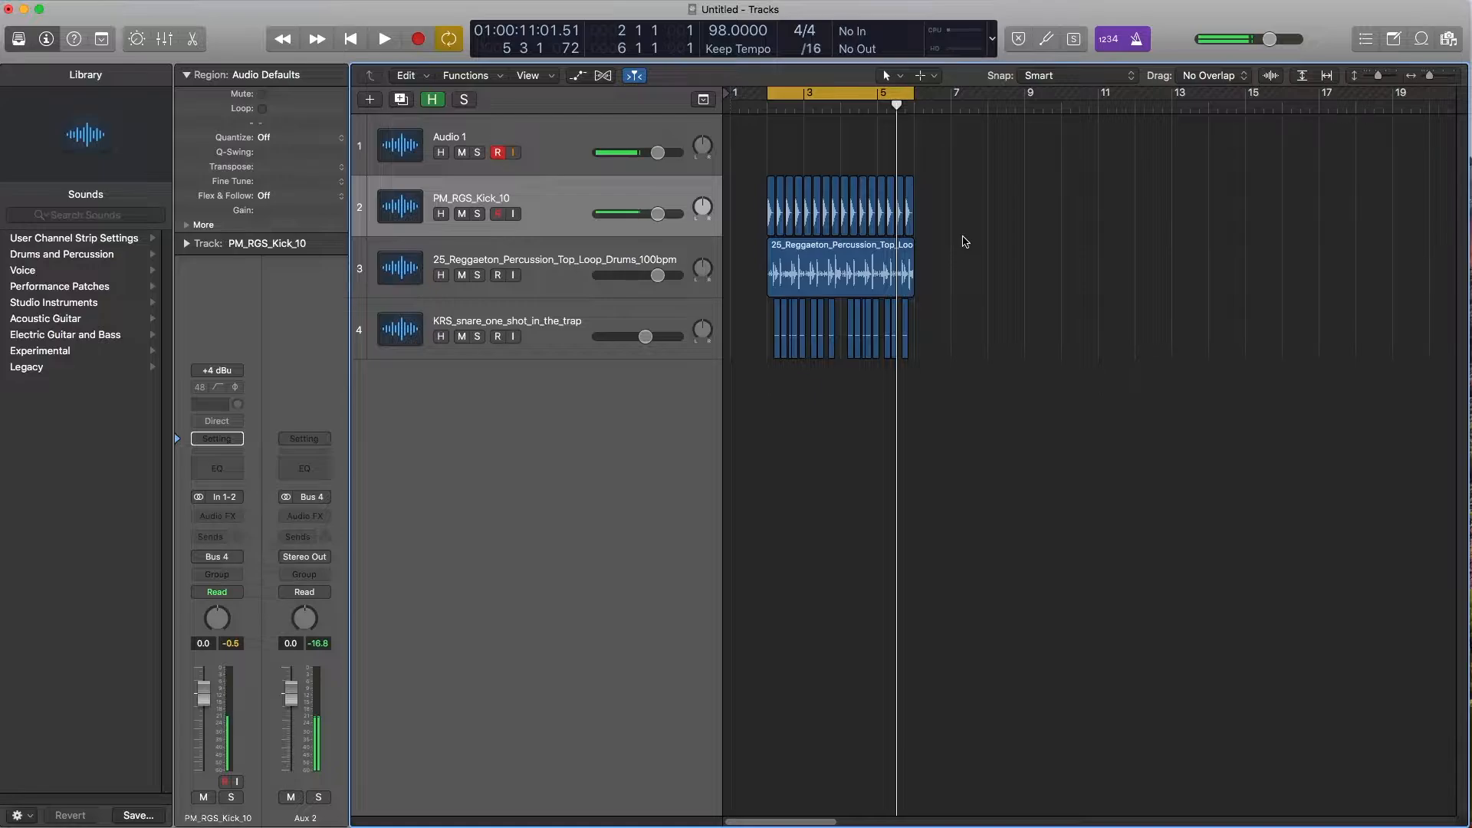
{"action": "key", "text": "super+Right"}
{"action": "key", "text": "super+Right"}
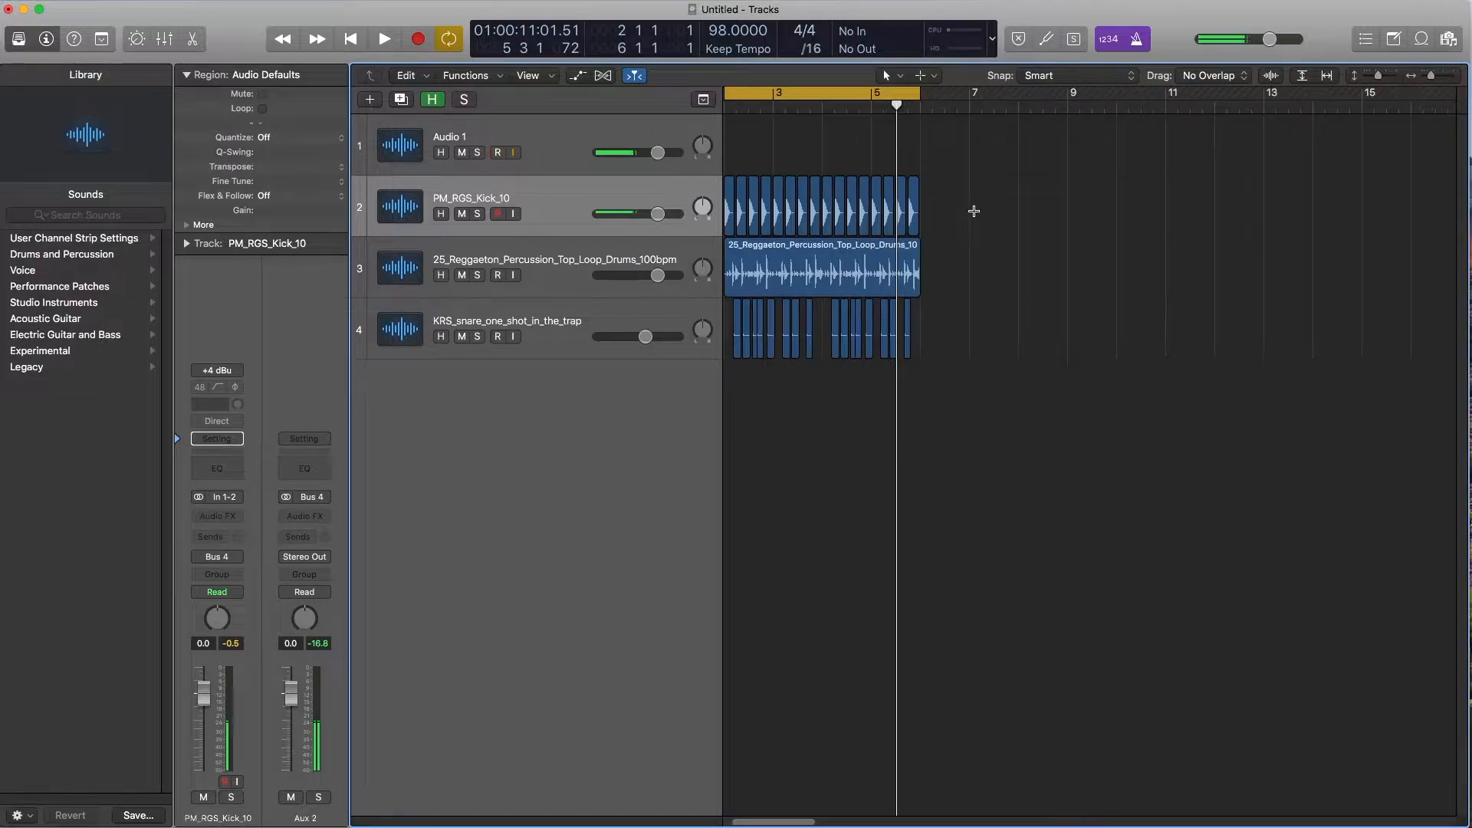
{"action": "scroll", "coordinate": [901, 216], "scroll_direction": "left", "scroll_amount": 5}
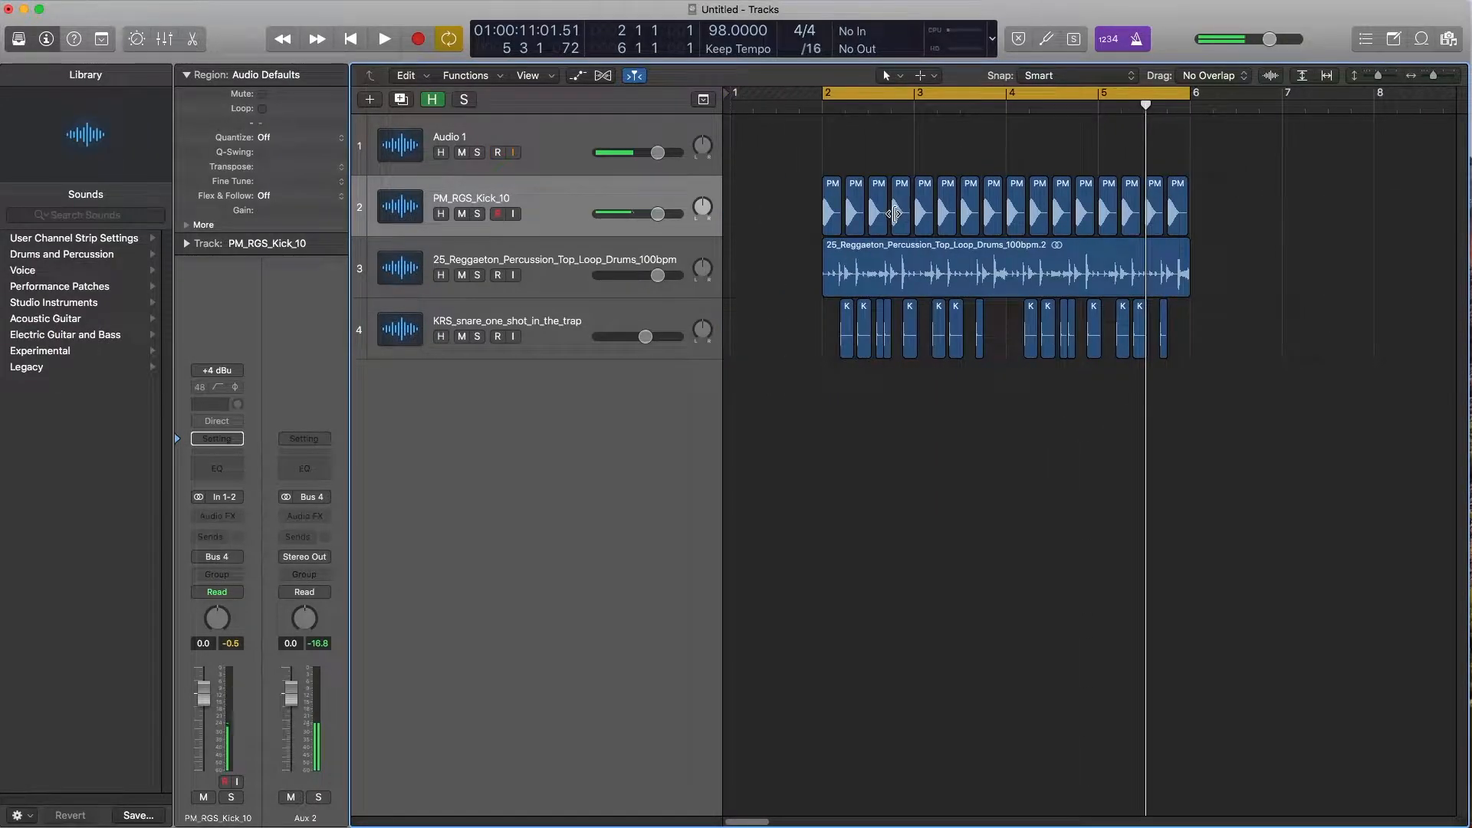
{"action": "key", "text": "space"}
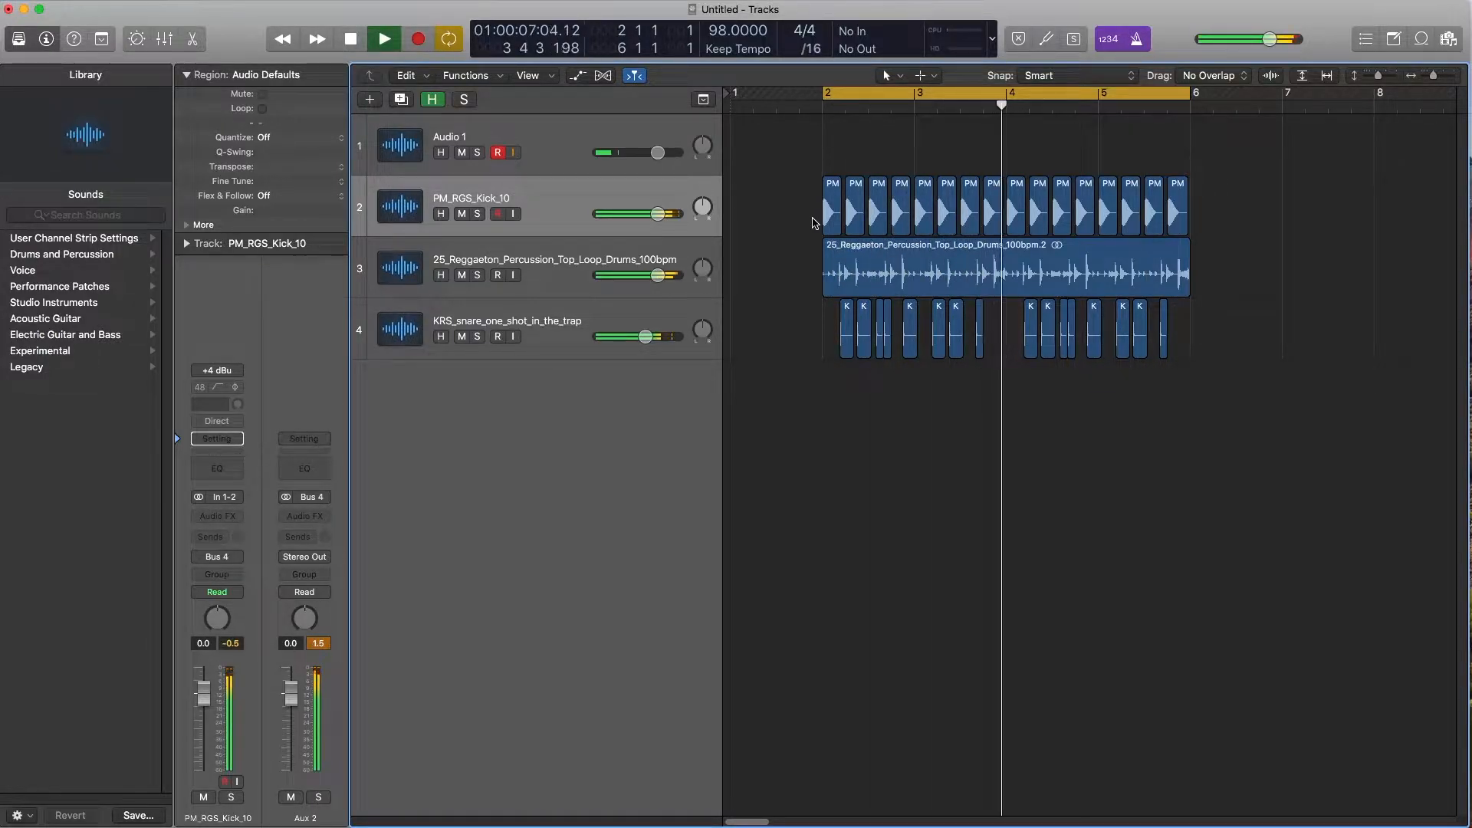
{"action": "key", "text": "space"}
{"action": "left_click", "coordinate": [604, 189]}
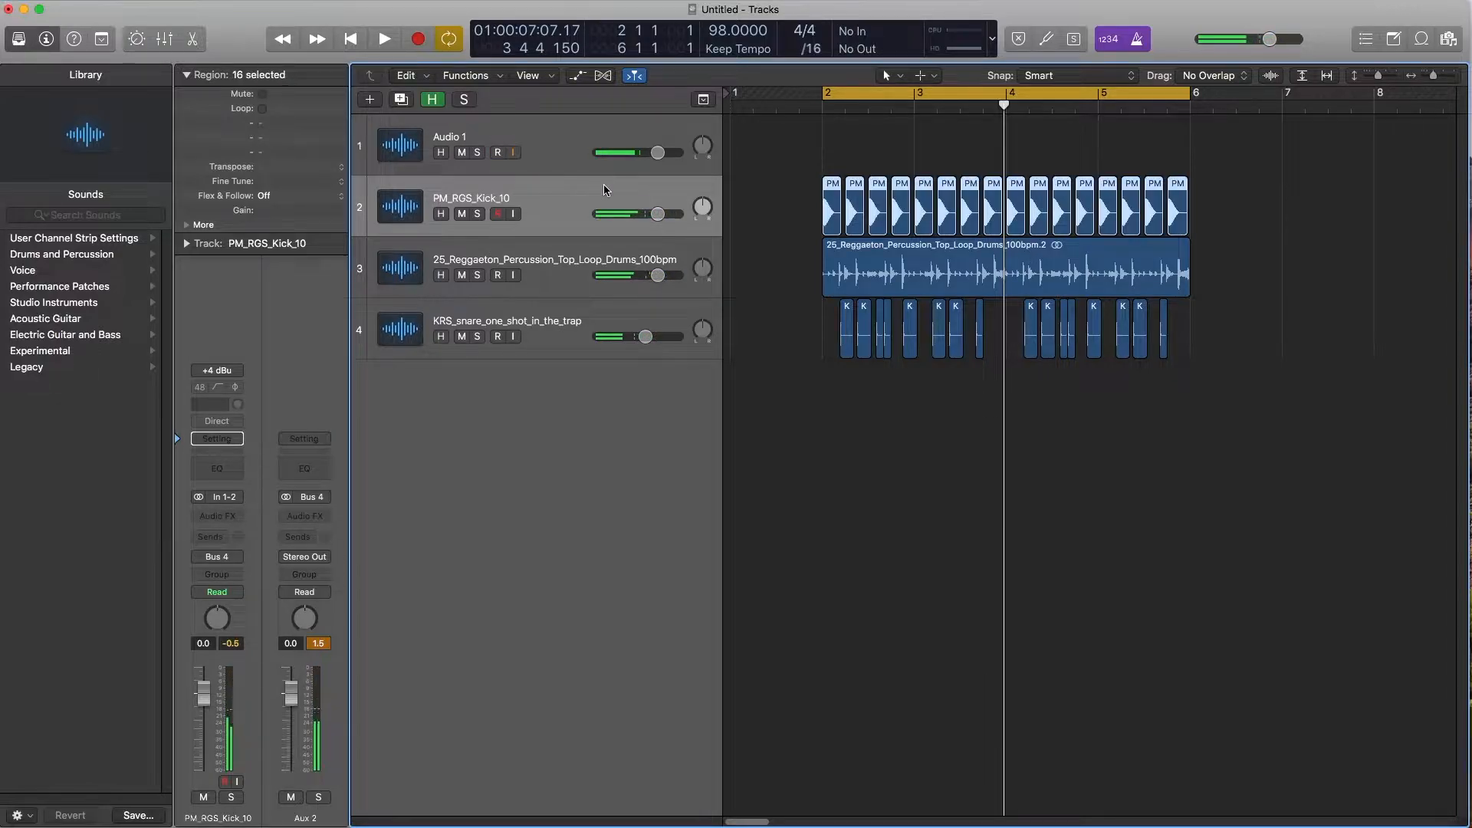
- Create one new audio track and move it above the PM_RGS_Kick_10 track
{"action": "key", "text": "alt+super+n"}
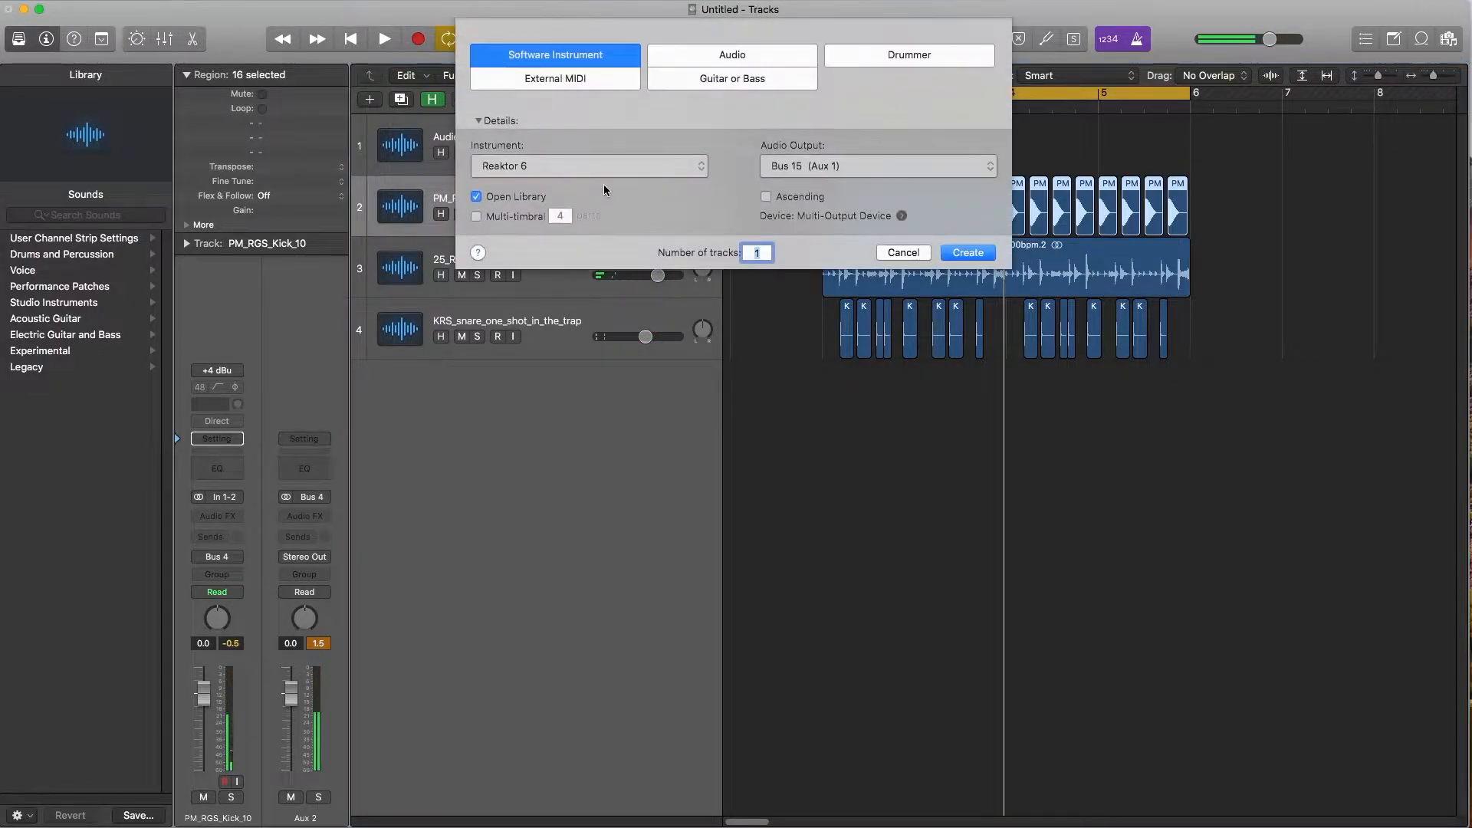
{"action": "left_click", "coordinate": [736, 58]}
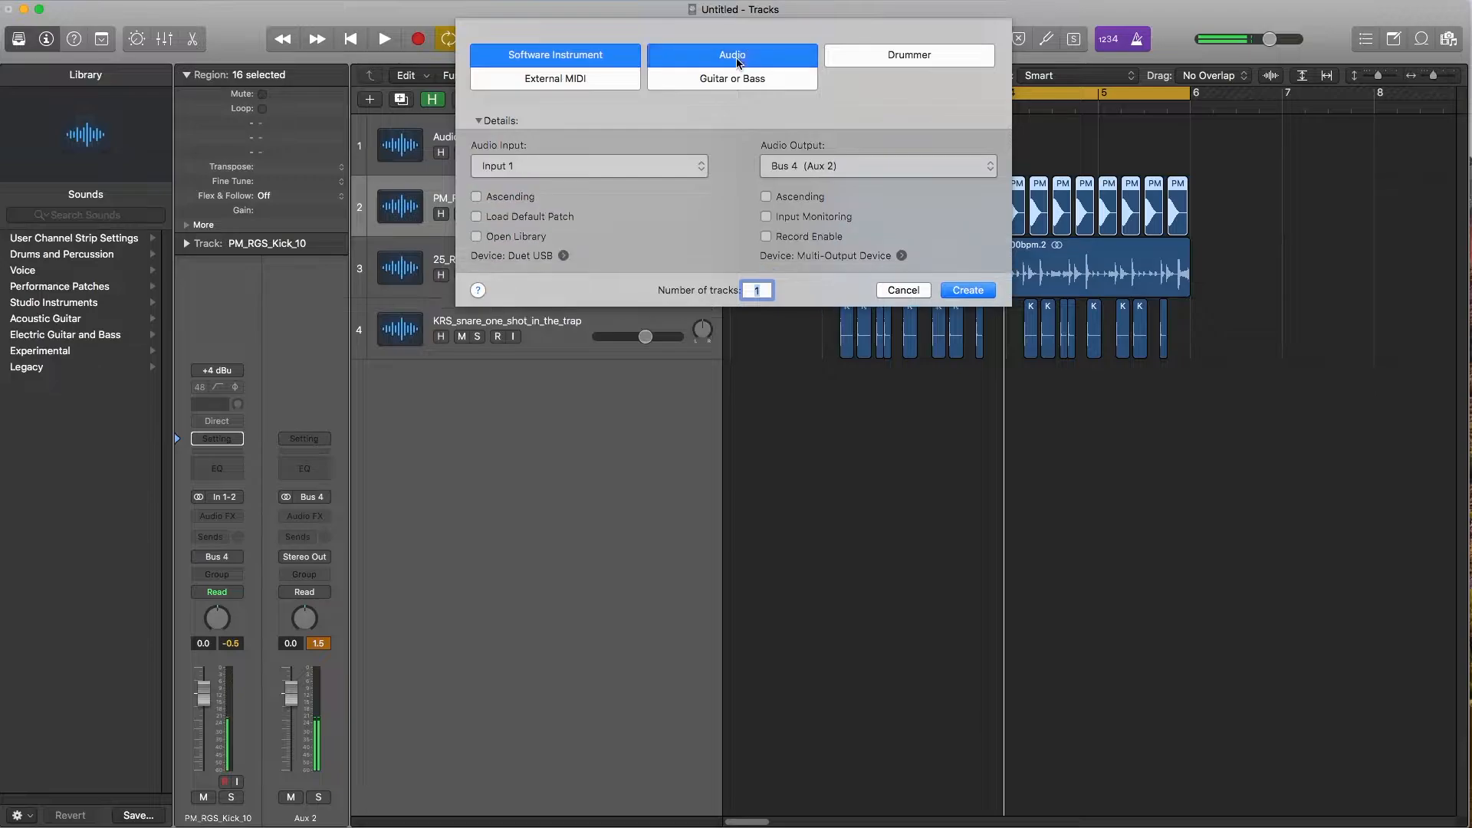
{"action": "left_click", "coordinate": [968, 295]}
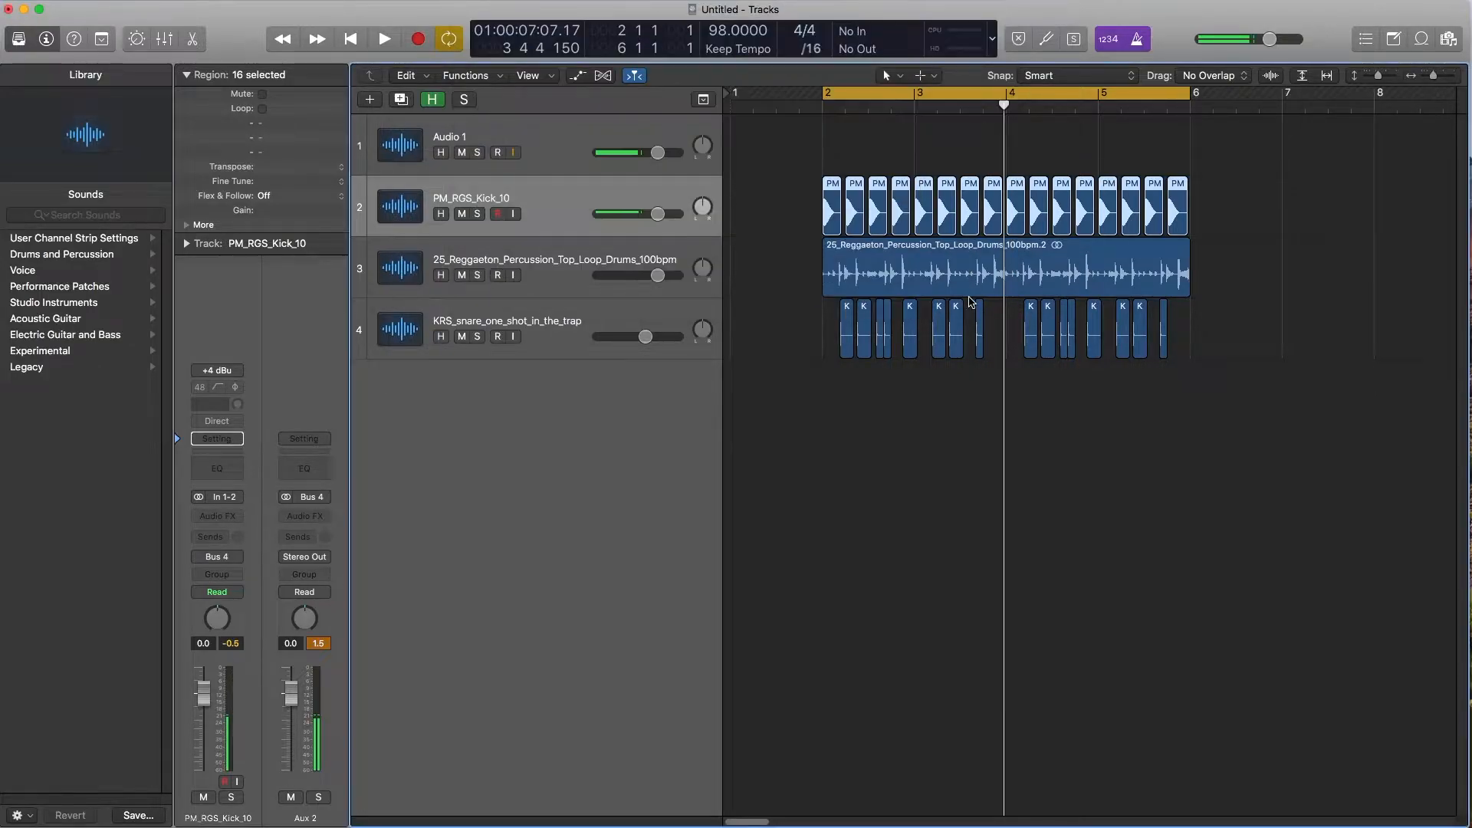
{"action": "left_click", "coordinate": [529, 256]}
{"action": "left_click_drag", "start_coordinate": [529, 255], "coordinate": [536, 188]}
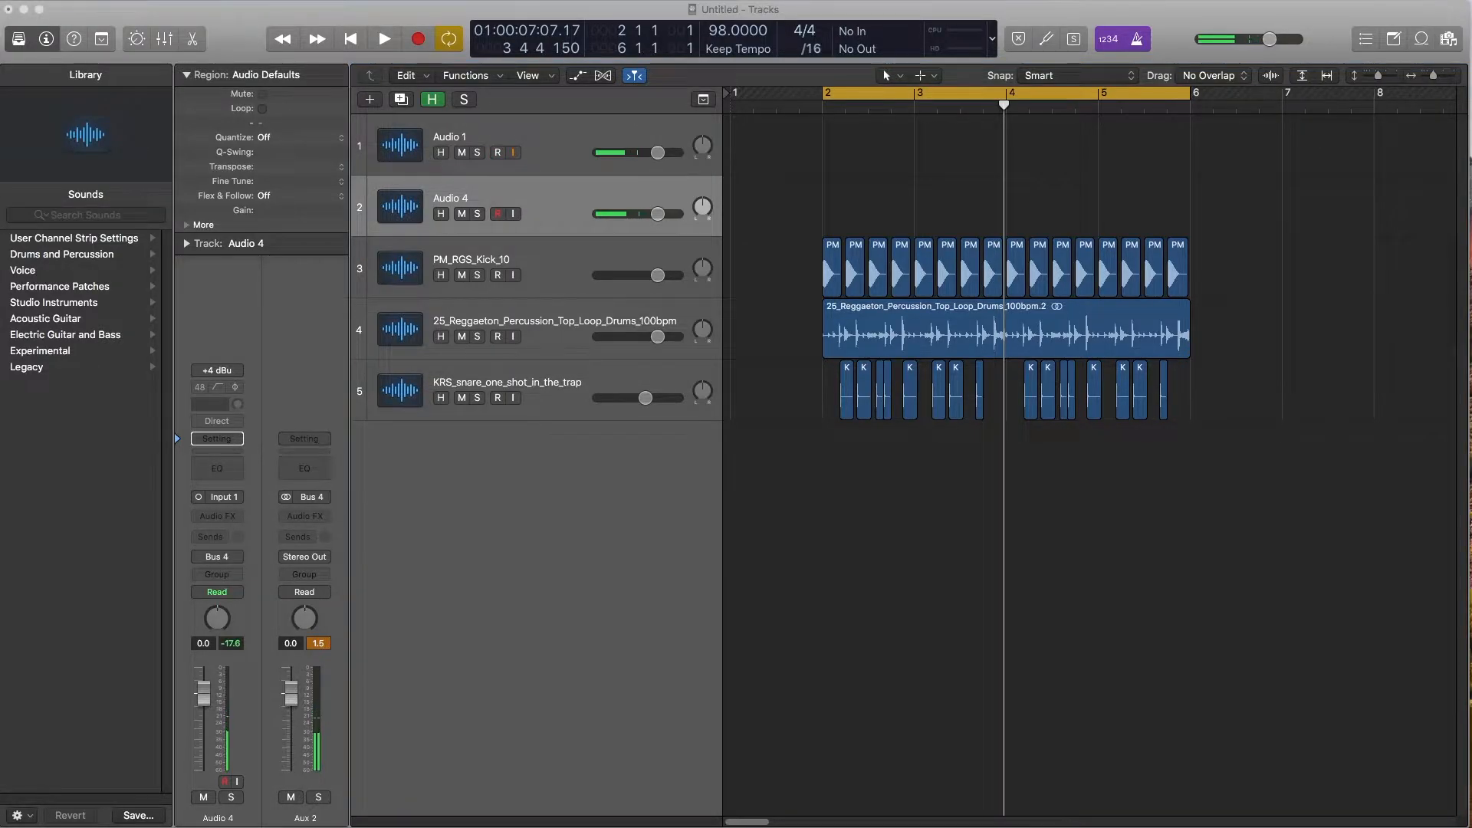
- Import the Bpm138_G#maj_MyLoveForYou_Lead vocal file onto the new audio track, starting at bar 2
{"action": "left_click_drag", "start_coordinate": [481, 107], "coordinate": [773, 198]}
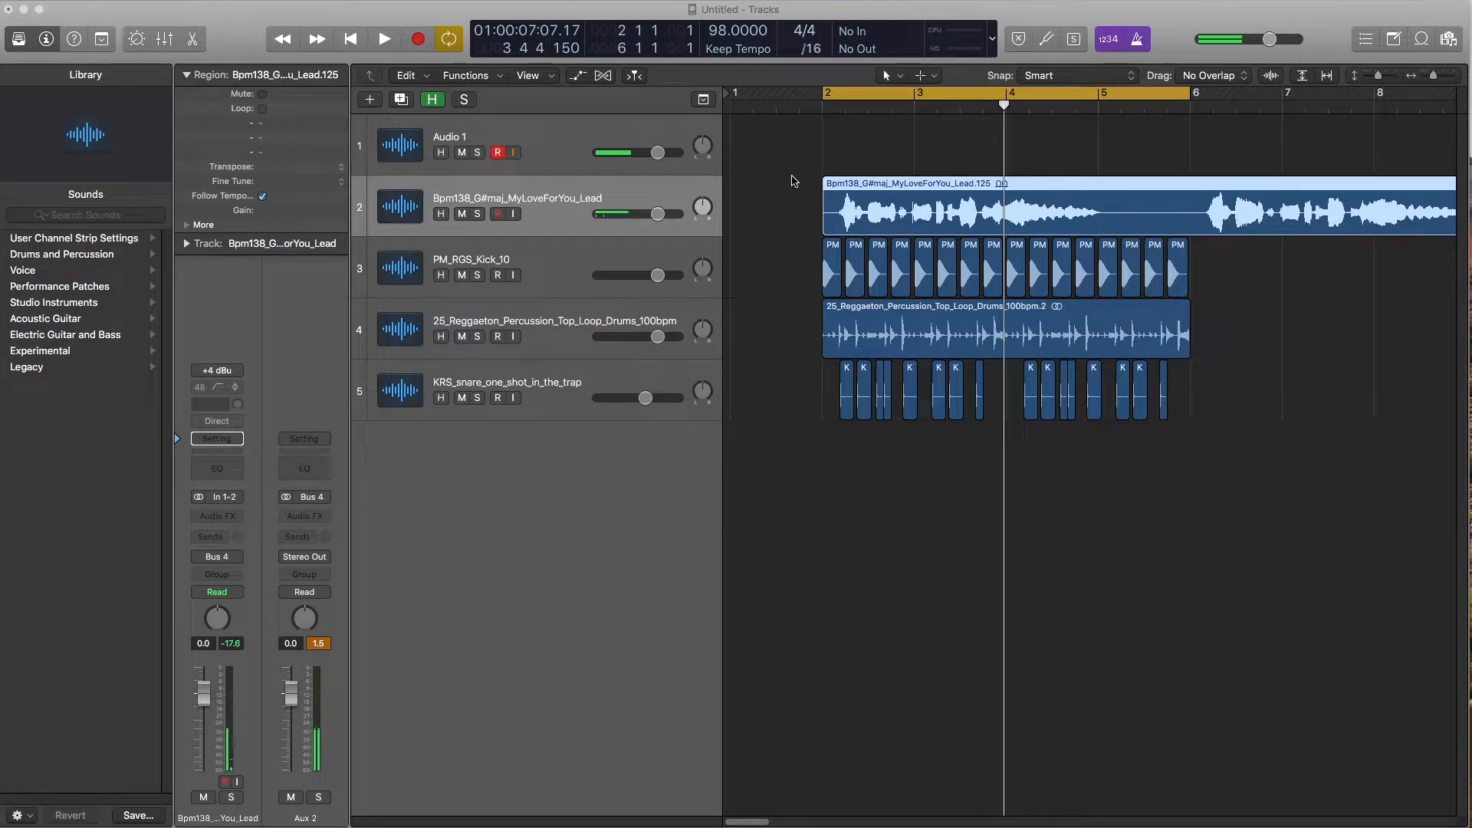
{"action": "scroll", "coordinate": [832, 193], "scroll_direction": "right", "scroll_amount": 3}
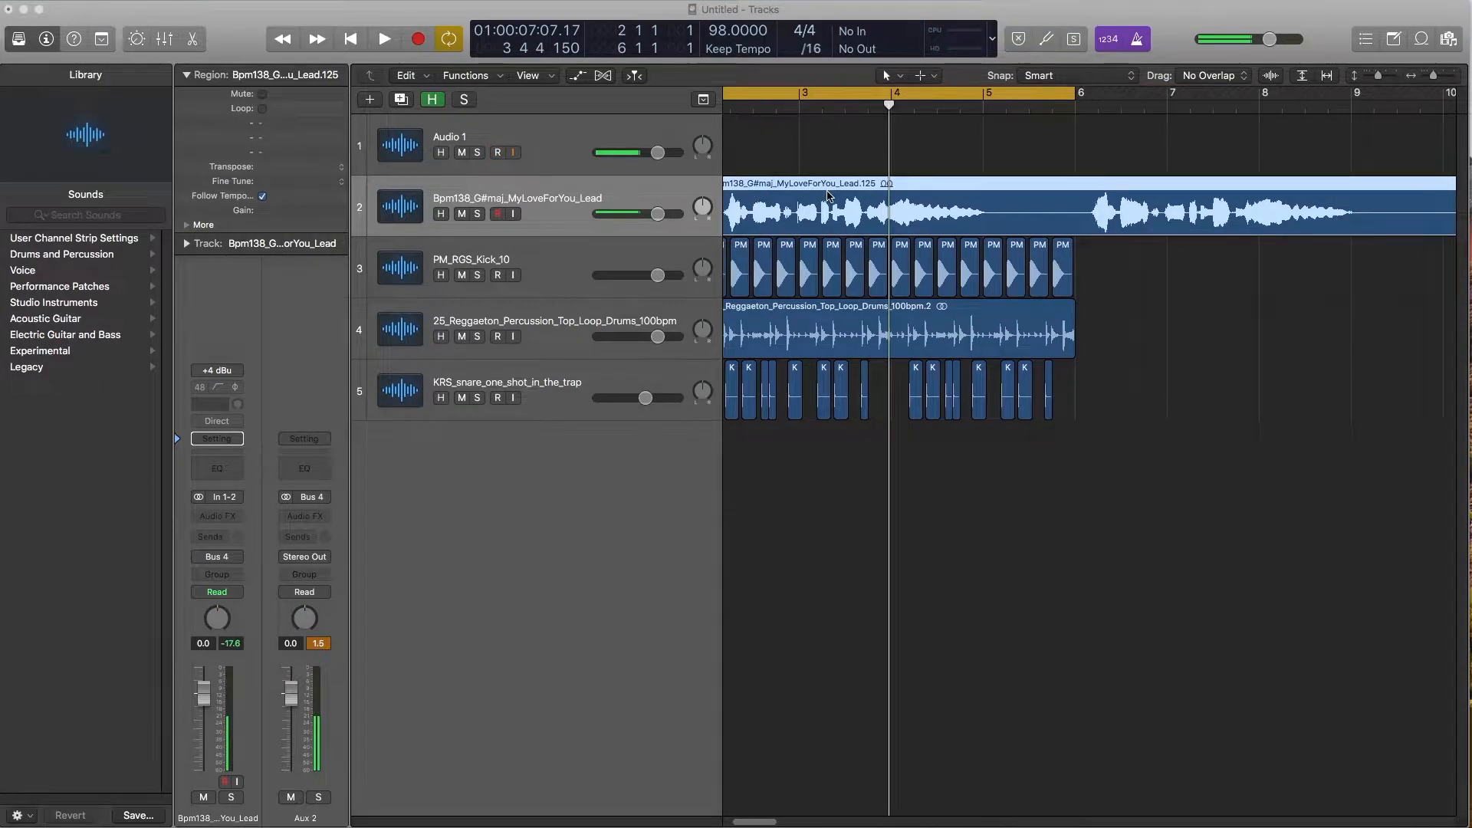
{"action": "scroll", "coordinate": [830, 194], "scroll_direction": "left", "scroll_amount": 1}
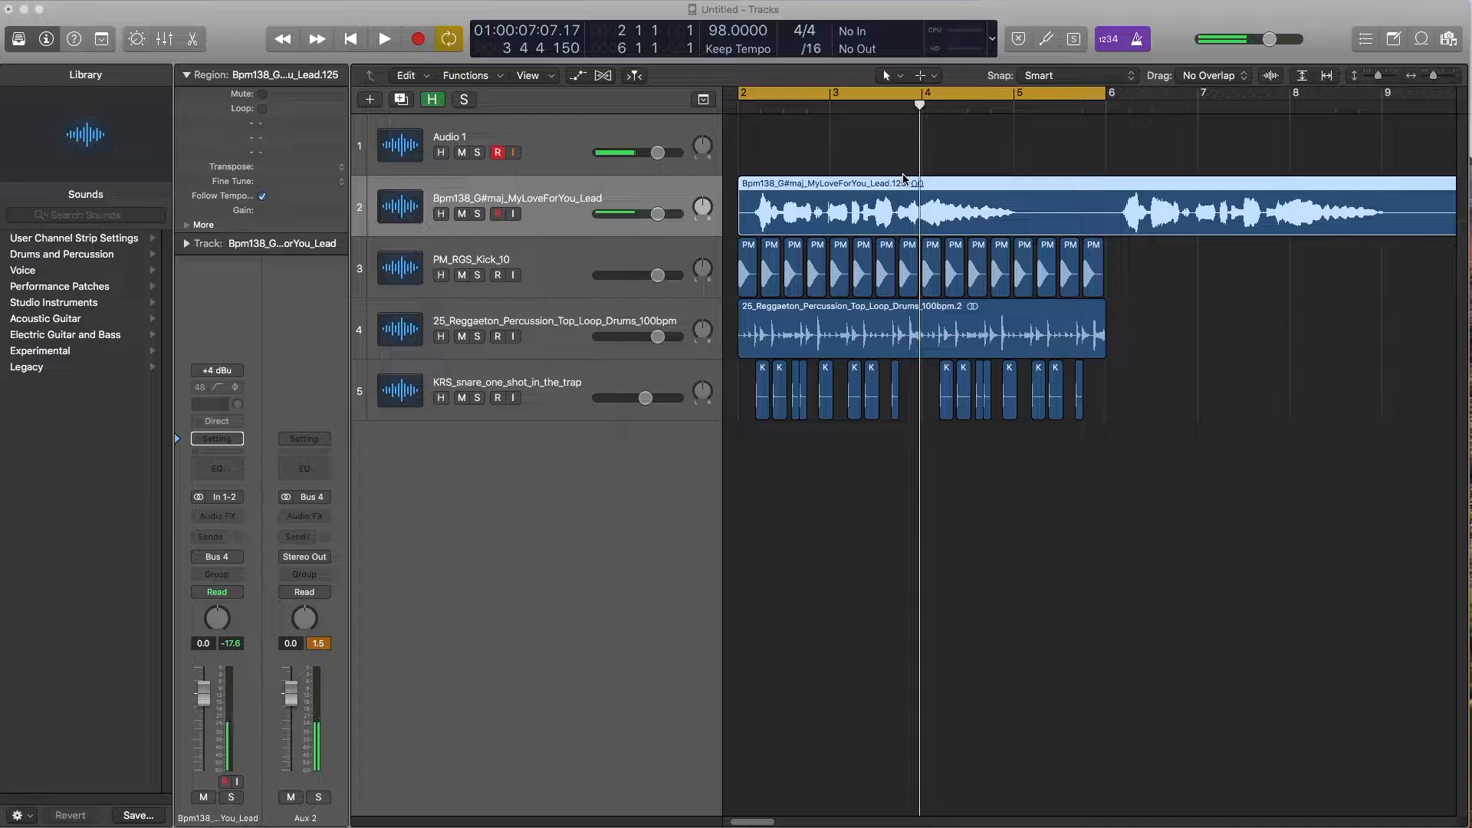
{"action": "left_click", "coordinate": [797, 157]}
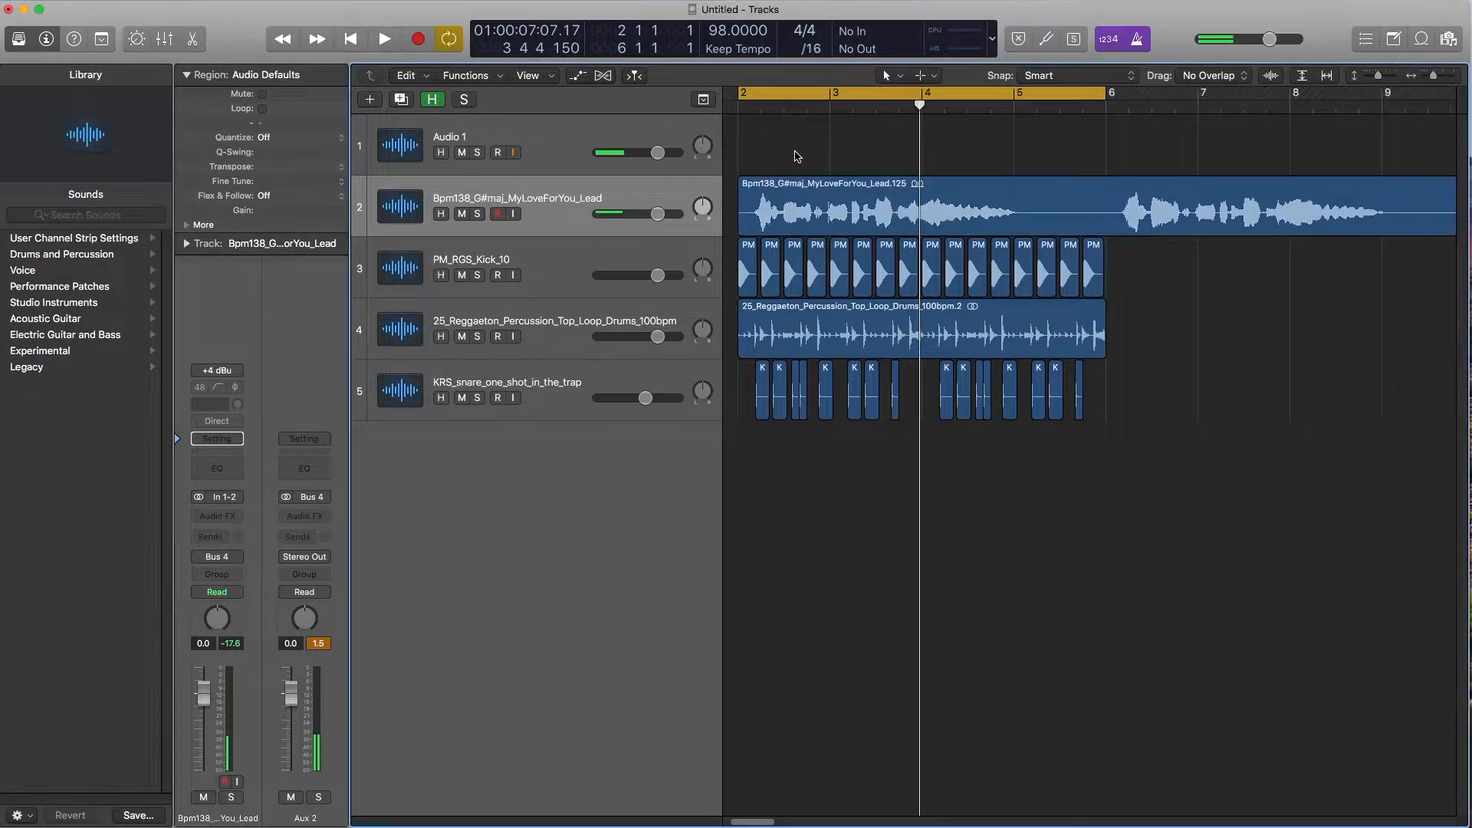
- Split the whole vocal region into equal half-bar slices with the Scissors tool, cutting at the middle of bar 2
{"action": "key", "text": "super+Right"}
{"action": "key", "text": "super+Right"}
{"action": "key", "text": "super+Right"}
{"action": "scroll", "coordinate": [884, 168], "scroll_direction": "left", "scroll_amount": 7}
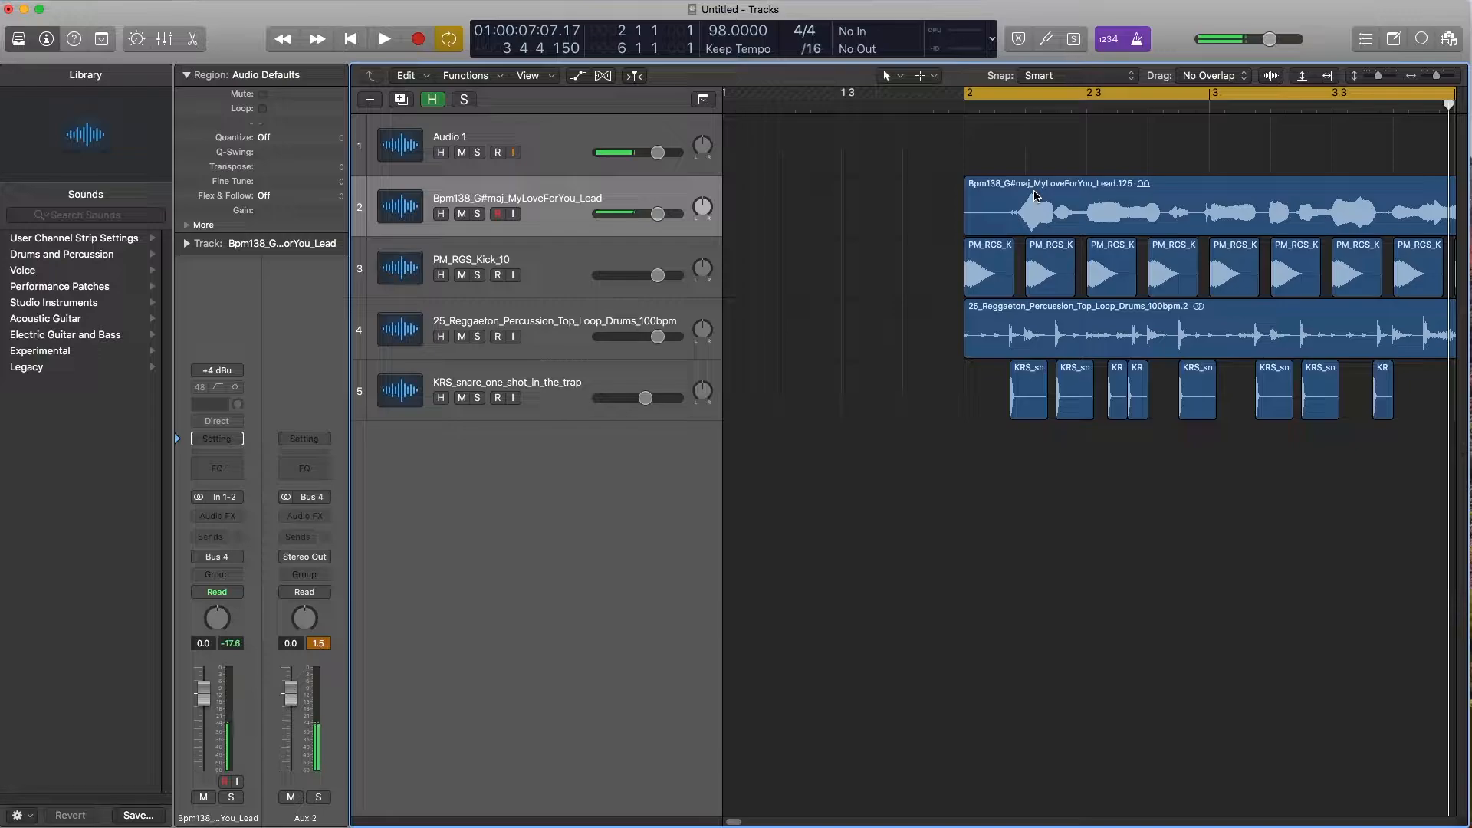
{"action": "key", "text": "t"}
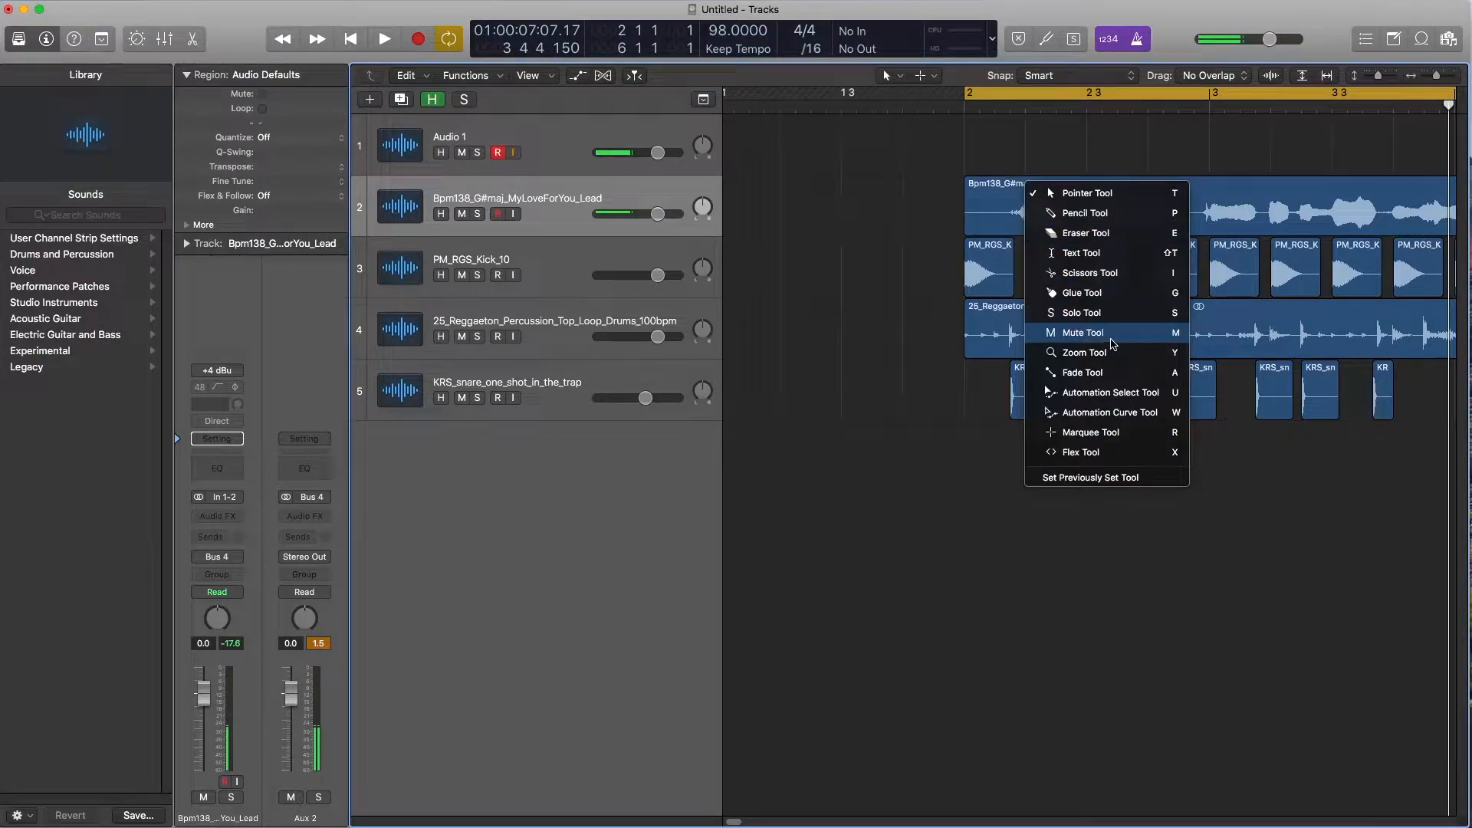
{"action": "left_click", "coordinate": [1106, 281]}
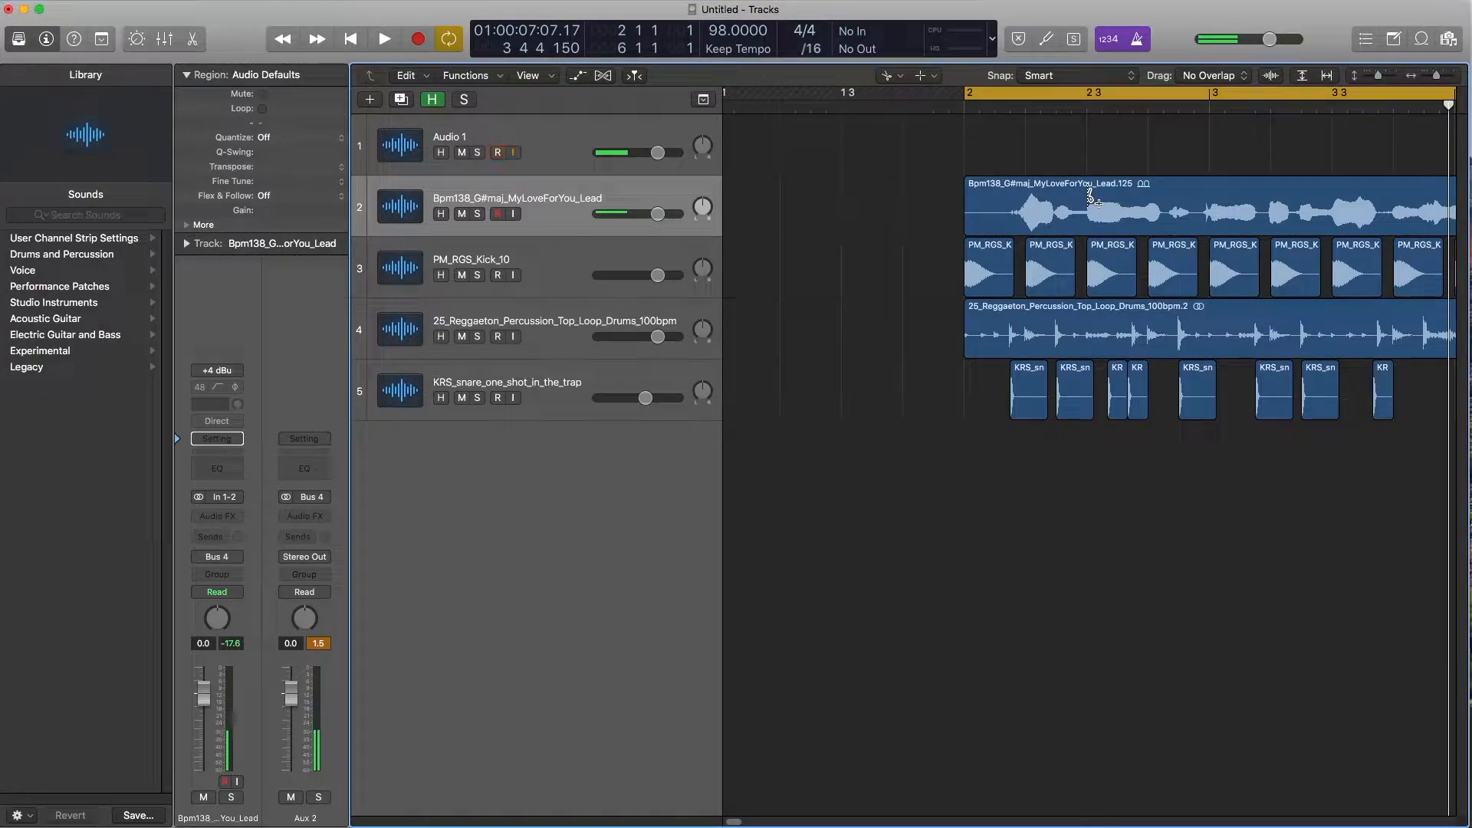
{"action": "left_click", "coordinate": [1091, 198], "text": "alt"}
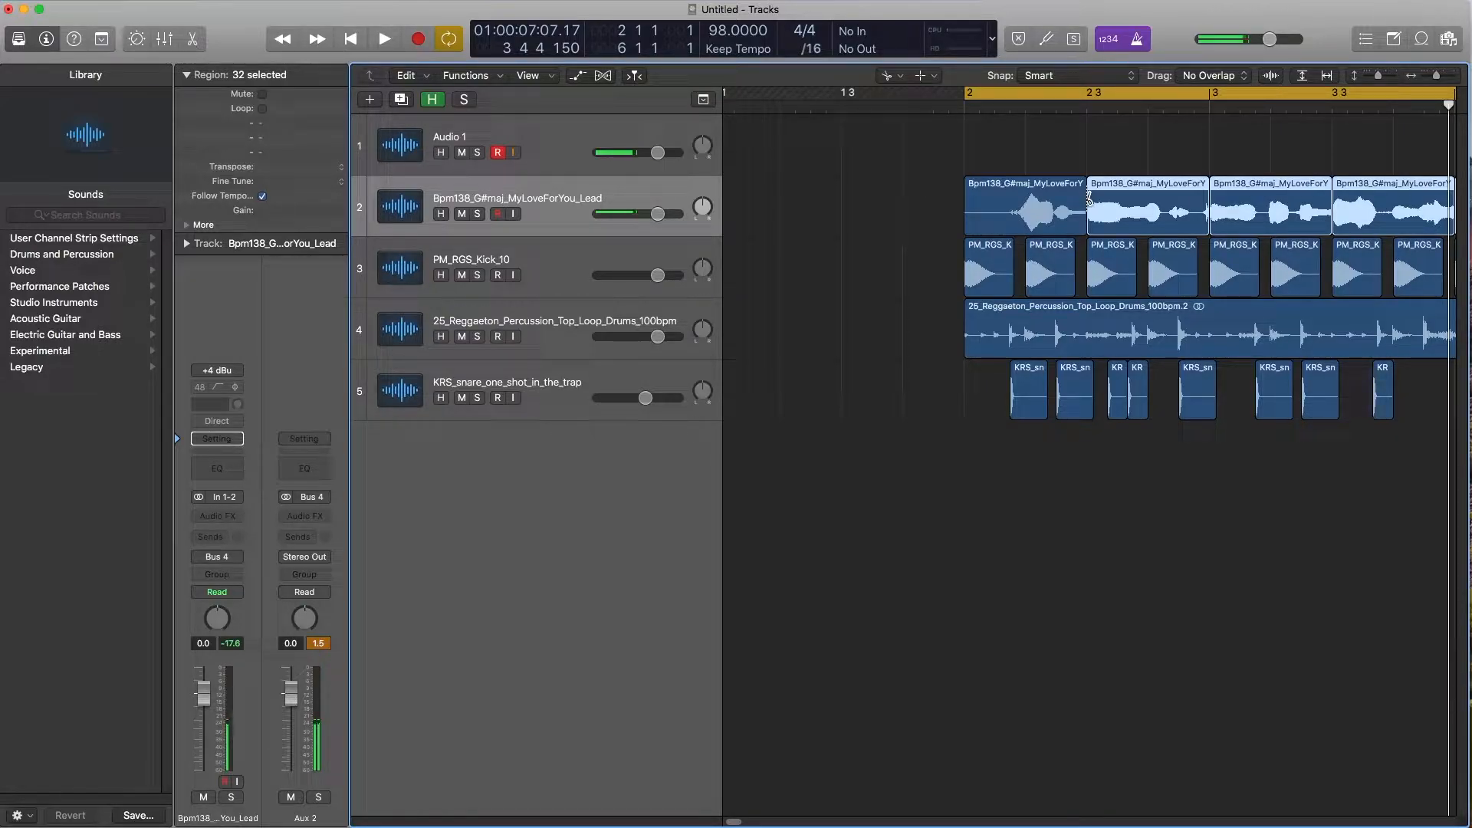
- Return to the Pointer tool and trim the silent first beat off the vocal slice at bar 2
{"action": "scroll", "coordinate": [1081, 198], "scroll_direction": "right", "scroll_amount": 3}
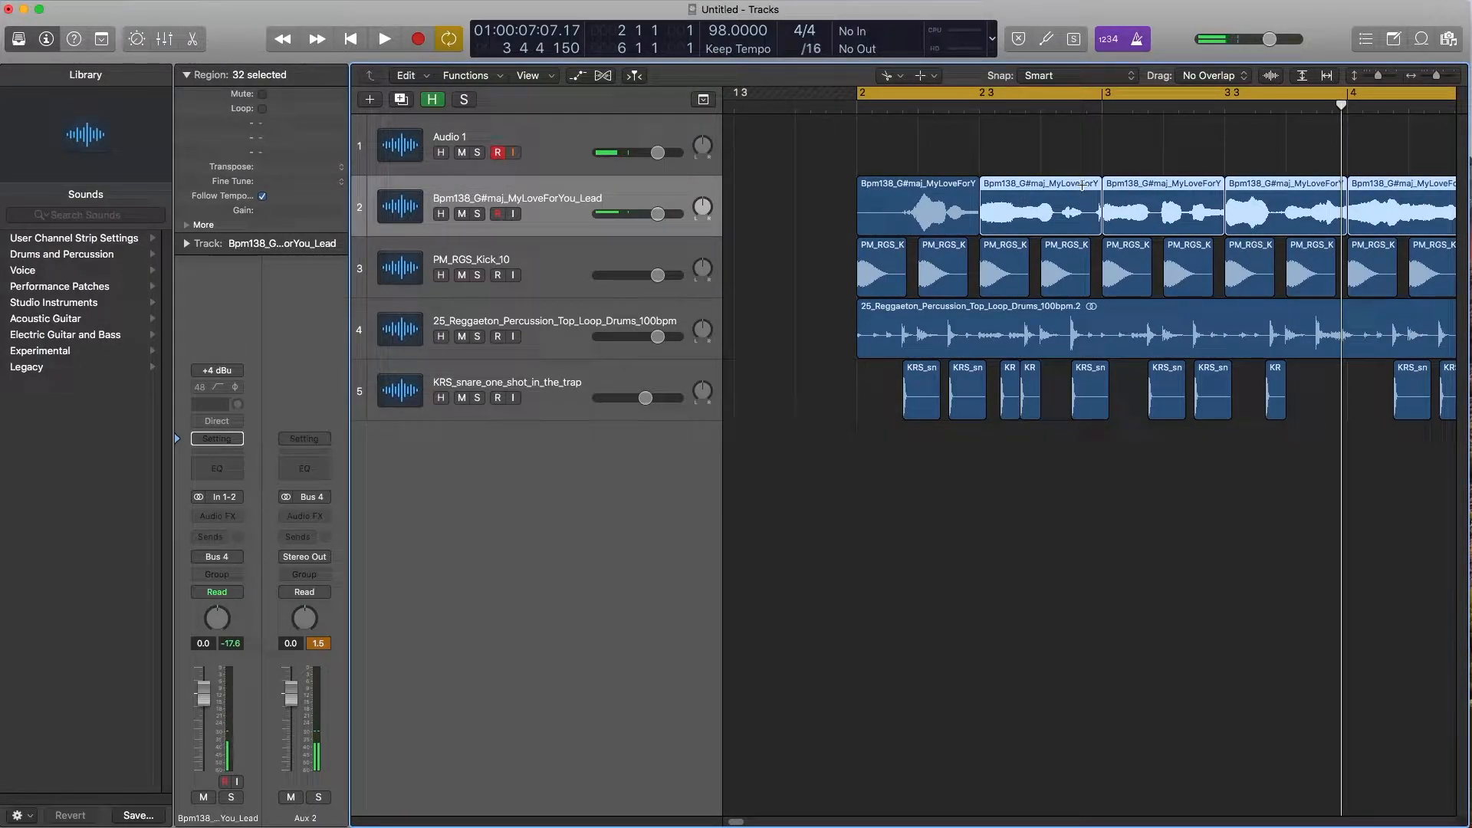
{"action": "key", "text": "super+Left"}
{"action": "key", "text": "super+Left"}
{"action": "key", "text": "super+Left"}
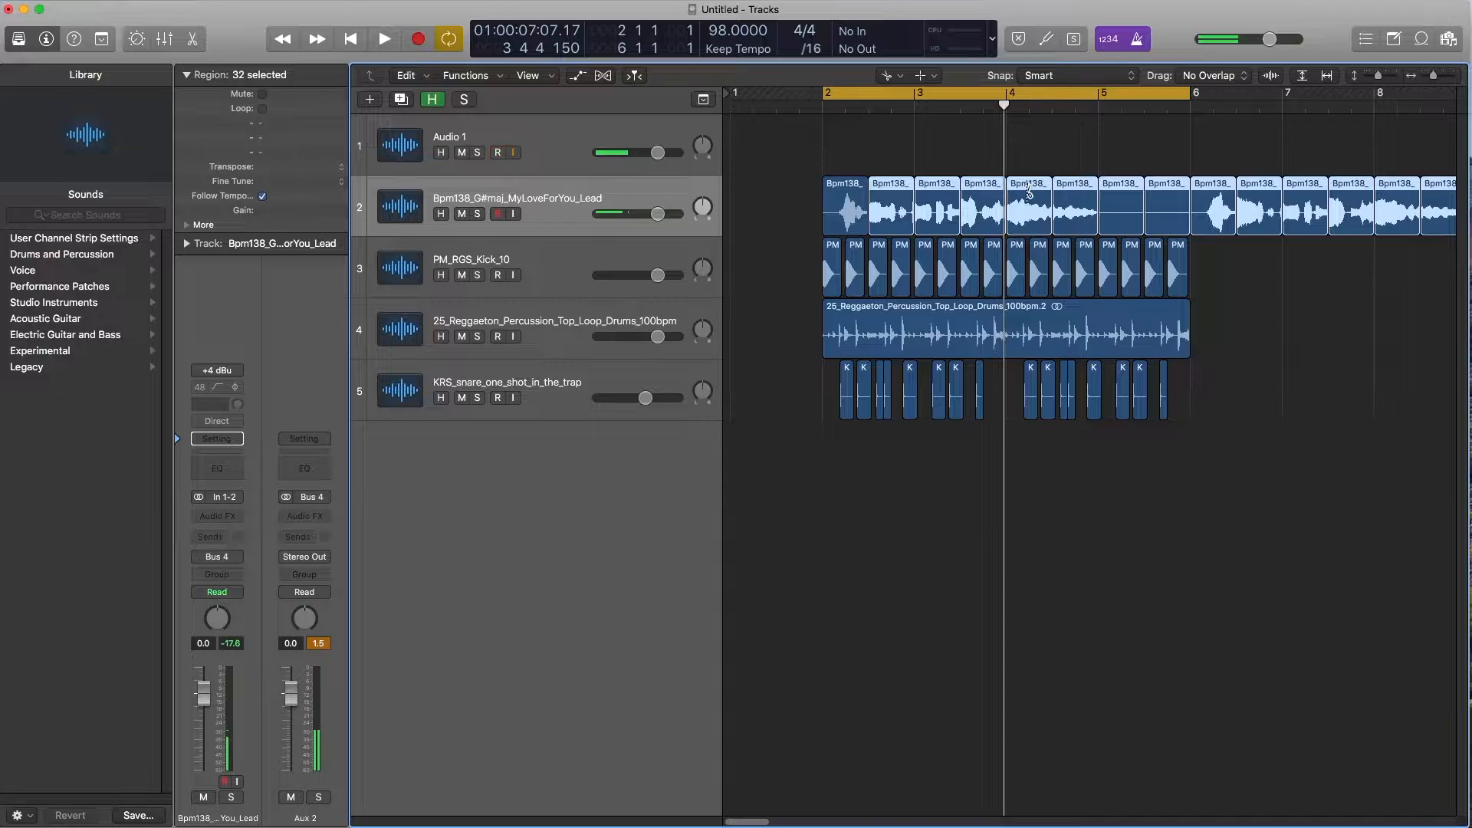
{"action": "key", "text": "t"}
{"action": "left_click", "coordinate": [780, 195]}
{"action": "left_click_drag", "start_coordinate": [824, 225], "coordinate": [845, 218]}
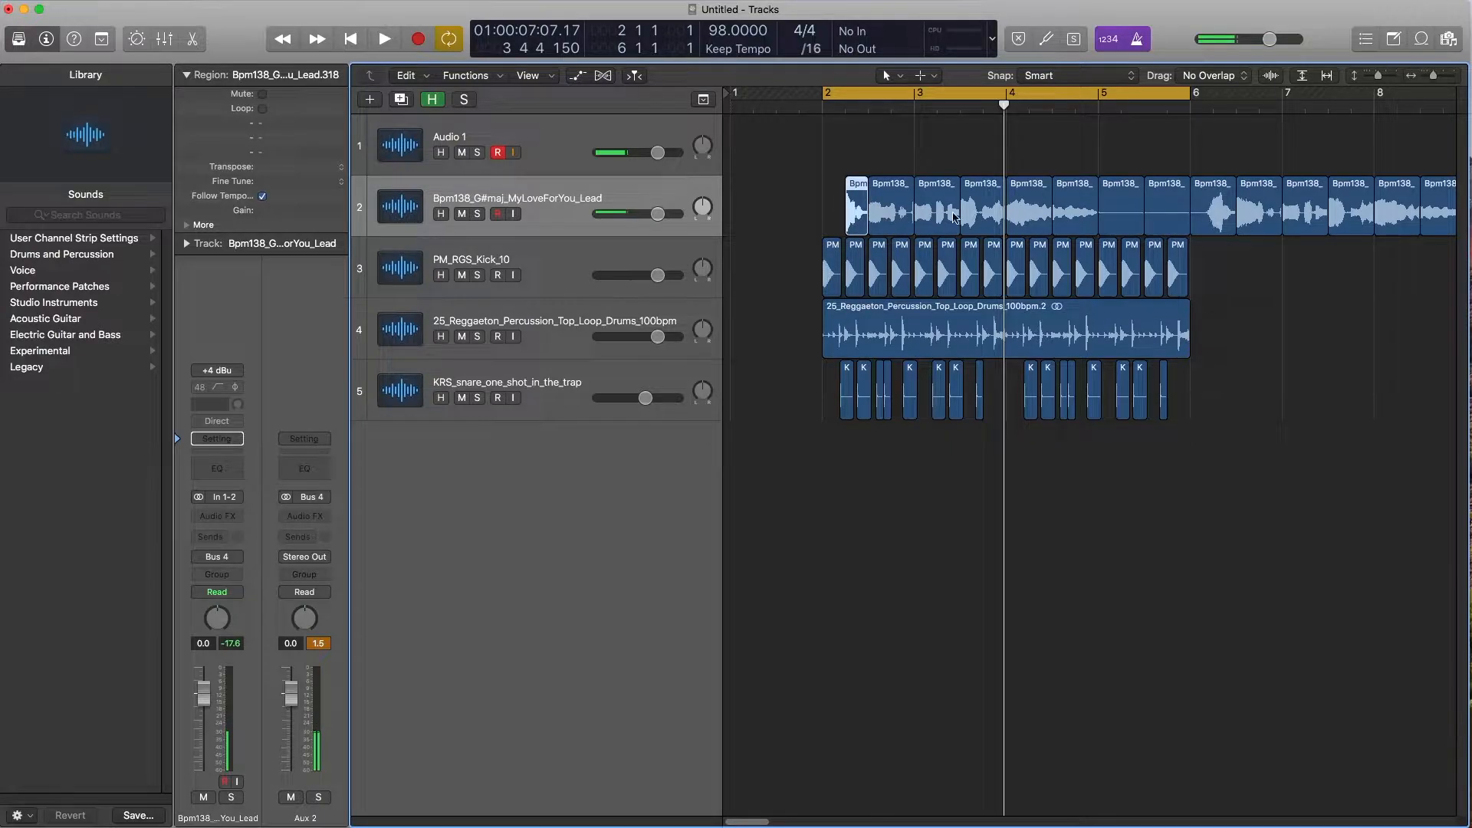
- Delete the two silent vocal slices in bar 5 and trim the silent first beat off the slice at bar 6
{"action": "key", "text": "super+Right"}
{"action": "key", "text": "super+Right"}
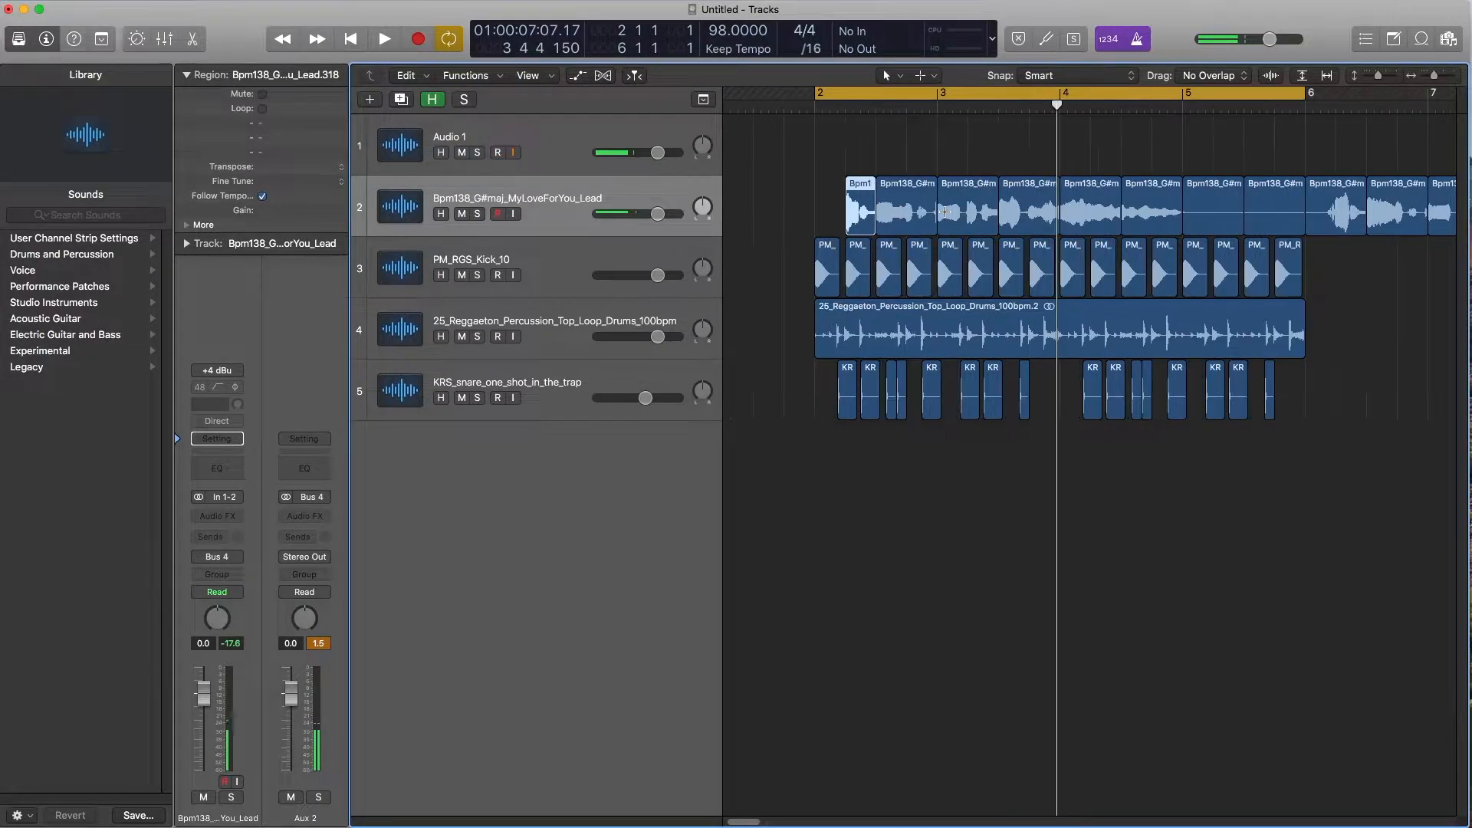
{"action": "scroll", "coordinate": [705, 155], "scroll_direction": "right", "scroll_amount": 1}
{"action": "scroll", "coordinate": [882, 191], "scroll_direction": "right", "scroll_amount": 5}
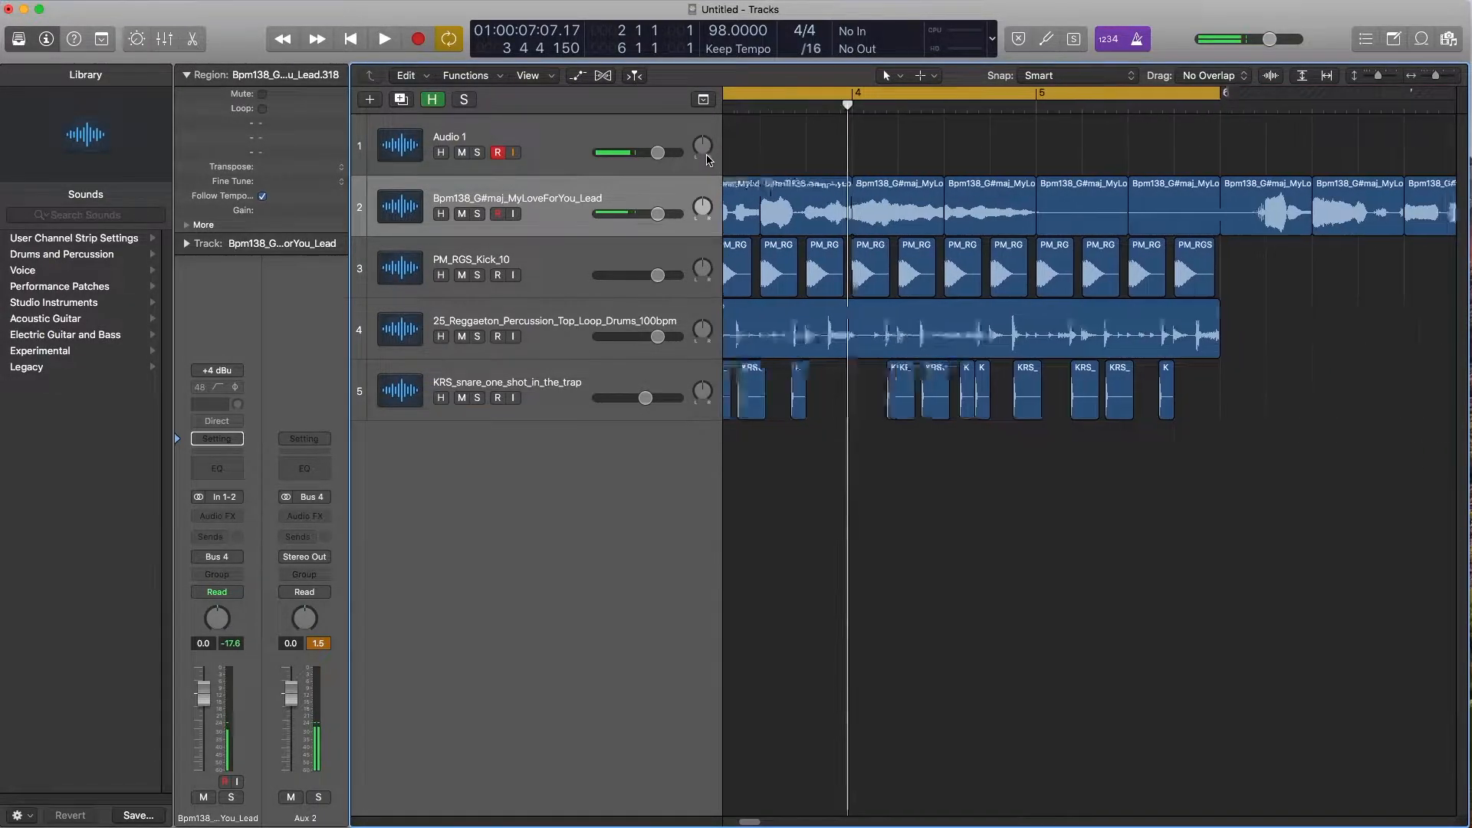
{"action": "left_click", "coordinate": [1061, 196]}
{"action": "left_click", "coordinate": [1108, 206], "text": "shift"}
{"action": "key", "text": "Delete"}
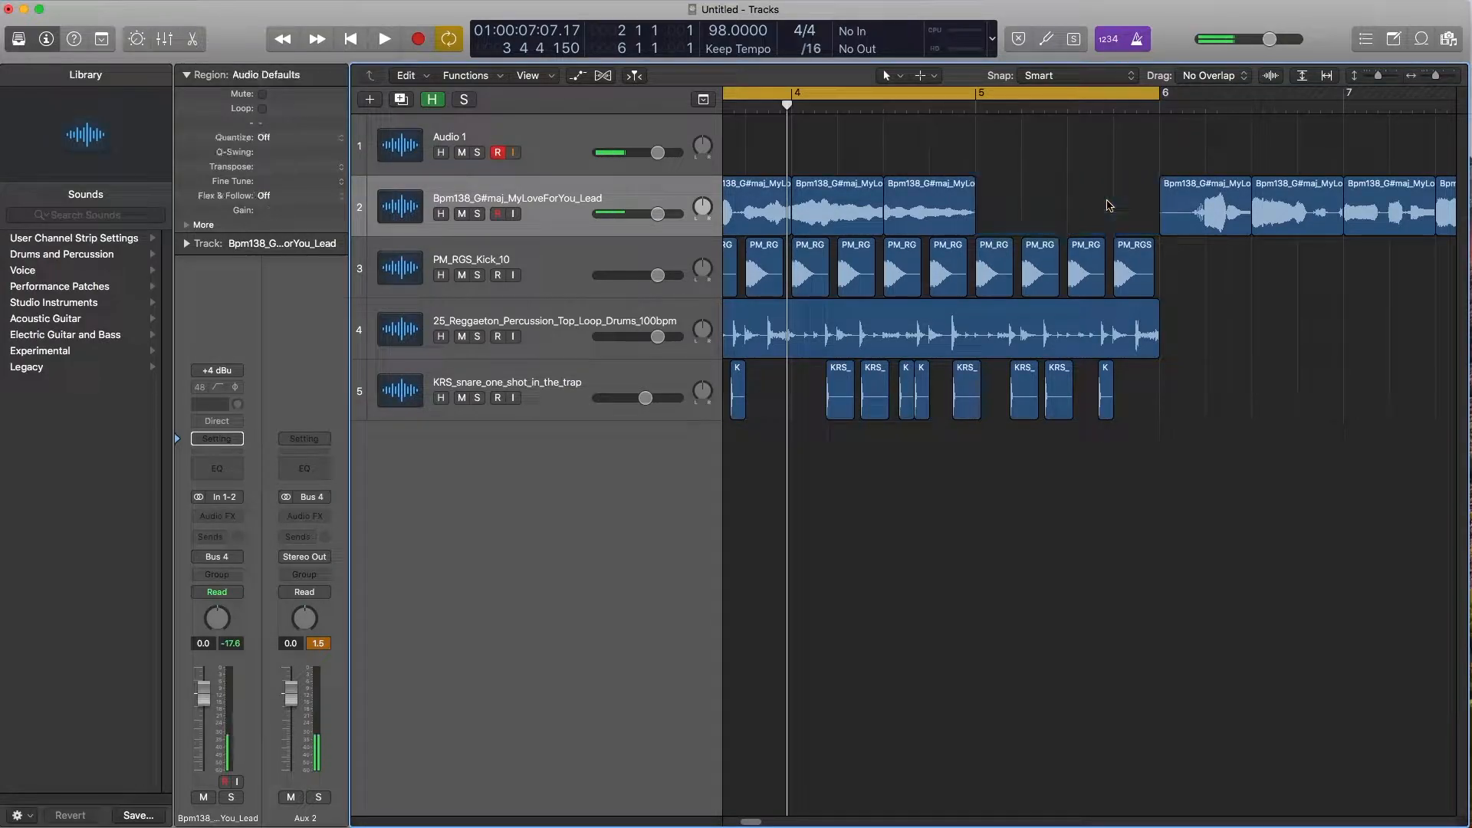
{"action": "left_click_drag", "start_coordinate": [1176, 223], "coordinate": [1206, 214]}
- Delete the two silent vocal slices in bar 9 and trim the silent first beat off the slice at bar 10
{"action": "scroll", "coordinate": [1170, 205], "scroll_direction": "right", "scroll_amount": 10}
{"action": "left_click", "coordinate": [923, 215]}
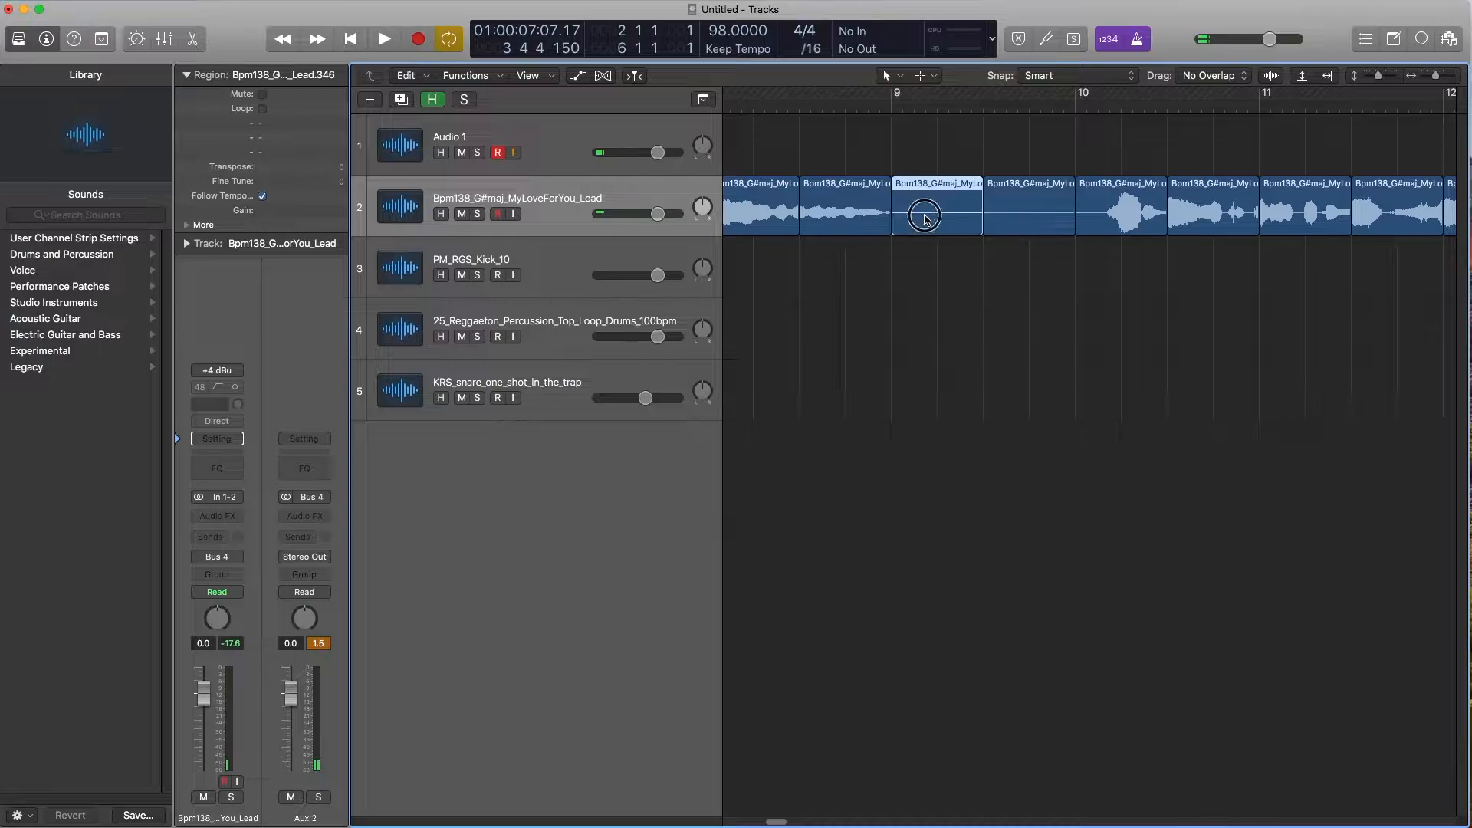
{"action": "left_click", "coordinate": [1019, 224], "text": "shift"}
{"action": "key", "text": "Delete"}
{"action": "left_click_drag", "start_coordinate": [1080, 218], "coordinate": [1121, 214]}
- Delete the two silent vocal slices in bar 13 and trim the silent first beat off the slice at bar 14
{"action": "scroll", "coordinate": [1097, 211], "scroll_direction": "right", "scroll_amount": 10}
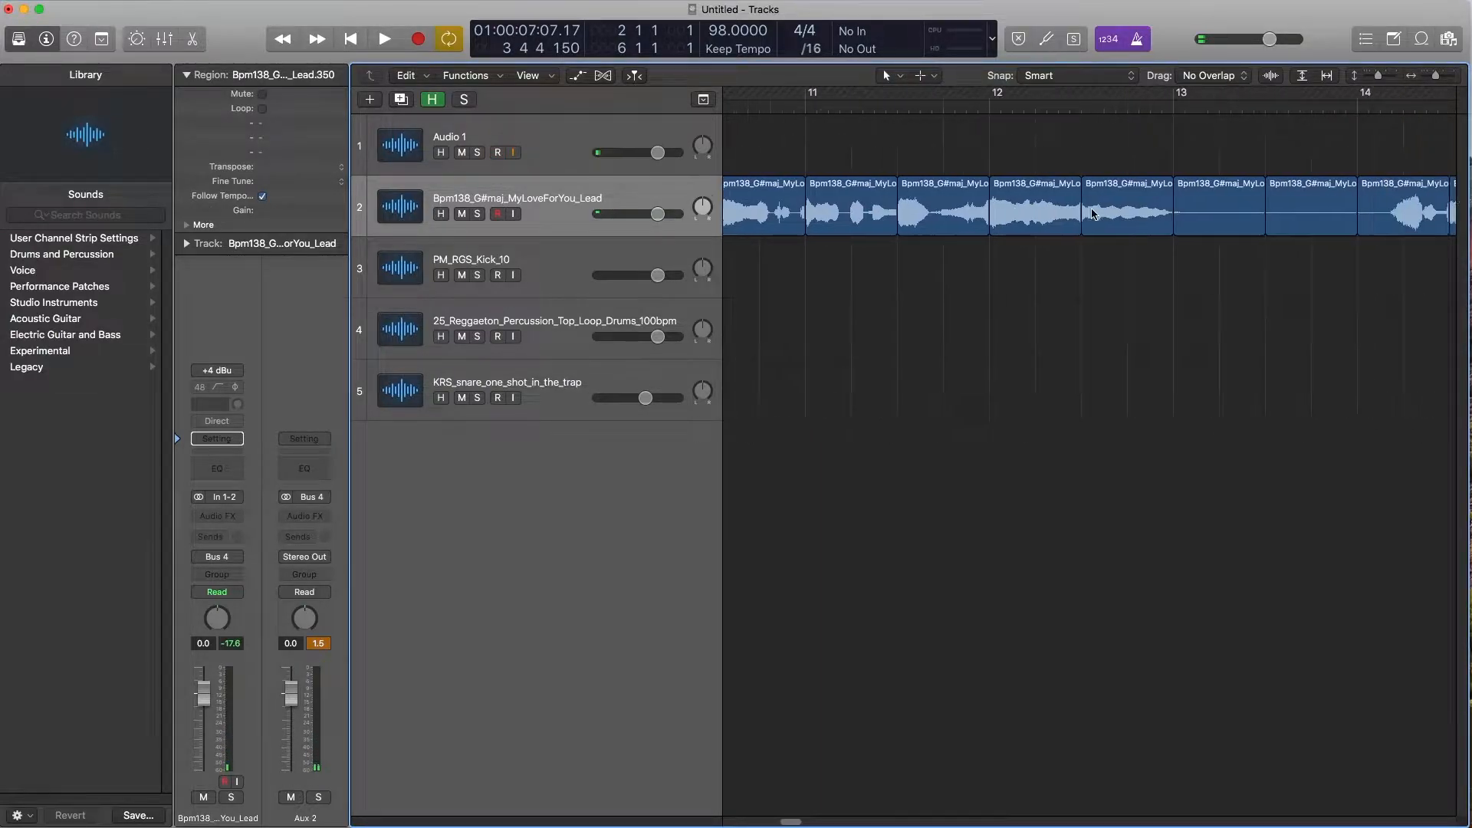
{"action": "left_click", "coordinate": [1085, 214]}
{"action": "left_click", "coordinate": [1142, 210], "text": "shift"}
{"action": "key", "text": "Delete"}
{"action": "scroll", "coordinate": [1112, 192], "scroll_direction": "right", "scroll_amount": 5}
{"action": "left_click_drag", "start_coordinate": [763, 218], "coordinate": [813, 217]}
- Delete the three silent vocal slices from bar 17 to the end of the track
{"action": "scroll", "coordinate": [882, 215], "scroll_direction": "right", "scroll_amount": 5}
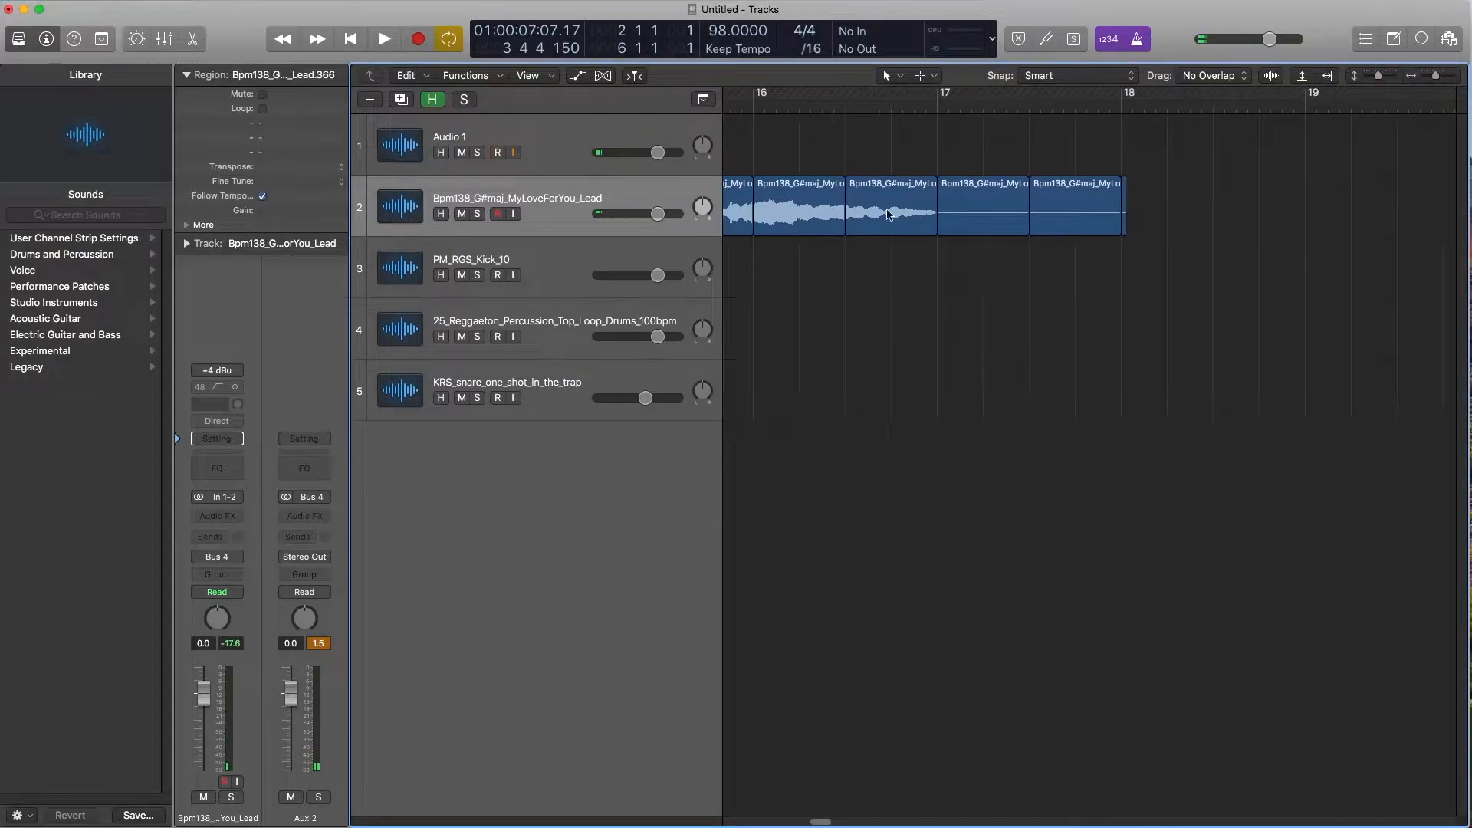
{"action": "left_click", "coordinate": [986, 200], "text": "shift"}
{"action": "left_click", "coordinate": [1072, 202], "text": "shift"}
{"action": "left_click_drag", "start_coordinate": [1135, 186], "coordinate": [995, 187]}
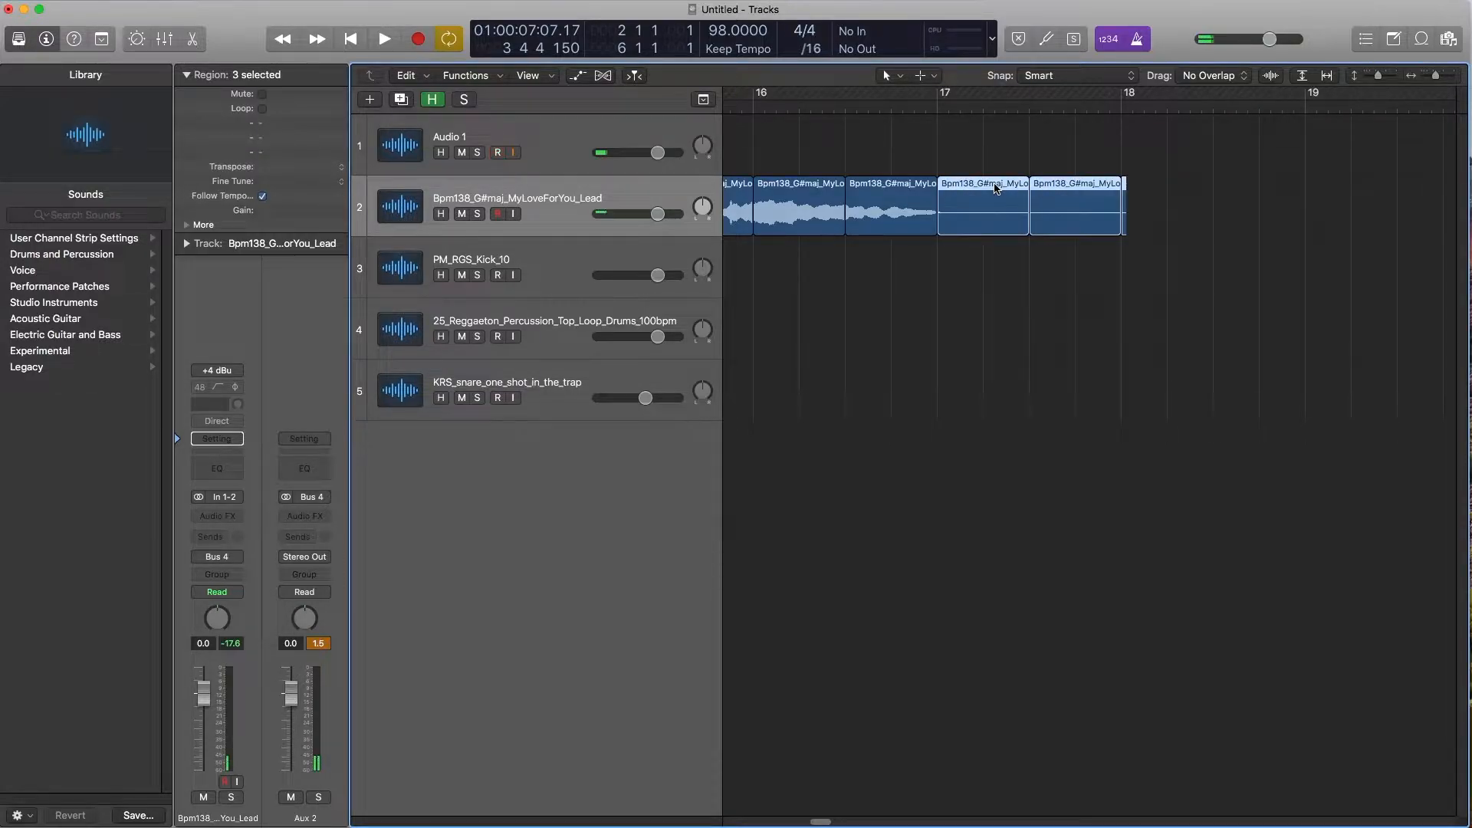
{"action": "key", "text": "BackSpace"}
{"action": "key", "text": "super+Left"}
{"action": "key", "text": "super+Left"}
{"action": "key", "text": "super+Left"}
{"action": "scroll", "coordinate": [806, 148], "scroll_direction": "left", "scroll_amount": 9}
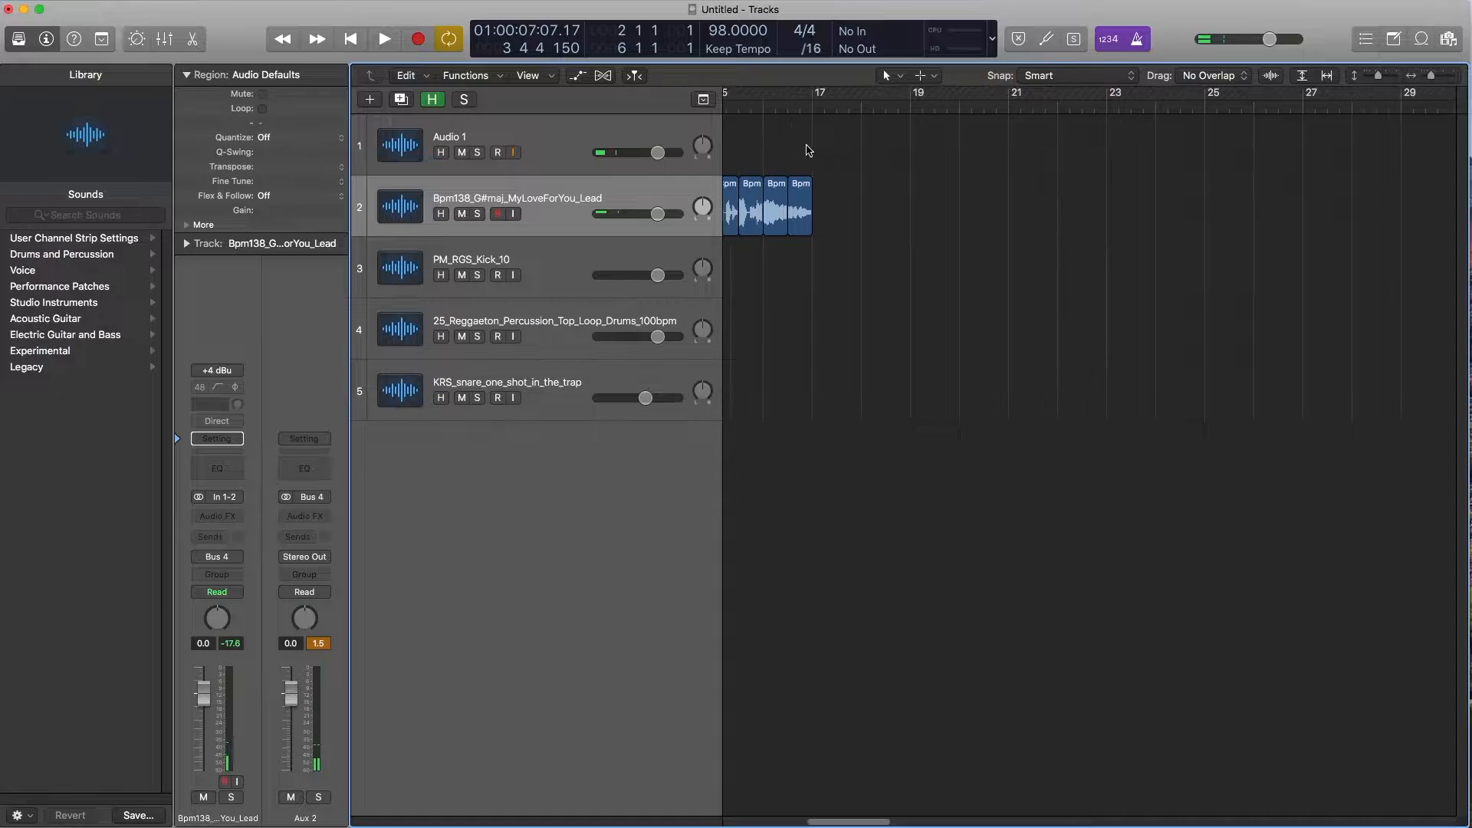
{"action": "scroll", "coordinate": [797, 149], "scroll_direction": "left", "scroll_amount": 2}
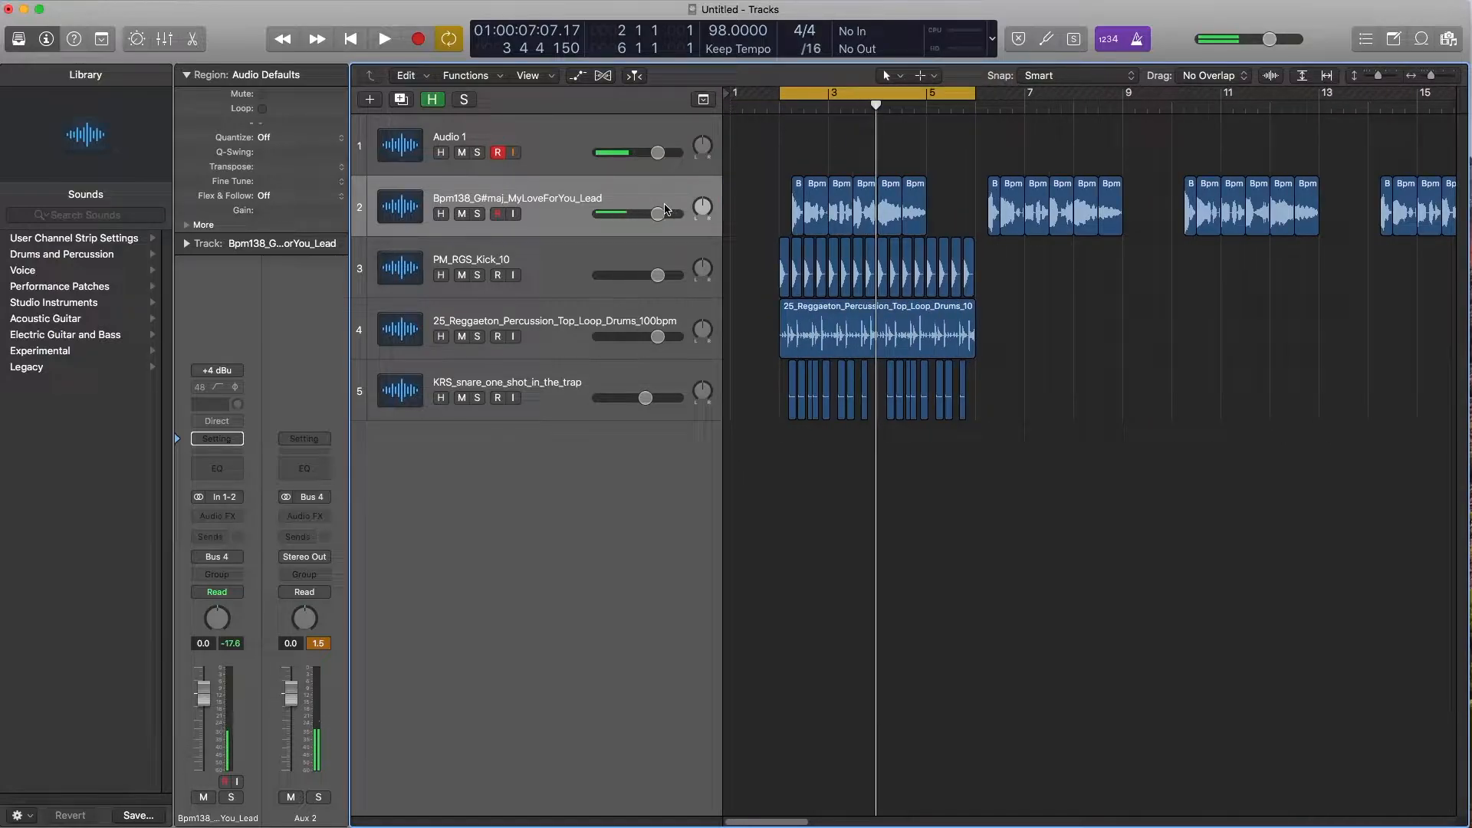
- Create a software instrument track below the vocal and load the EXS24 sampler on it as Multi-Output
{"action": "key", "text": "alt+super+n"}
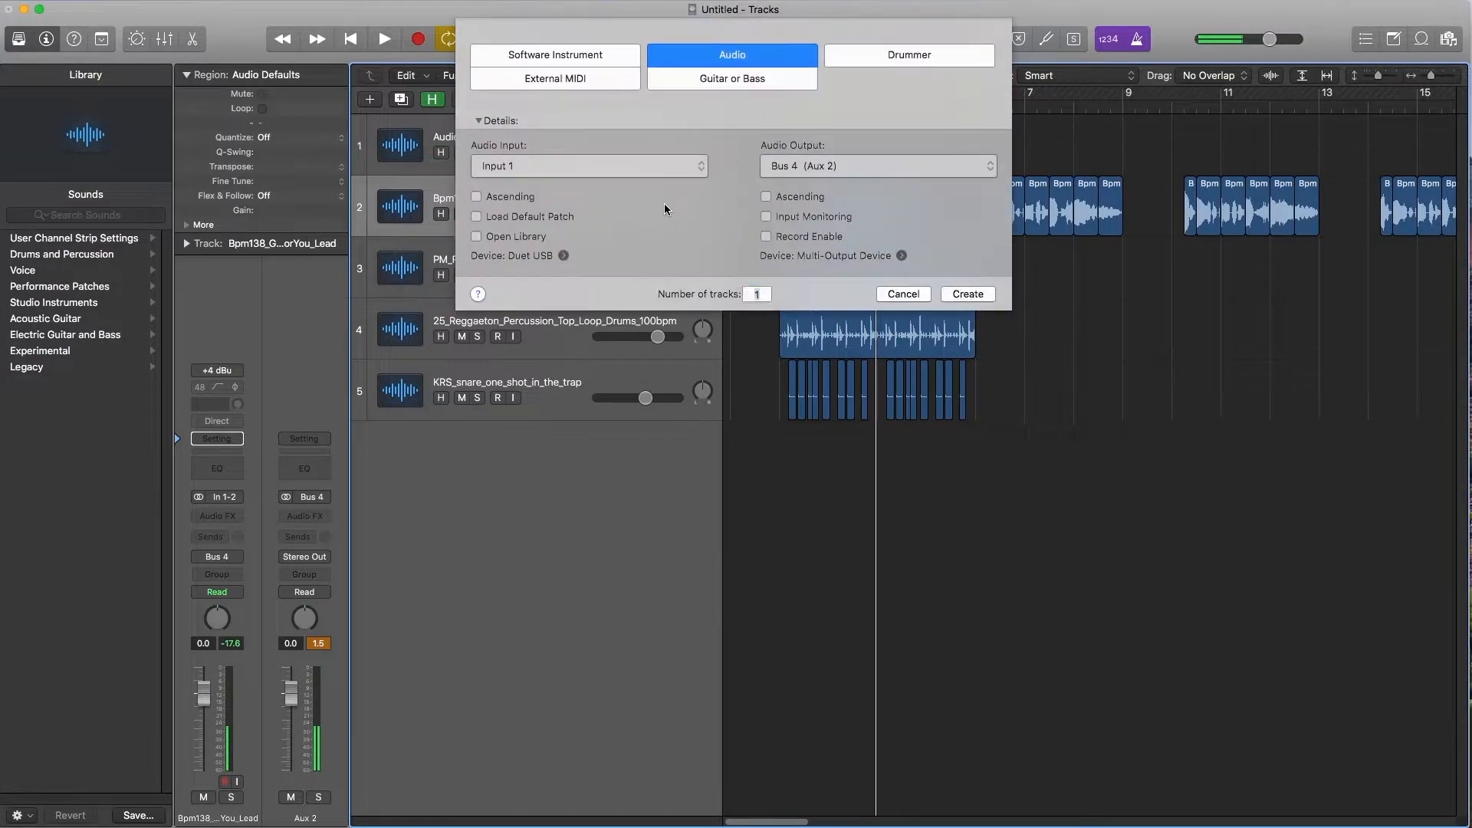
{"action": "left_click", "coordinate": [542, 52]}
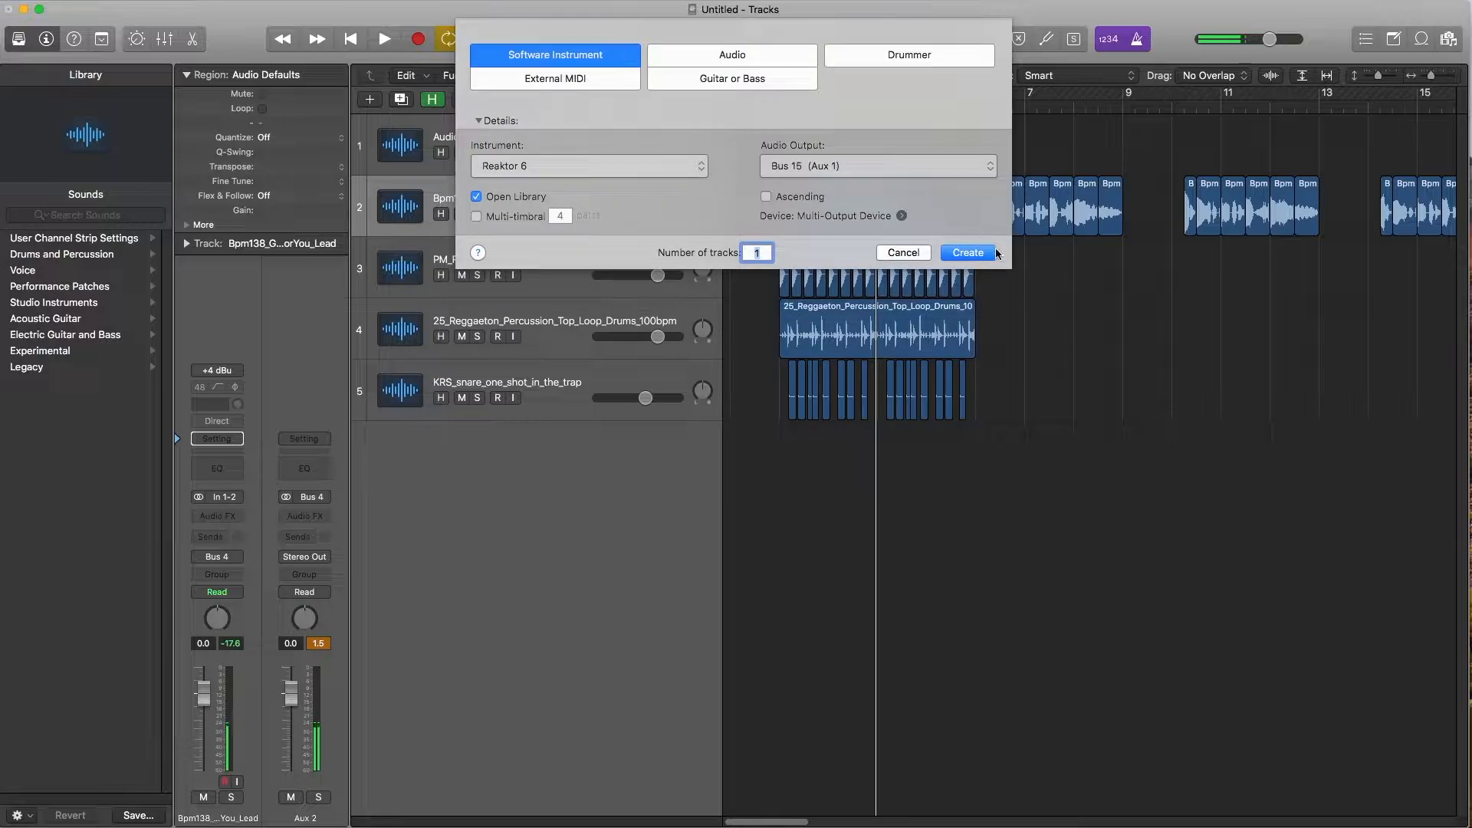
{"action": "left_click", "coordinate": [981, 254]}
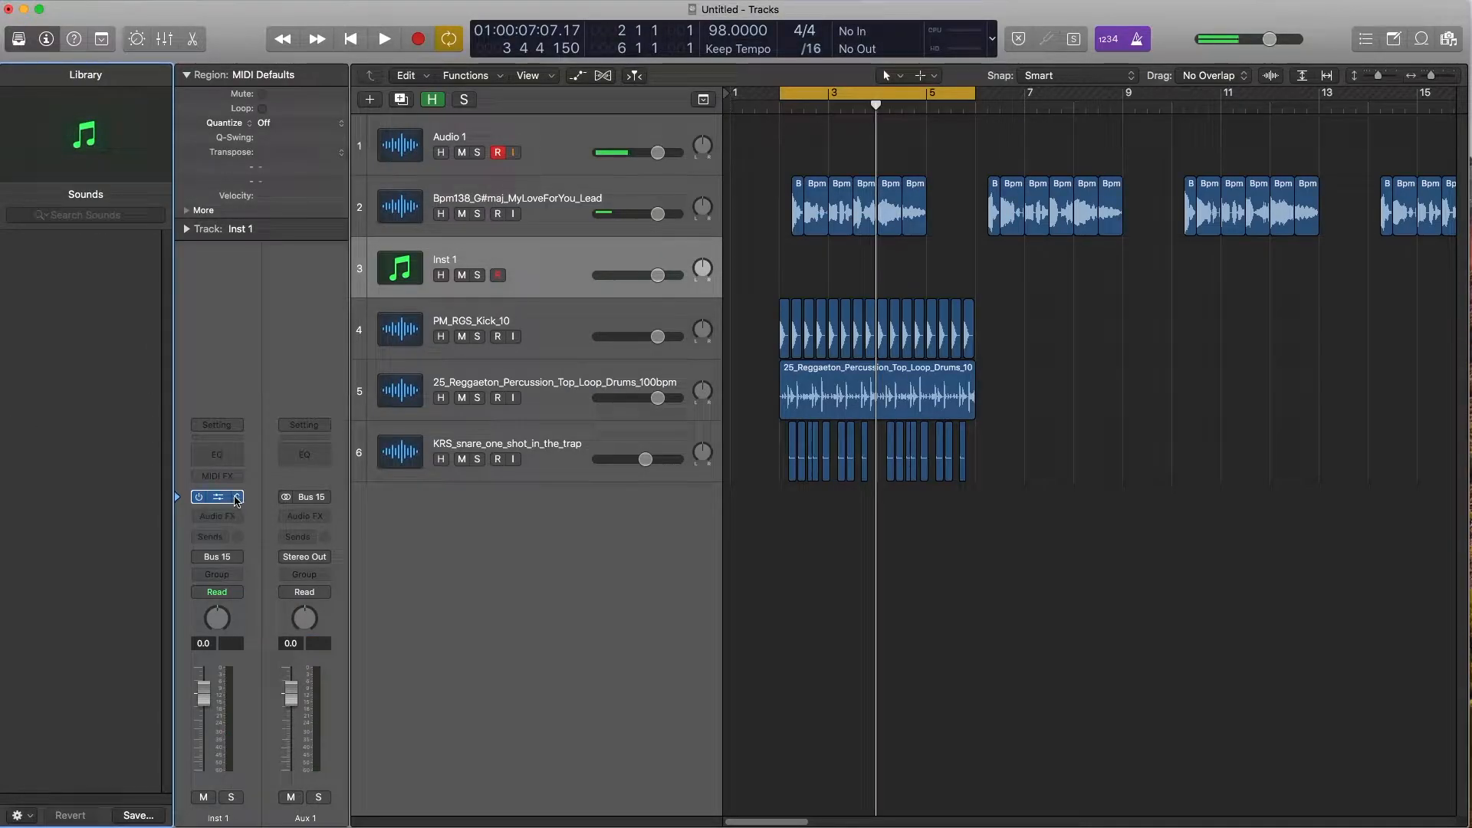
{"action": "left_click", "coordinate": [235, 498]}
{"action": "mouse_move", "coordinate": [324, 615]}
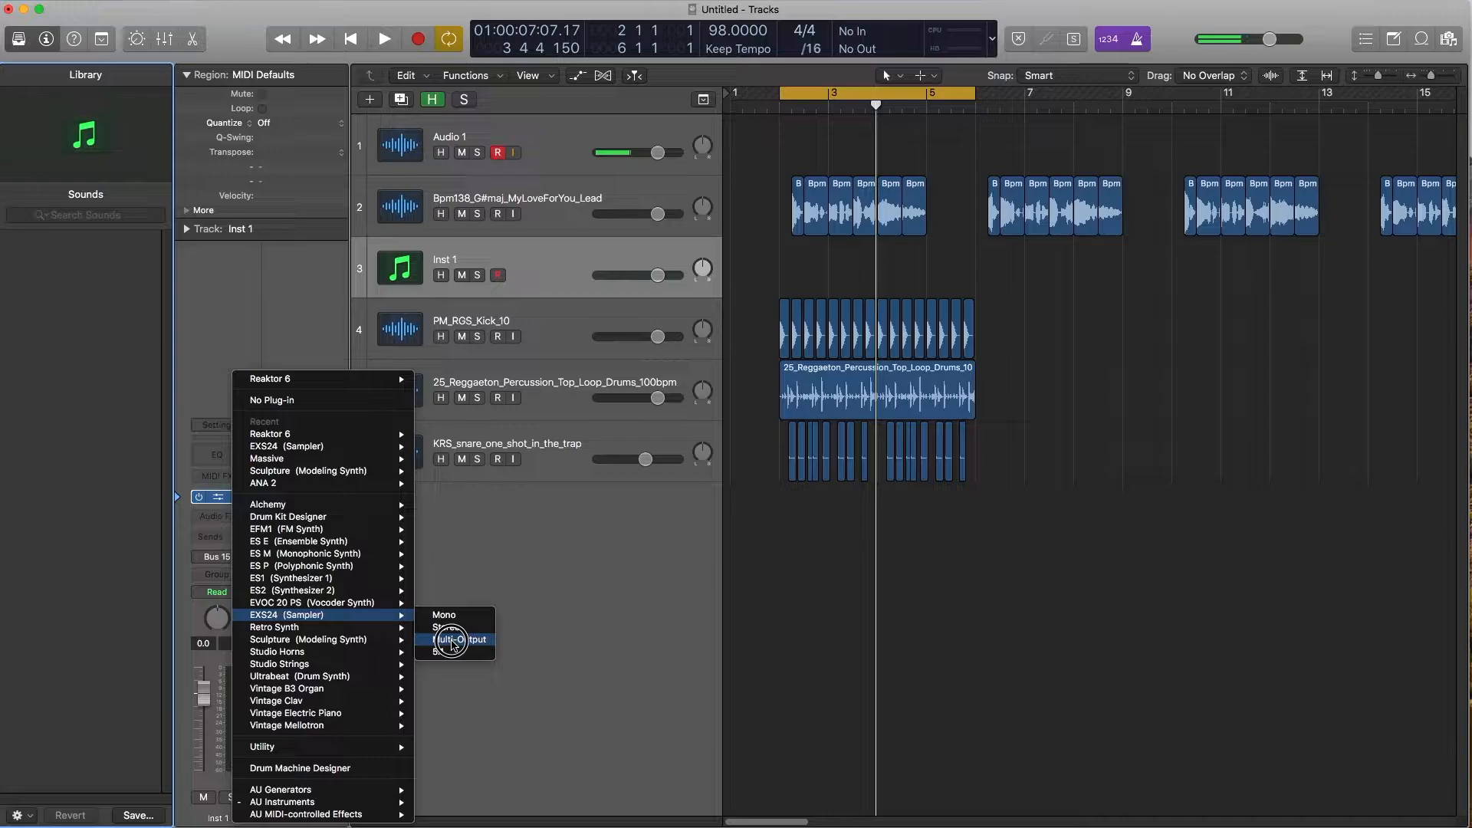
{"action": "left_click", "coordinate": [452, 640]}
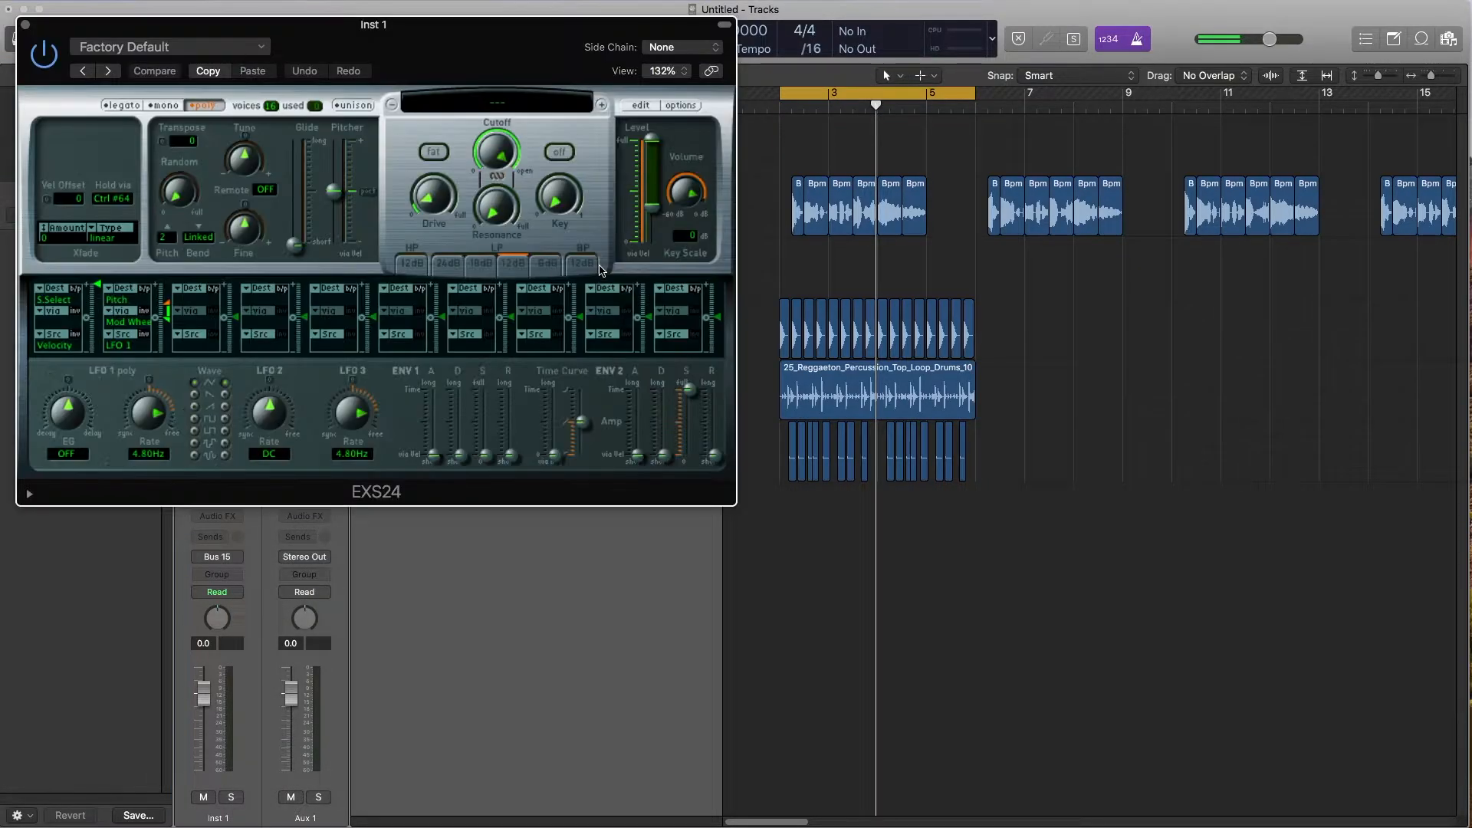
- Add all the vocal slices to the EXS24 Instrument Editor as contiguous zones, one note wide, starting at C1
{"action": "left_click", "coordinate": [641, 106]}
{"action": "left_click_drag", "start_coordinate": [767, 207], "coordinate": [1434, 218]}
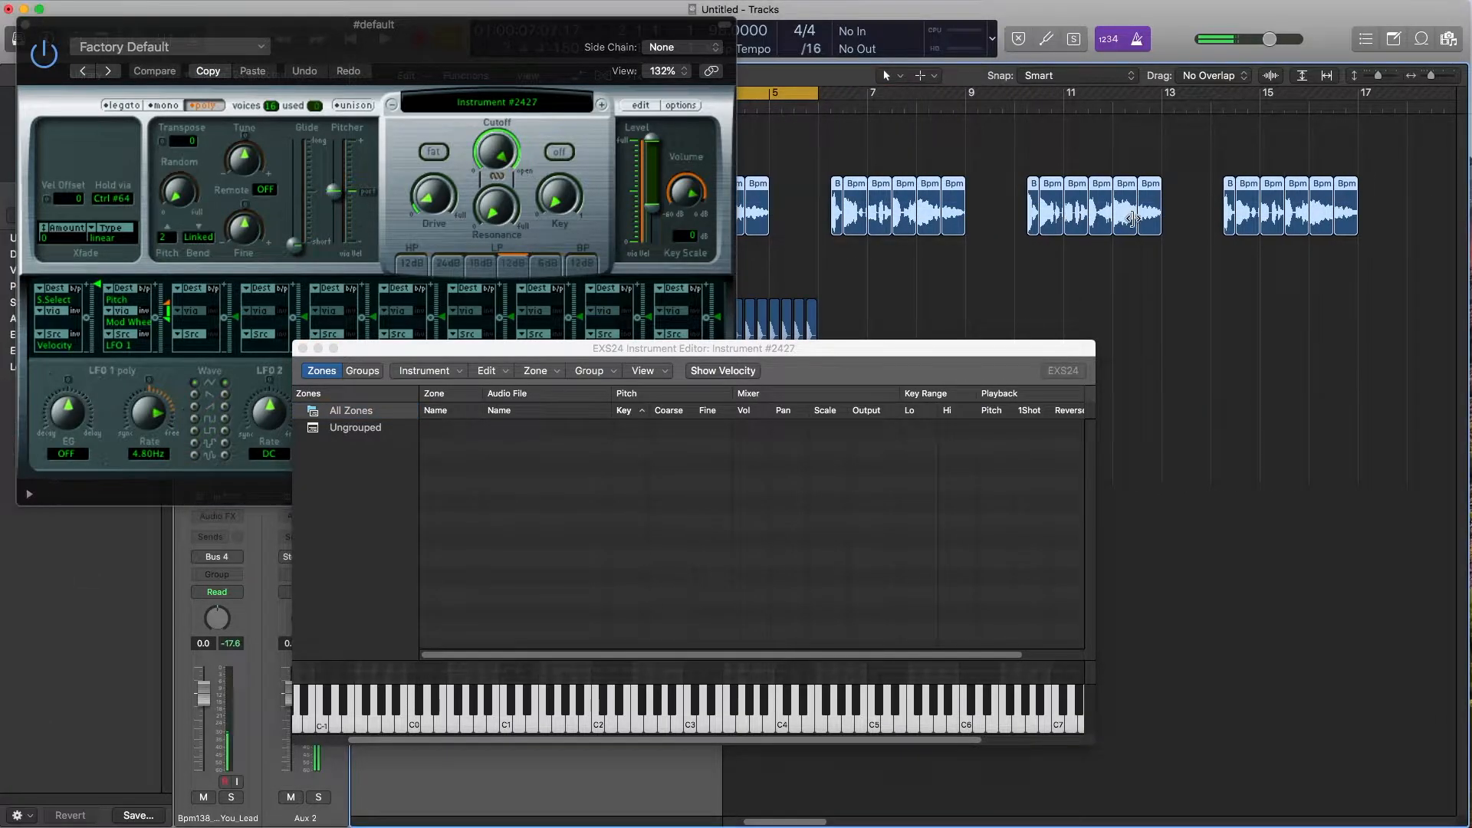
{"action": "scroll", "coordinate": [1133, 219], "scroll_direction": "left", "scroll_amount": 5}
{"action": "left_click_drag", "start_coordinate": [777, 264], "coordinate": [707, 529]}
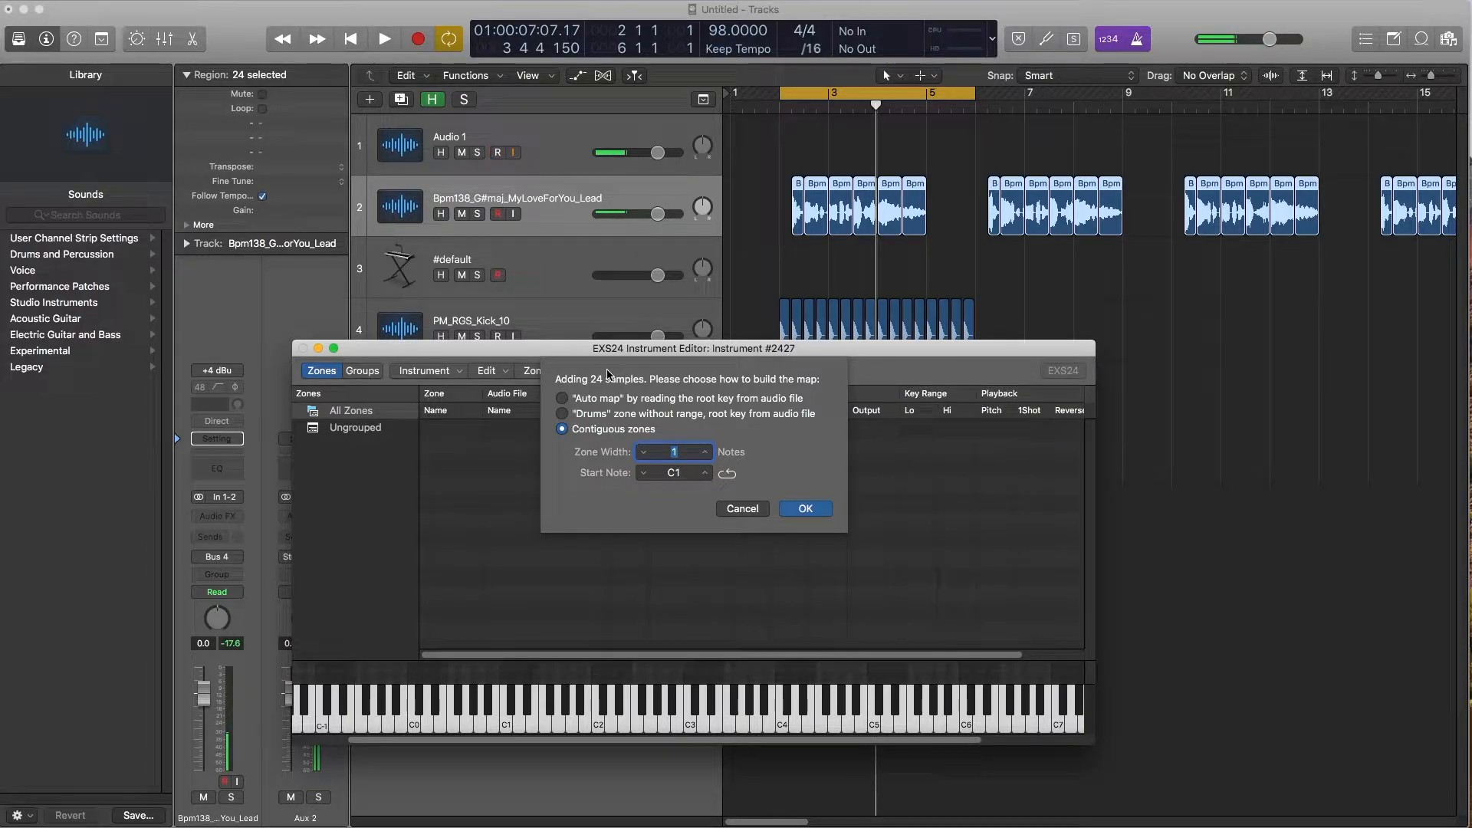
{"action": "left_click", "coordinate": [805, 509]}
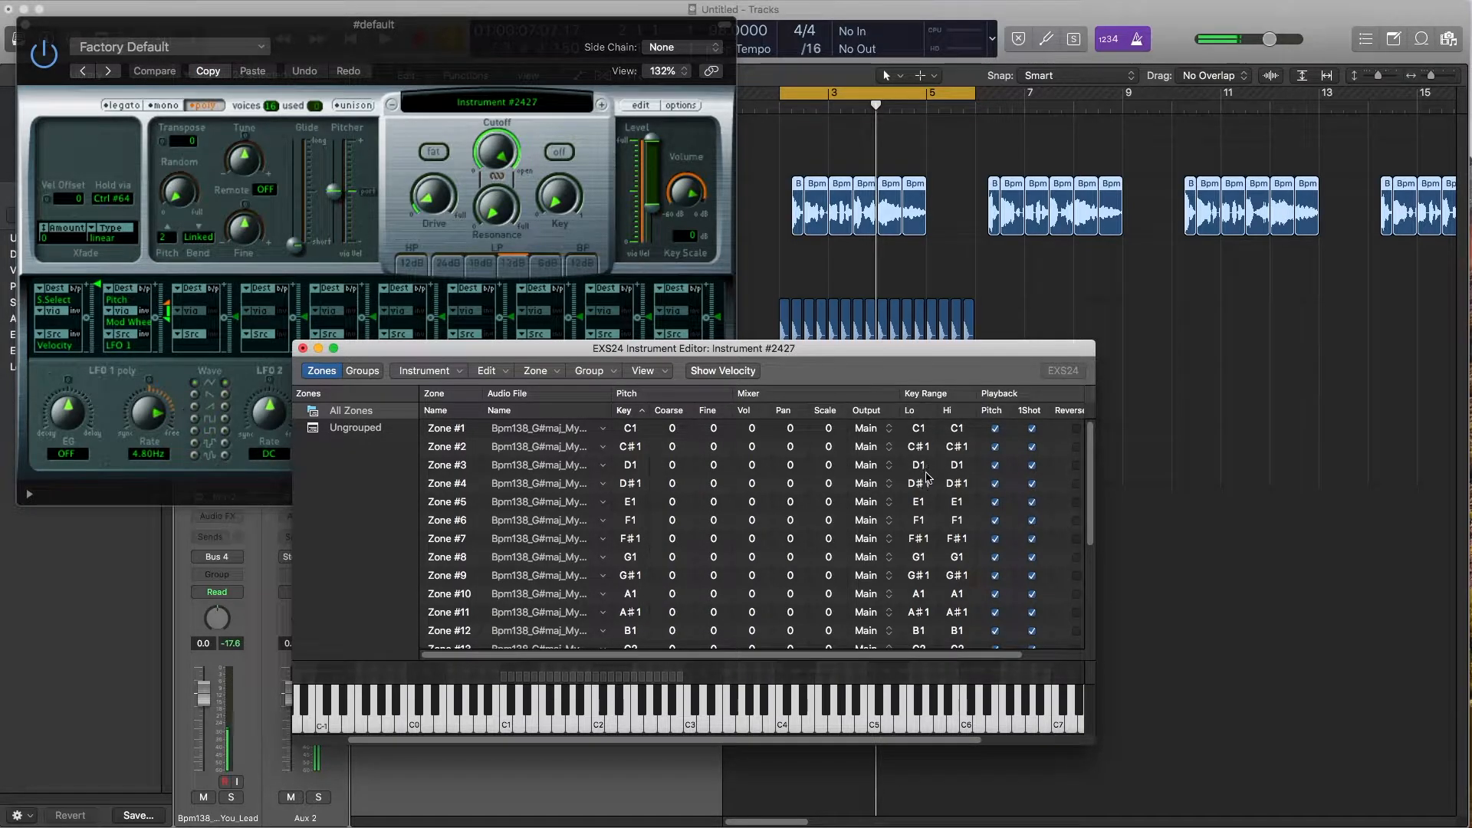
- Select all zones in the EXS24 Instrument Editor and turn off one-shot playback for them
{"action": "scroll", "coordinate": [926, 487], "scroll_direction": "down", "scroll_amount": 5}
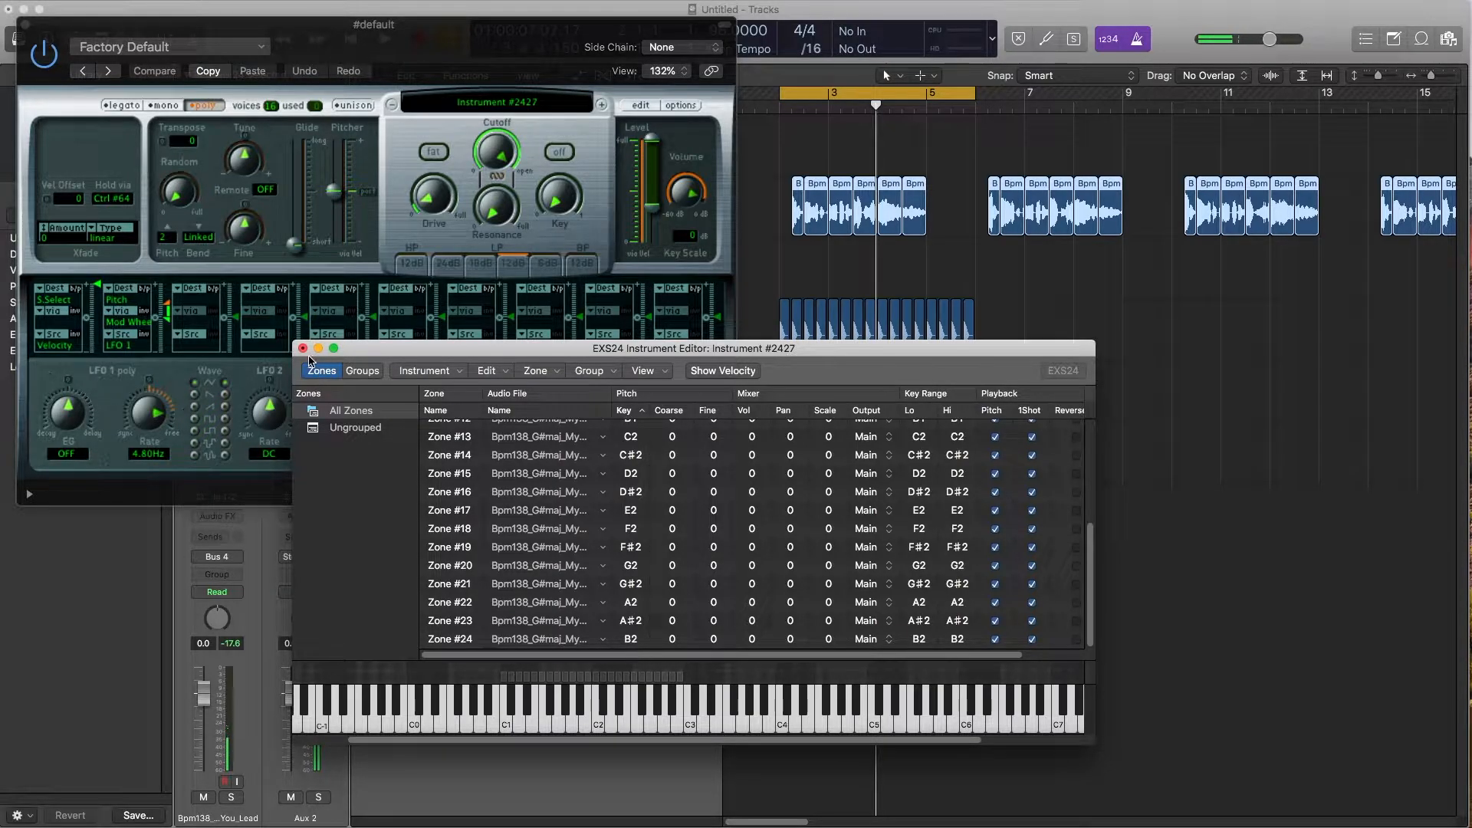
{"action": "scroll", "coordinate": [1024, 448], "scroll_direction": "up", "scroll_amount": 5}
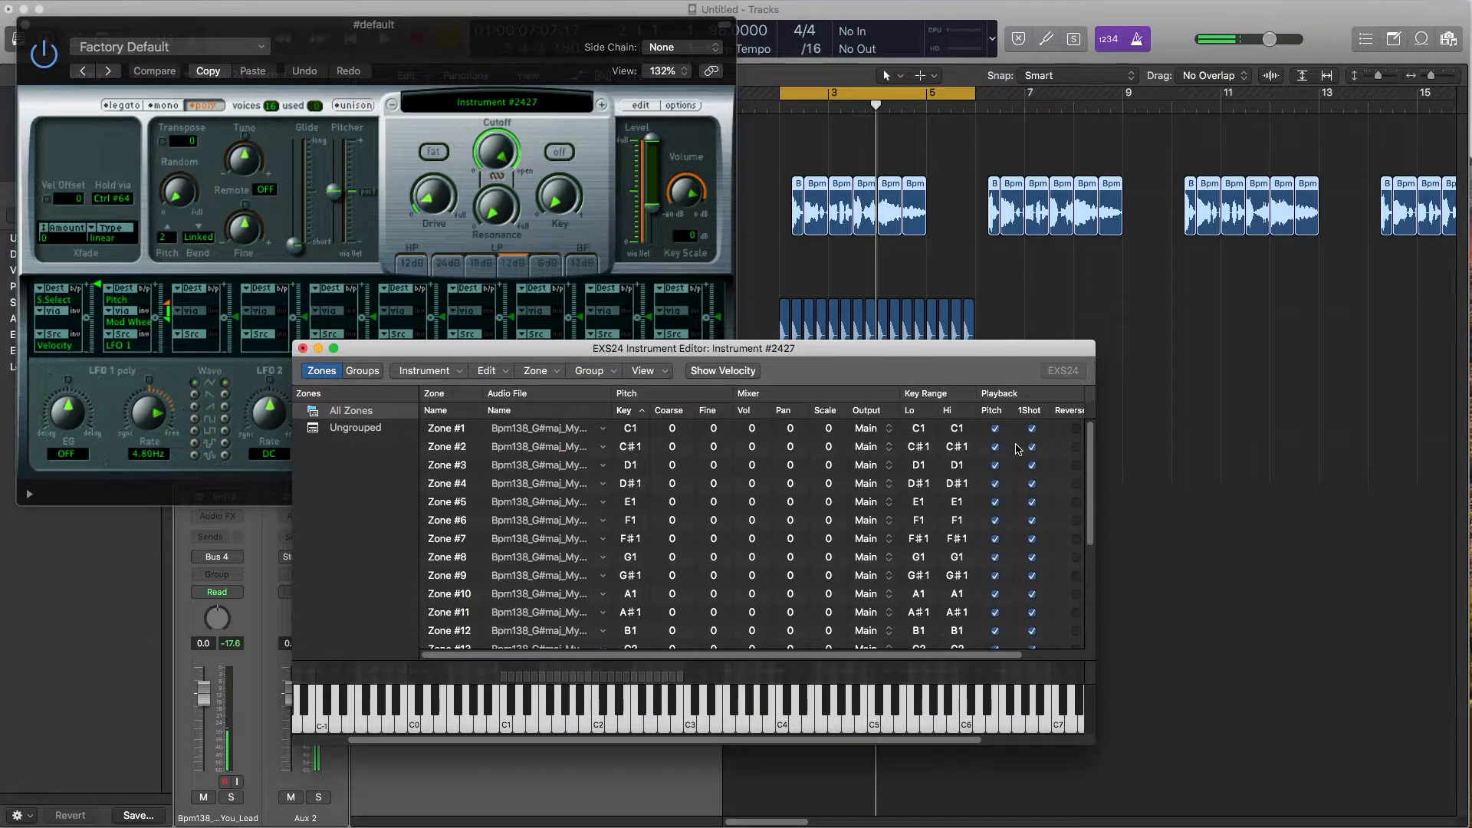
{"action": "left_click", "coordinate": [1053, 430]}
{"action": "scroll", "coordinate": [1039, 460], "scroll_direction": "down", "scroll_amount": 5}
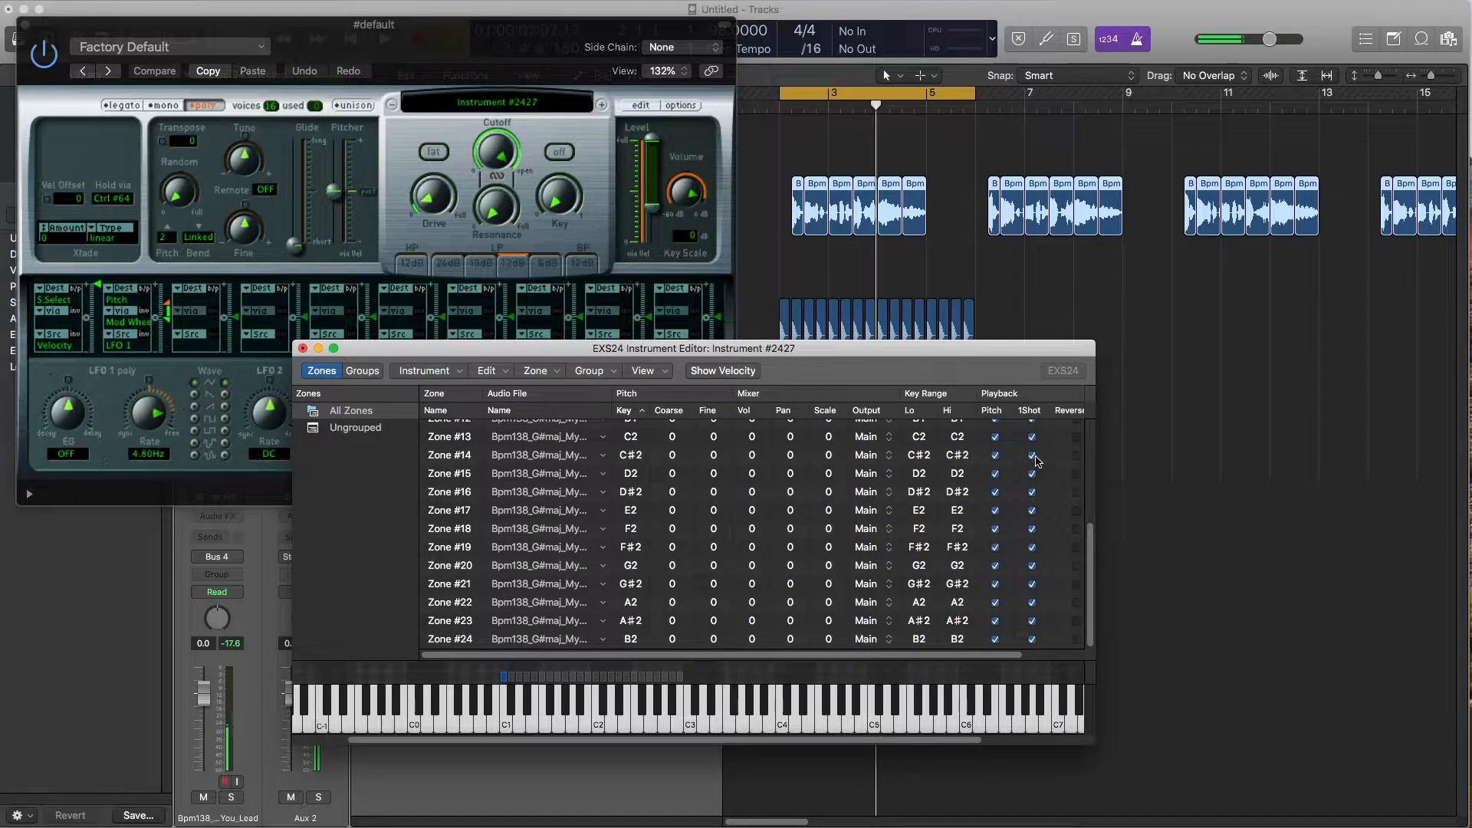
{"action": "left_click", "coordinate": [1044, 638], "text": "shift"}
{"action": "scroll", "coordinate": [1026, 510], "scroll_direction": "up", "scroll_amount": 5}
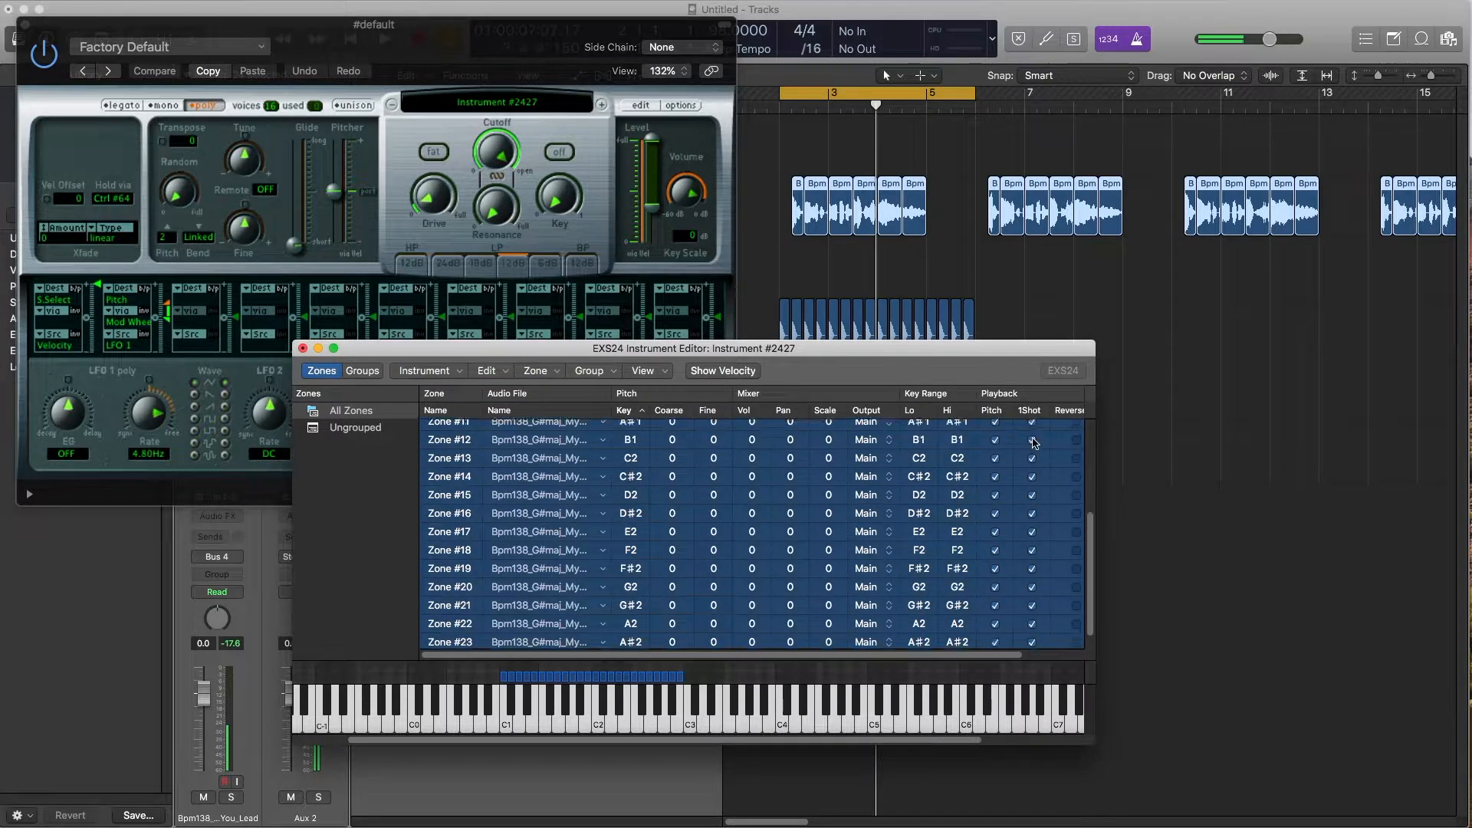
{"action": "left_click", "coordinate": [1032, 448]}
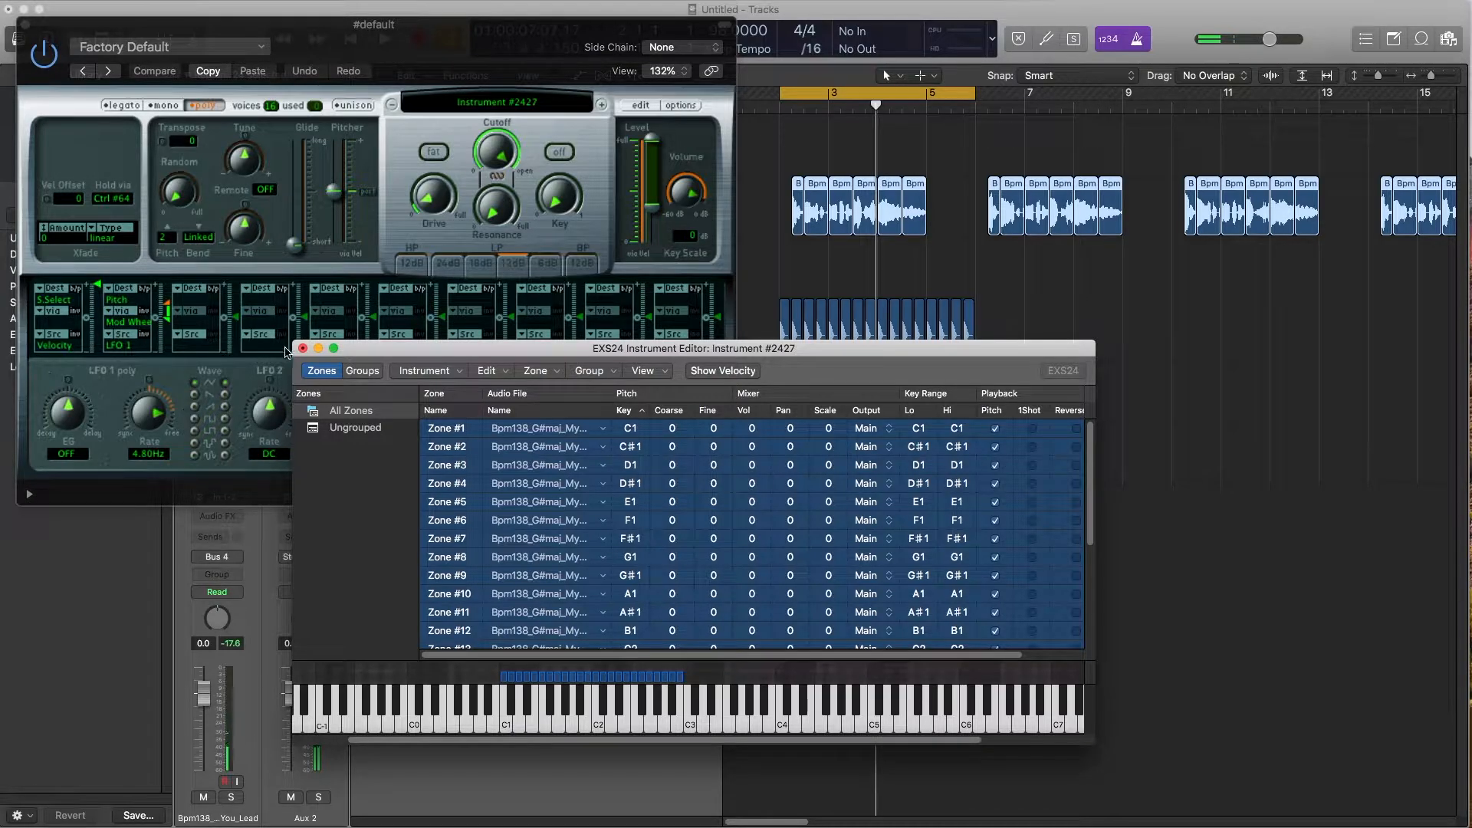
- Close the Instrument Editor, saving the sampler instrument as "vocal chop", and close the EXS24 window
{"action": "left_click", "coordinate": [303, 348]}
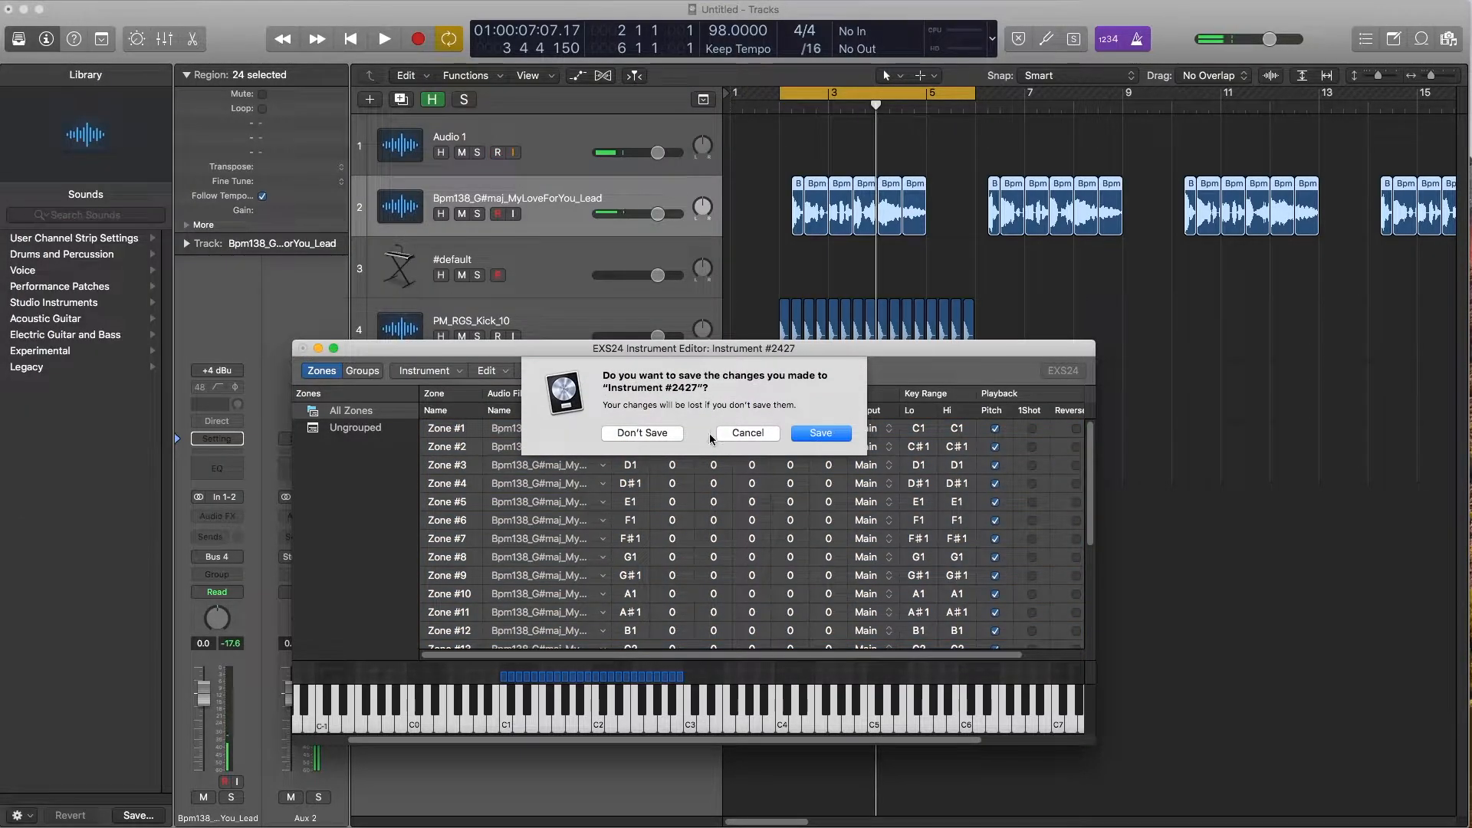
{"action": "left_click", "coordinate": [819, 434]}
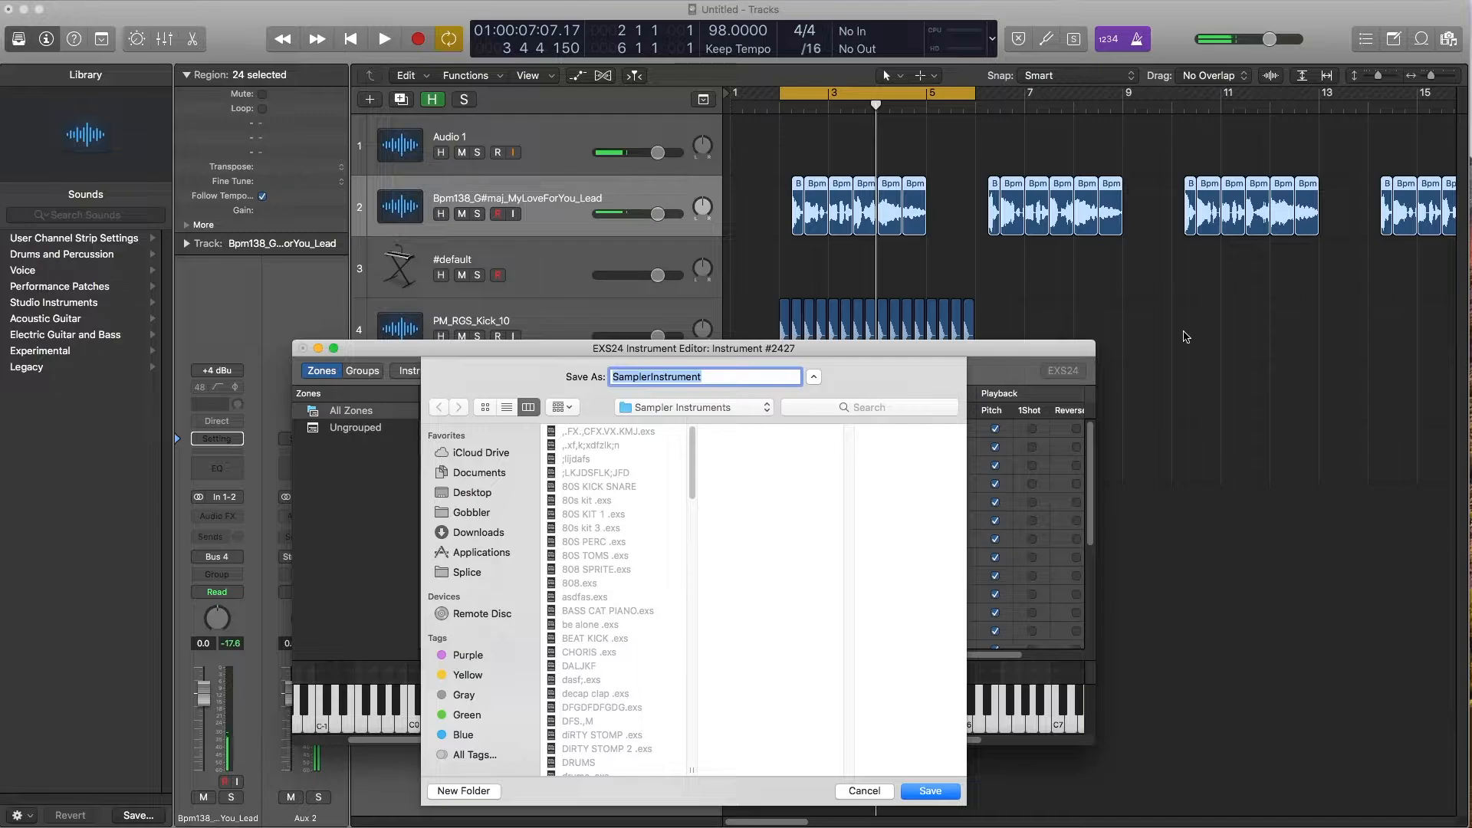
{"action": "type", "text": "vocal chop"}
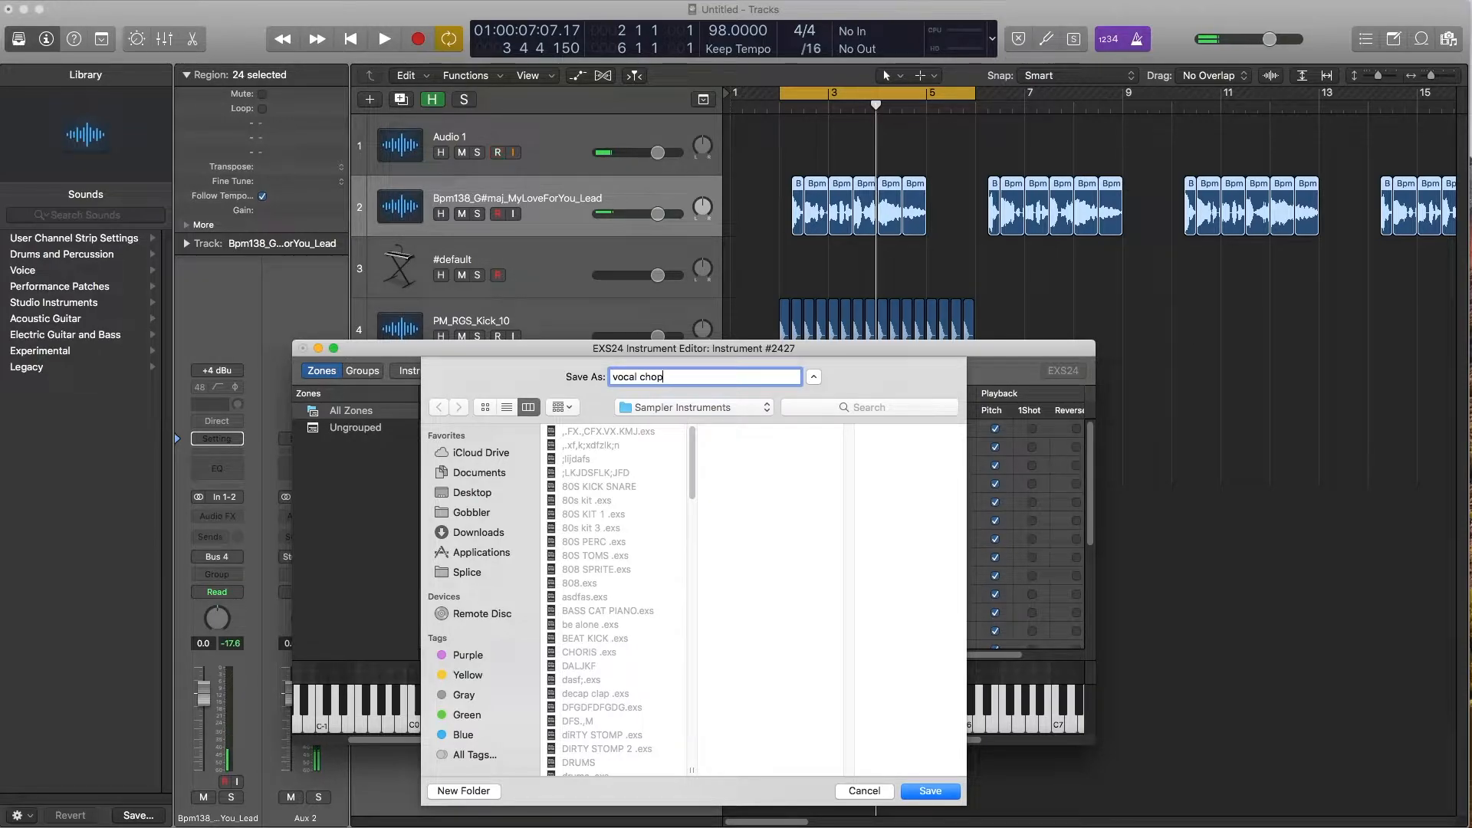
{"action": "key", "text": "Return"}
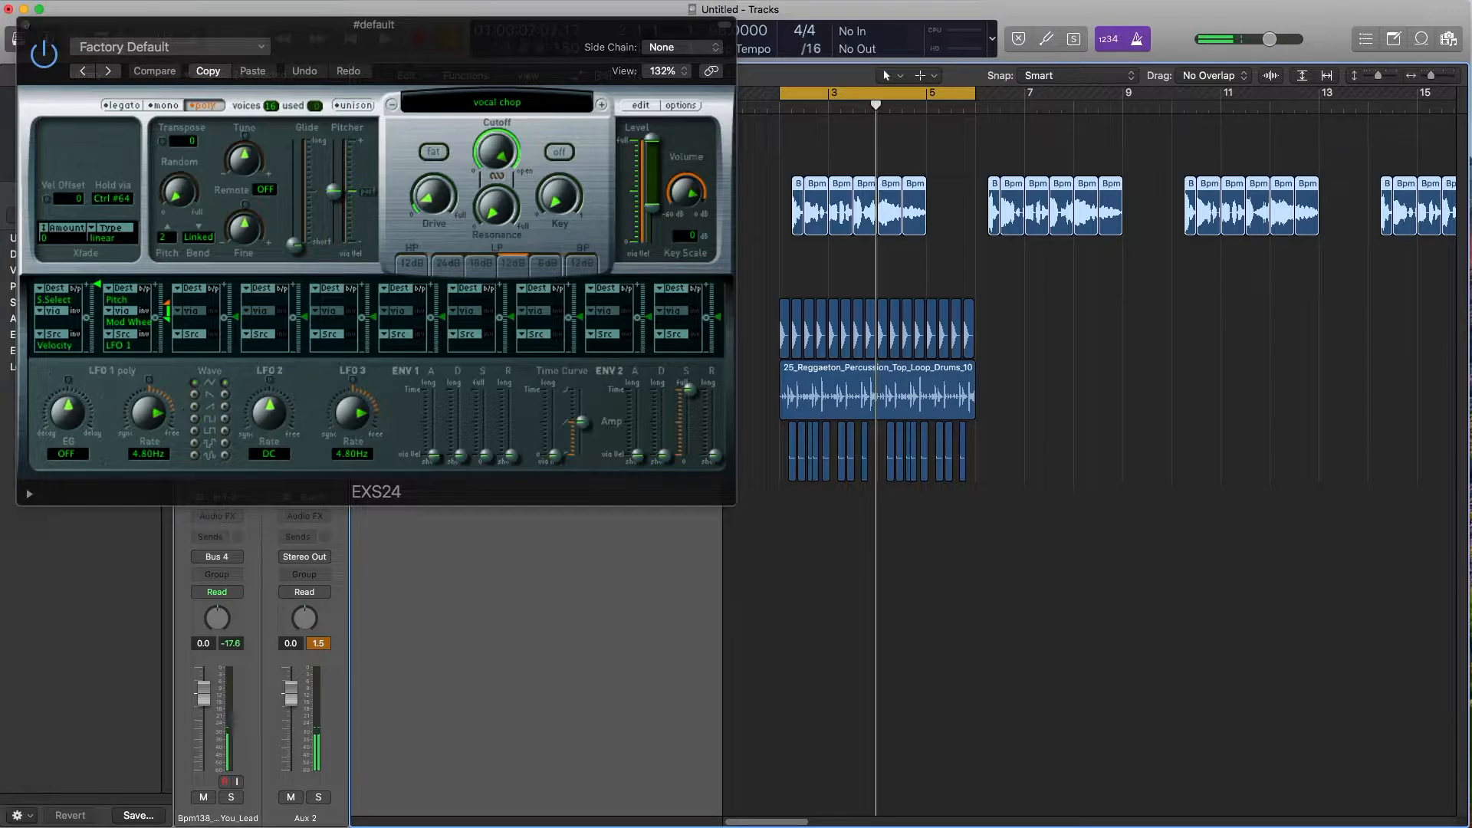
{"action": "left_click", "coordinate": [25, 24]}
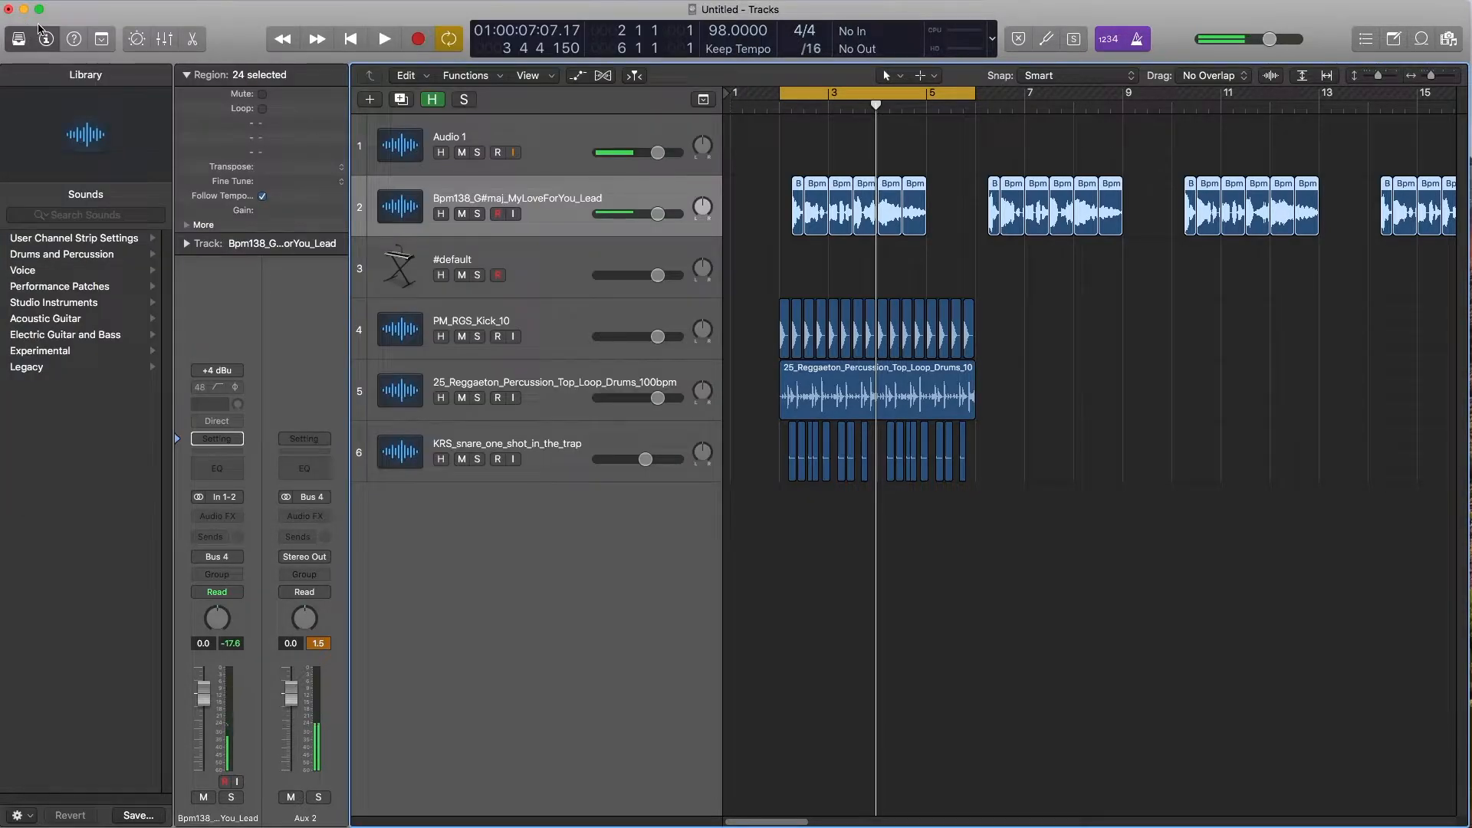
- Switch the EXS24 on the sampler track to mono and raise its glide time slightly
{"action": "left_click", "coordinate": [600, 250]}
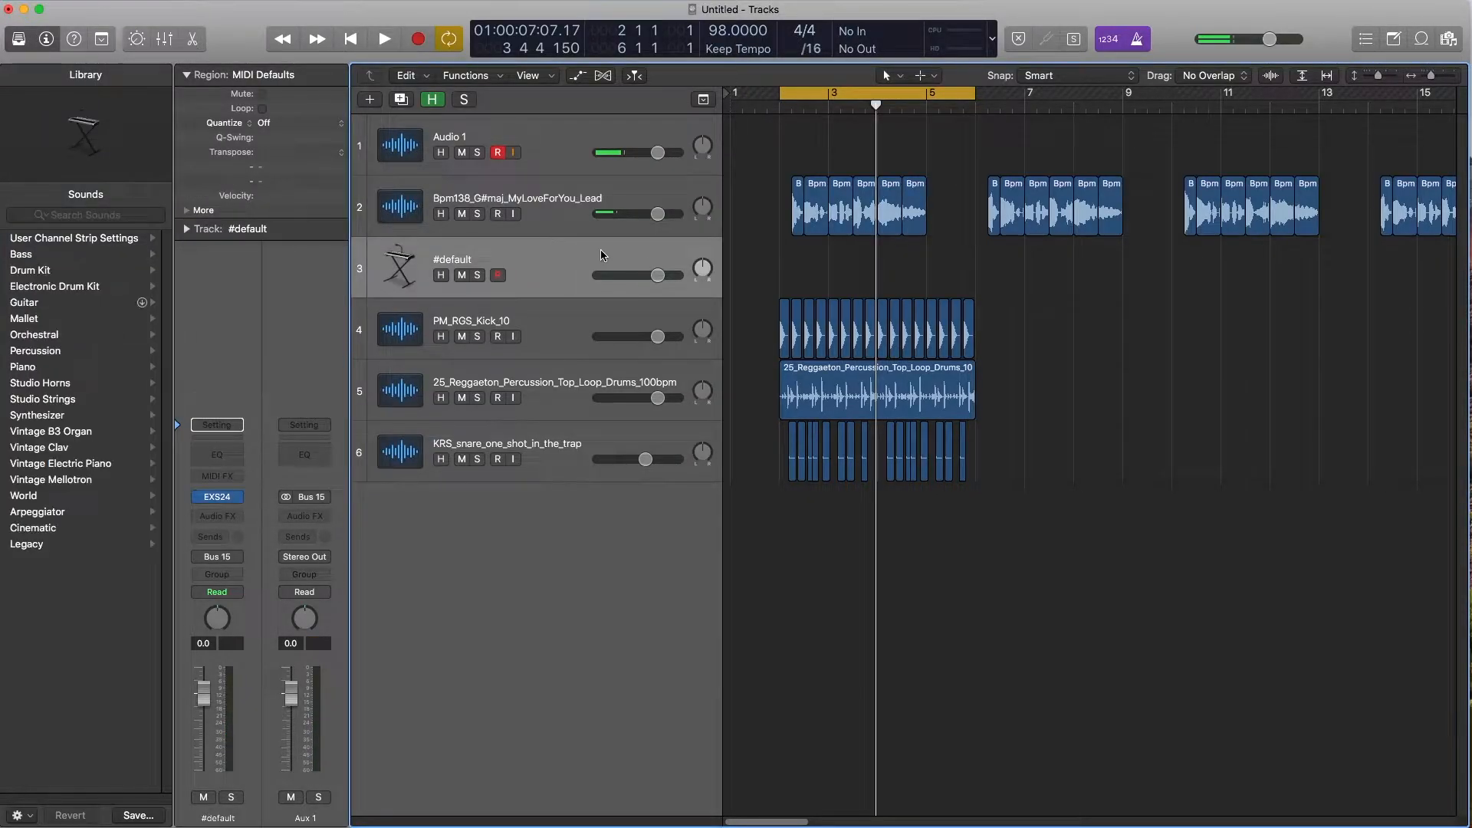
{"action": "left_click", "coordinate": [216, 497]}
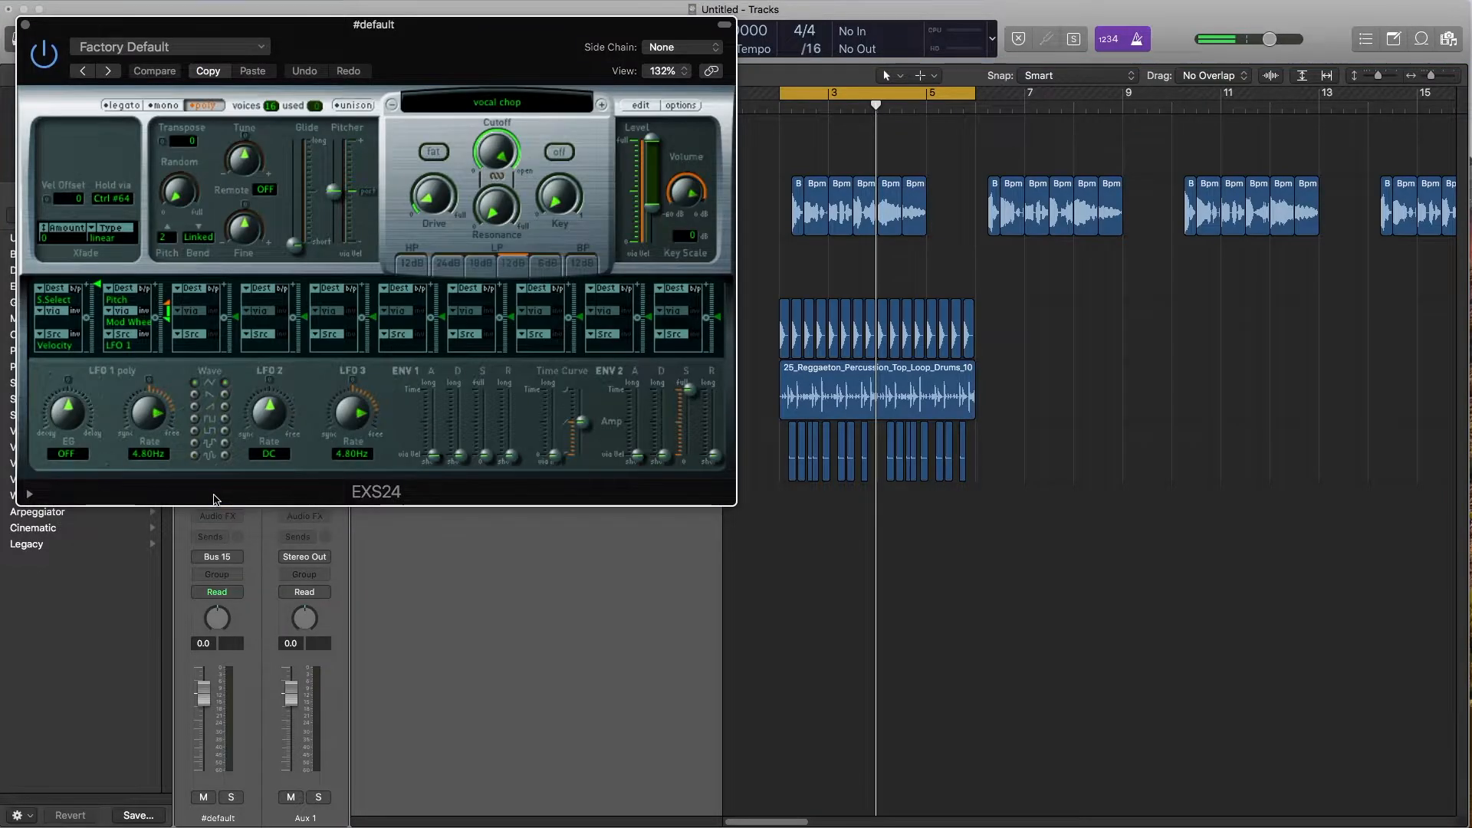
{"action": "left_click", "coordinate": [167, 105]}
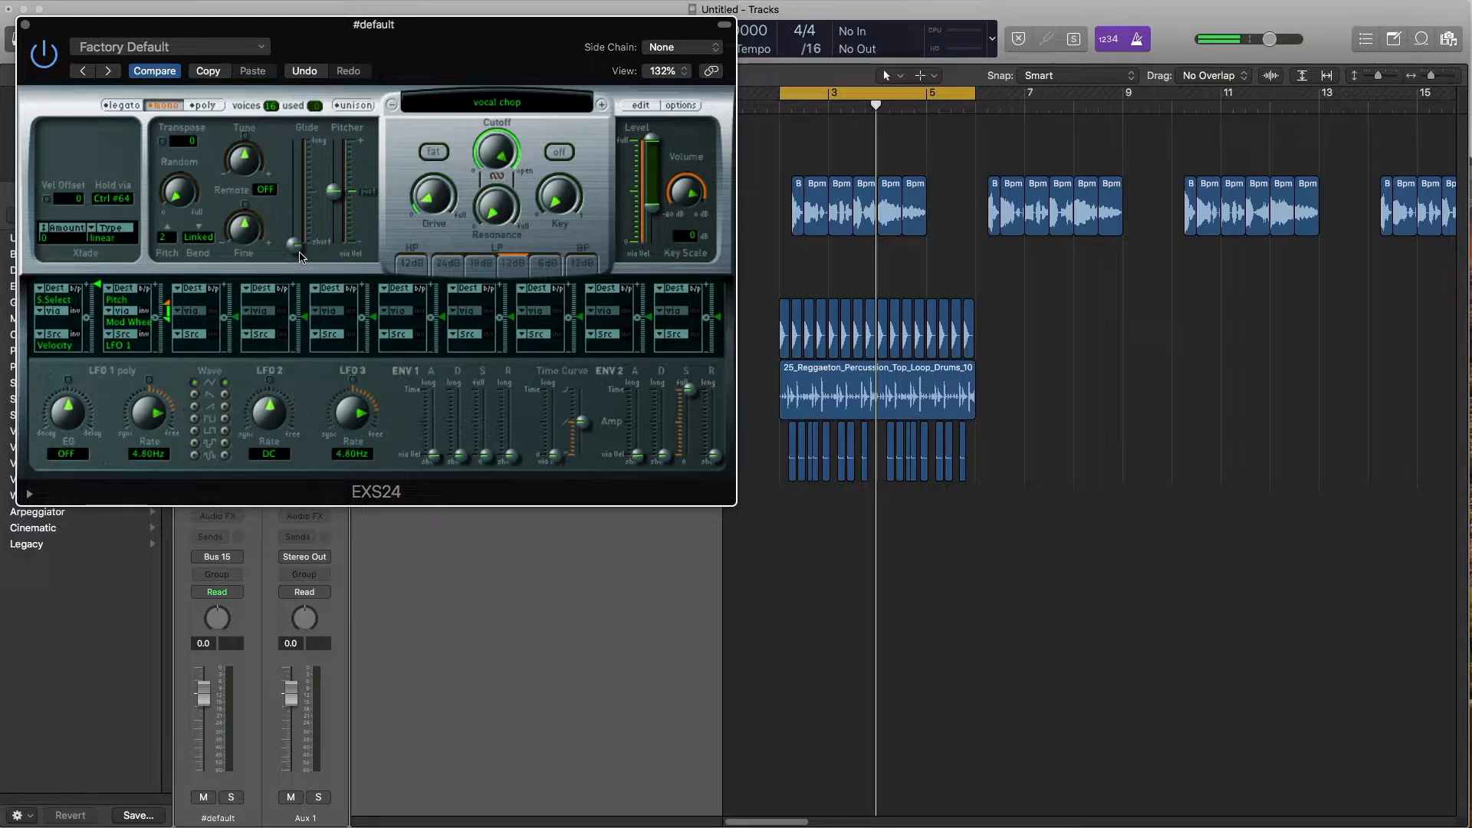
{"action": "left_click", "coordinate": [300, 256]}
{"action": "left_click_drag", "start_coordinate": [299, 252], "coordinate": [300, 241]}
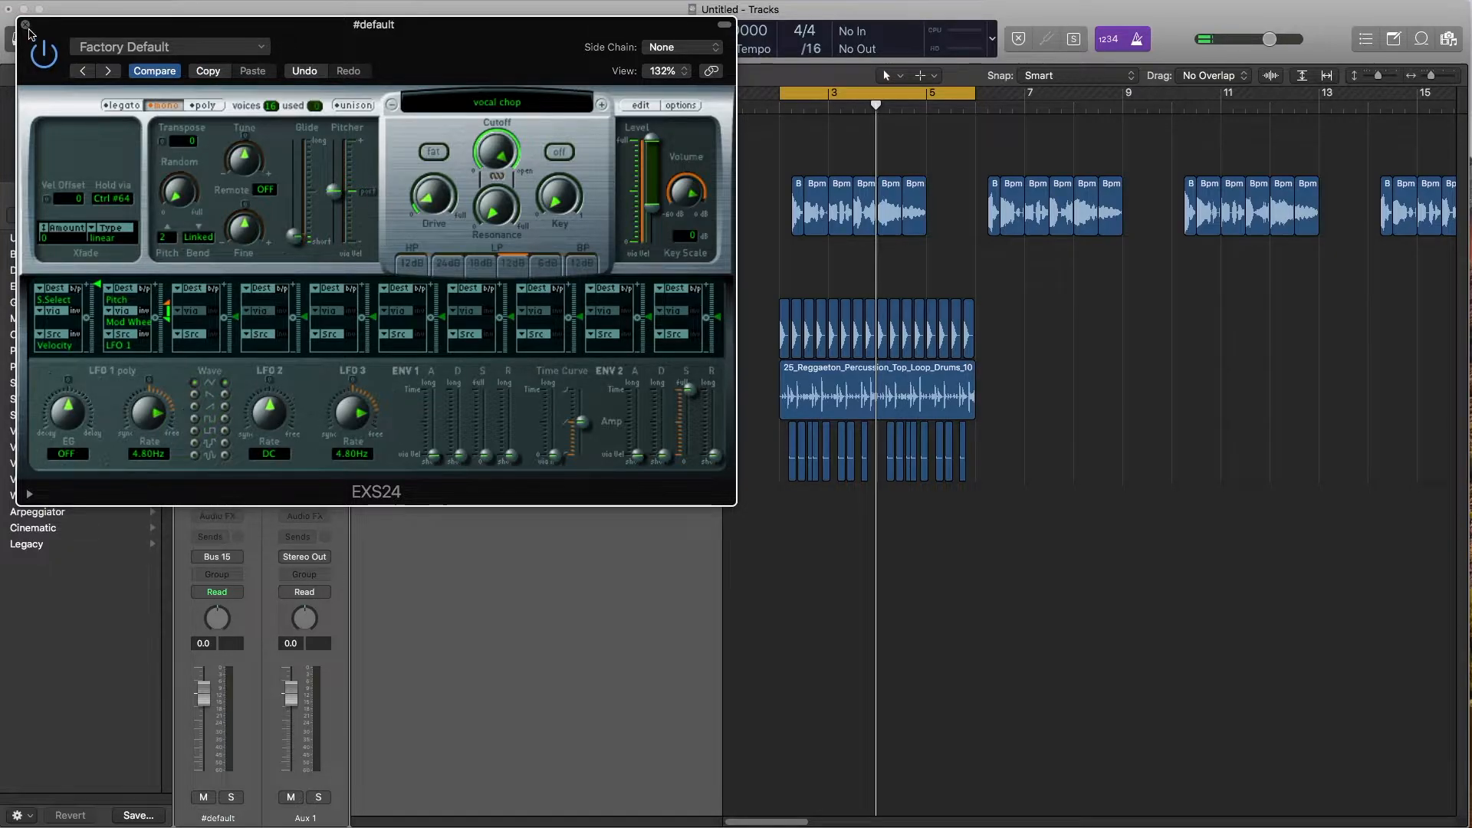
{"action": "left_click", "coordinate": [25, 24]}
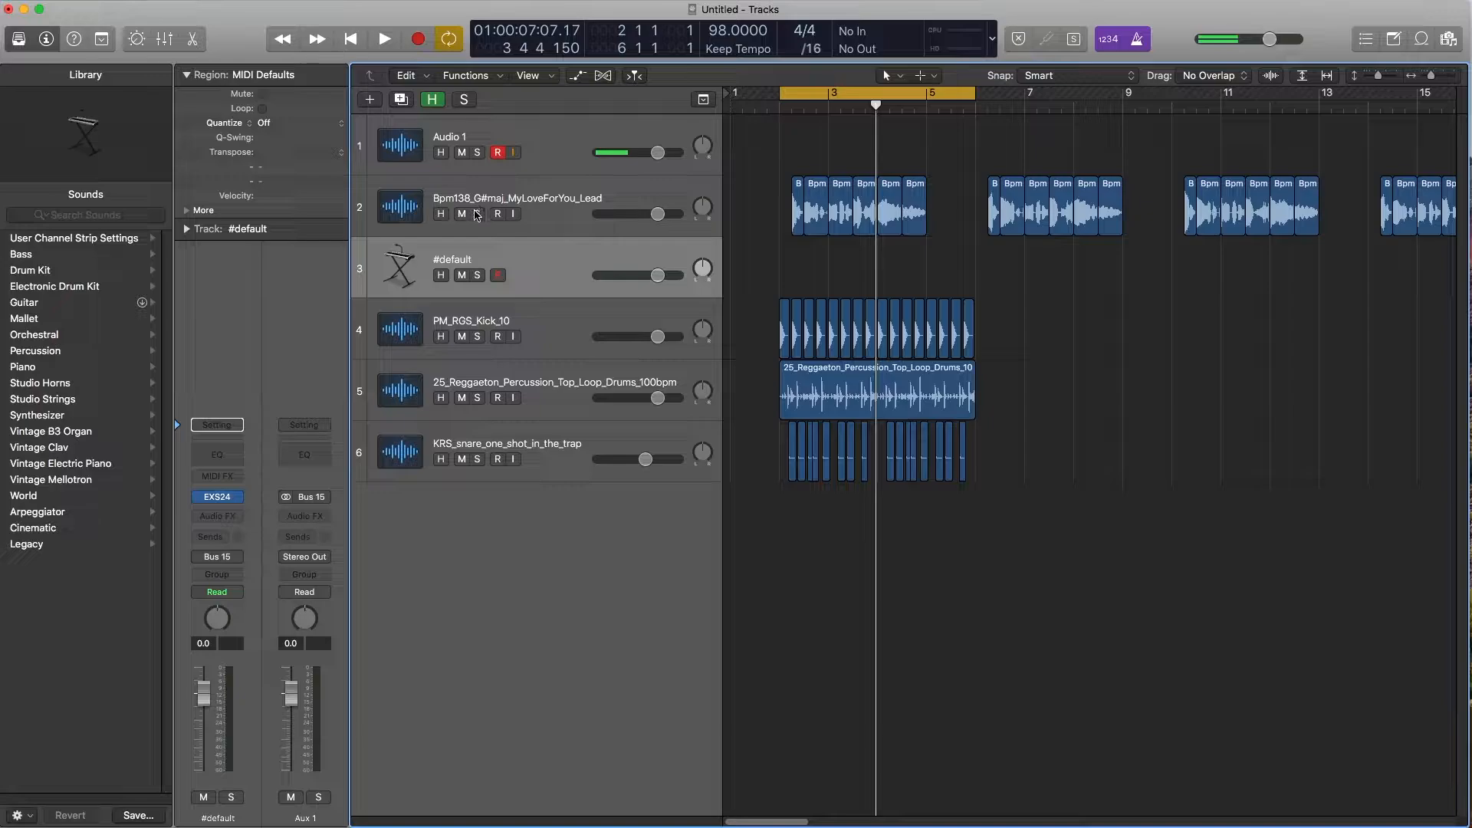
- Mute the original vocal audio track and add a send to Bus 2 on the sampler track, raising its level
{"action": "left_click", "coordinate": [462, 213]}
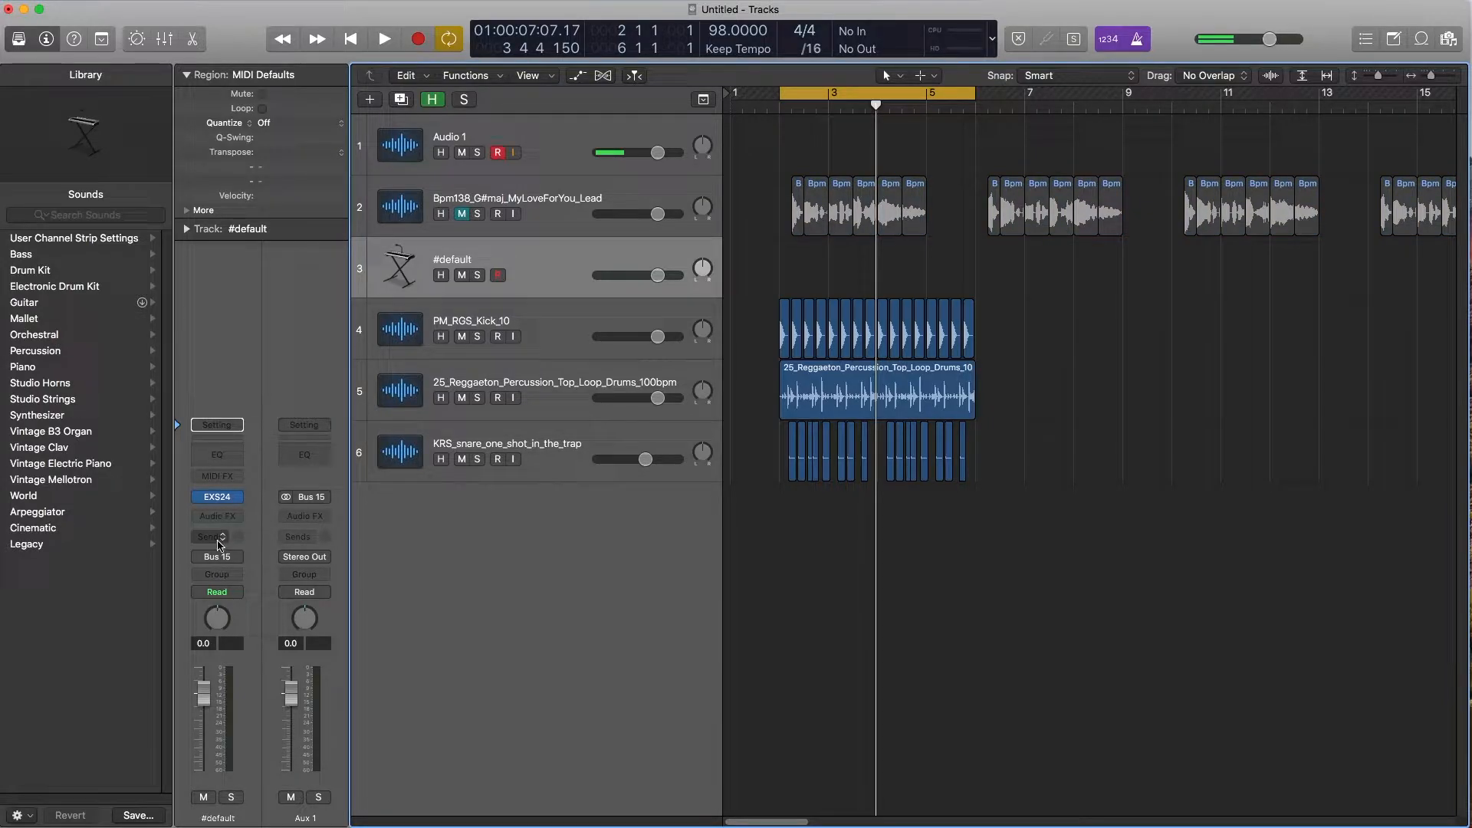
{"action": "left_click", "coordinate": [218, 539]}
{"action": "left_click", "coordinate": [250, 565]}
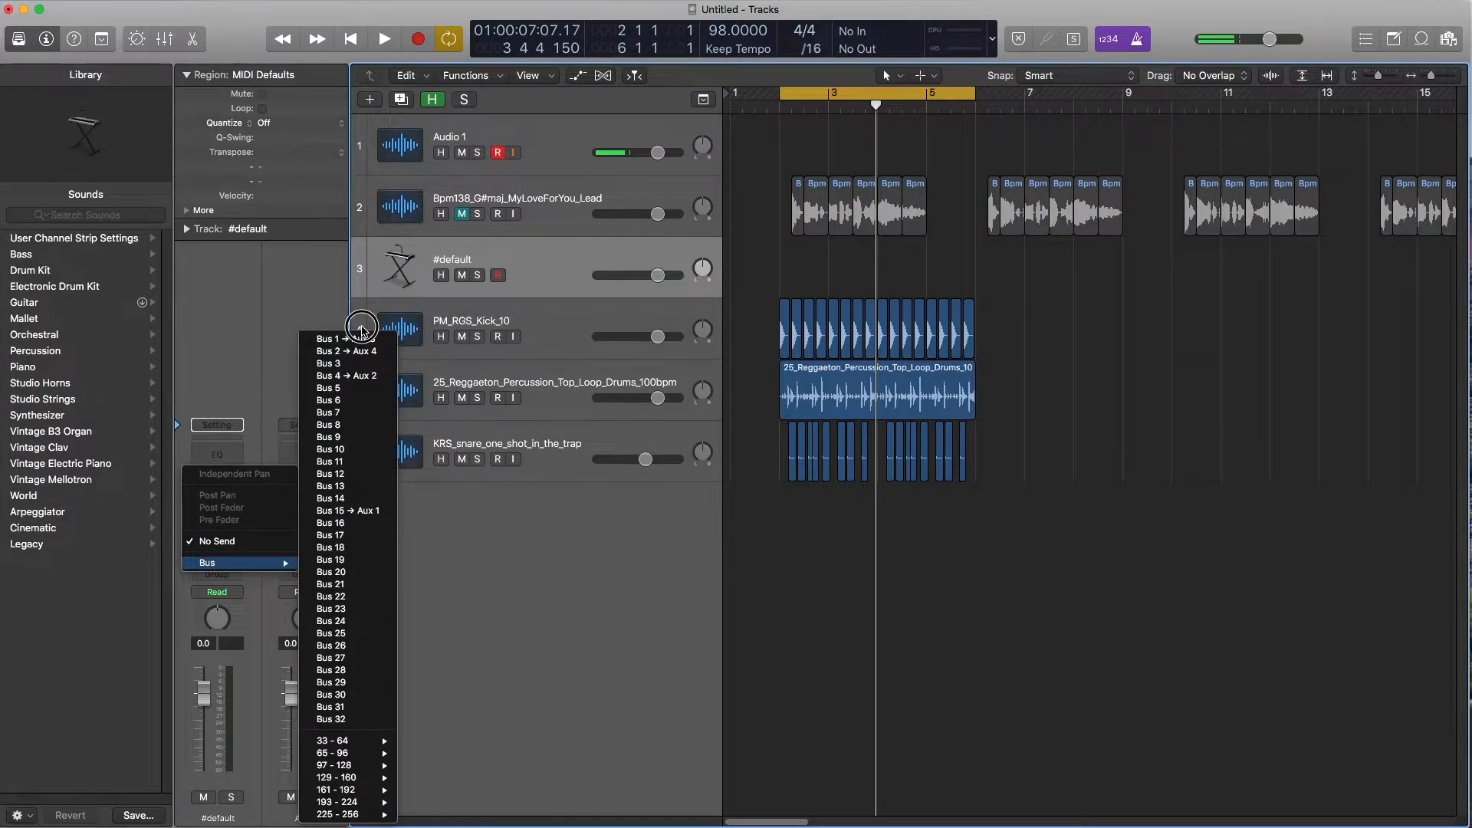
{"action": "left_click", "coordinate": [346, 351]}
{"action": "mouse_move", "coordinate": [238, 528]}
{"action": "left_mouse_down"}
{"action": "mouse_move", "coordinate": [245, 483]}
{"action": "mouse_move", "coordinate": [239, 502]}
{"action": "left_mouse_up"}
- Insert a stereo Little AlterBoy on the sampler track, link pitch and formant, and lower both to -1.0
{"action": "left_click", "coordinate": [240, 504]}
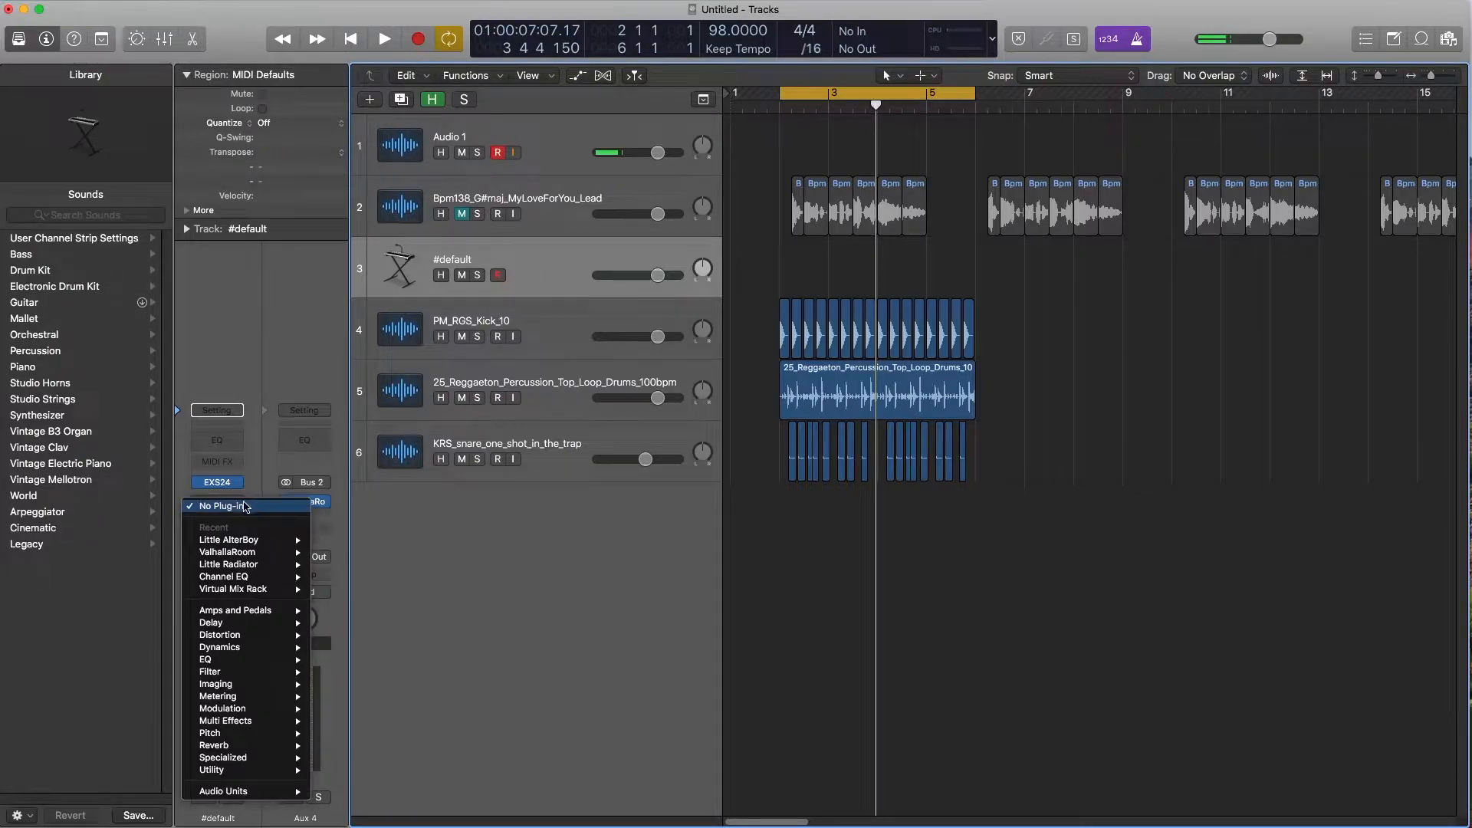
{"action": "mouse_move", "coordinate": [276, 539]}
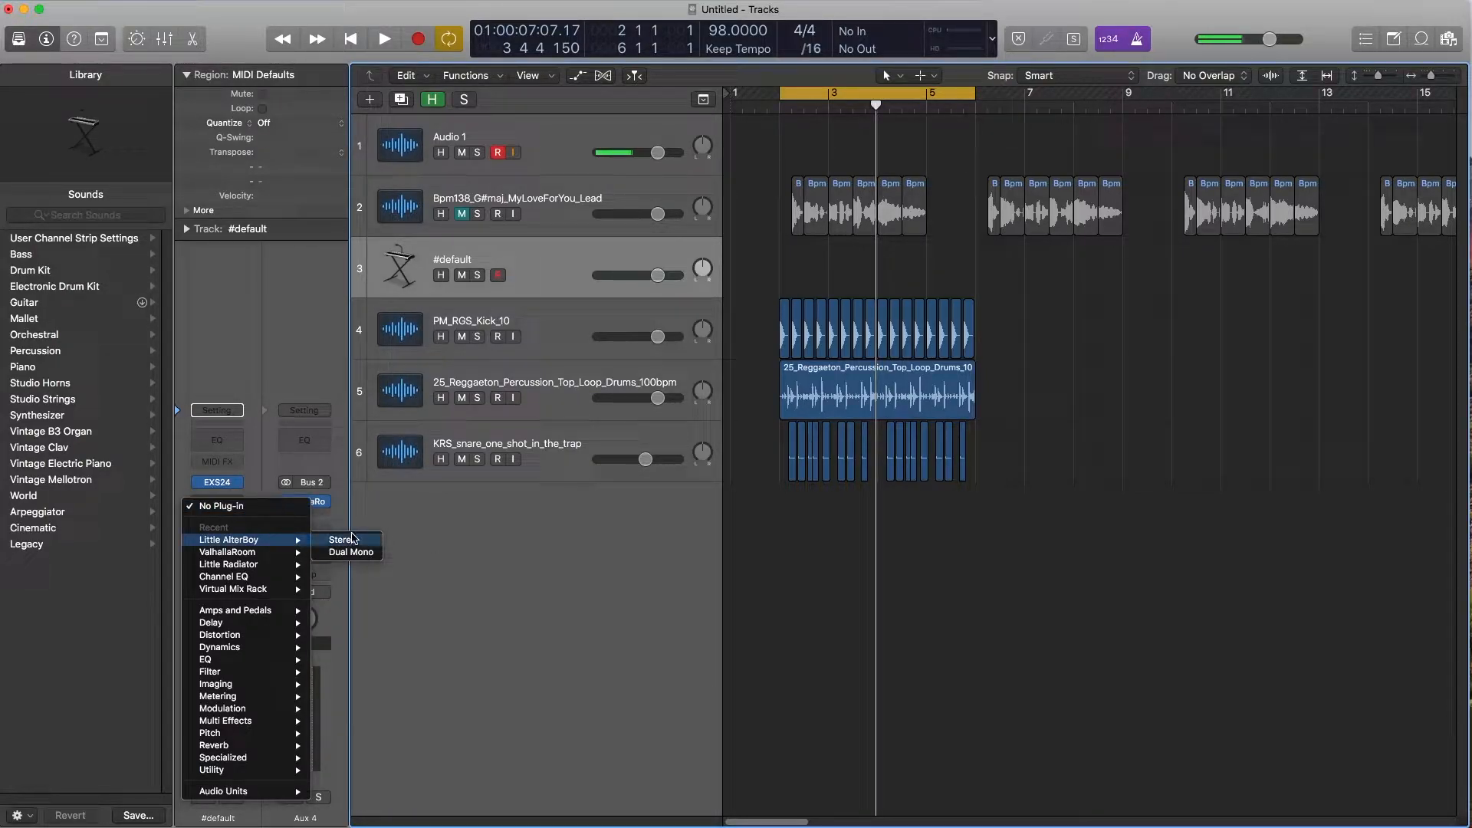
{"action": "left_click", "coordinate": [352, 540]}
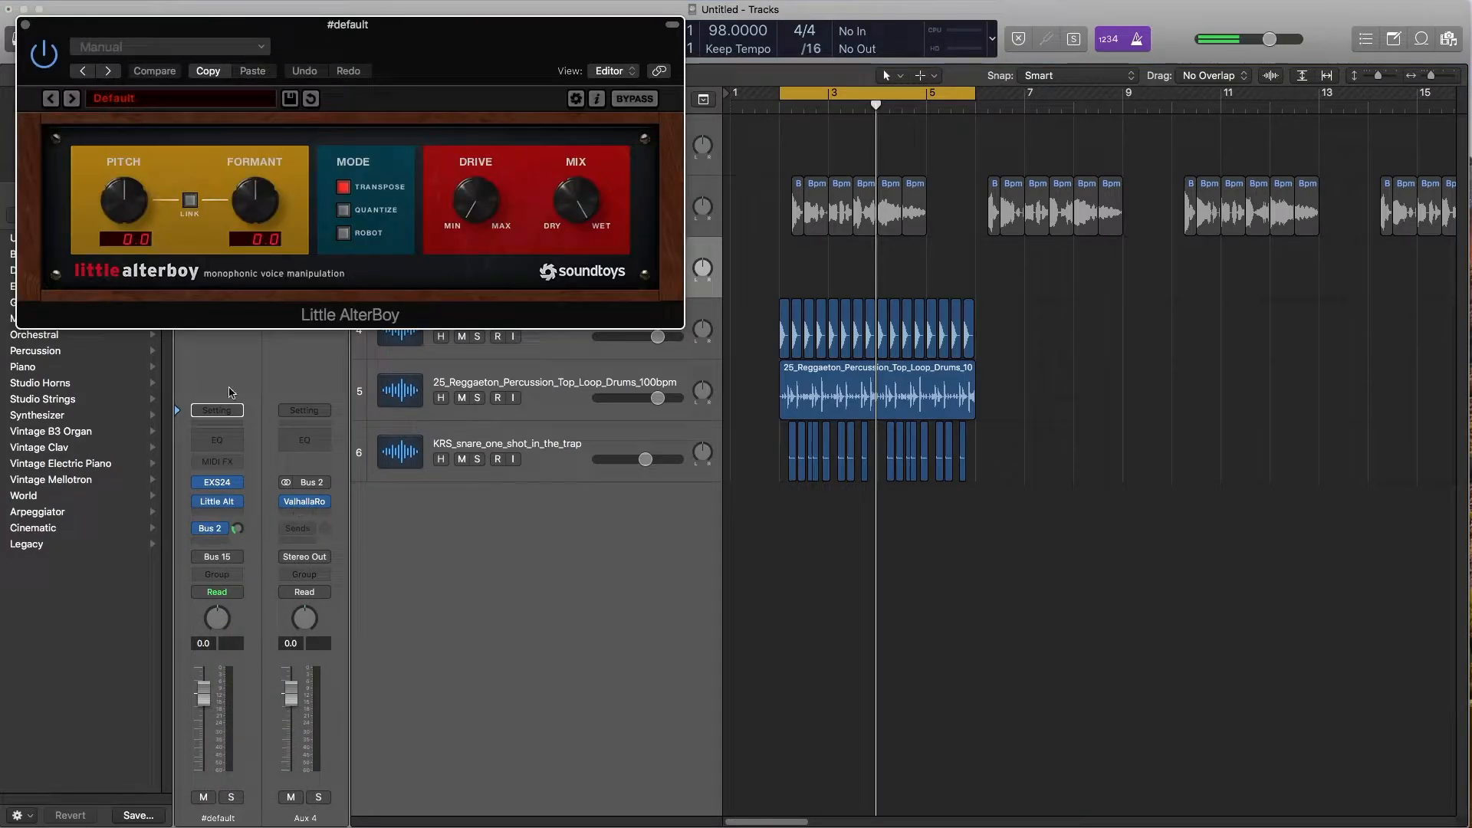
{"action": "left_click", "coordinate": [190, 200]}
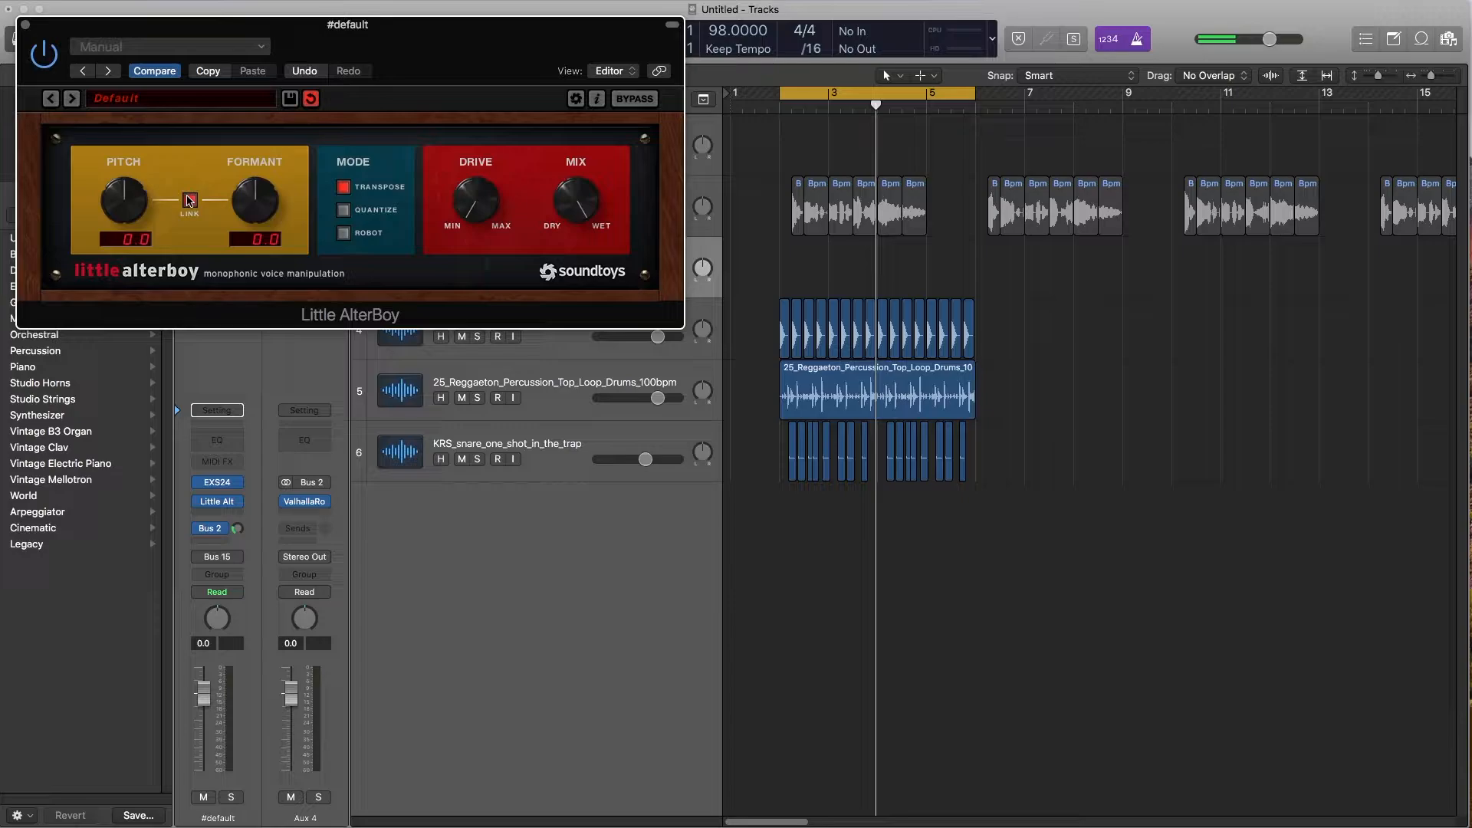
{"action": "left_click_drag", "start_coordinate": [328, 42], "coordinate": [1314, 203]}
{"action": "left_click_drag", "start_coordinate": [1113, 360], "coordinate": [1114, 351]}
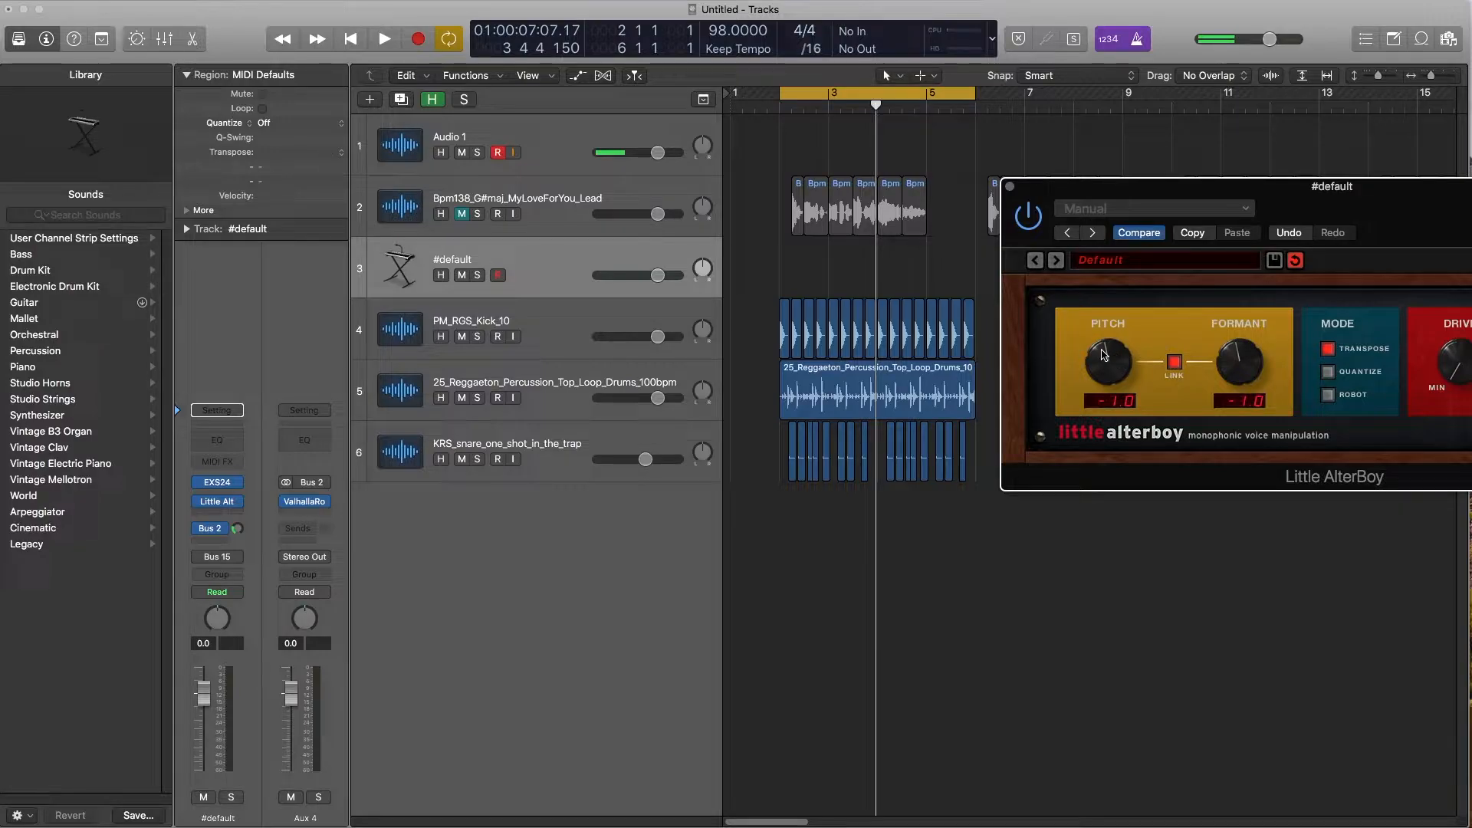
- Play the looped beat while auditioning the vocal chops on the sampler track, and stop playback
{"action": "left_click", "coordinate": [788, 267]}
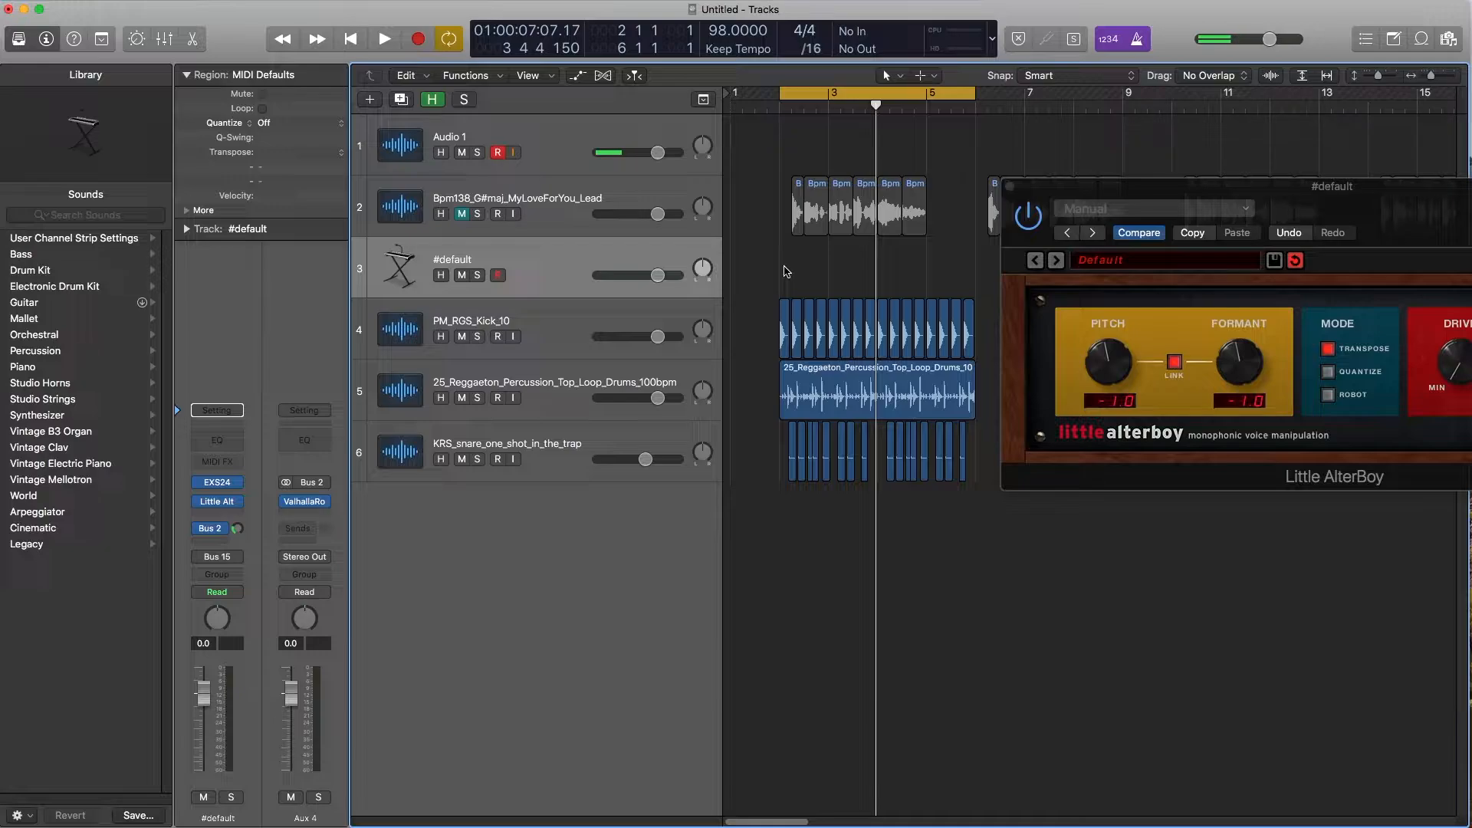
{"action": "key", "text": "space"}
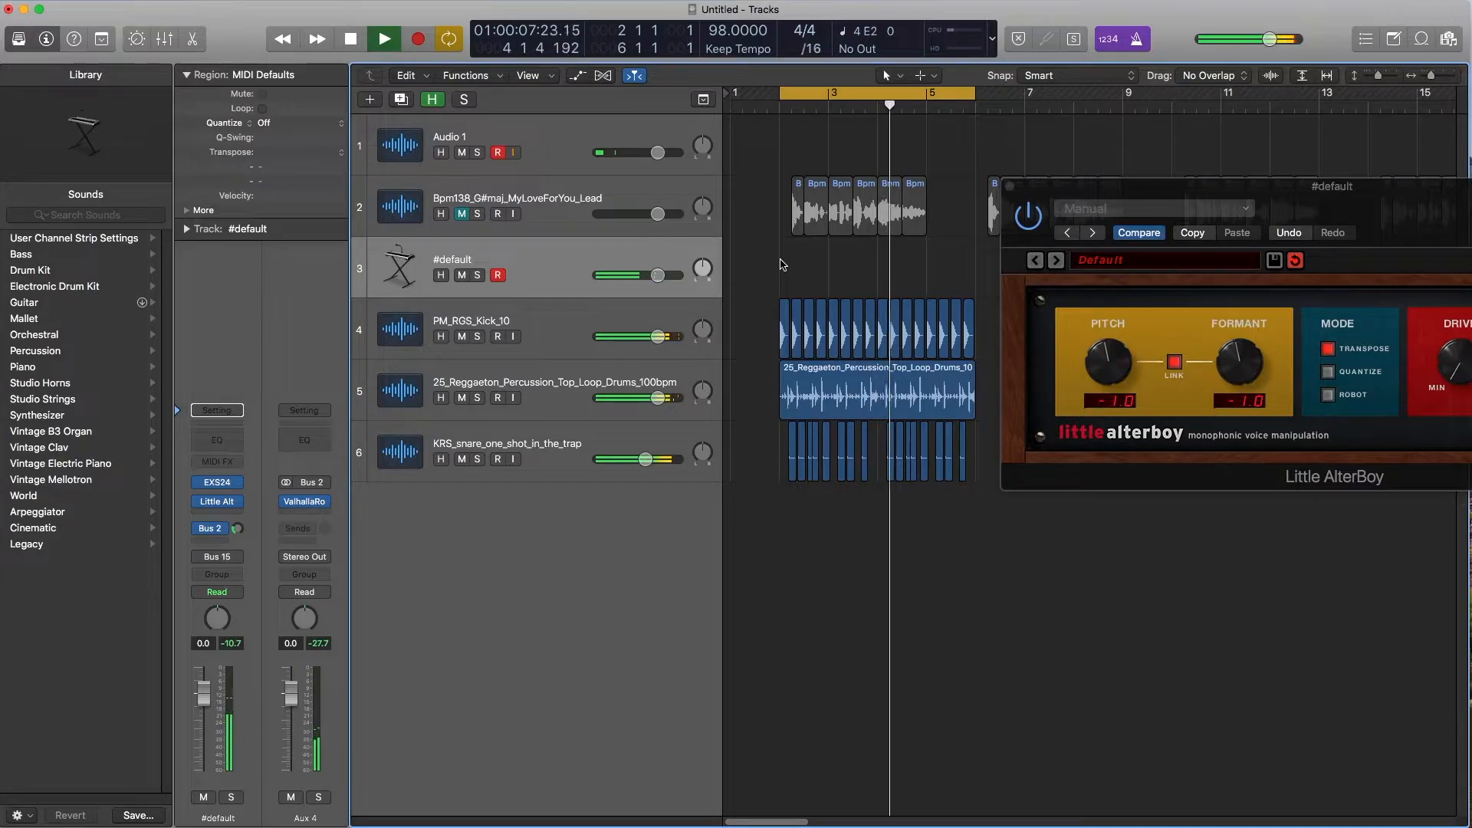
{"action": "key", "text": "space"}
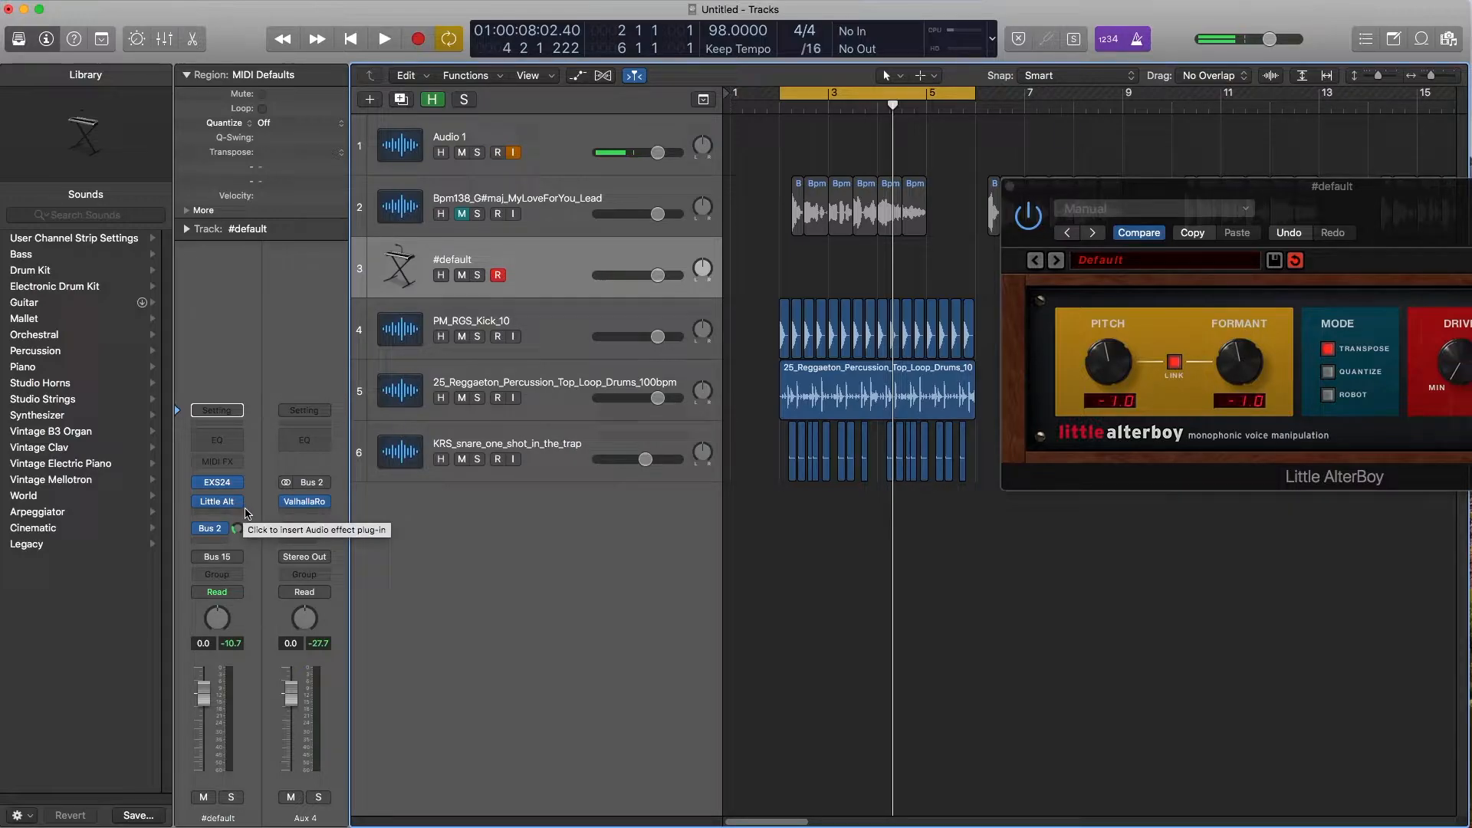
- Open the Mixer and enlarge its window to show the full channel strips
{"action": "mouse_move", "coordinate": [221, 504]}
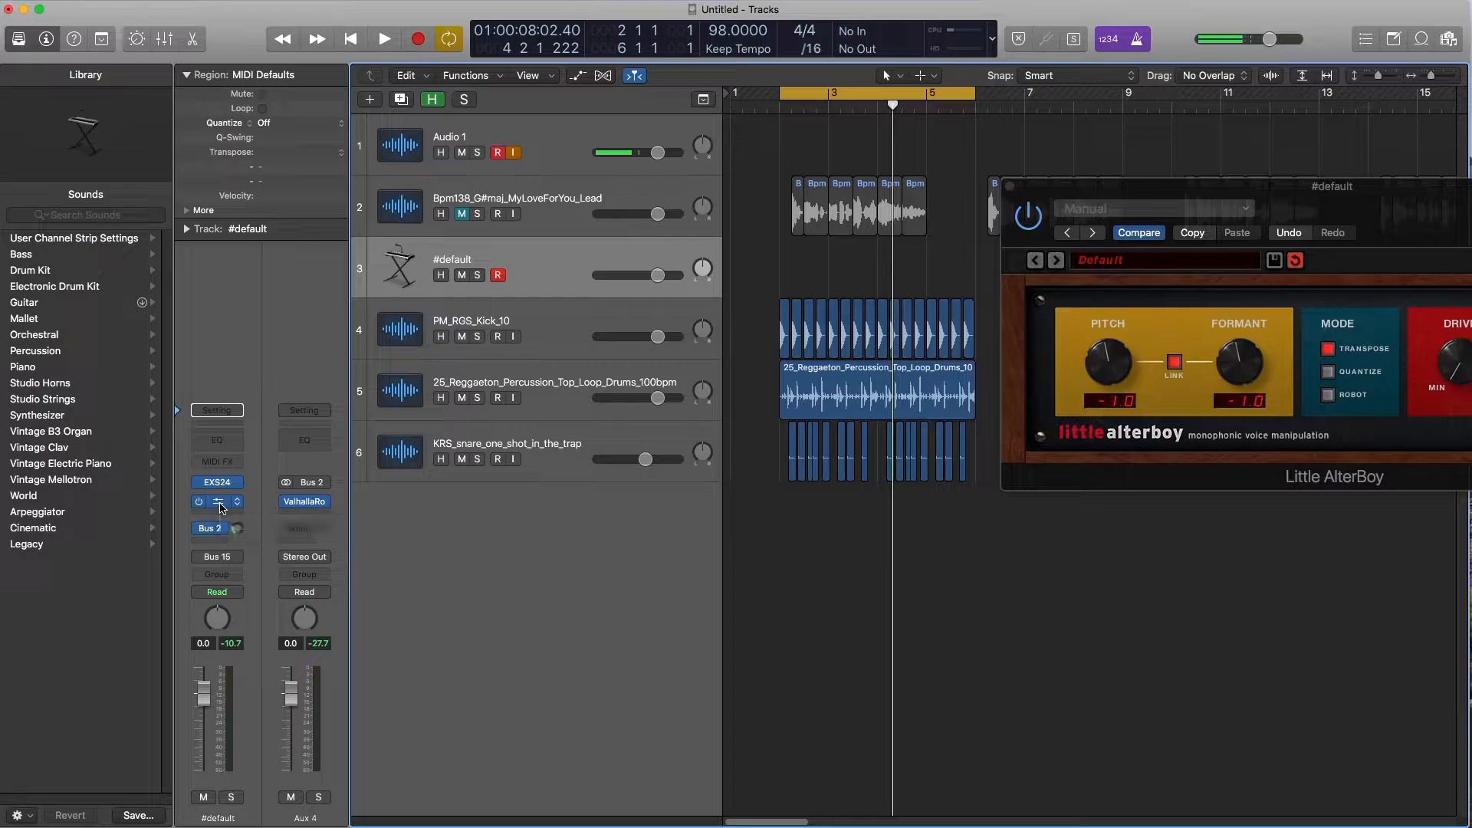
{"action": "key", "text": "x"}
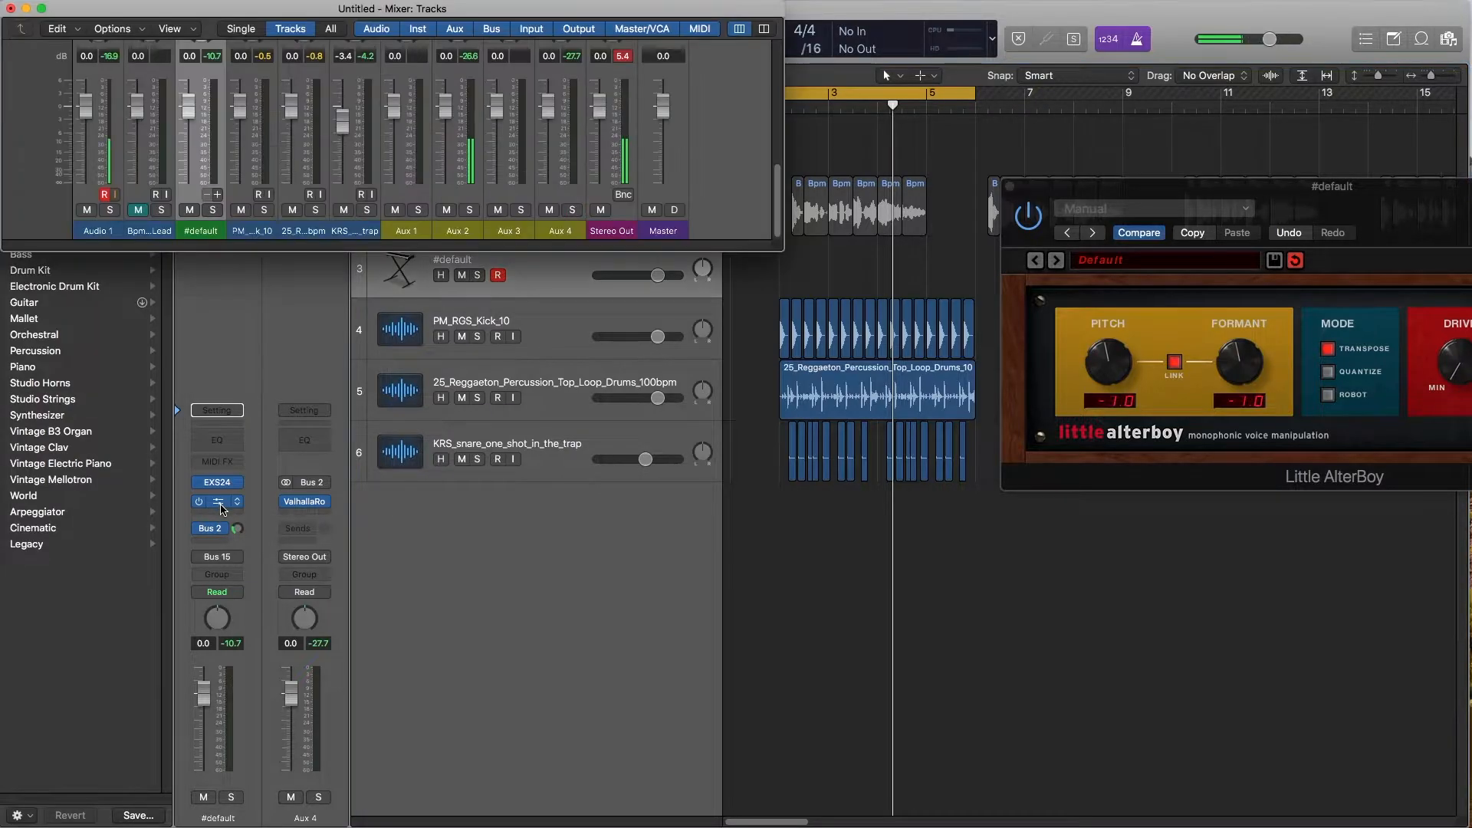
{"action": "left_click_drag", "start_coordinate": [782, 249], "coordinate": [1183, 671]}
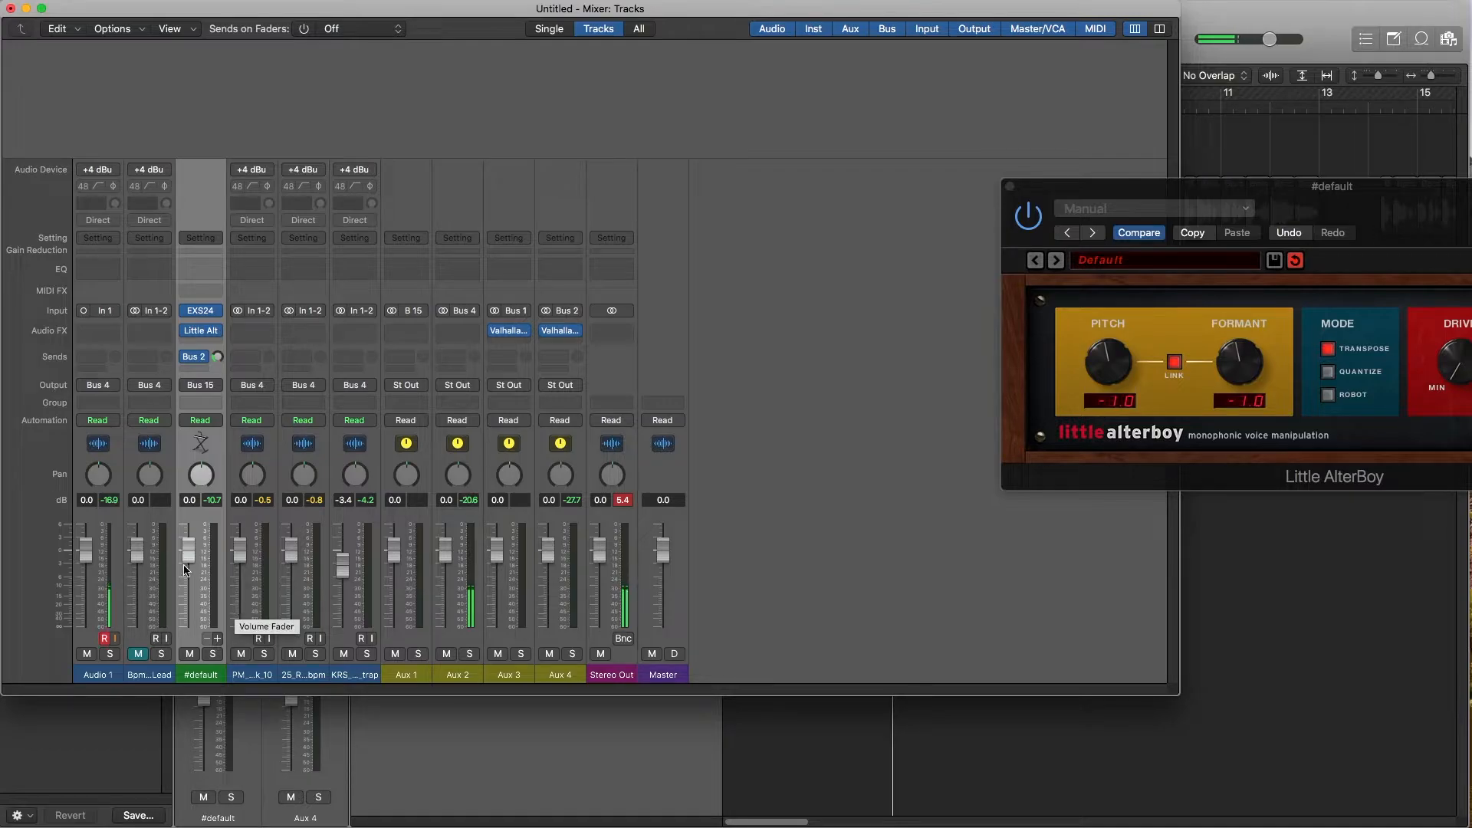
- Switch the sampler channel's EXS24 to Stereo and back to Multi-Output
{"action": "mouse_move", "coordinate": [220, 314]}
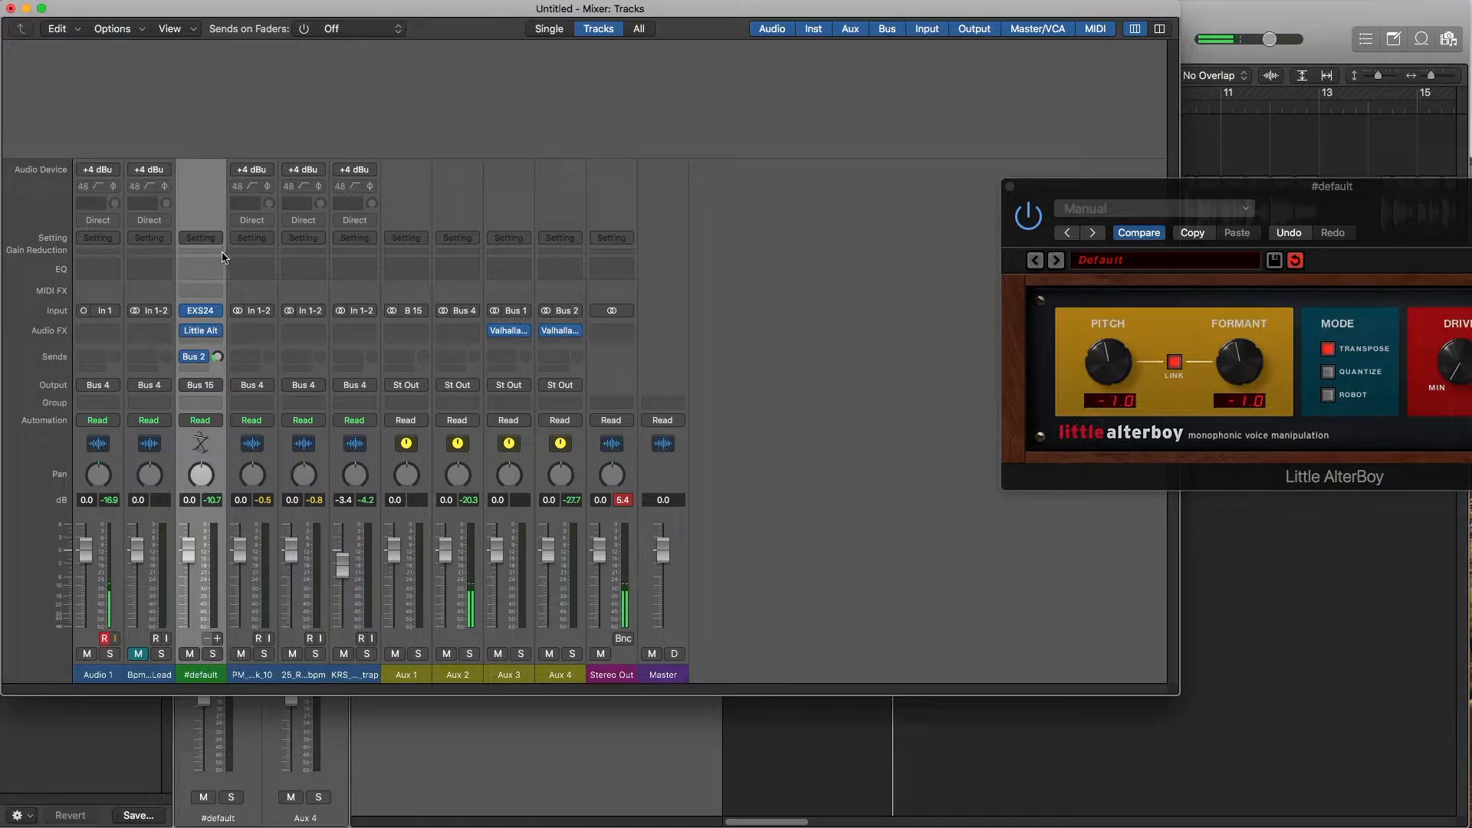
{"action": "left_click", "coordinate": [215, 312]}
{"action": "mouse_move", "coordinate": [269, 324]}
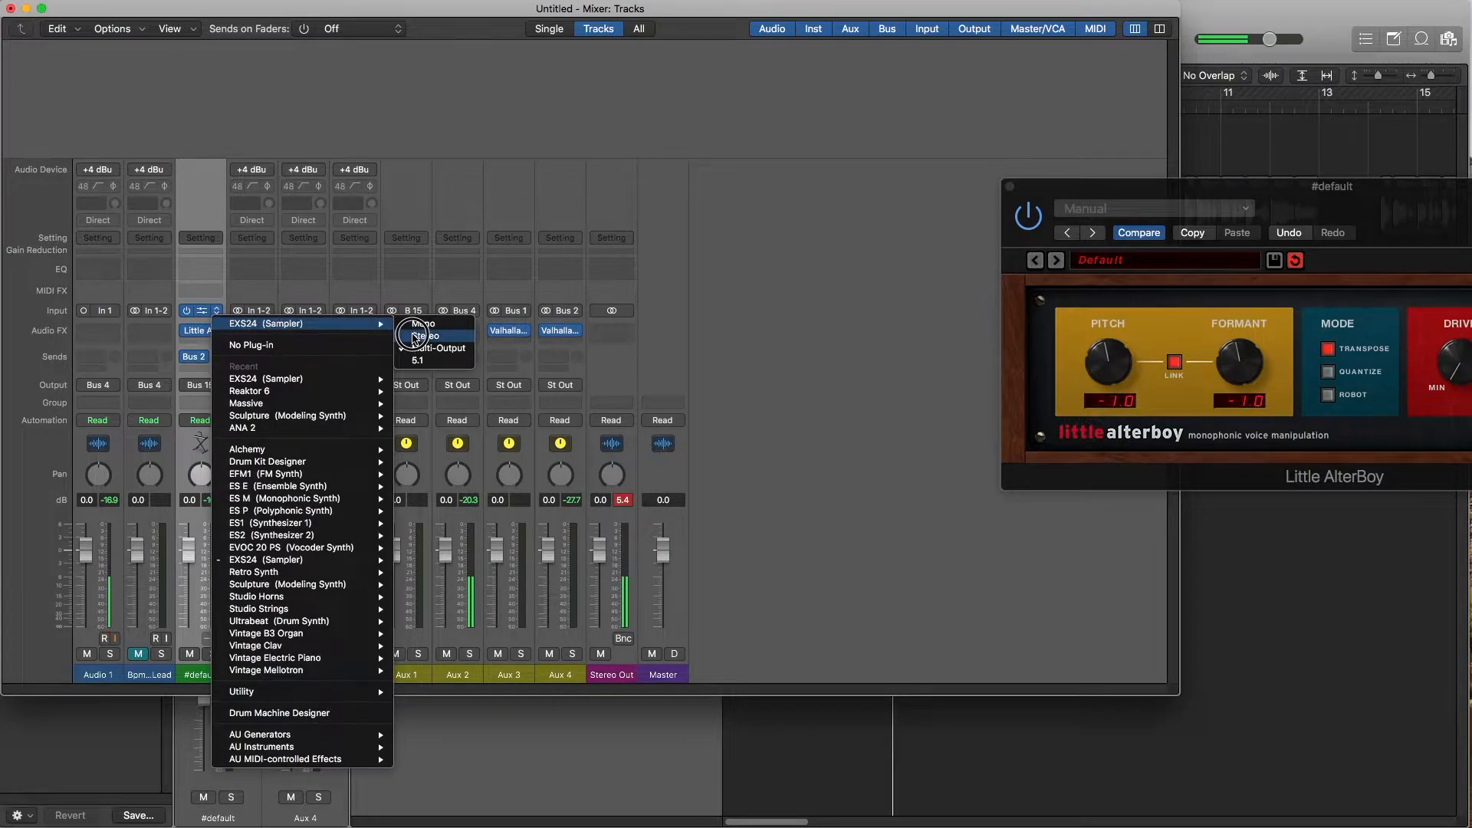
{"action": "left_click", "coordinate": [418, 335]}
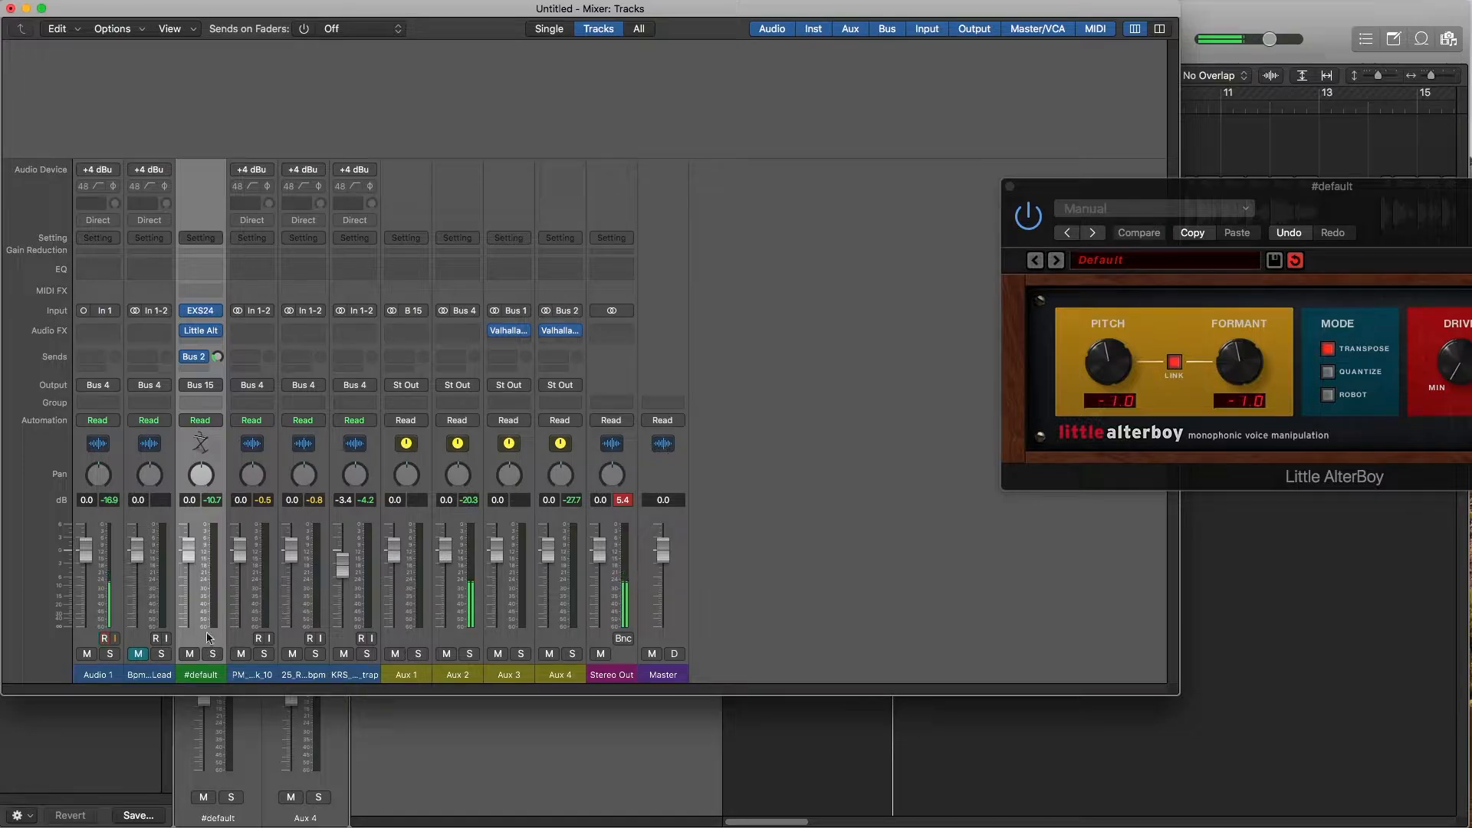
{"action": "left_click", "coordinate": [215, 310]}
{"action": "mouse_move", "coordinate": [321, 326]}
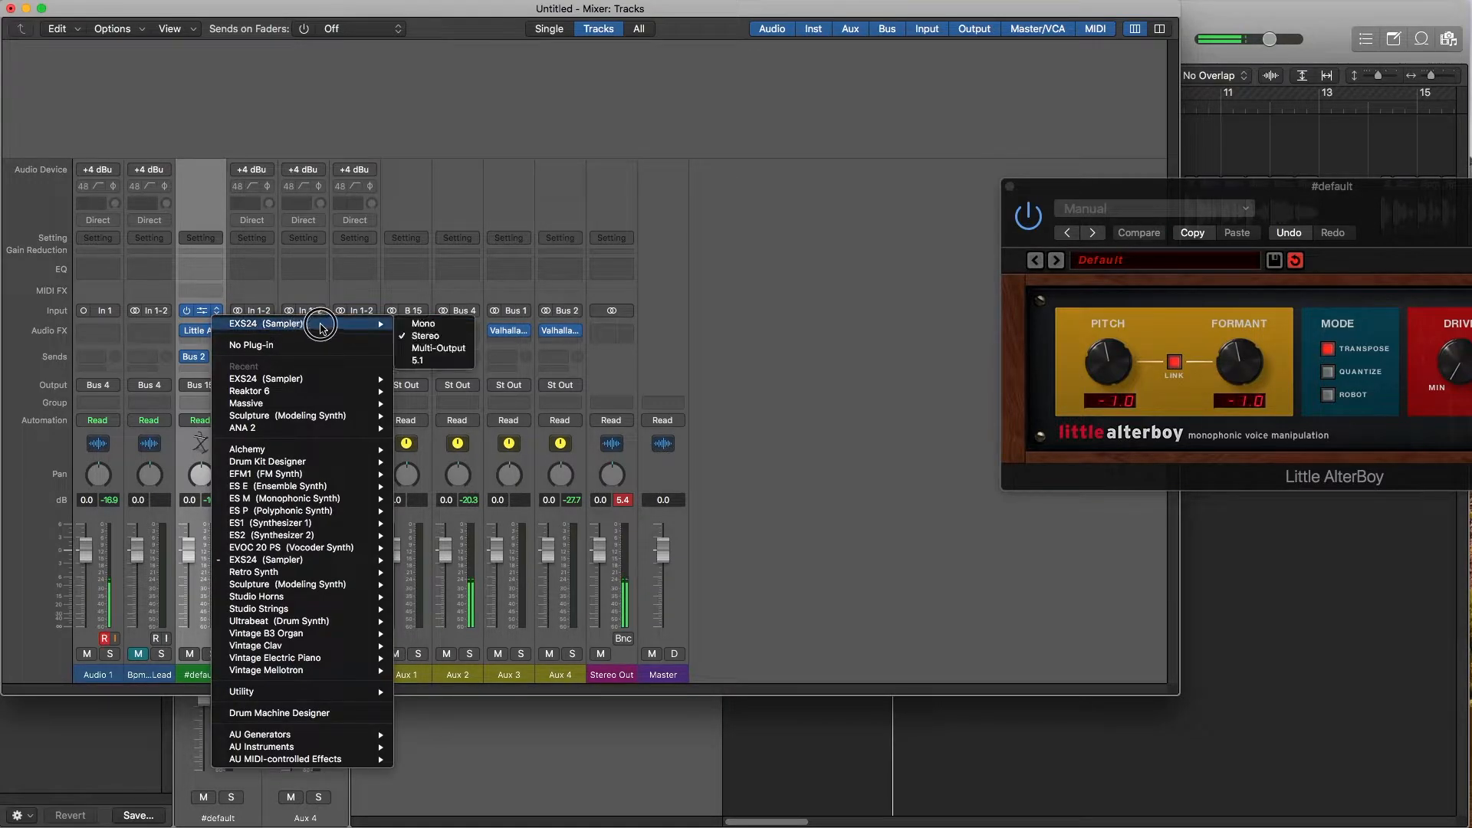
{"action": "left_click", "coordinate": [438, 348]}
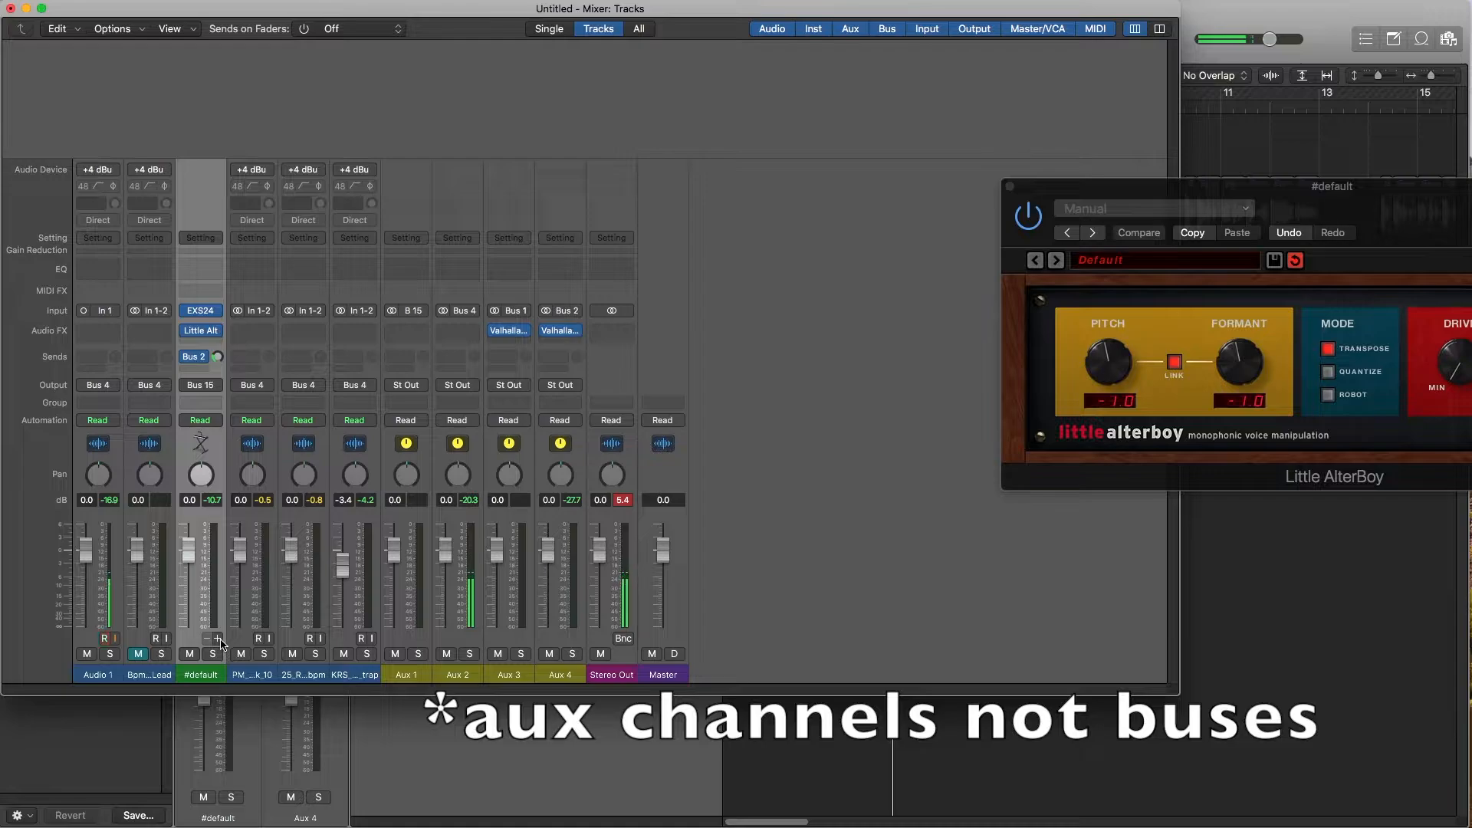
- Add four aux channels for the EXS24's extra outputs 3-4 to 9-10 beside the sampler channel
{"action": "left_click", "coordinate": [219, 639]}
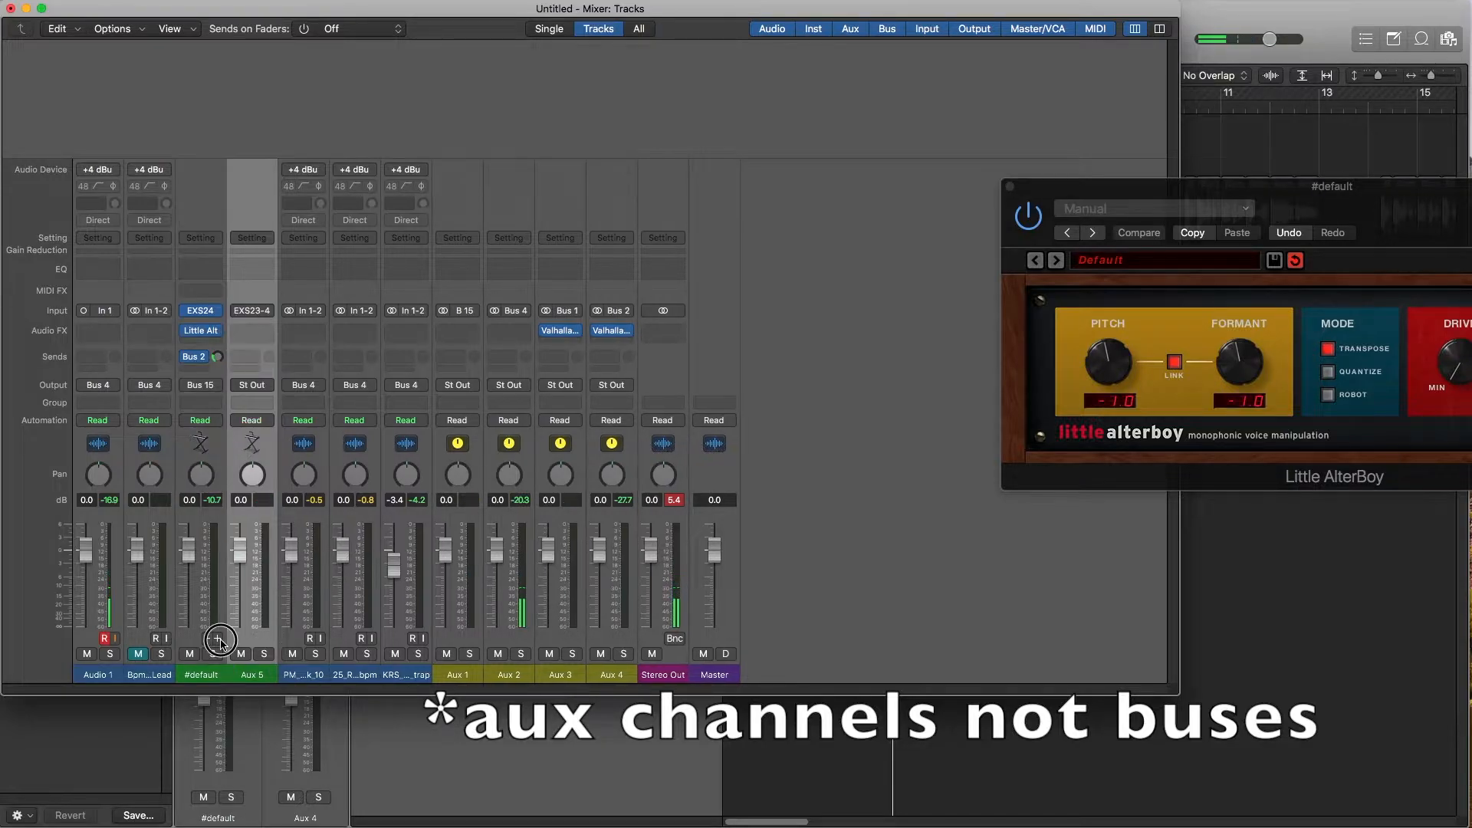
{"action": "left_click", "coordinate": [219, 639]}
{"action": "left_click", "coordinate": [218, 638]}
{"action": "left_click", "coordinate": [218, 639]}
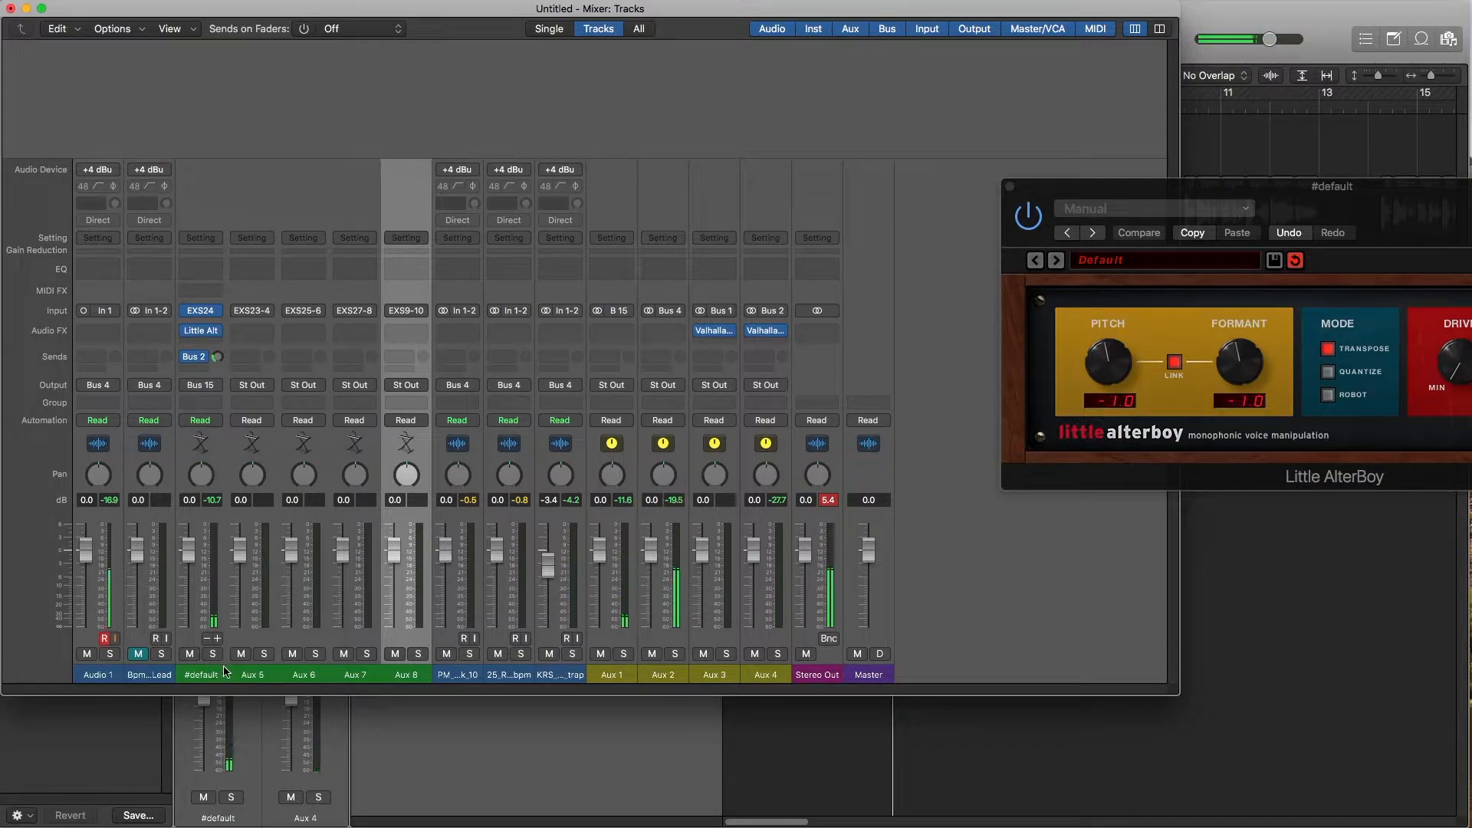
- Open the sampler channel's EXS24 and show the vocal chop instrument's zones in the EXS24 Instrument Editor
{"action": "left_click", "coordinate": [202, 311]}
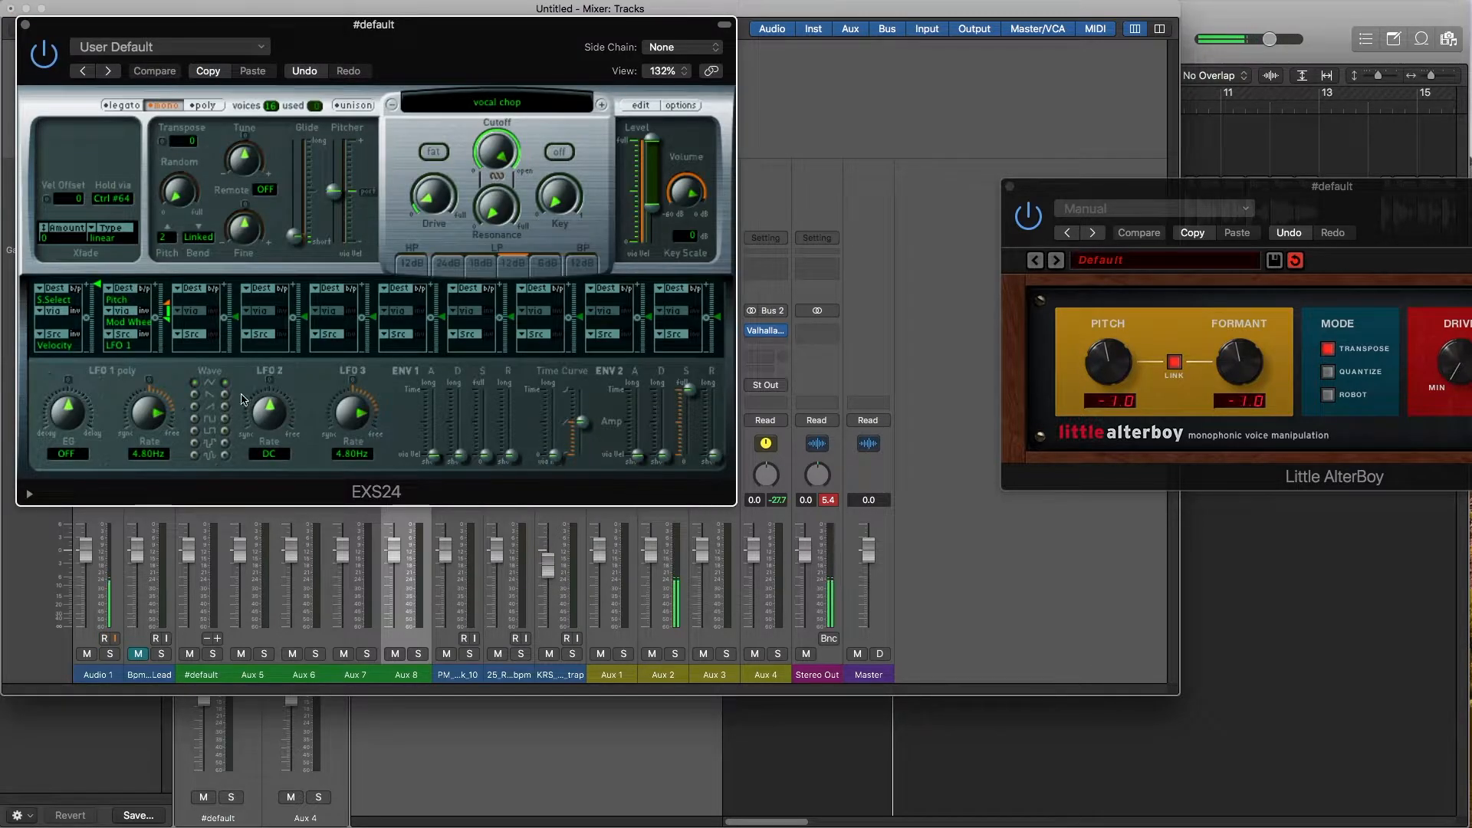
{"action": "left_click_drag", "start_coordinate": [417, 27], "coordinate": [898, 128]}
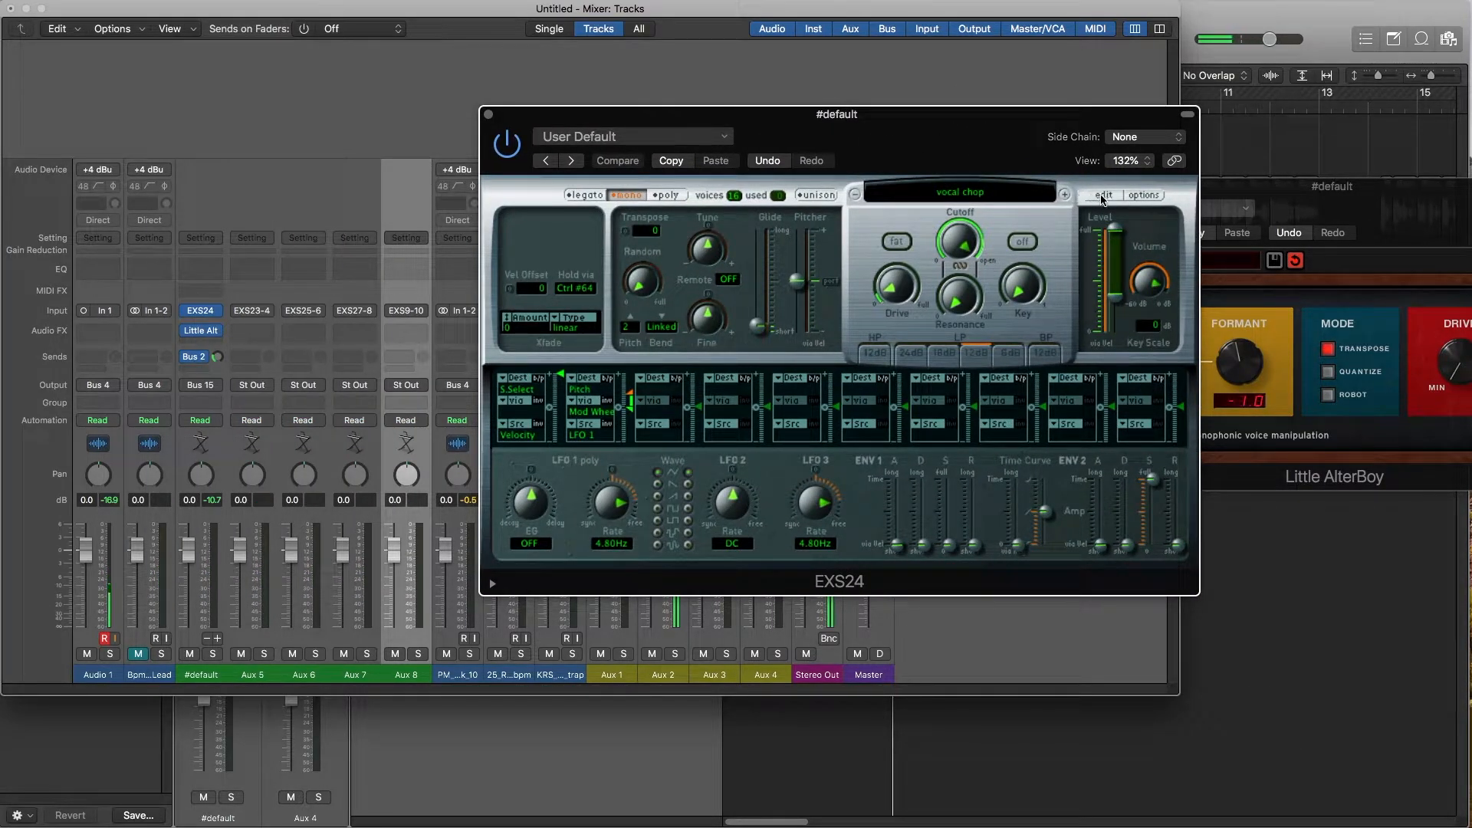
{"action": "left_click", "coordinate": [1102, 197]}
{"action": "scroll", "coordinate": [851, 537], "scroll_direction": "up", "scroll_amount": 3}
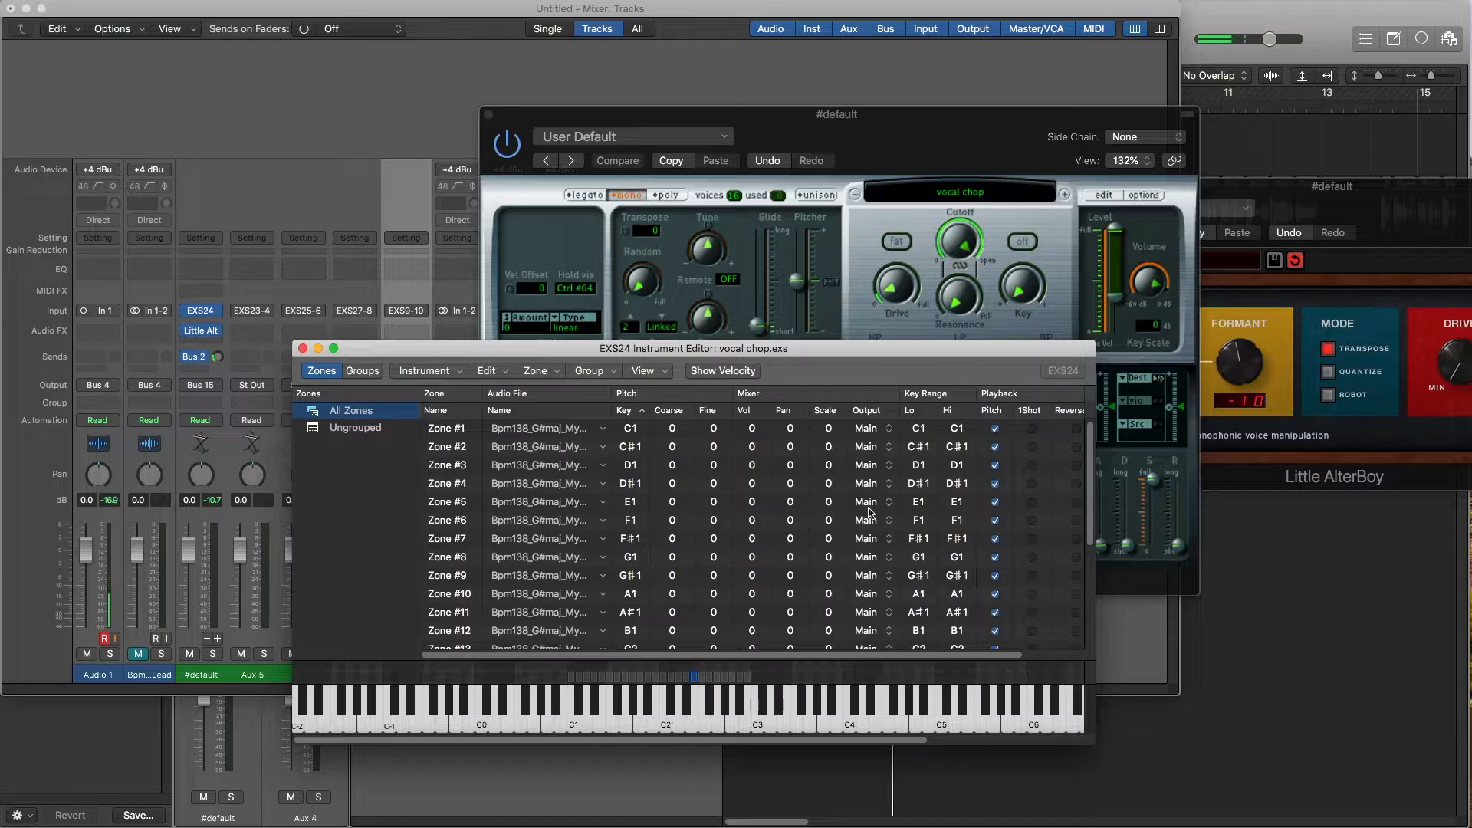
- Route Zone #1 to output 3-4, Zone #2 to 5-6, Zone #3 to 7-8 and Zone #4 to 9-10, keeping the mixer channels uncovered
{"action": "left_click", "coordinate": [871, 431]}
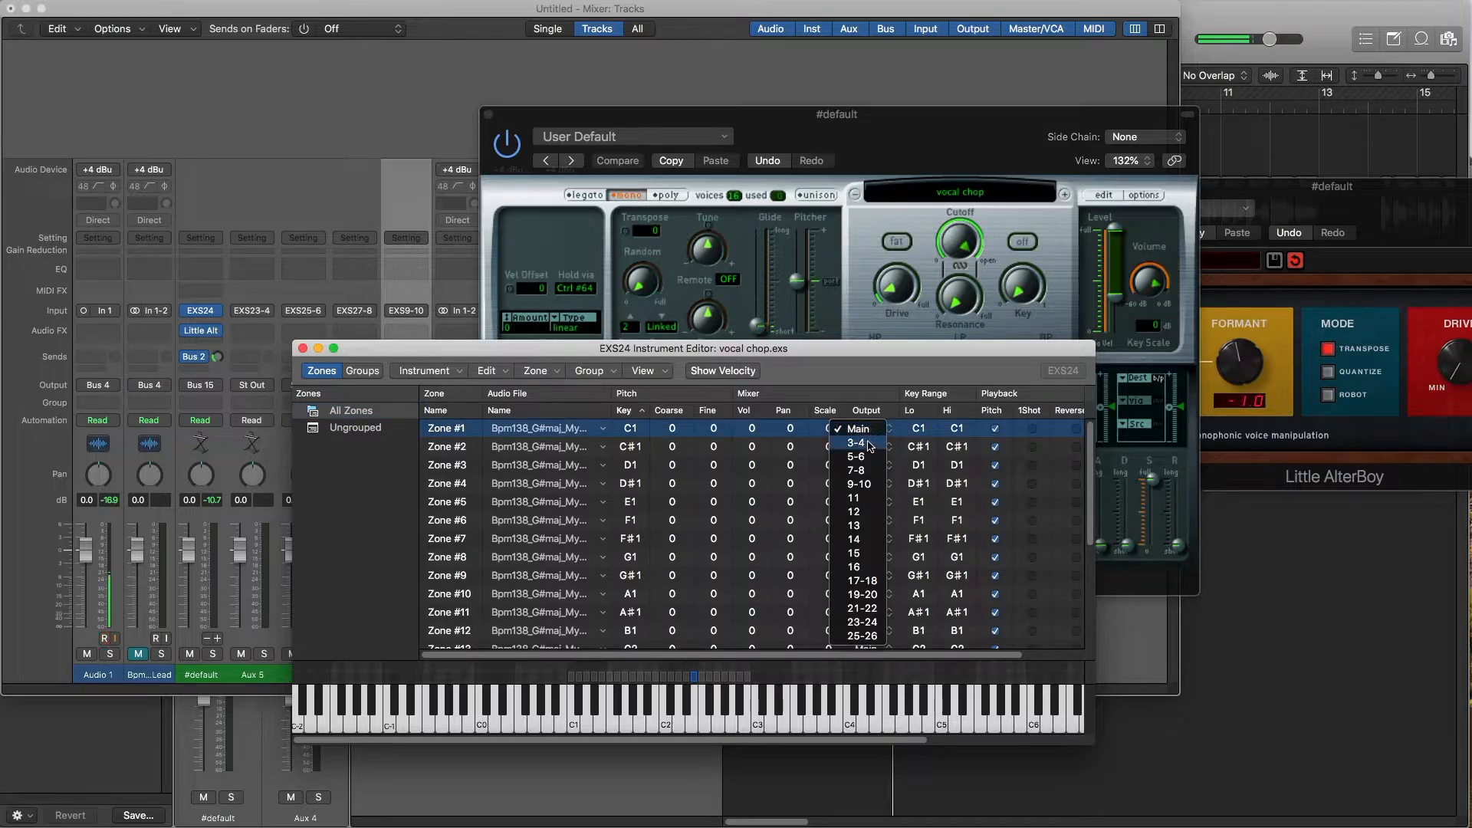
{"action": "left_click", "coordinate": [859, 443]}
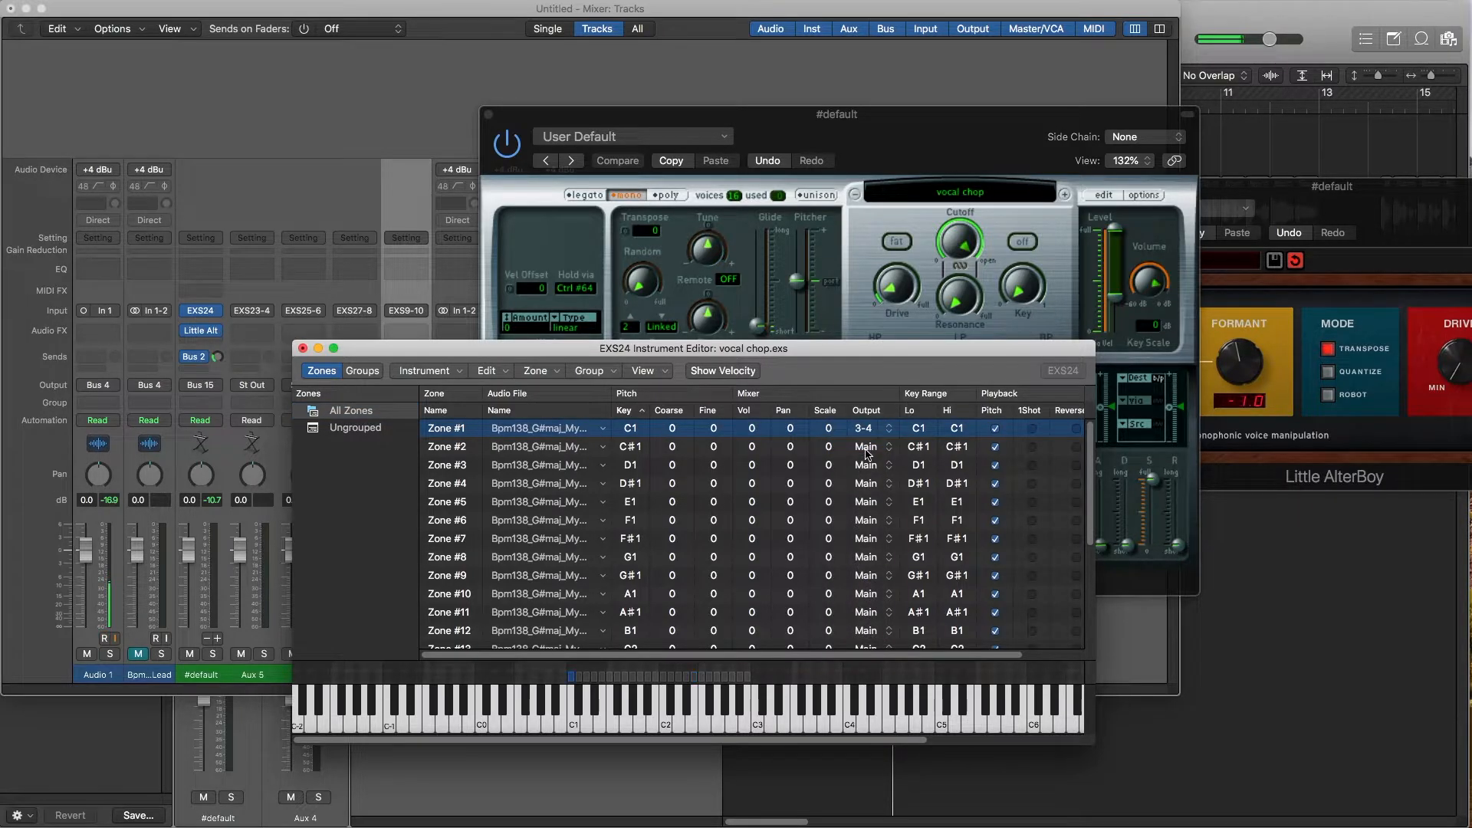
{"action": "left_click", "coordinate": [867, 453]}
{"action": "left_click", "coordinate": [873, 476]}
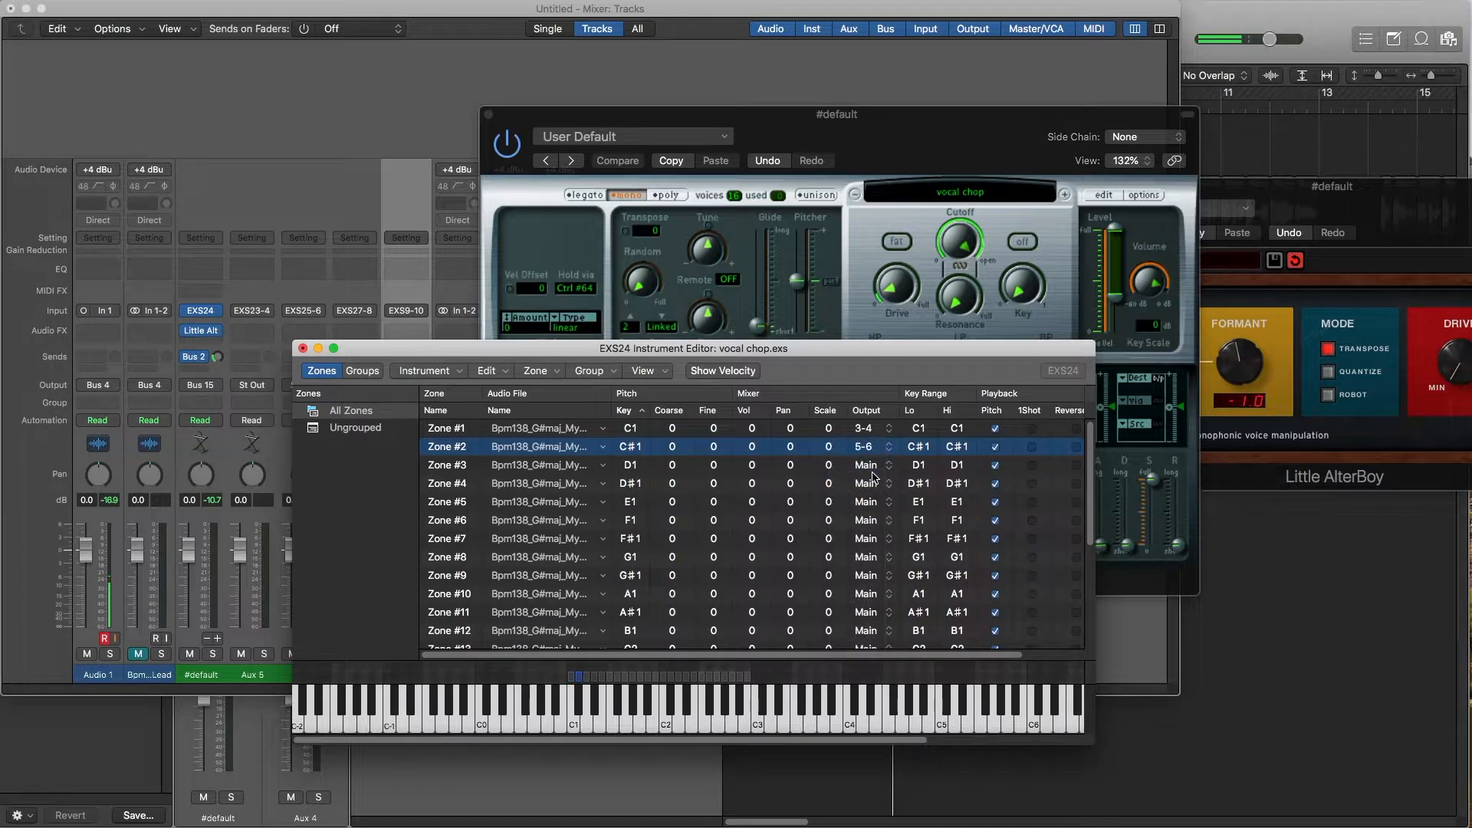
{"action": "left_click", "coordinate": [872, 473]}
{"action": "left_click", "coordinate": [878, 505]}
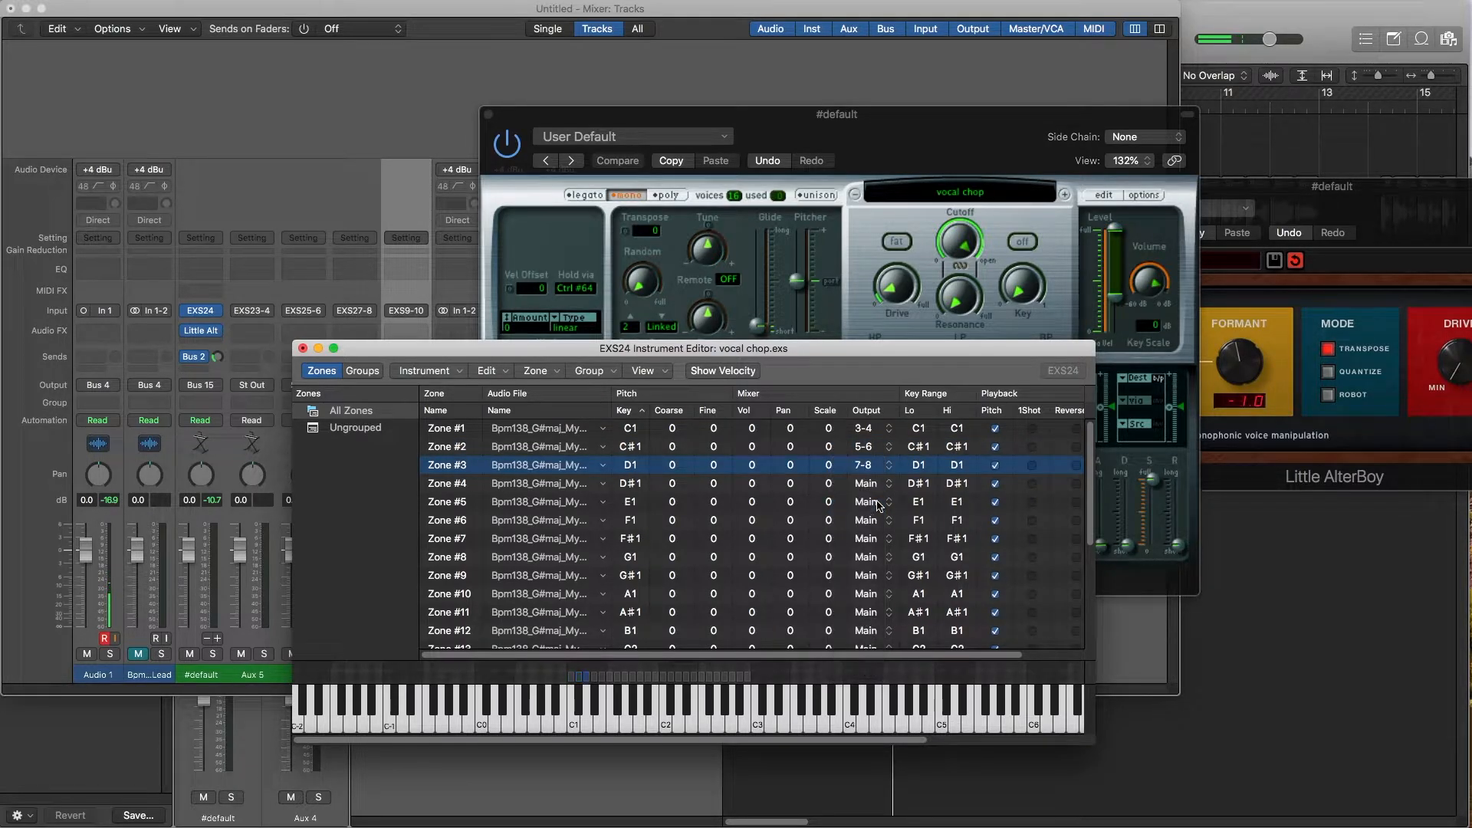
{"action": "left_click", "coordinate": [877, 484]}
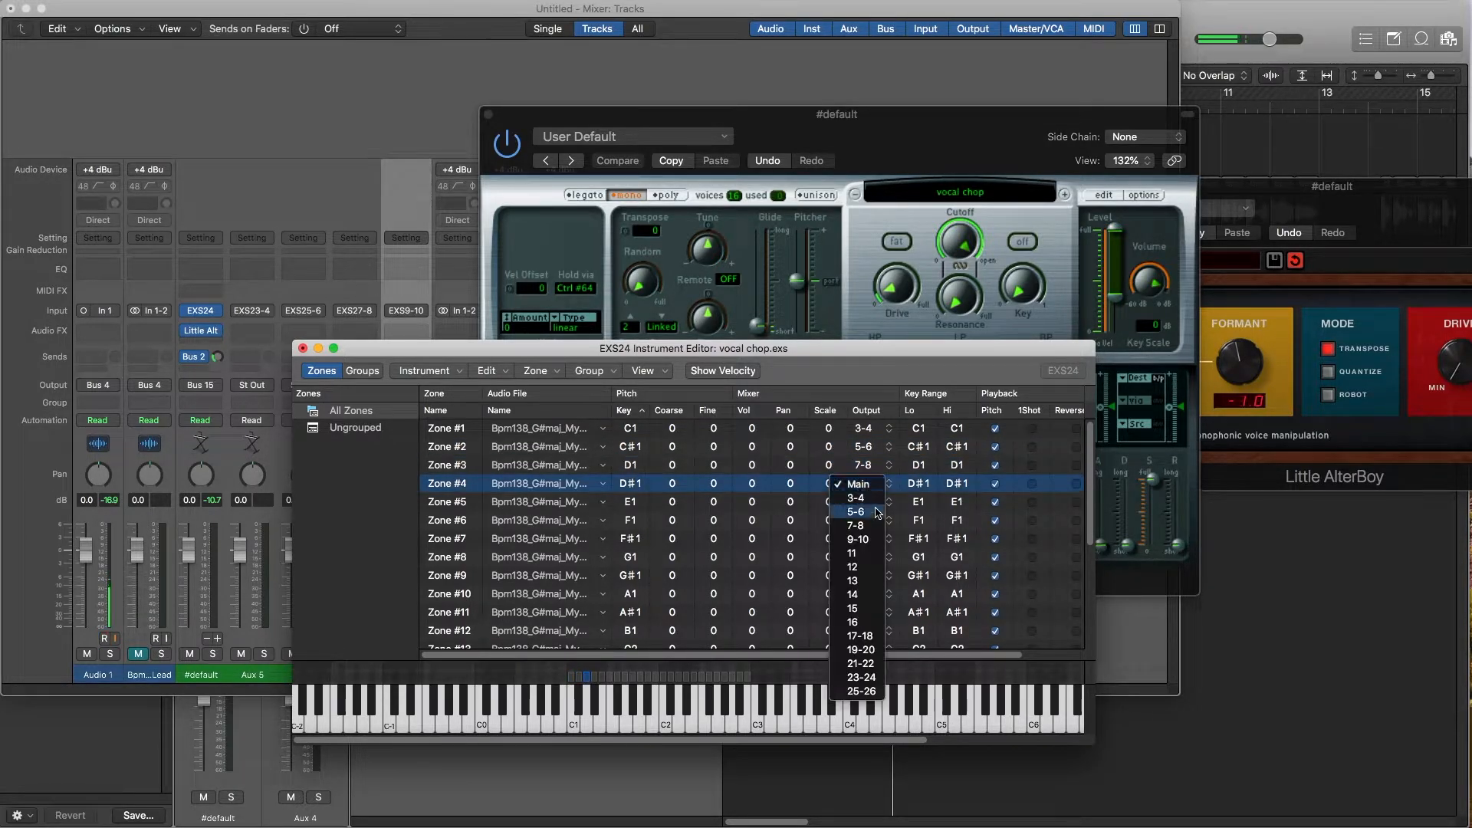
{"action": "left_click", "coordinate": [872, 549]}
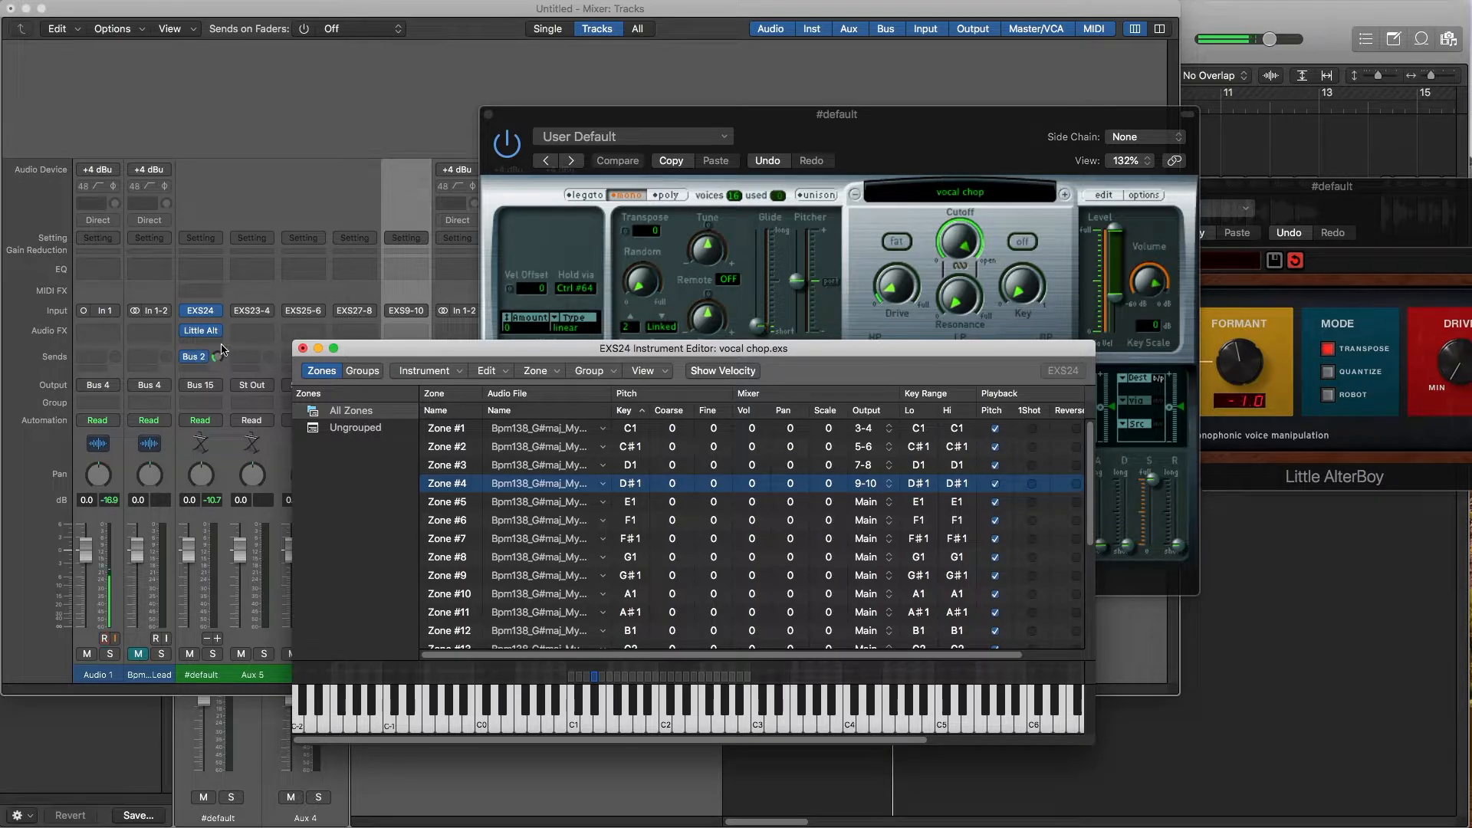
{"action": "left_click_drag", "start_coordinate": [431, 354], "coordinate": [980, 316]}
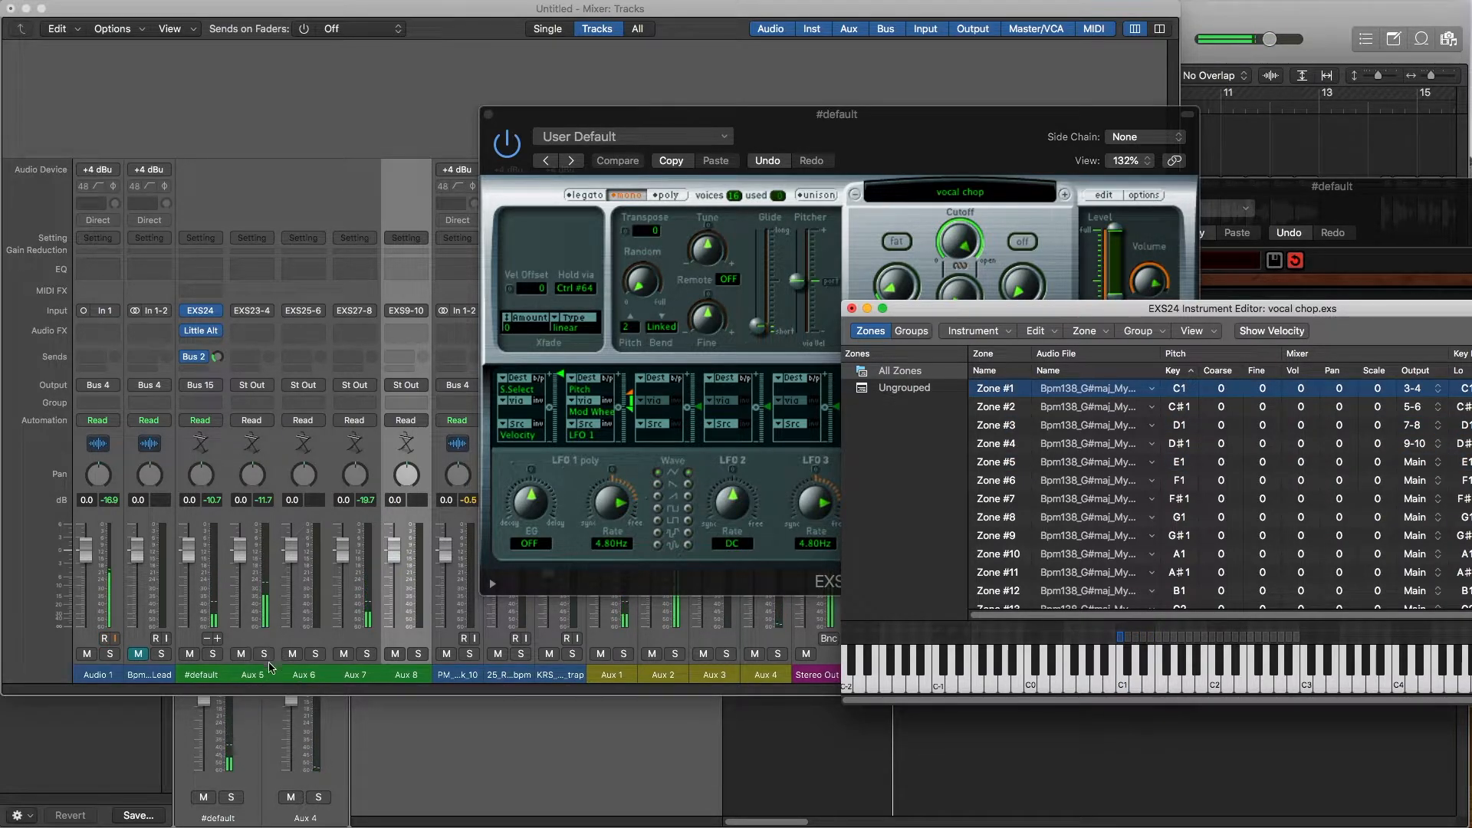
{"action": "mouse_move", "coordinate": [205, 336]}
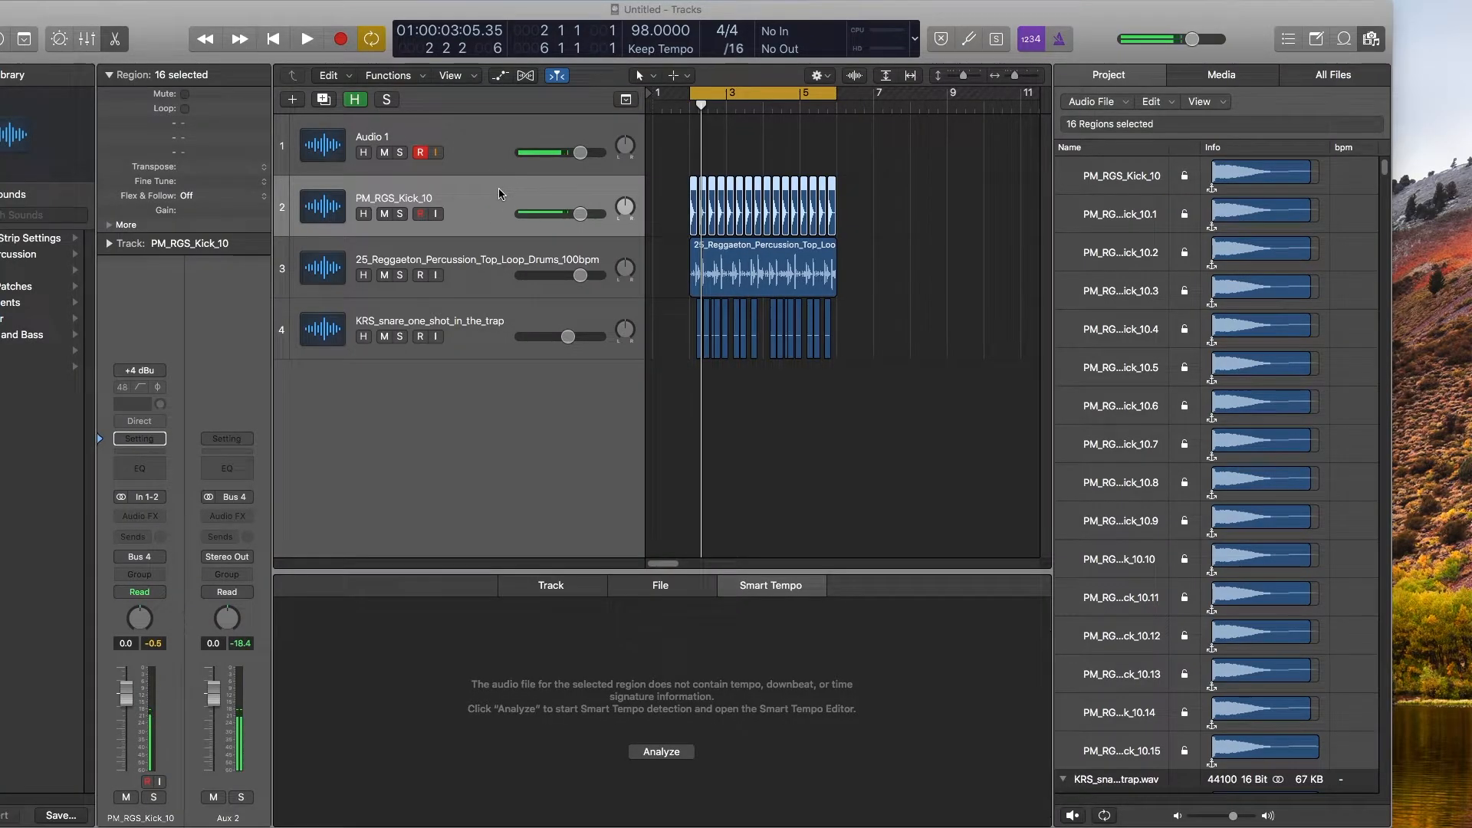
- Add an audio track above the kick track and place the PL_VHA_Kit_04_Vox_Verse_124_F_Dry vocal on it at bar 2
{"action": "left_click", "coordinate": [499, 193]}
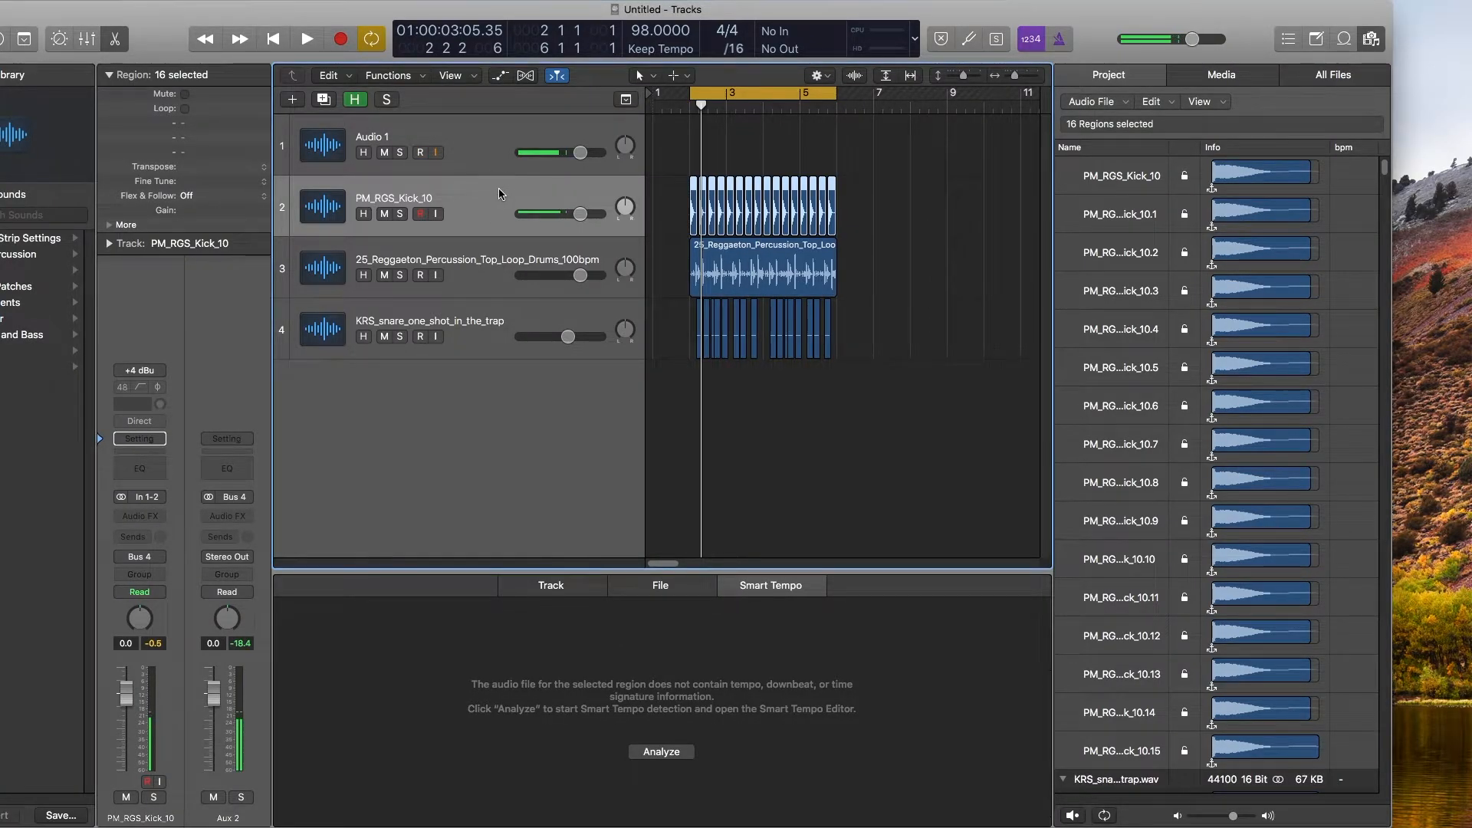
{"action": "key", "text": "alt+super+n"}
{"action": "left_click", "coordinate": [680, 57]}
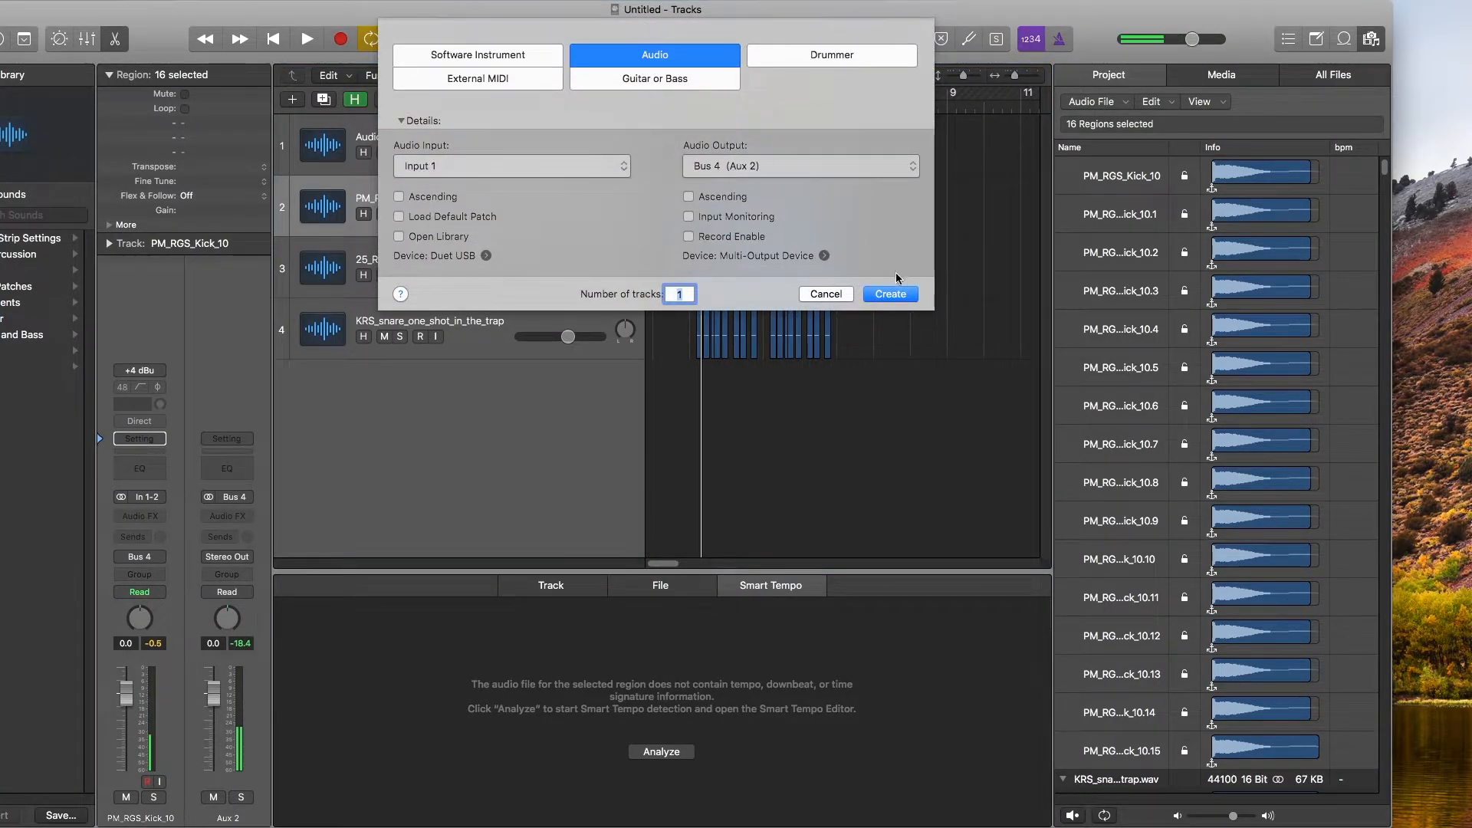
{"action": "left_click", "coordinate": [890, 294]}
{"action": "left_click_drag", "start_coordinate": [497, 267], "coordinate": [498, 205]}
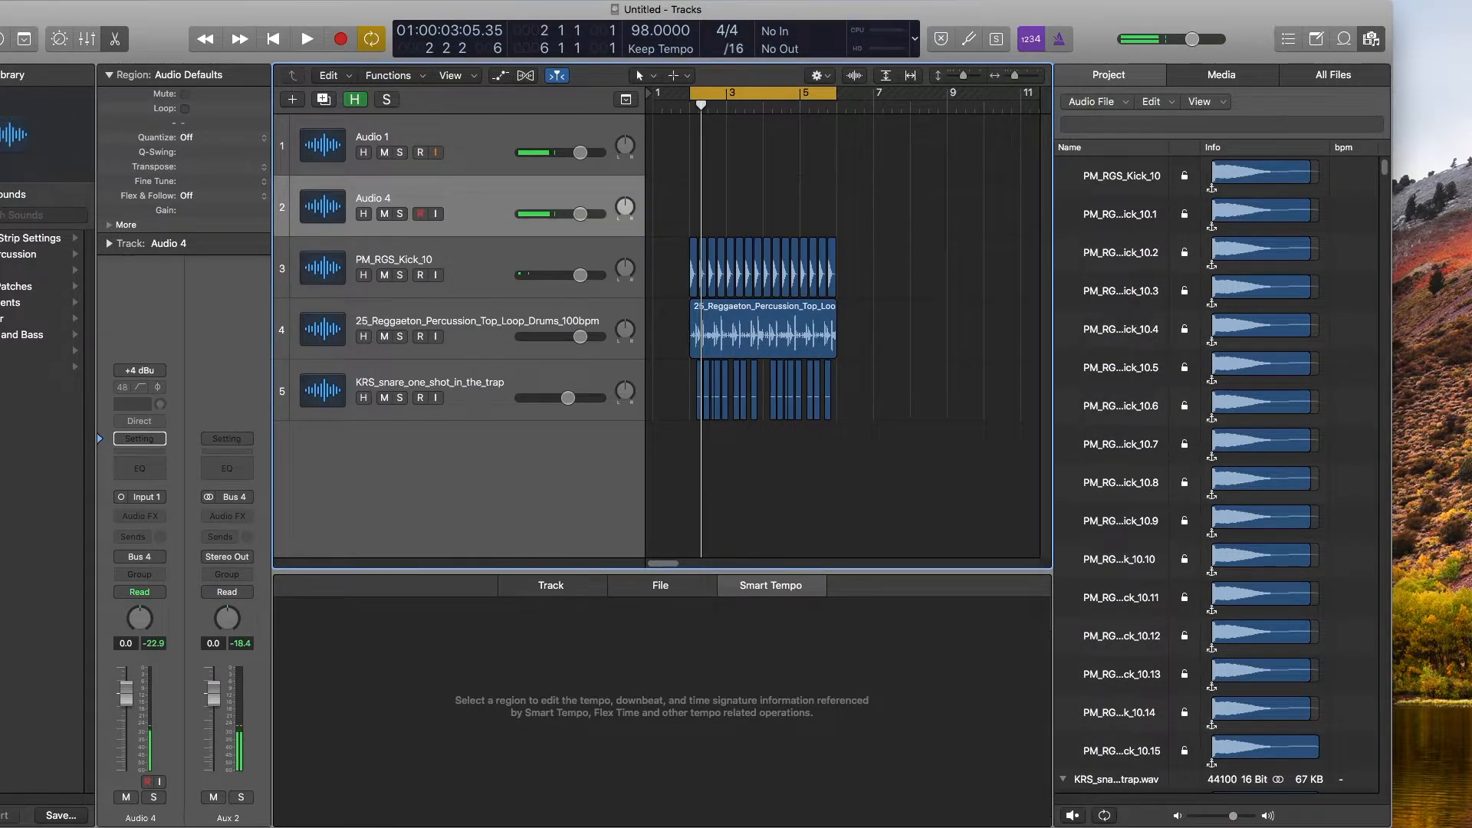
{"action": "left_click_drag", "start_coordinate": [2, 184], "coordinate": [690, 213]}
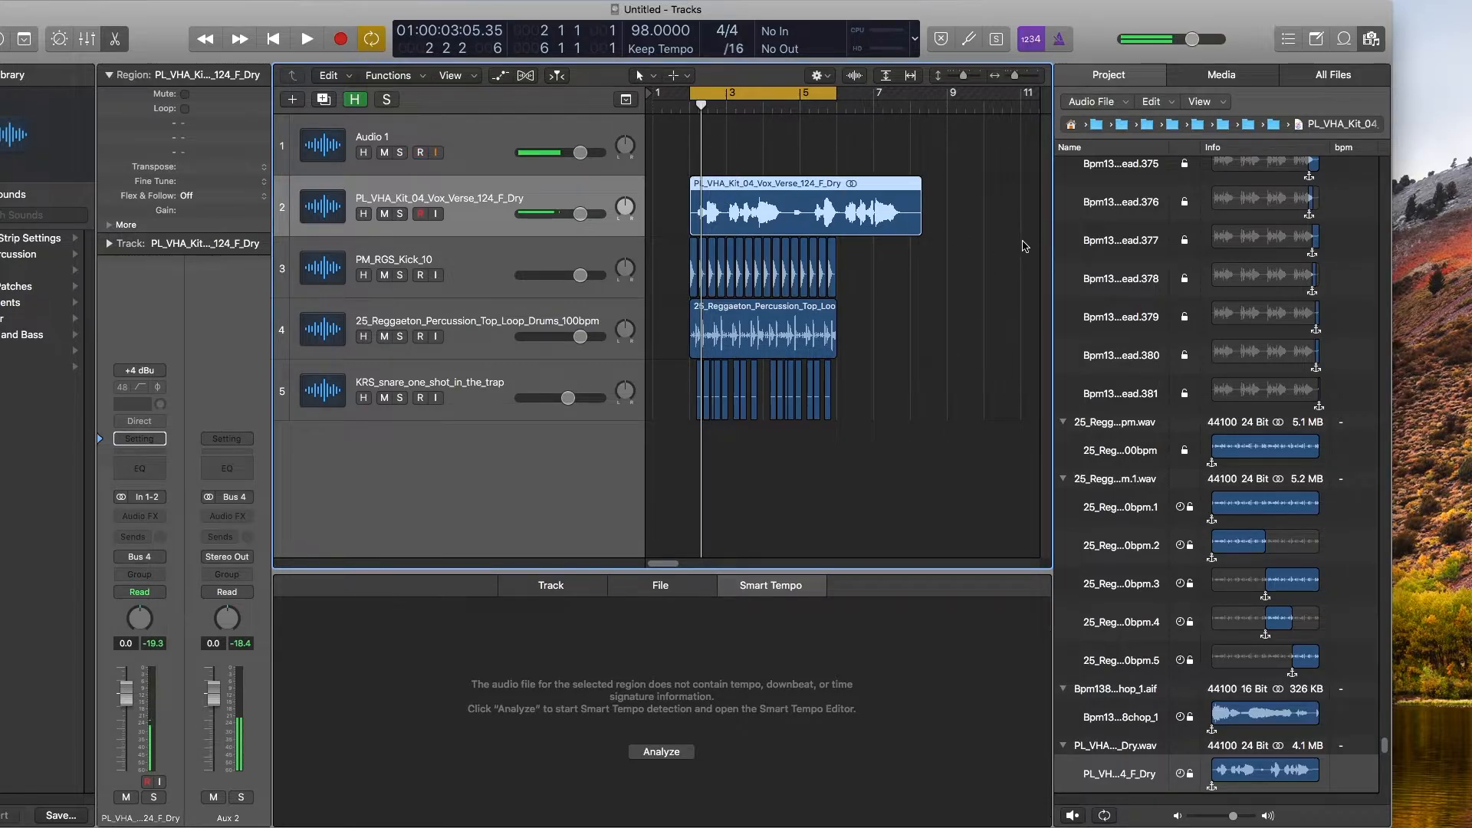
- Set the project tempo to 124 and place the playhead at the vocal region's end at bar 10
{"action": "double_click", "coordinate": [637, 30]}
{"action": "type", "text": "124"}
{"action": "key", "text": "Return"}
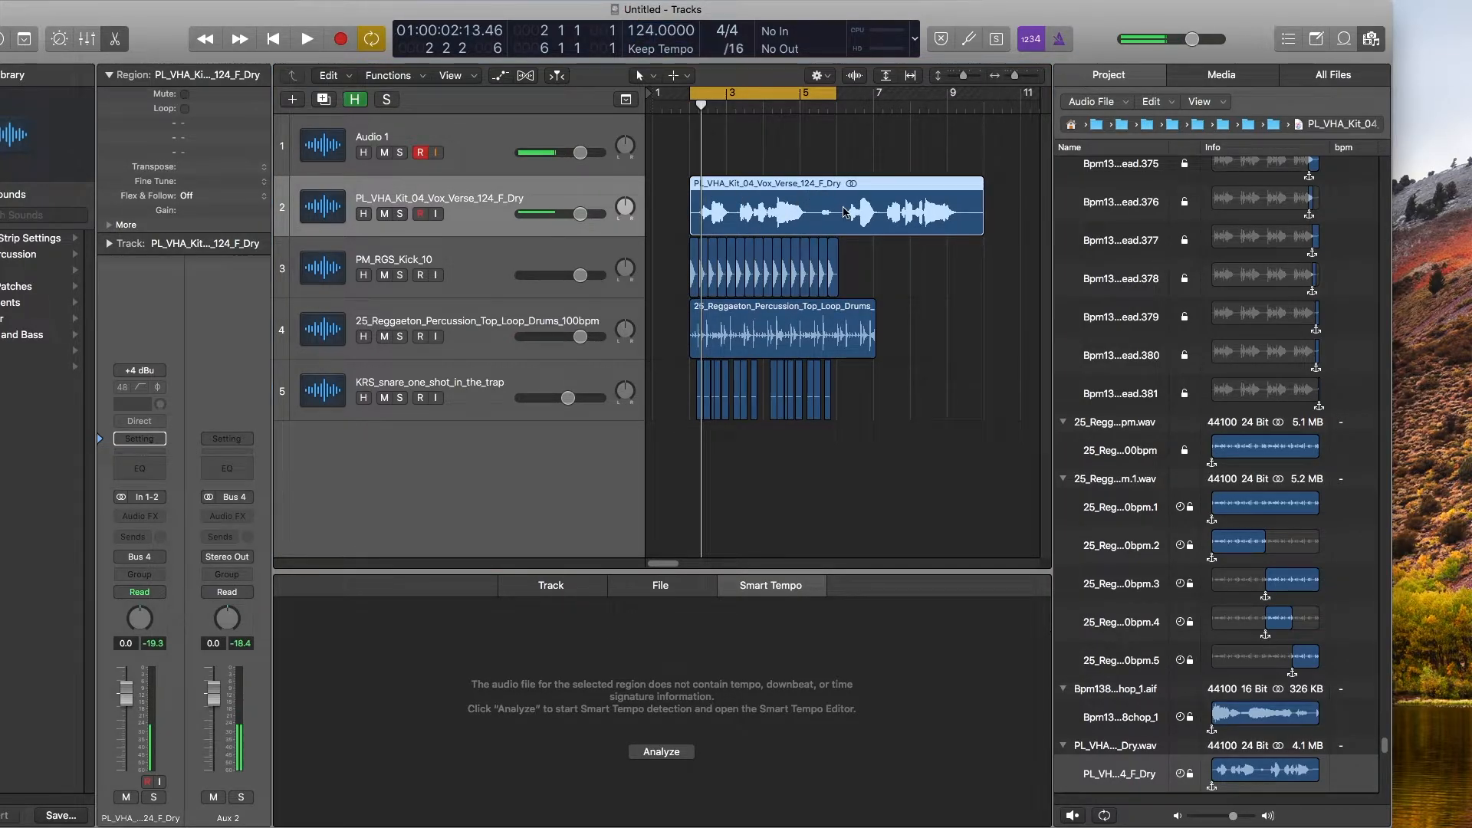
{"action": "left_click", "coordinate": [983, 107]}
{"action": "left_click", "coordinate": [982, 104]}
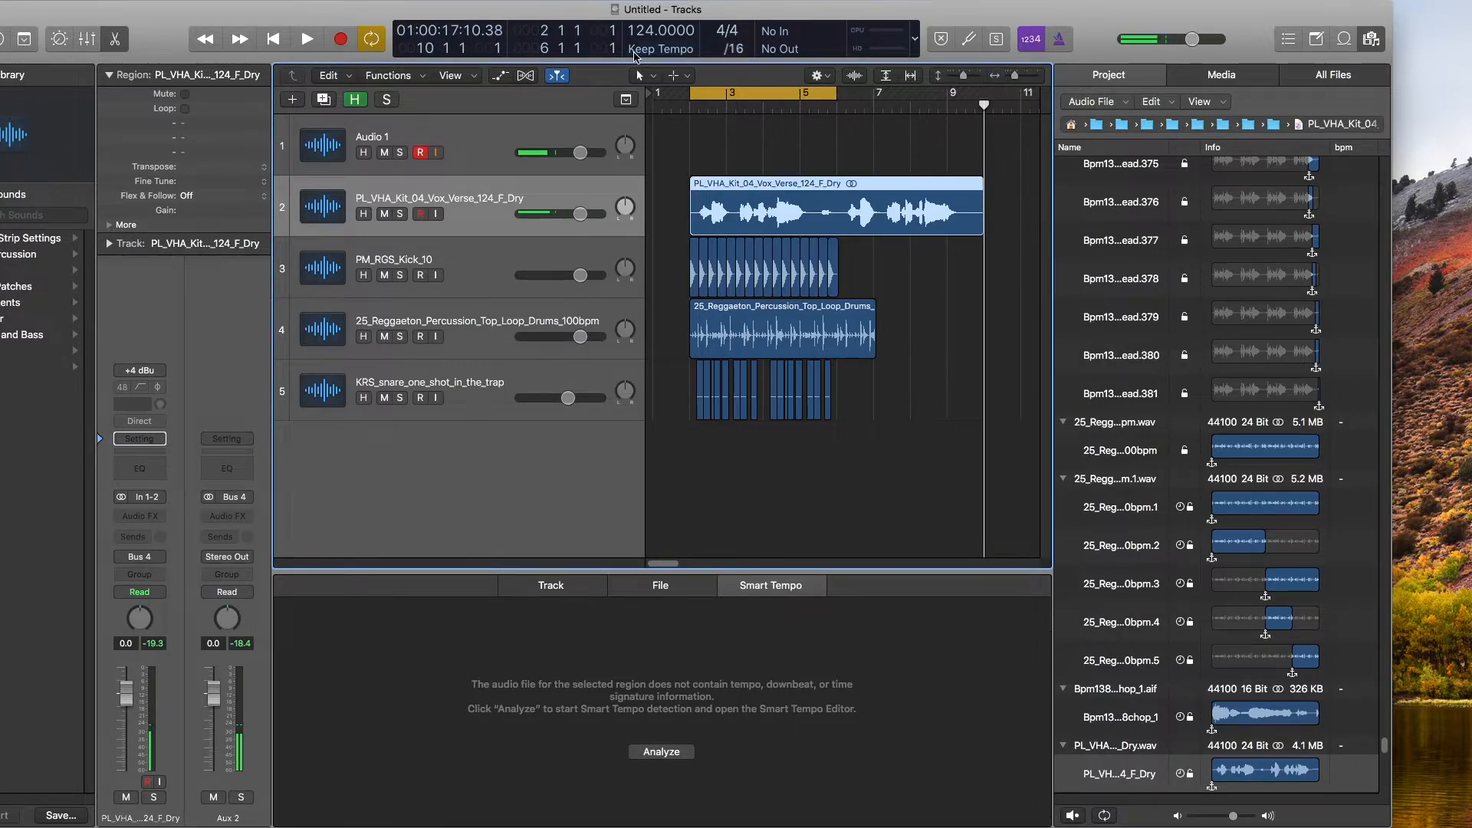
- Set the project tempo to 98 and time-stretch the vocal region so it ends at bar 10
{"action": "double_click", "coordinate": [645, 31]}
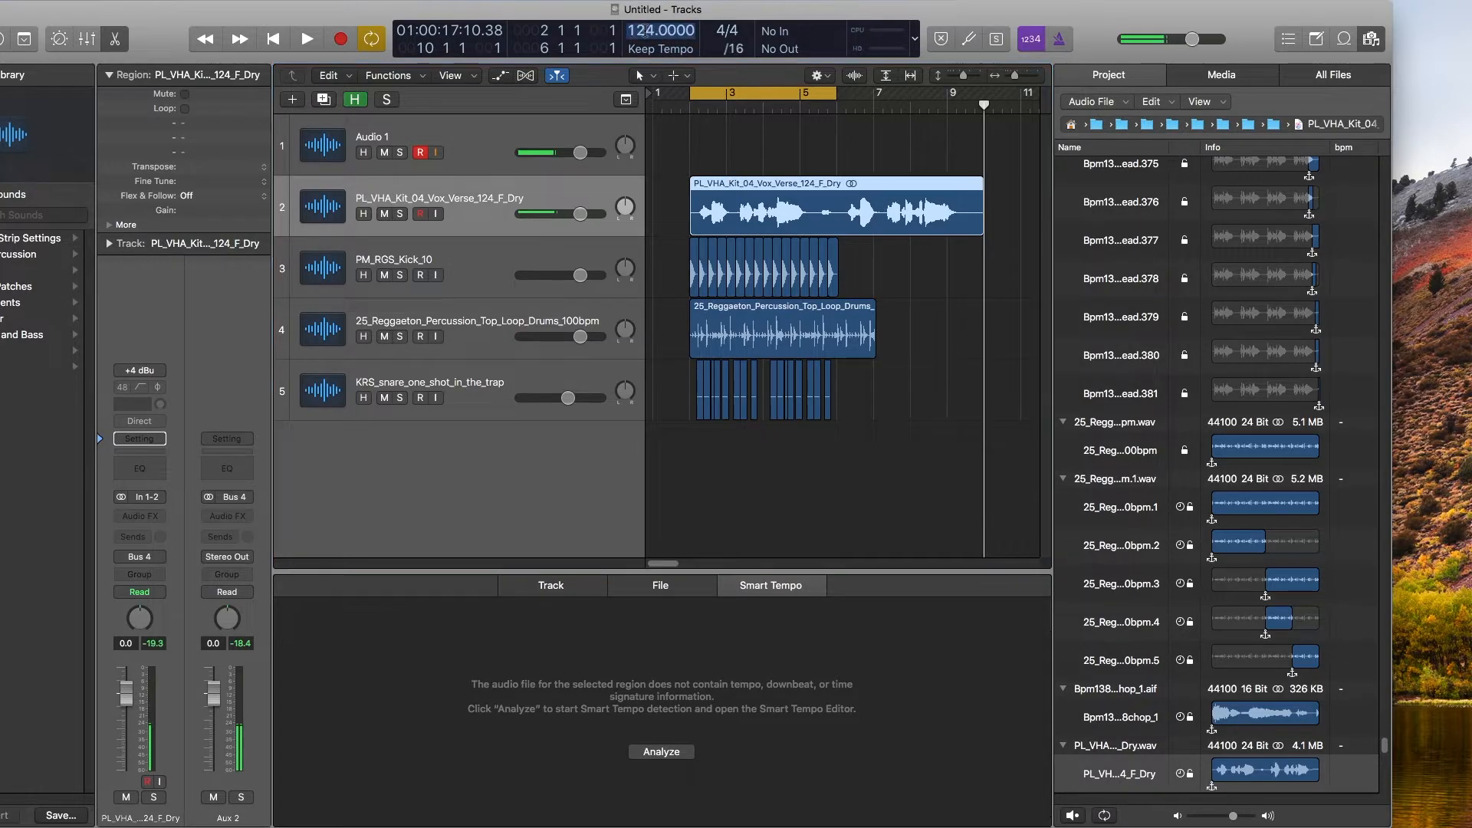
{"action": "type", "text": "98"}
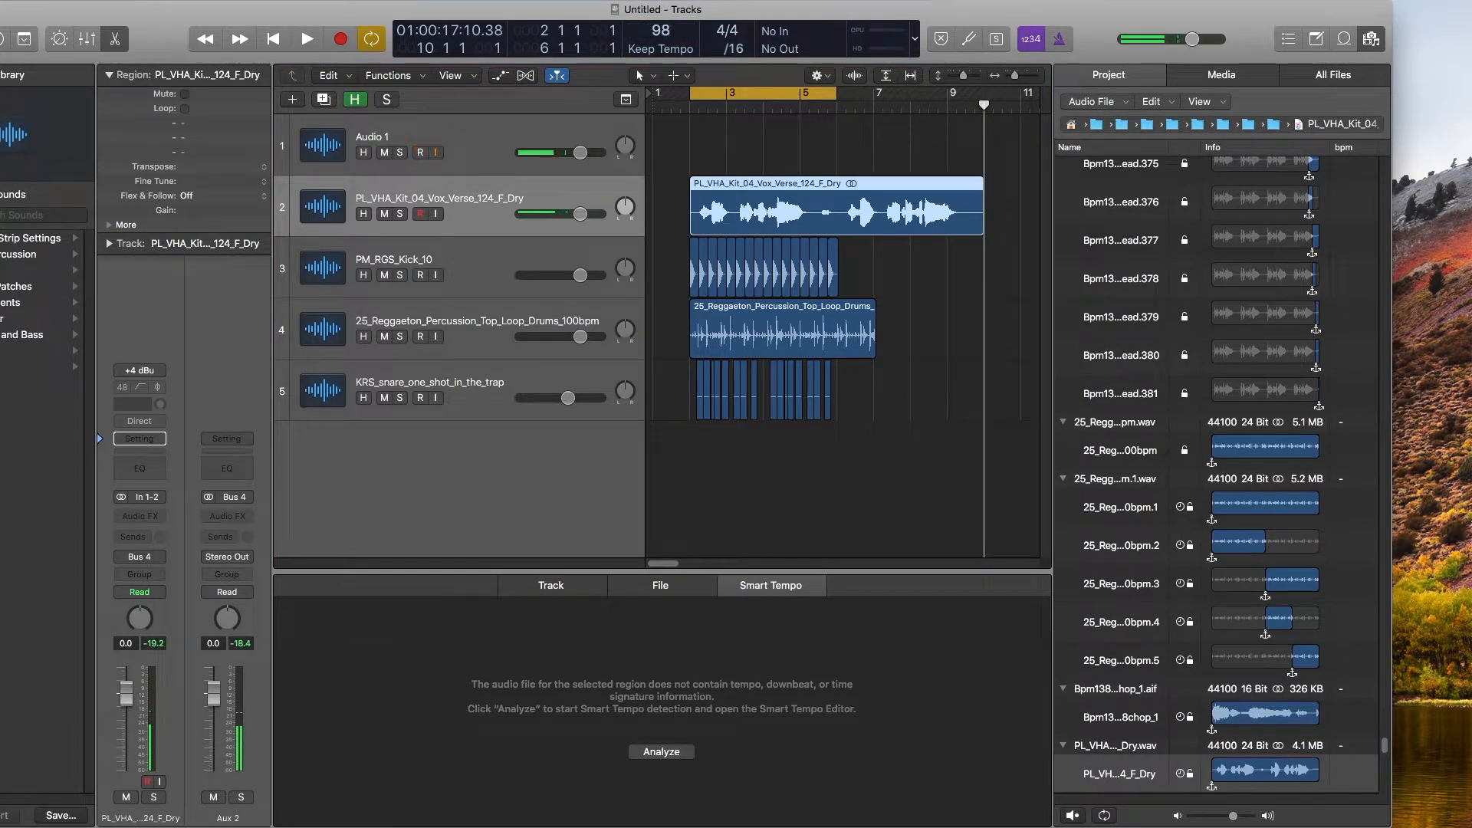
{"action": "key", "text": "Return"}
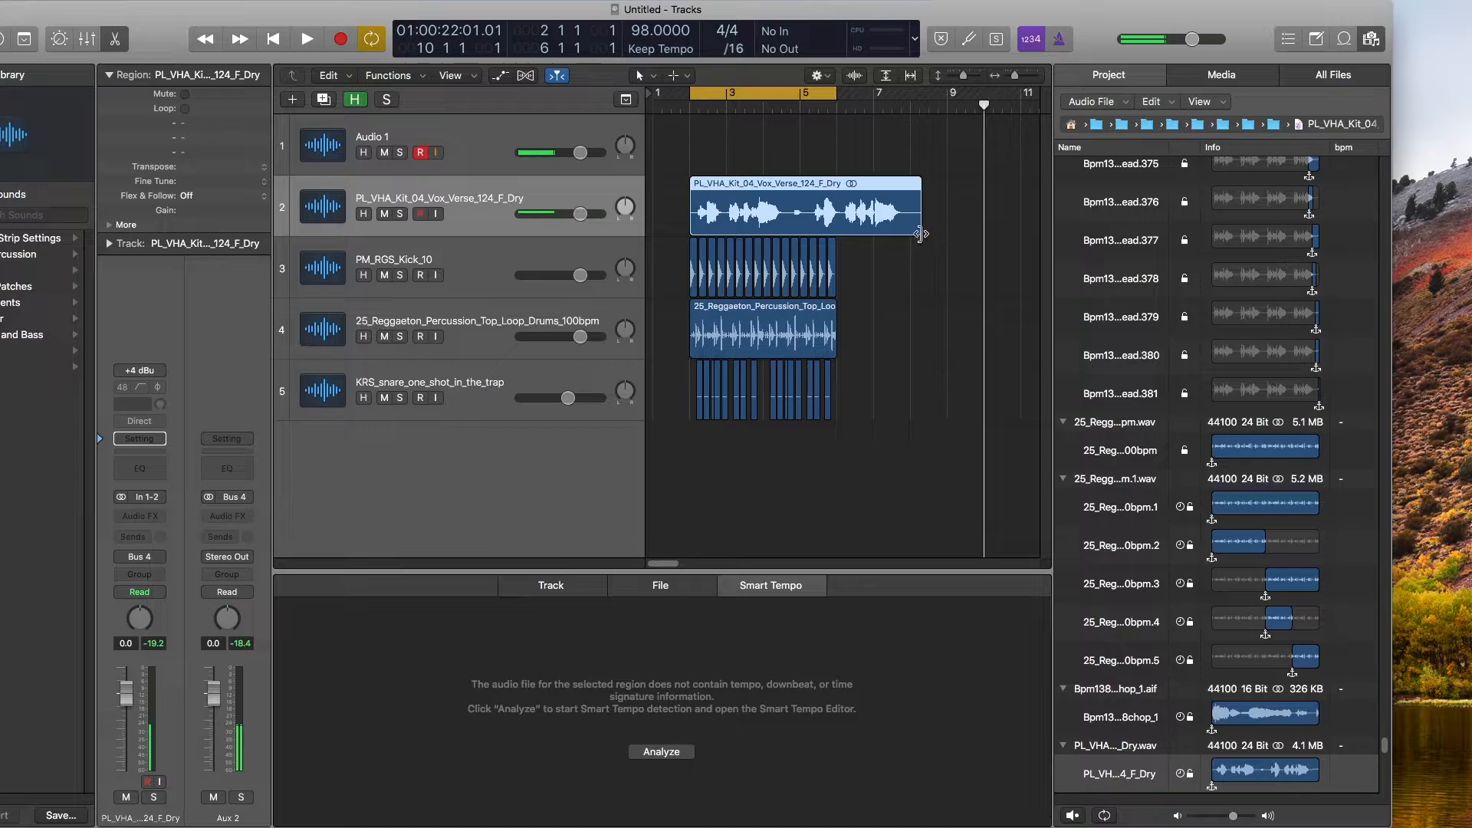
{"action": "left_click_drag", "start_coordinate": [922, 233], "coordinate": [987, 230]}
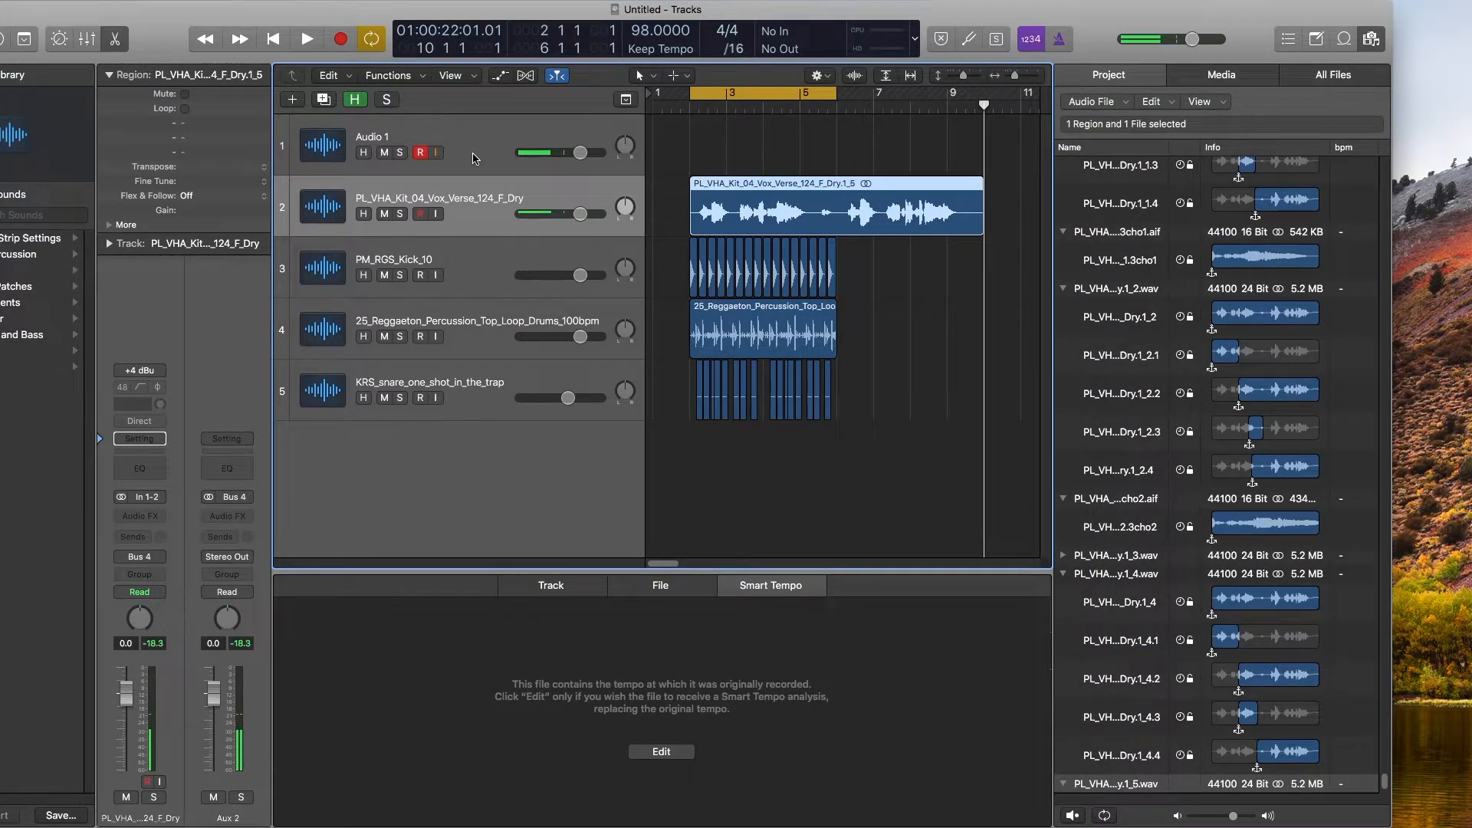
- Solo Audio 1 and the vocal track, listen to the stretched vocal, stop playback and unsolo both tracks
{"action": "left_click", "coordinate": [400, 153]}
{"action": "left_click", "coordinate": [399, 213]}
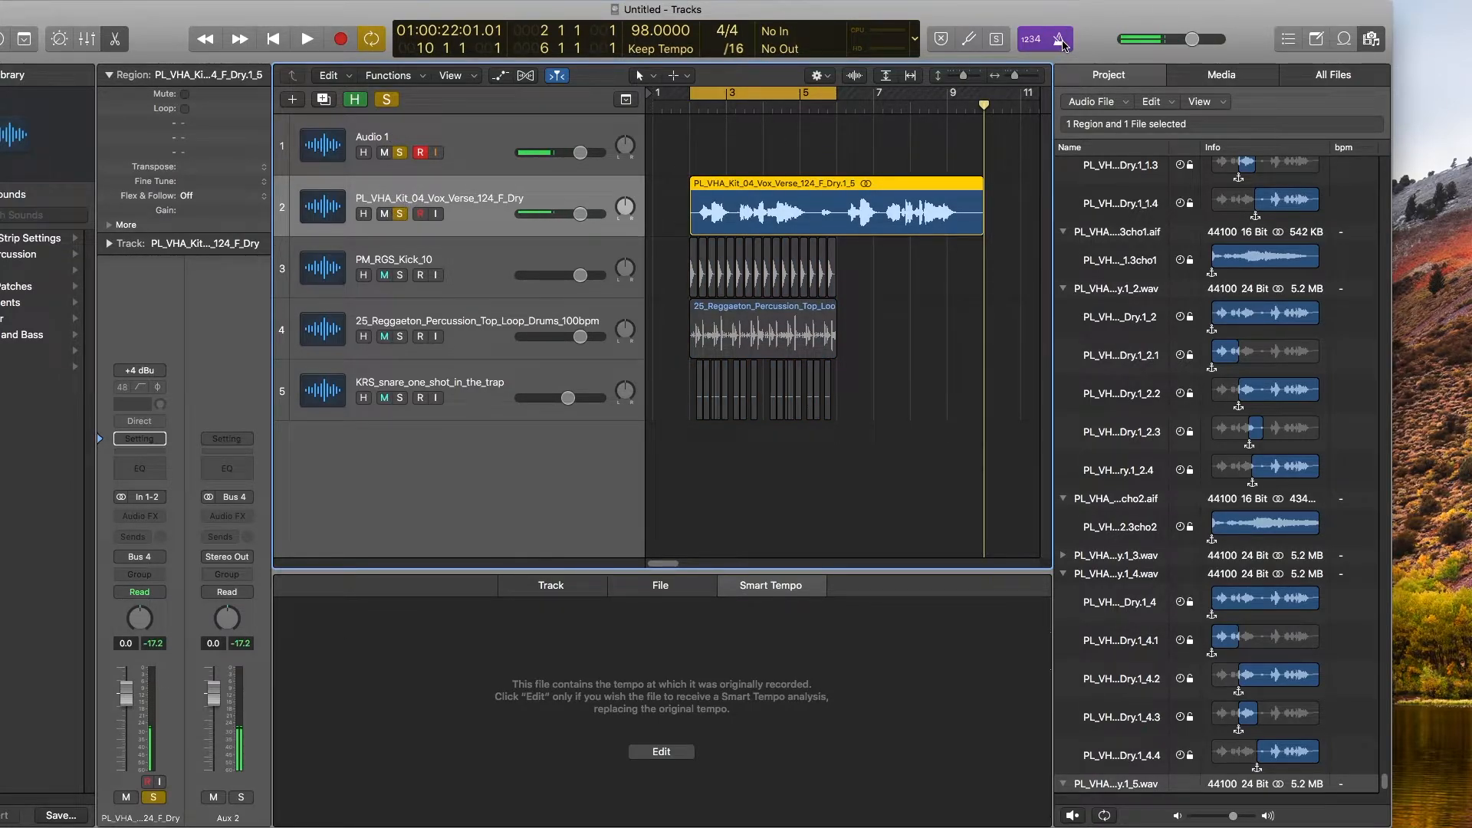
{"action": "left_click", "coordinate": [784, 155]}
{"action": "key", "text": "space"}
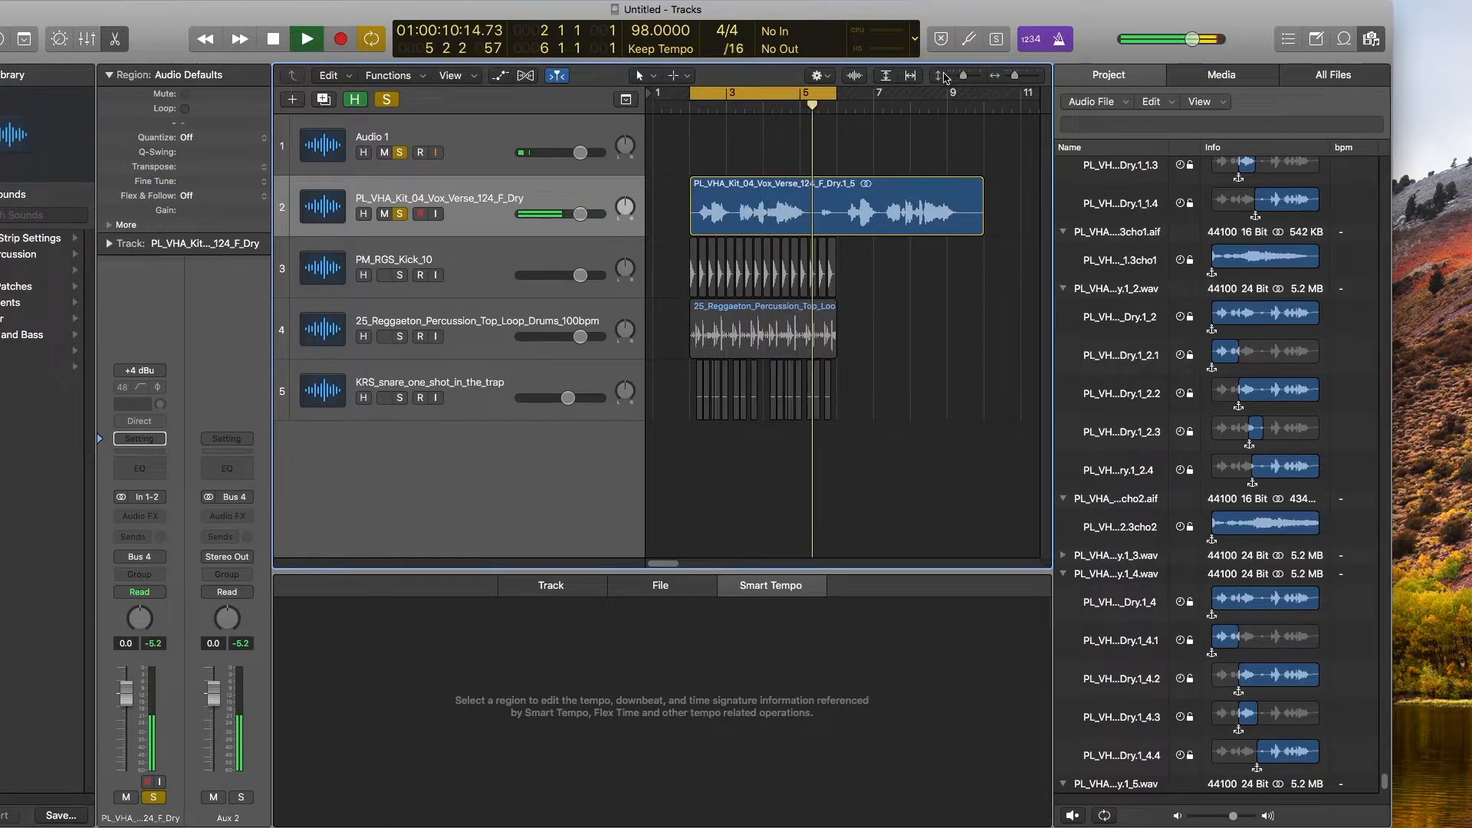
{"action": "key", "text": "space"}
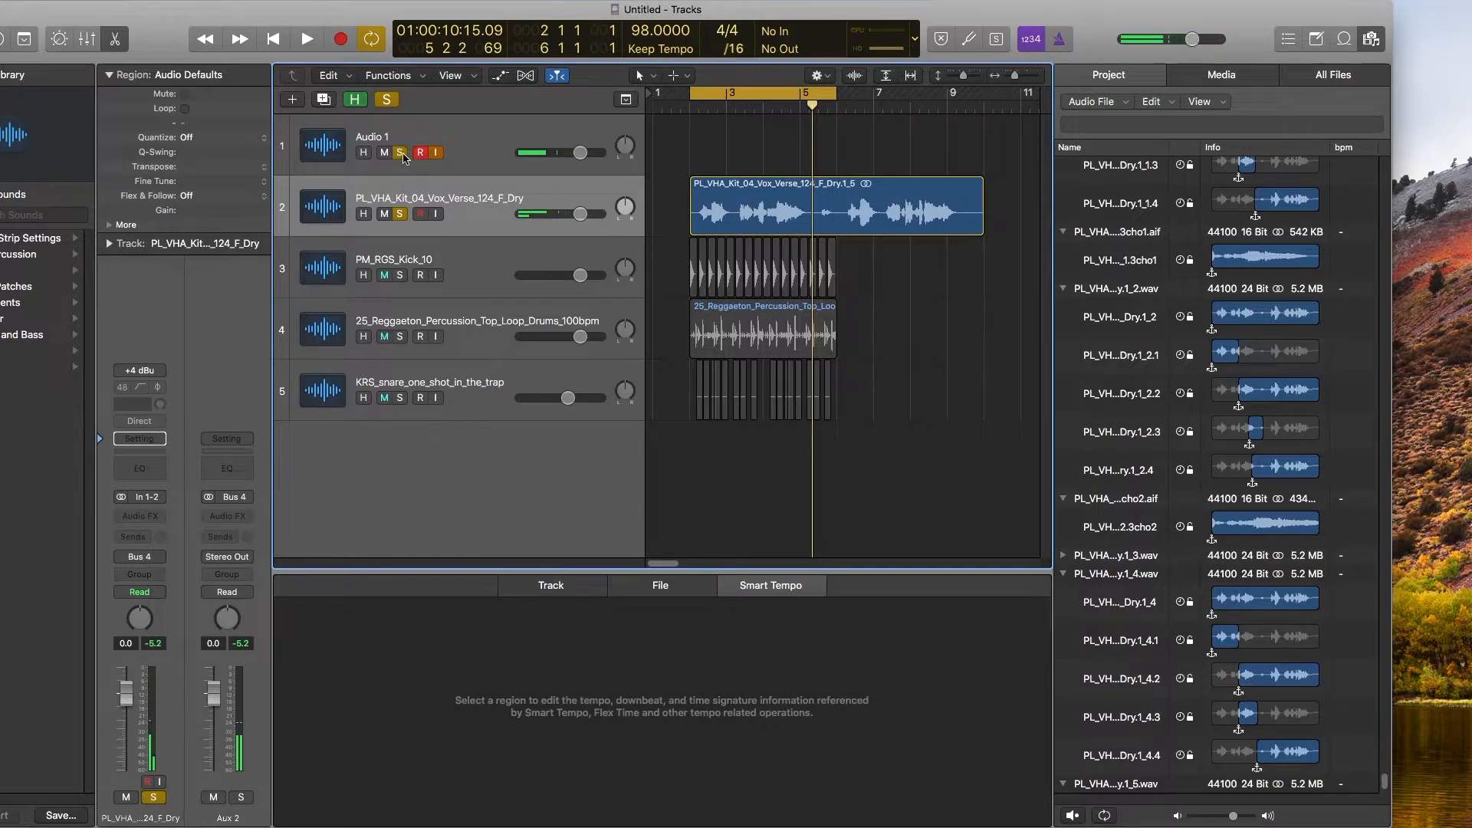
{"action": "left_click_drag", "start_coordinate": [401, 153], "coordinate": [402, 216]}
- Cut out the vocal phrase from bar 4 to just past bar 5 and delete the vocal regions on both sides
{"action": "left_click_drag", "start_coordinate": [764, 209], "coordinate": [810, 227]}
{"action": "left_click", "coordinate": [811, 227]}
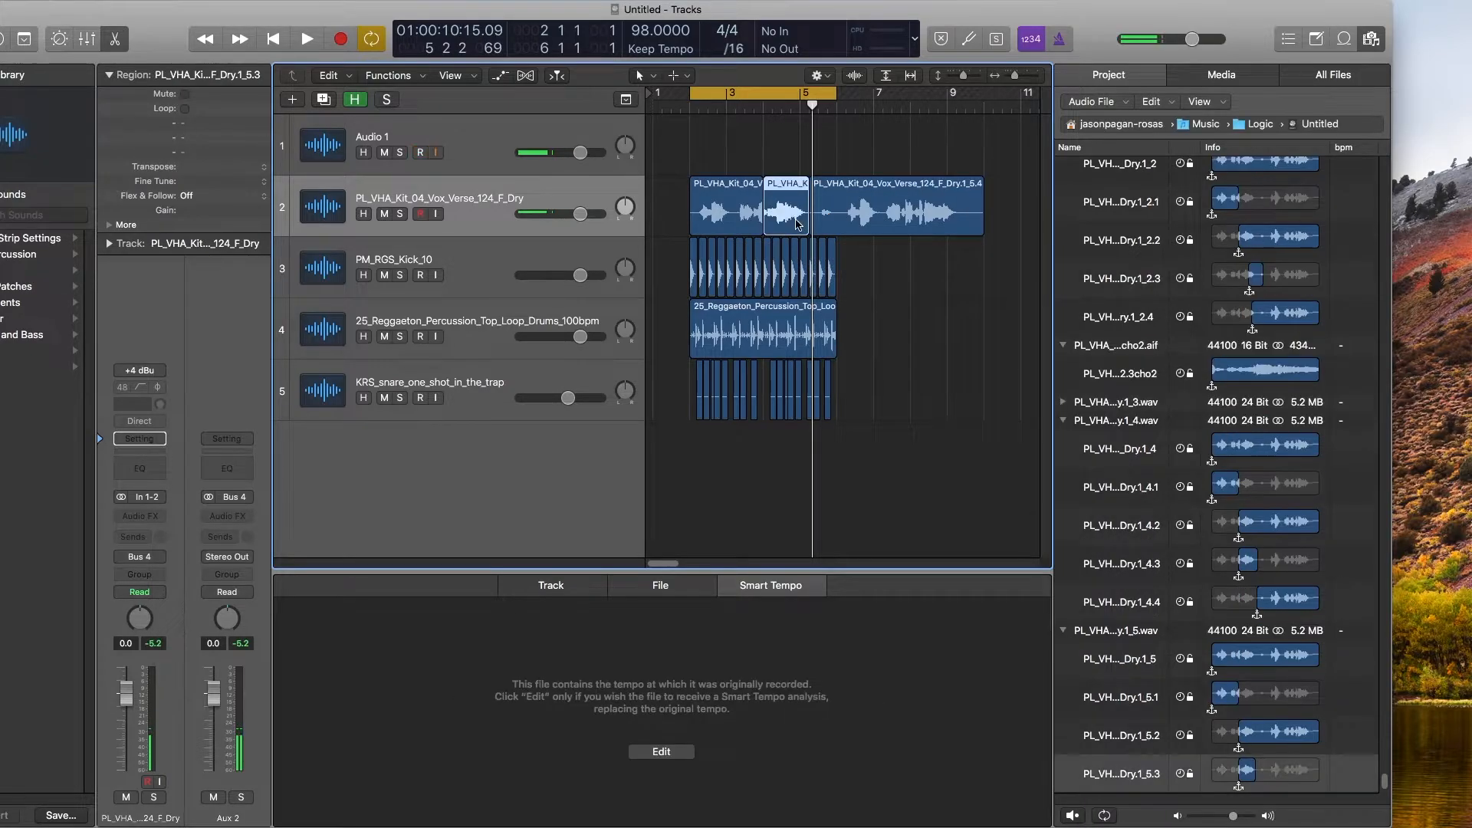
{"action": "left_click", "coordinate": [884, 200], "text": "shift"}
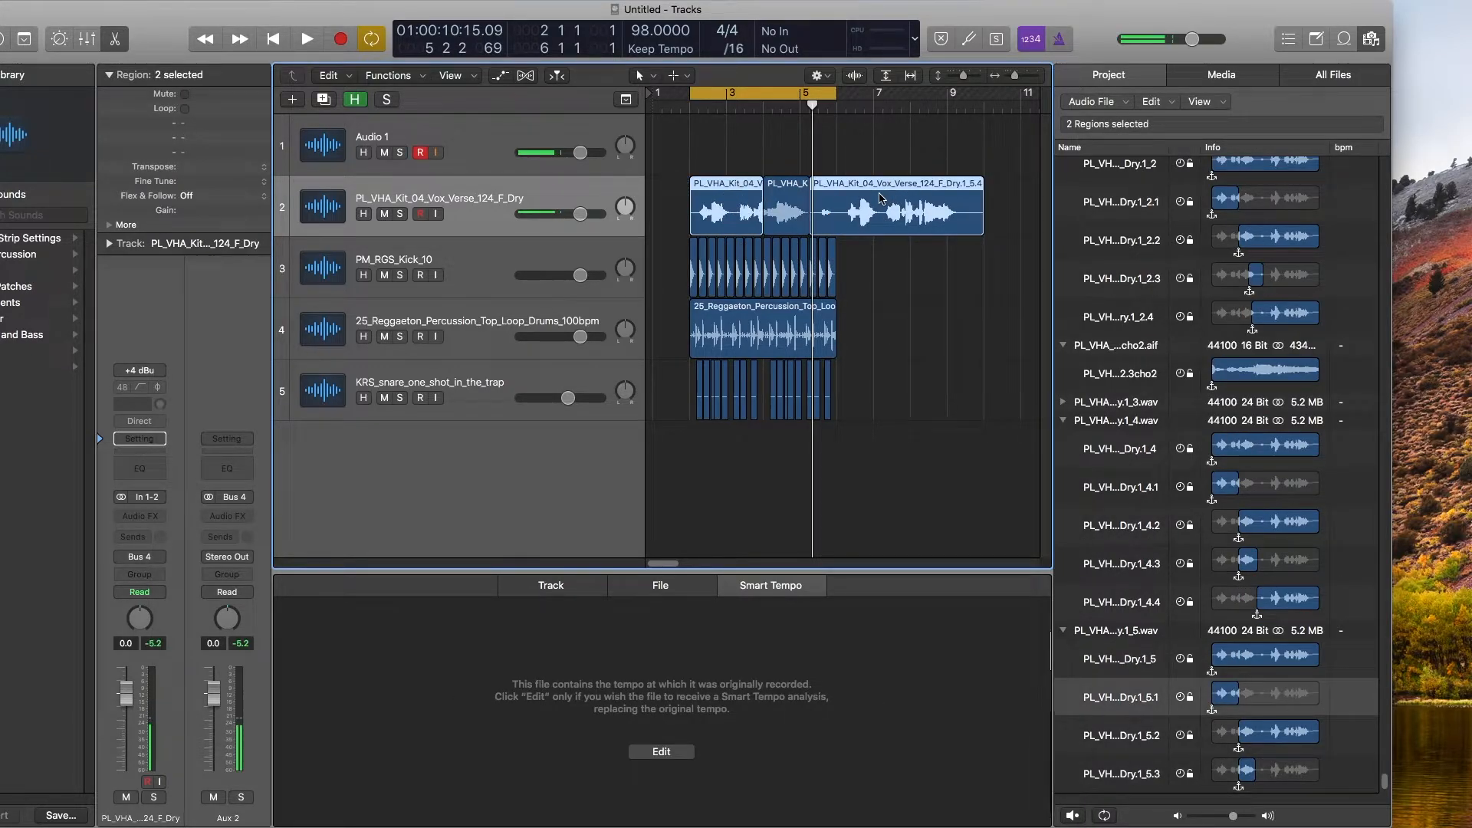
{"action": "key", "text": "BackSpace"}
- Export the remaining vocal phrase as a 16-bit AIFF file with the custom filename text "run 1"
{"action": "key", "text": "super+Right"}
{"action": "key", "text": "super+Right"}
{"action": "scroll", "coordinate": [930, 210], "scroll_direction": "left", "scroll_amount": 5}
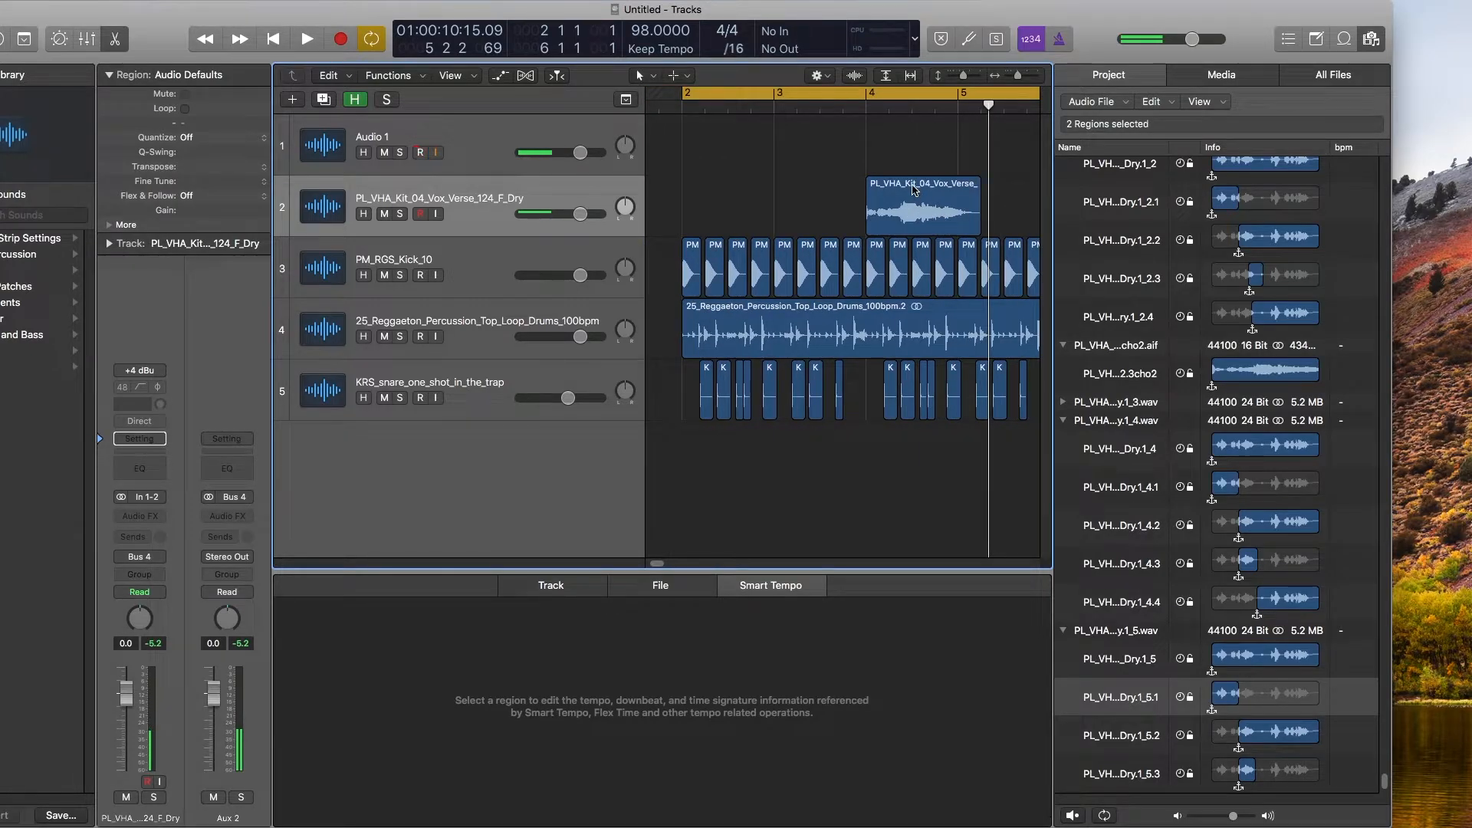
{"action": "right_click", "coordinate": [914, 189]}
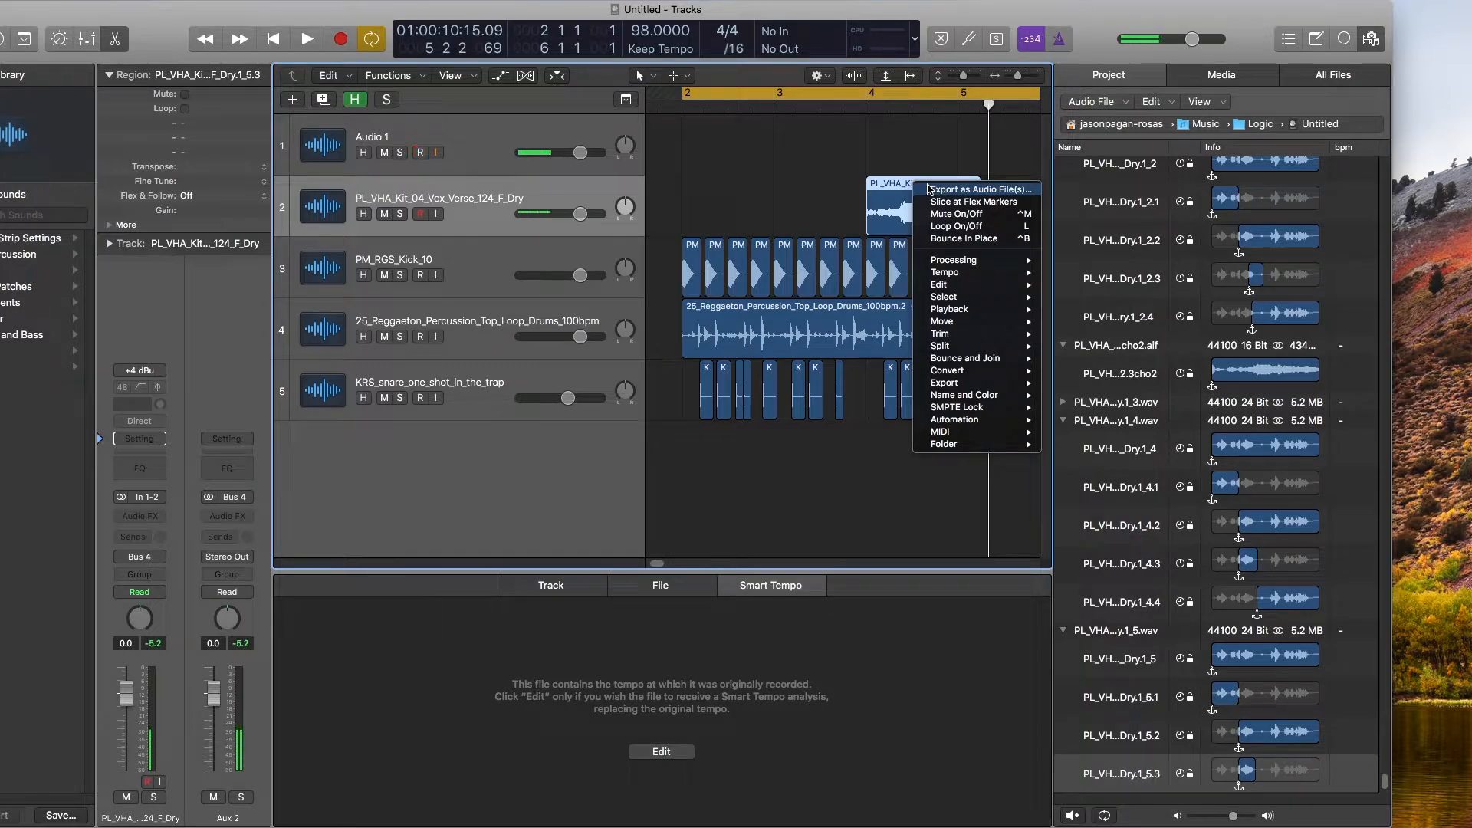
{"action": "left_click", "coordinate": [928, 189]}
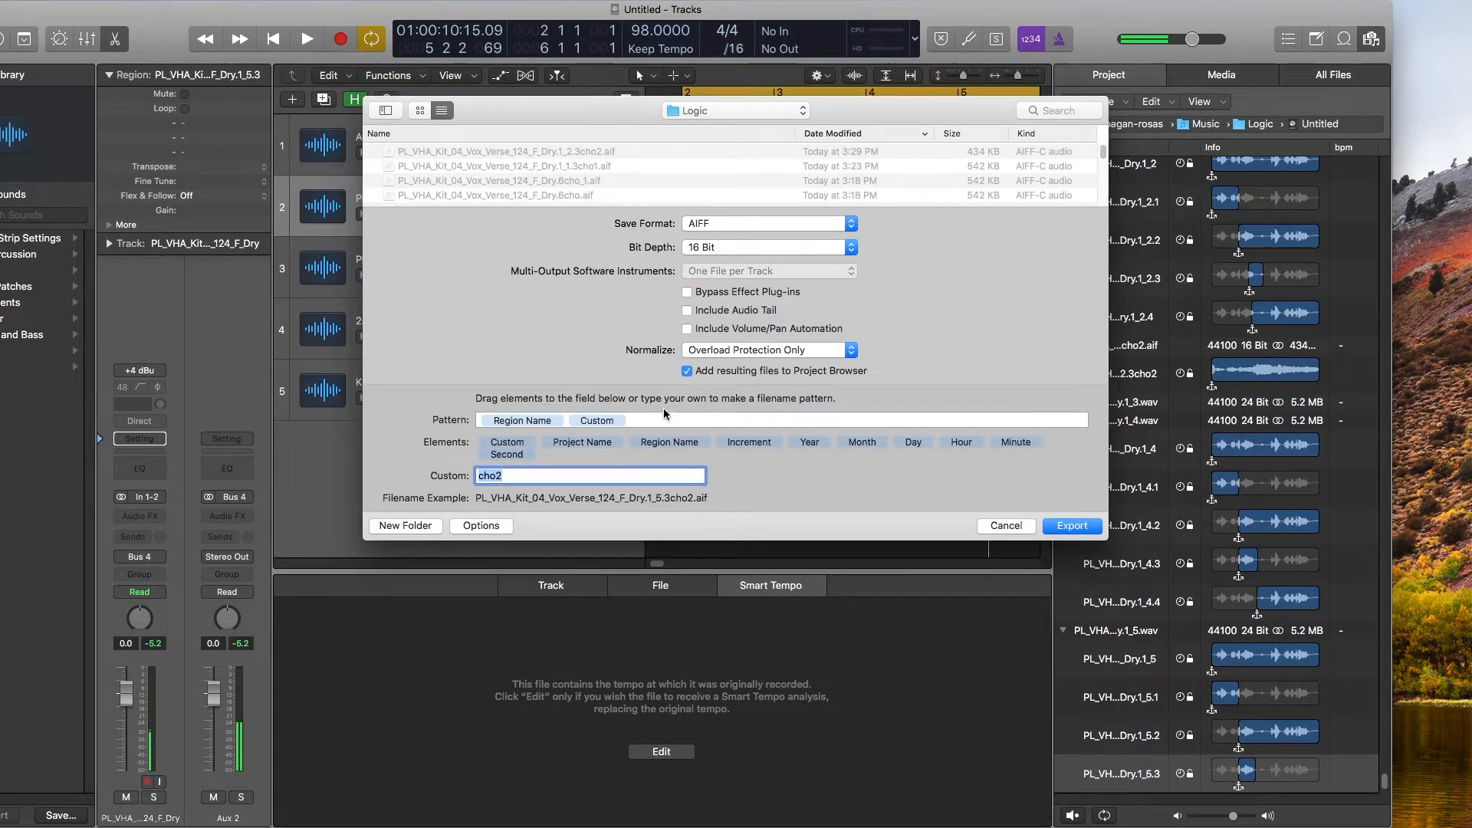
{"action": "double_click", "coordinate": [536, 474]}
{"action": "key", "text": "BackSpace"}
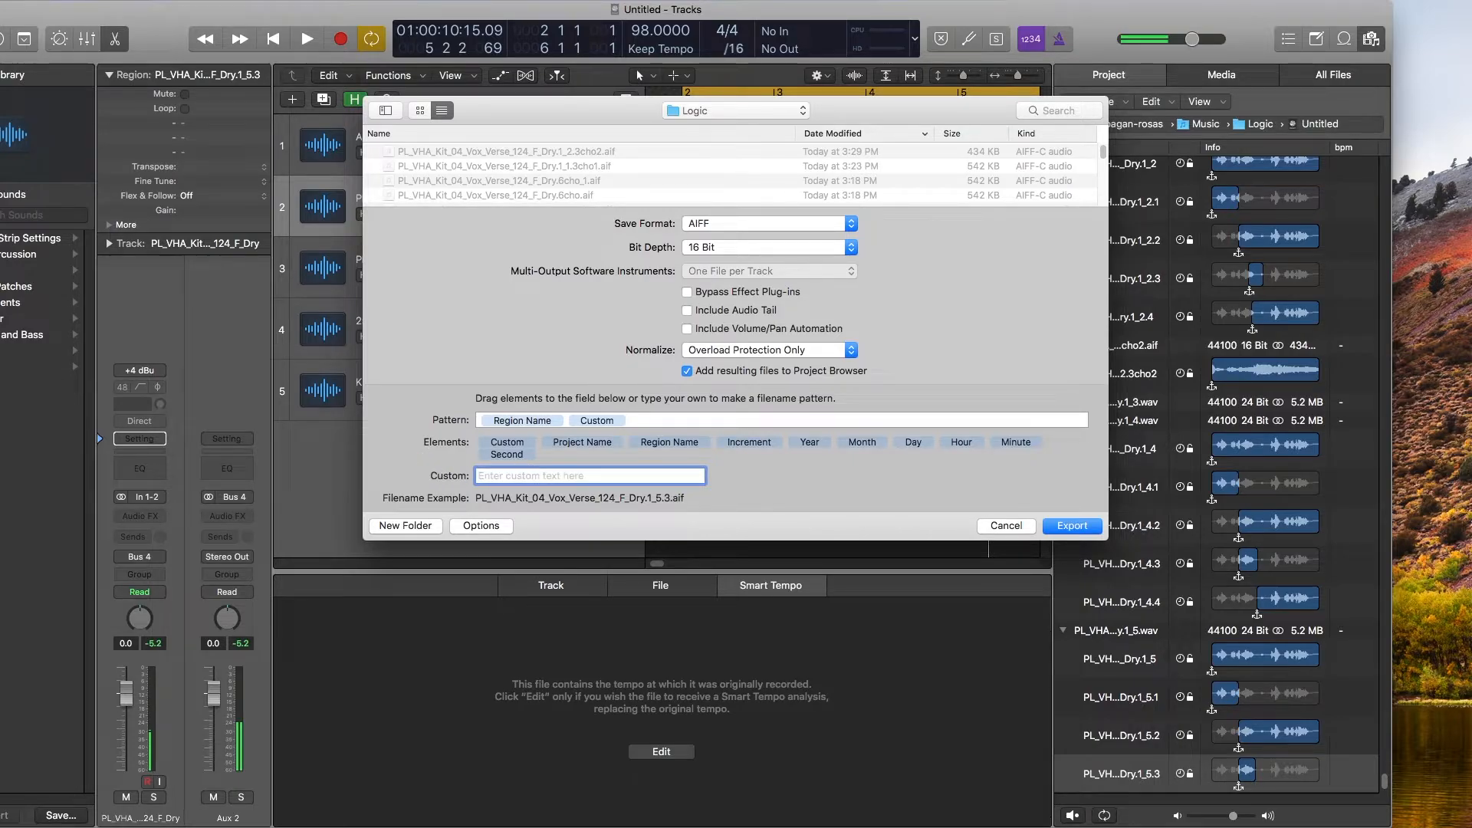
{"action": "type", "text": "run 1"}
{"action": "left_click", "coordinate": [1086, 529]}
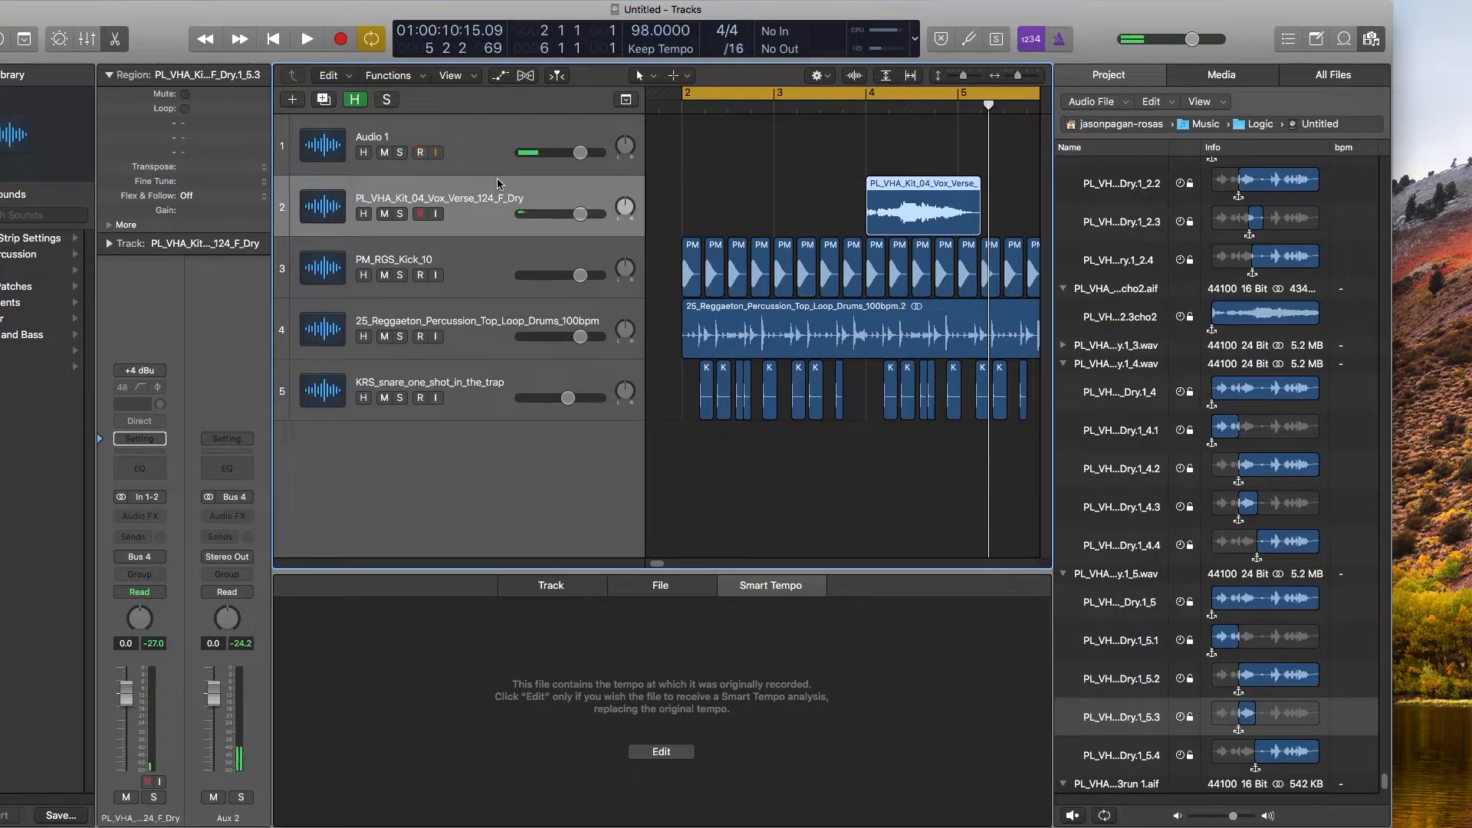
- Mute the vocal track and create one software instrument track below it
{"action": "left_click", "coordinate": [385, 214]}
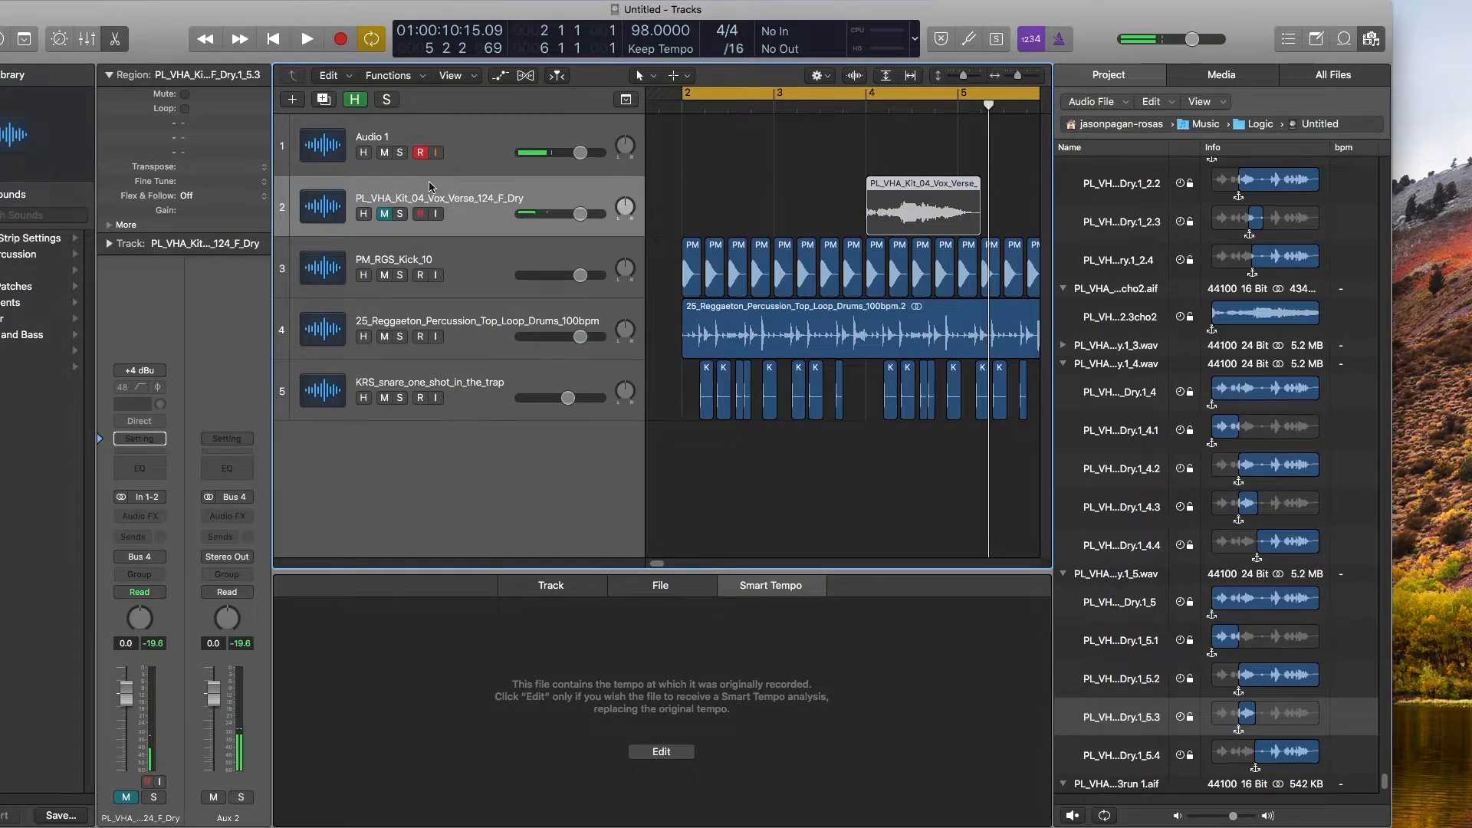
{"action": "key", "text": "alt+super+n"}
{"action": "left_click", "coordinate": [499, 54]}
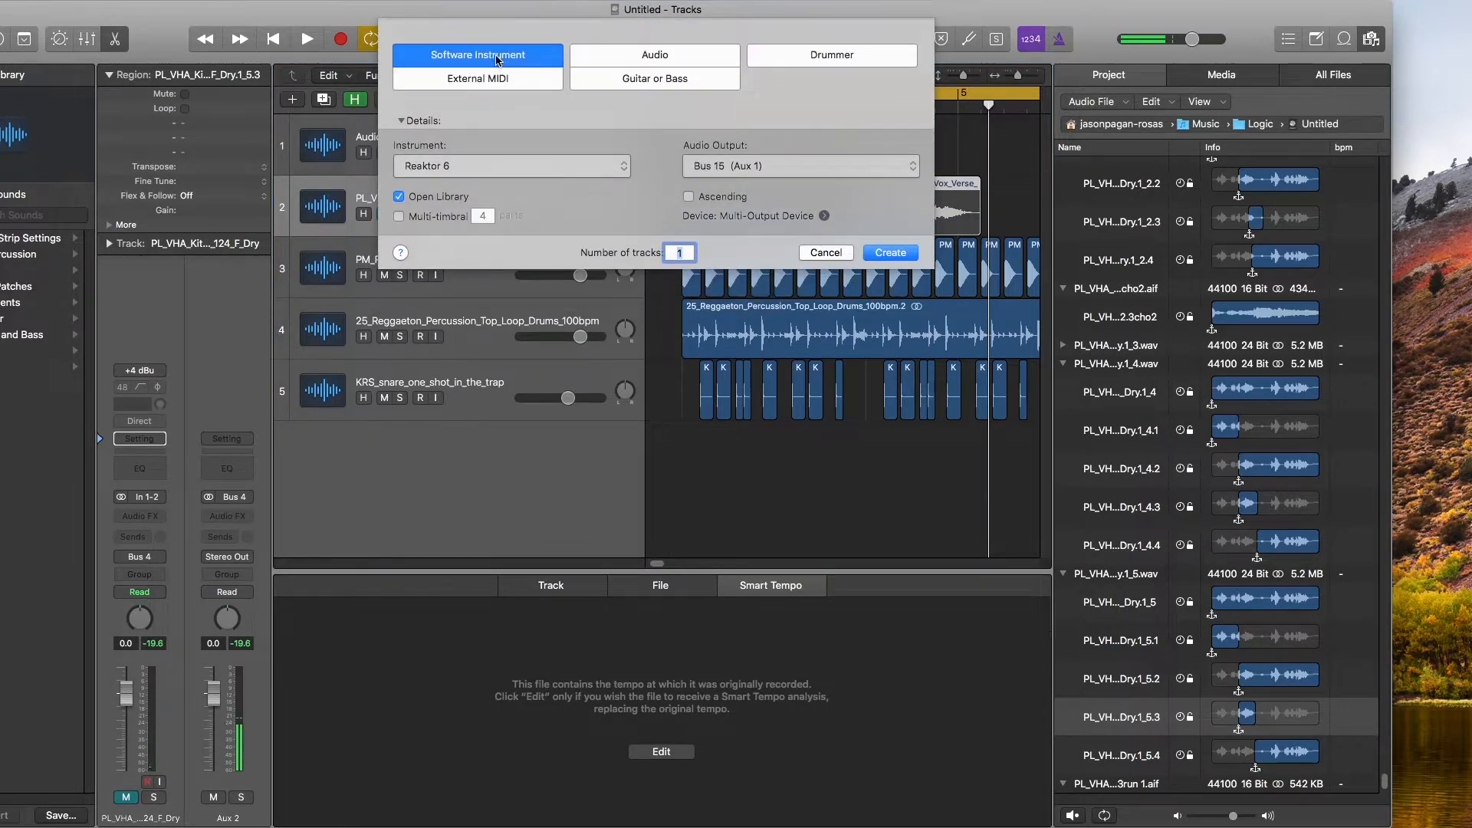
{"action": "left_click", "coordinate": [888, 253]}
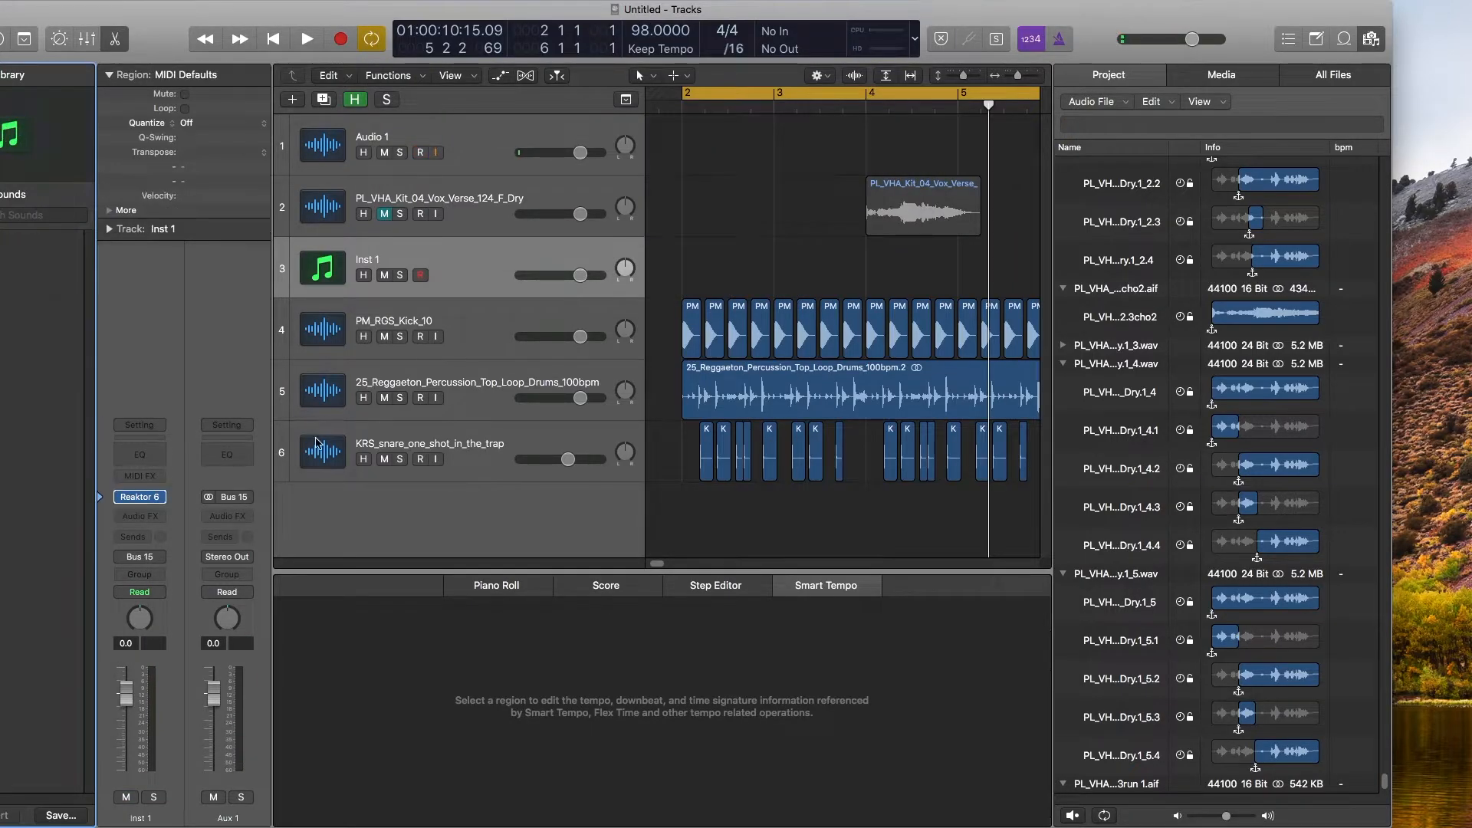
- Load a stereo Alchemy on the Inst 1 track and initialize its preset in the advanced view
{"action": "left_click", "coordinate": [160, 498]}
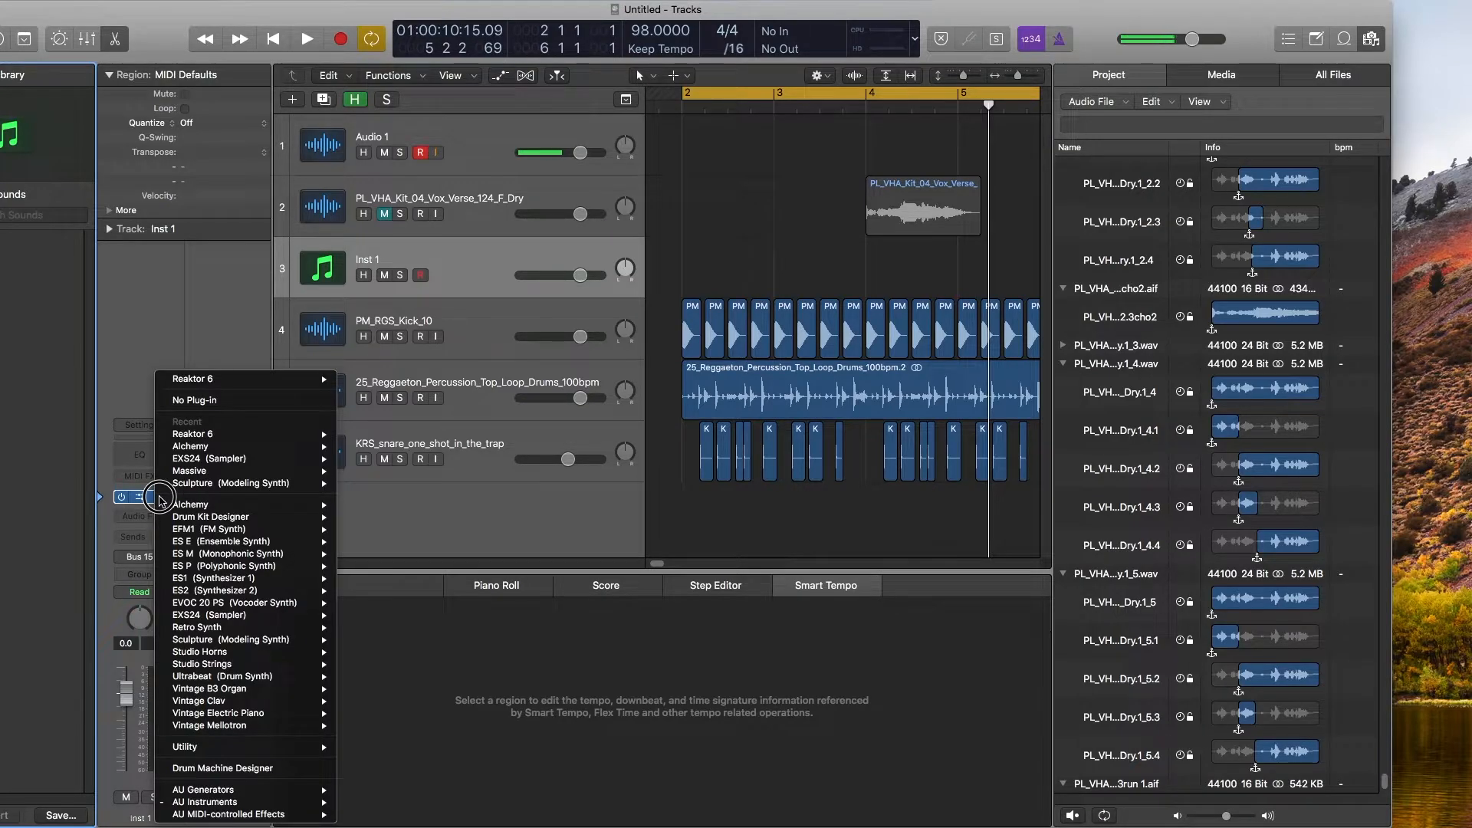
{"action": "mouse_move", "coordinate": [188, 506]}
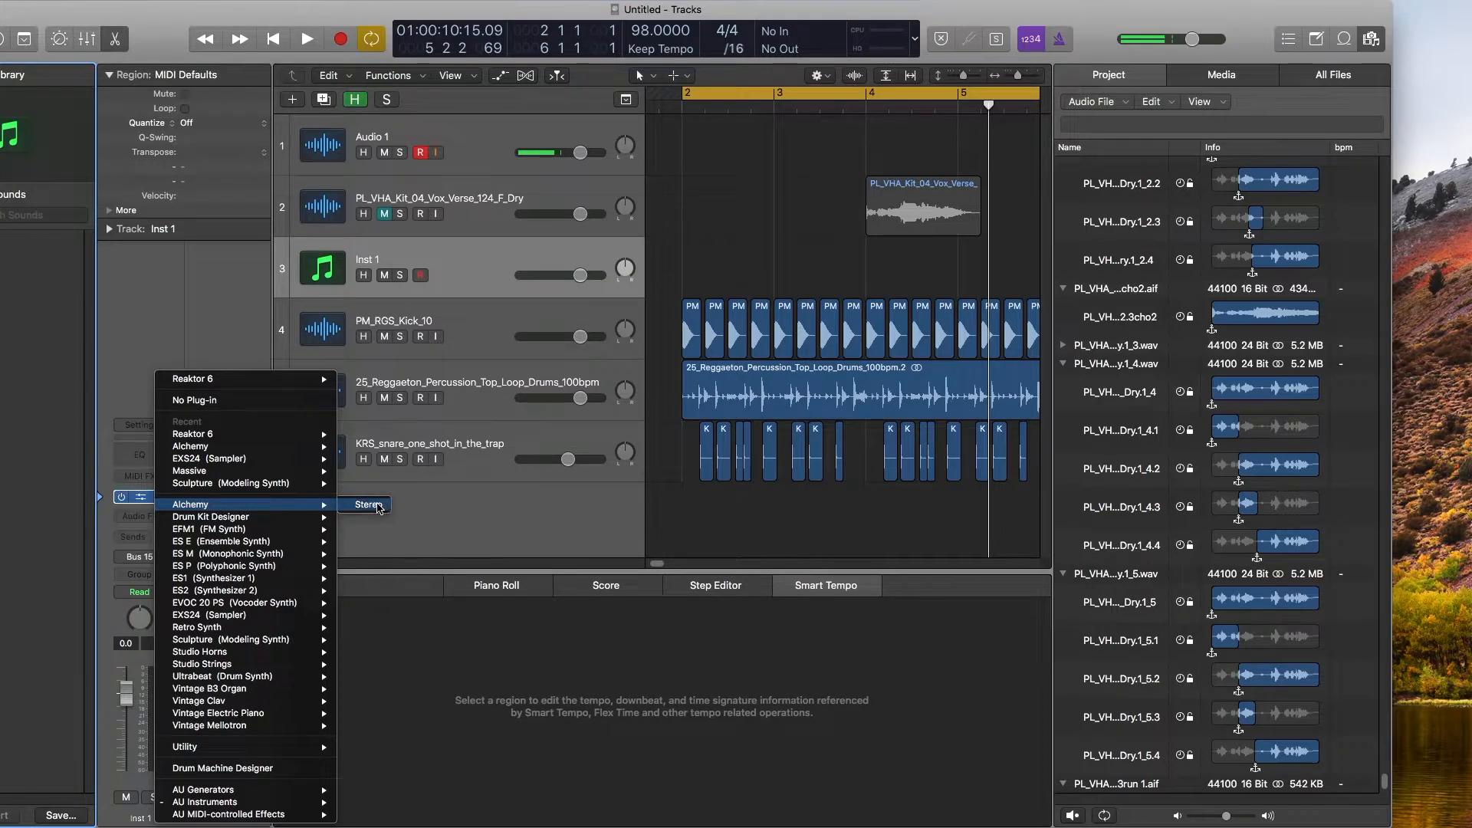
{"action": "left_click", "coordinate": [377, 506]}
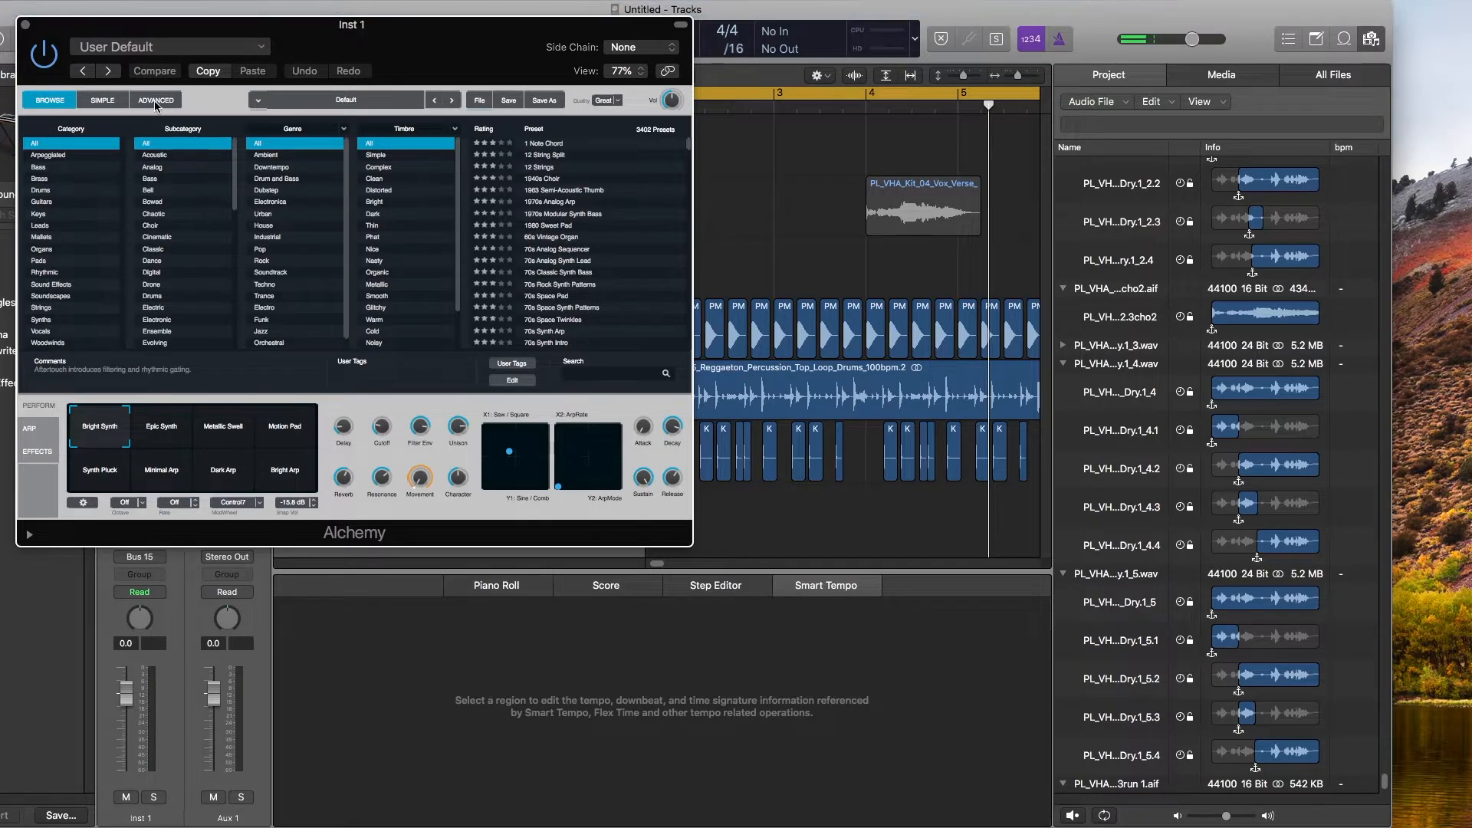
{"action": "left_click", "coordinate": [148, 100]}
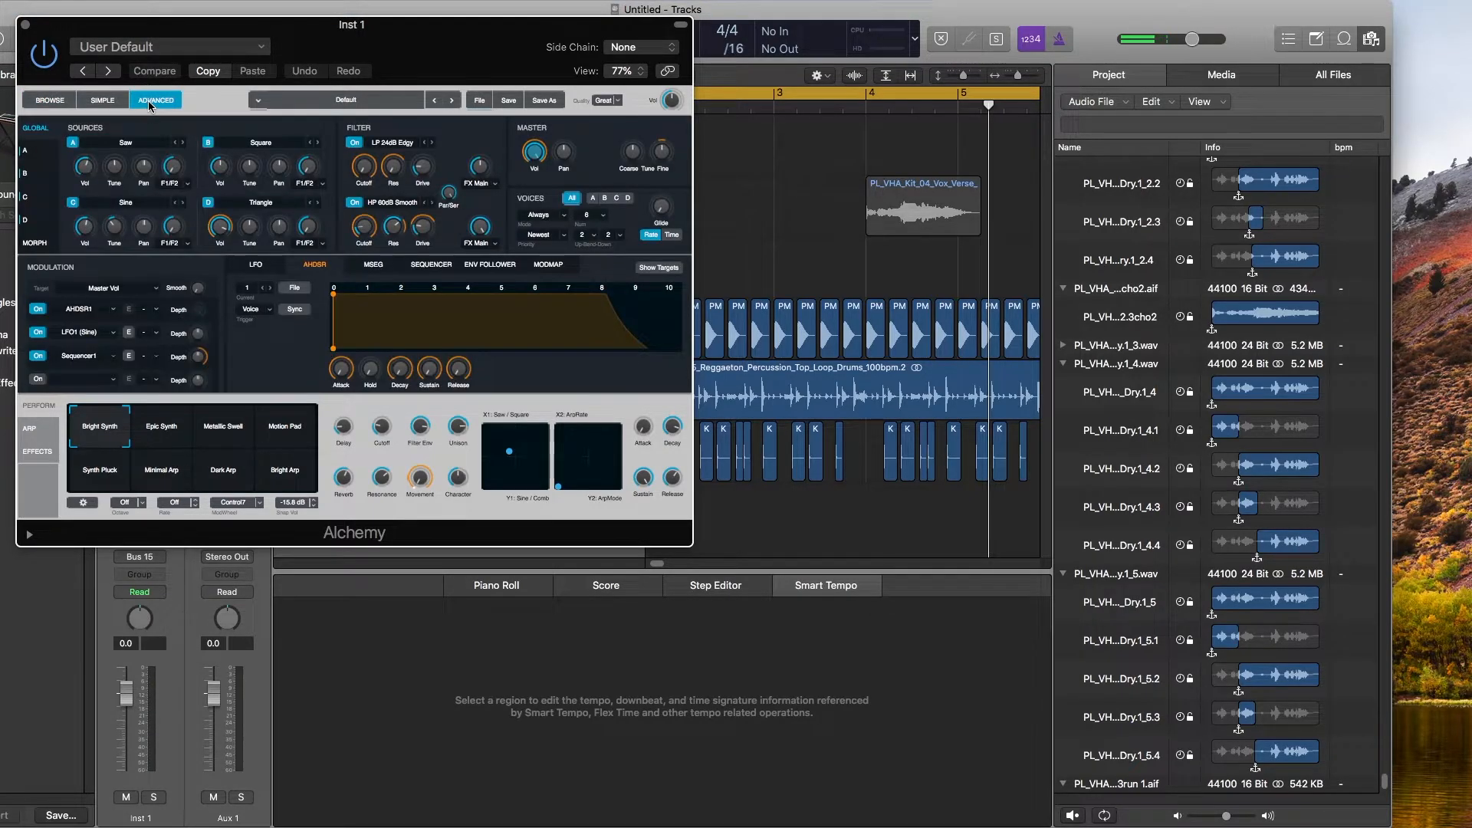
{"action": "left_click", "coordinate": [476, 101]}
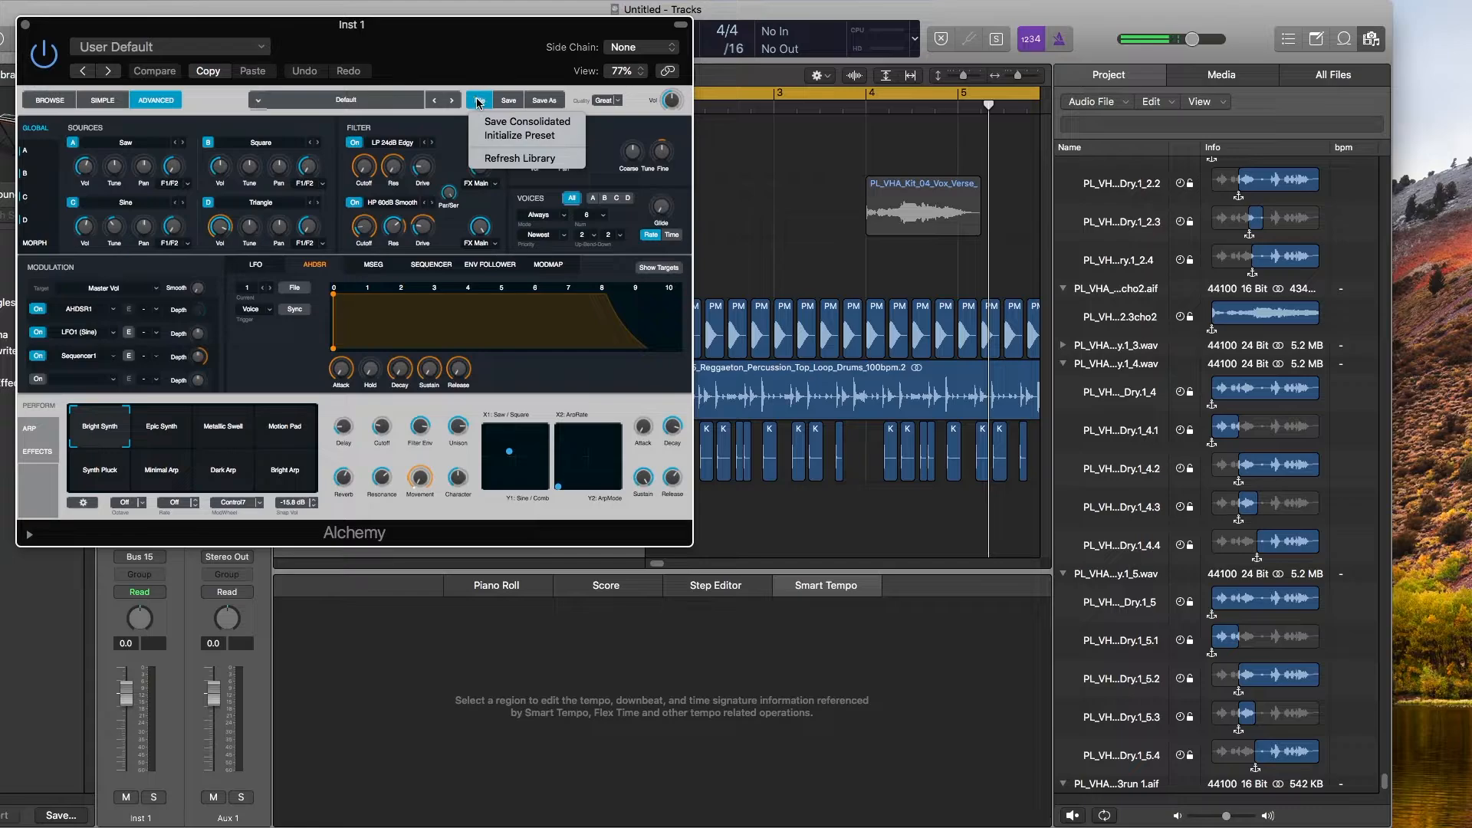
{"action": "left_click", "coordinate": [525, 138]}
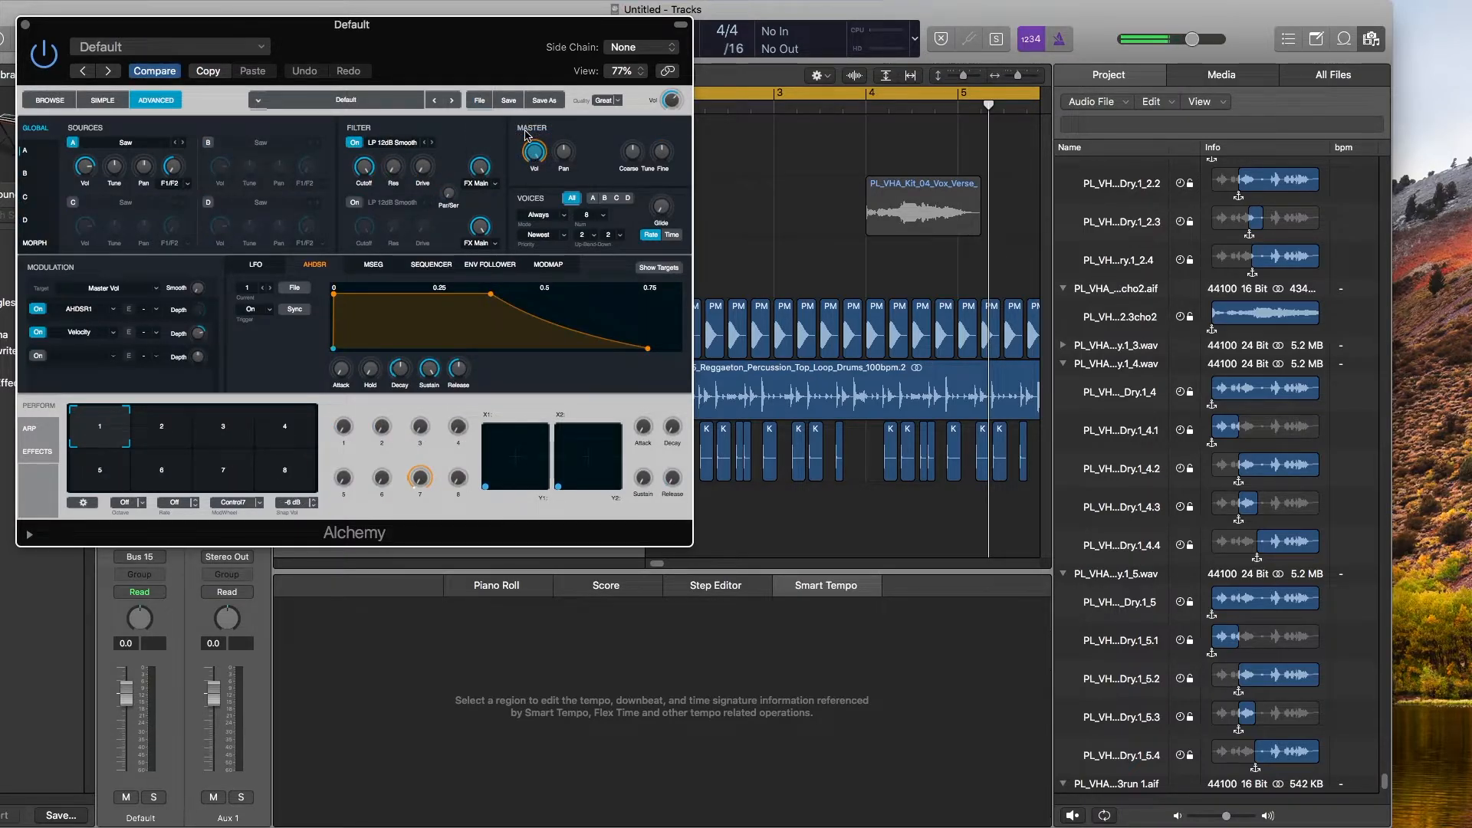
- Import the exported "run 1" vocal AIFF file as audio into Alchemy's source A
{"action": "left_click", "coordinate": [141, 145]}
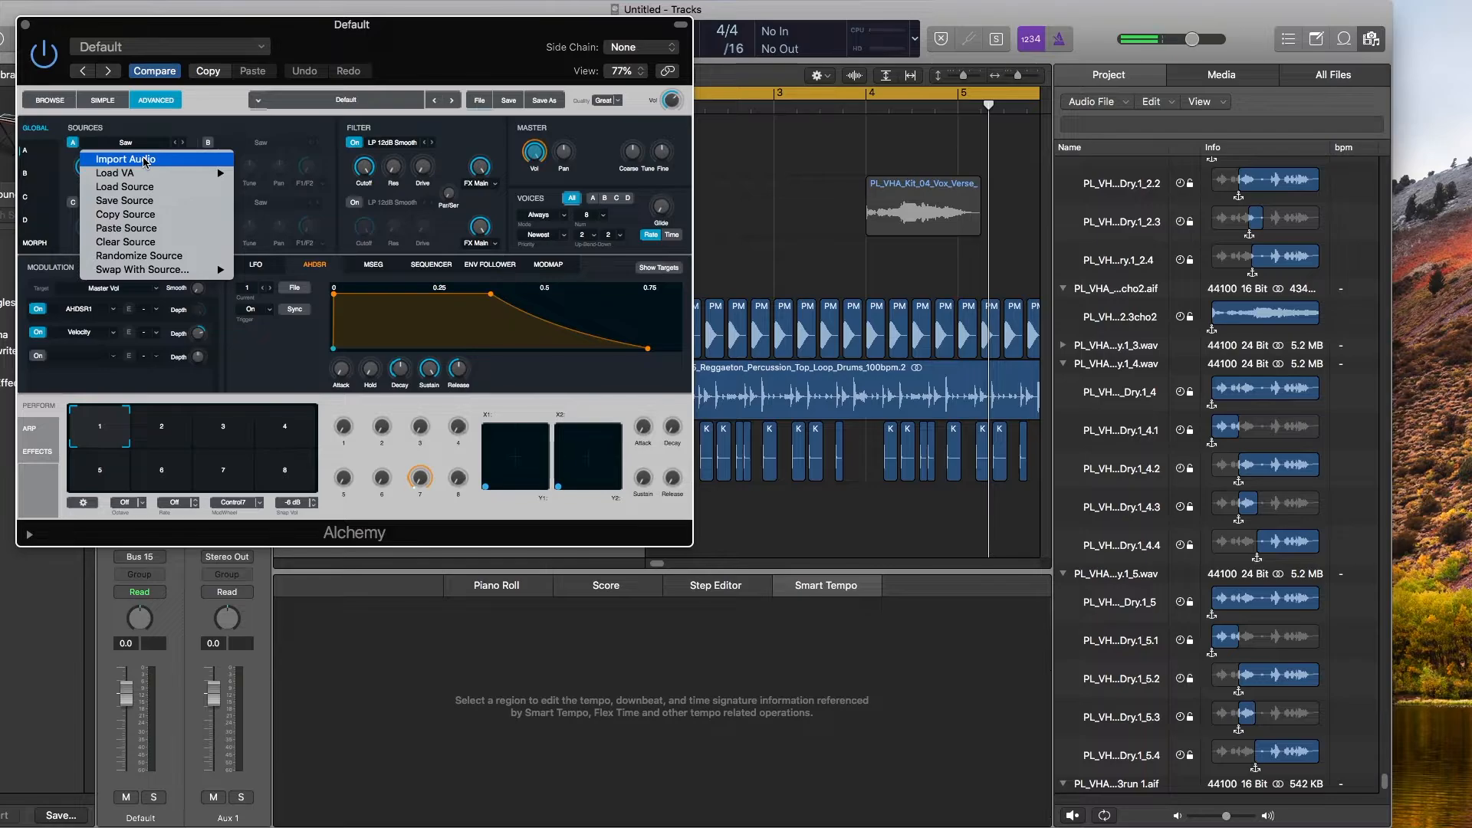
{"action": "left_click", "coordinate": [145, 159]}
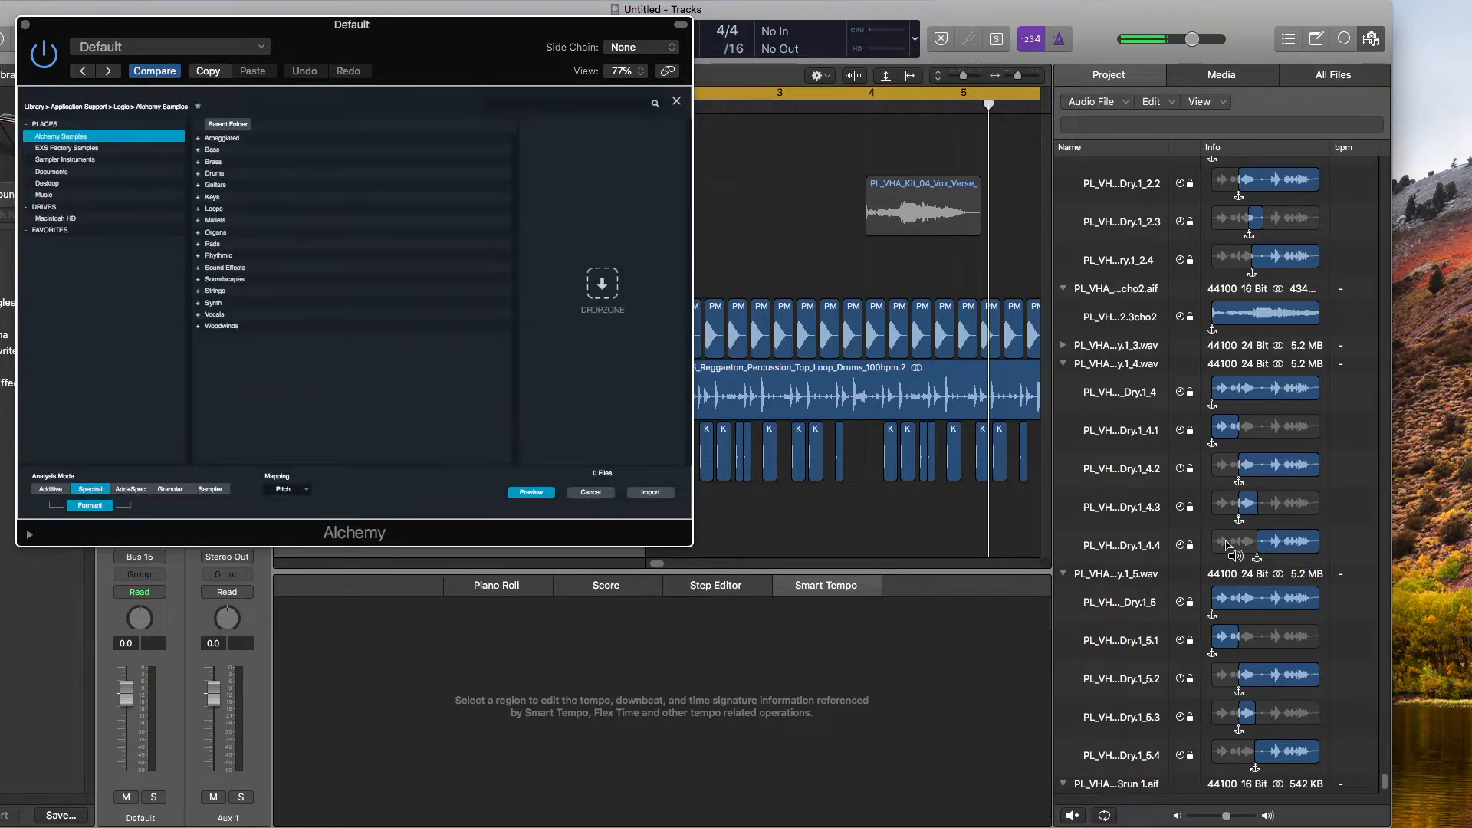
{"action": "scroll", "coordinate": [1227, 544], "scroll_direction": "down", "scroll_amount": 1}
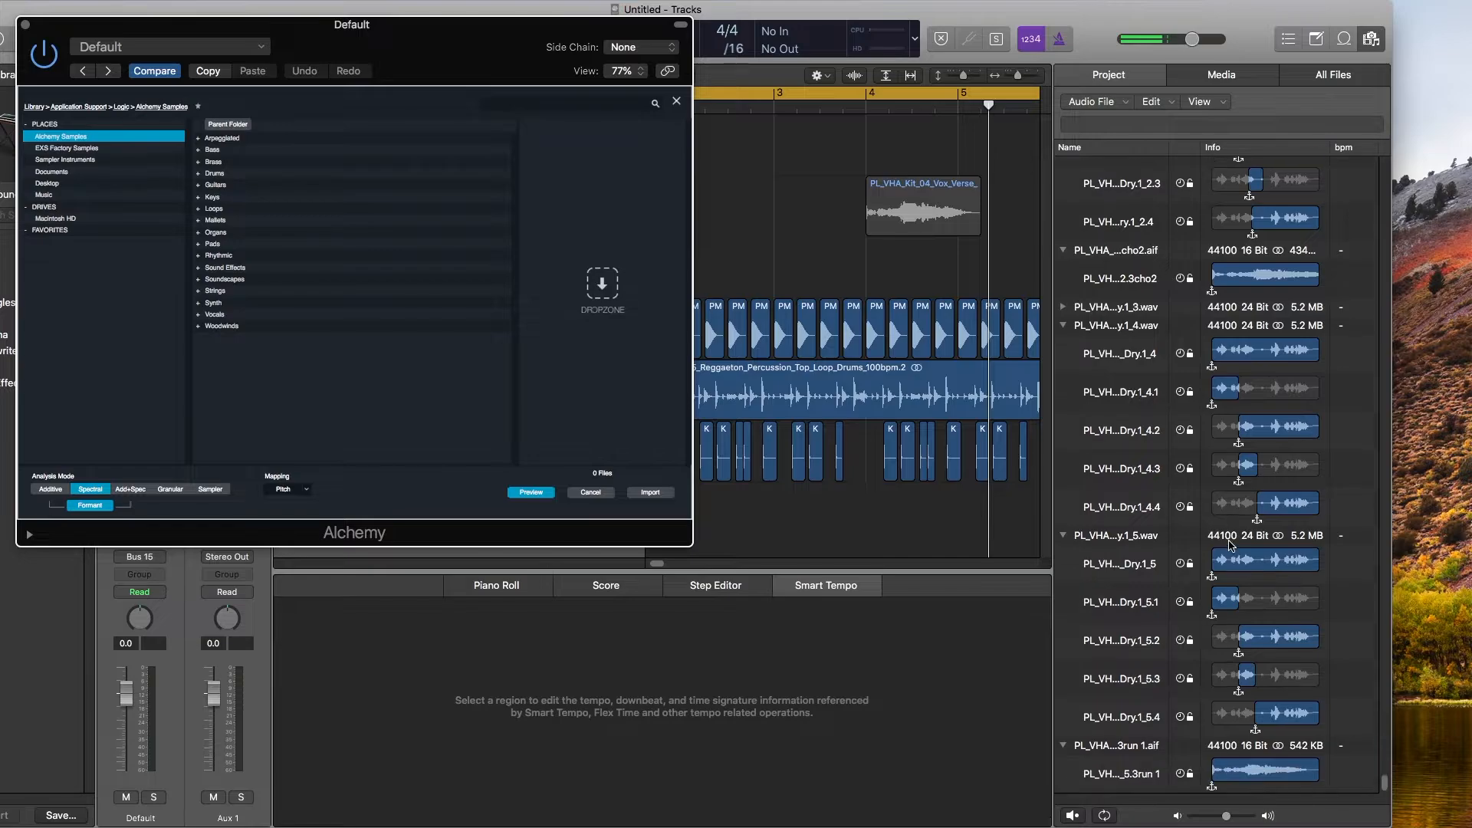
{"action": "left_click", "coordinate": [1137, 751]}
{"action": "left_click_drag", "start_coordinate": [1137, 751], "coordinate": [606, 348]}
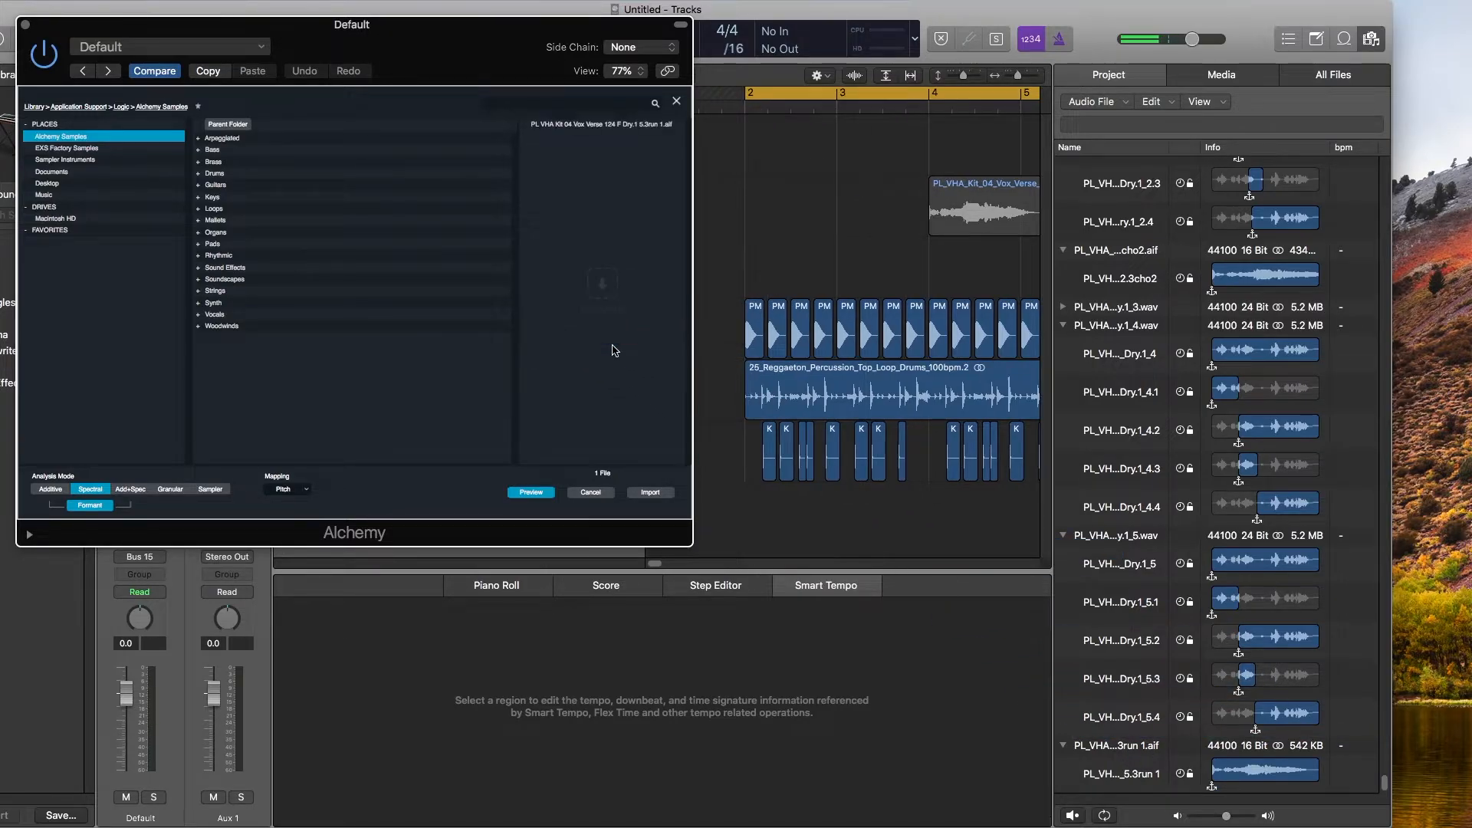
{"action": "left_click", "coordinate": [649, 493]}
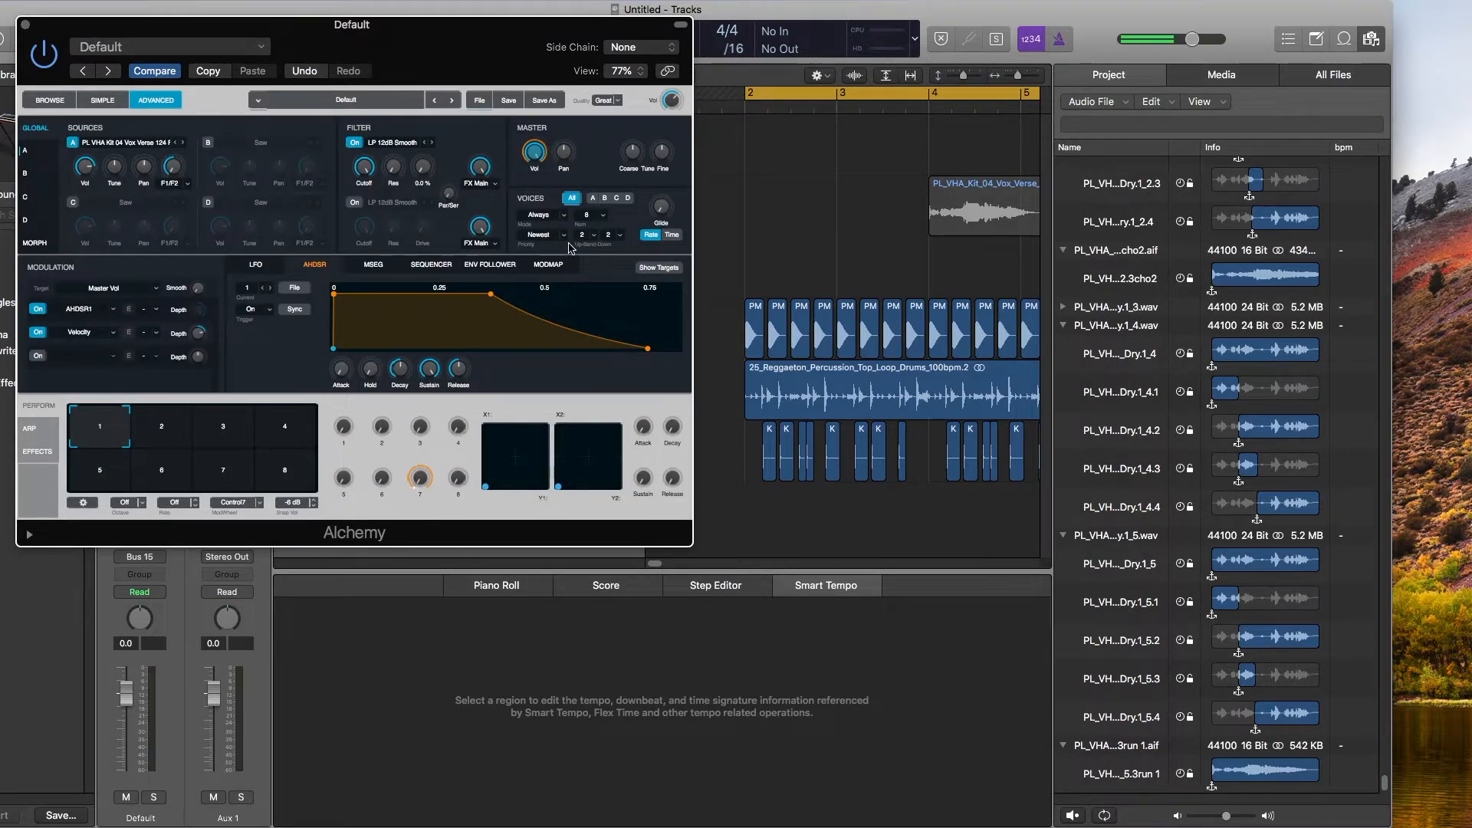
- Limit Alchemy to 1 voice, add a little glide and move its window clear of the channel strip
{"action": "left_click", "coordinate": [604, 215]}
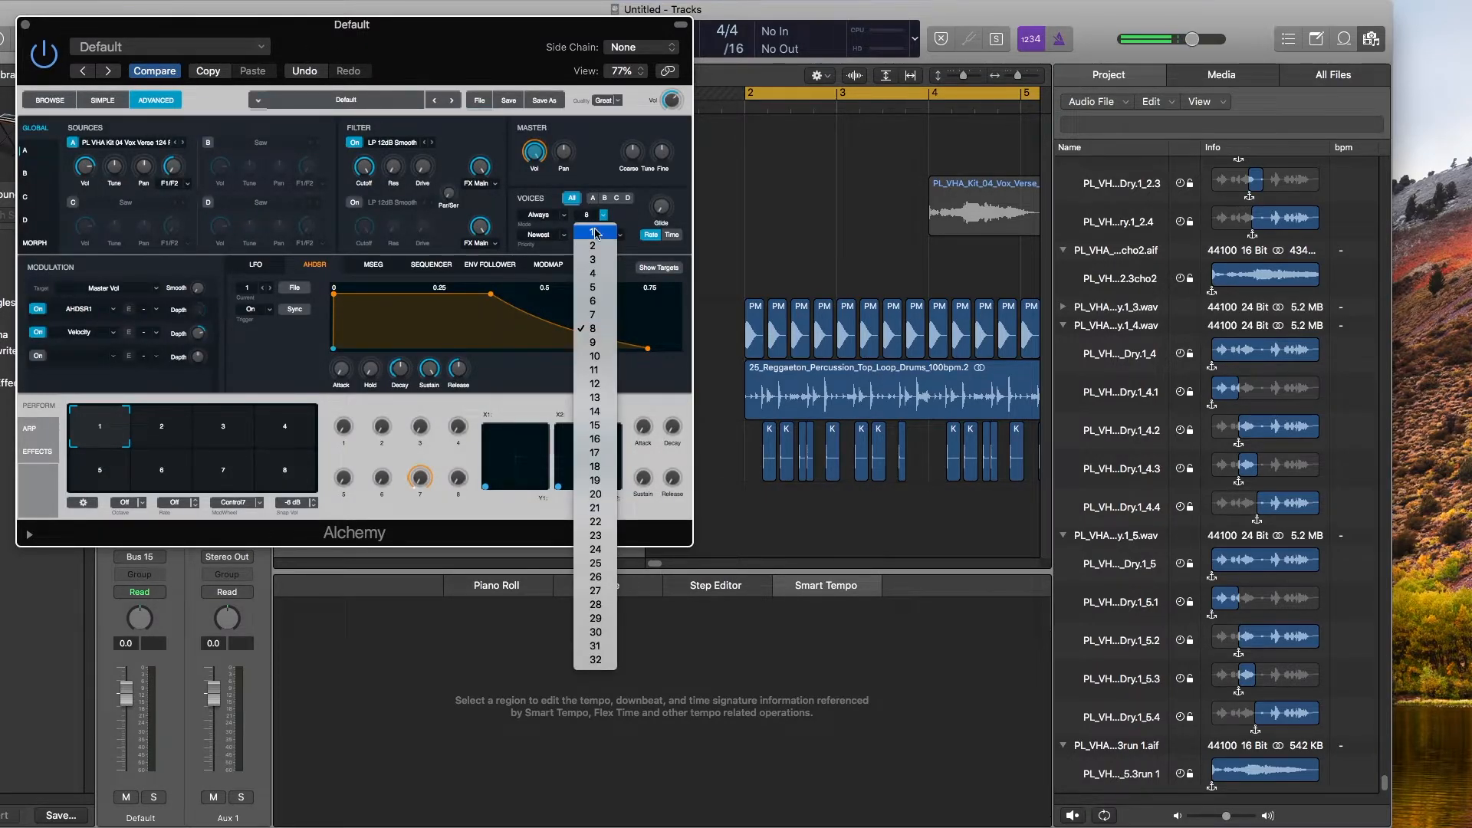
{"action": "left_click", "coordinate": [595, 233]}
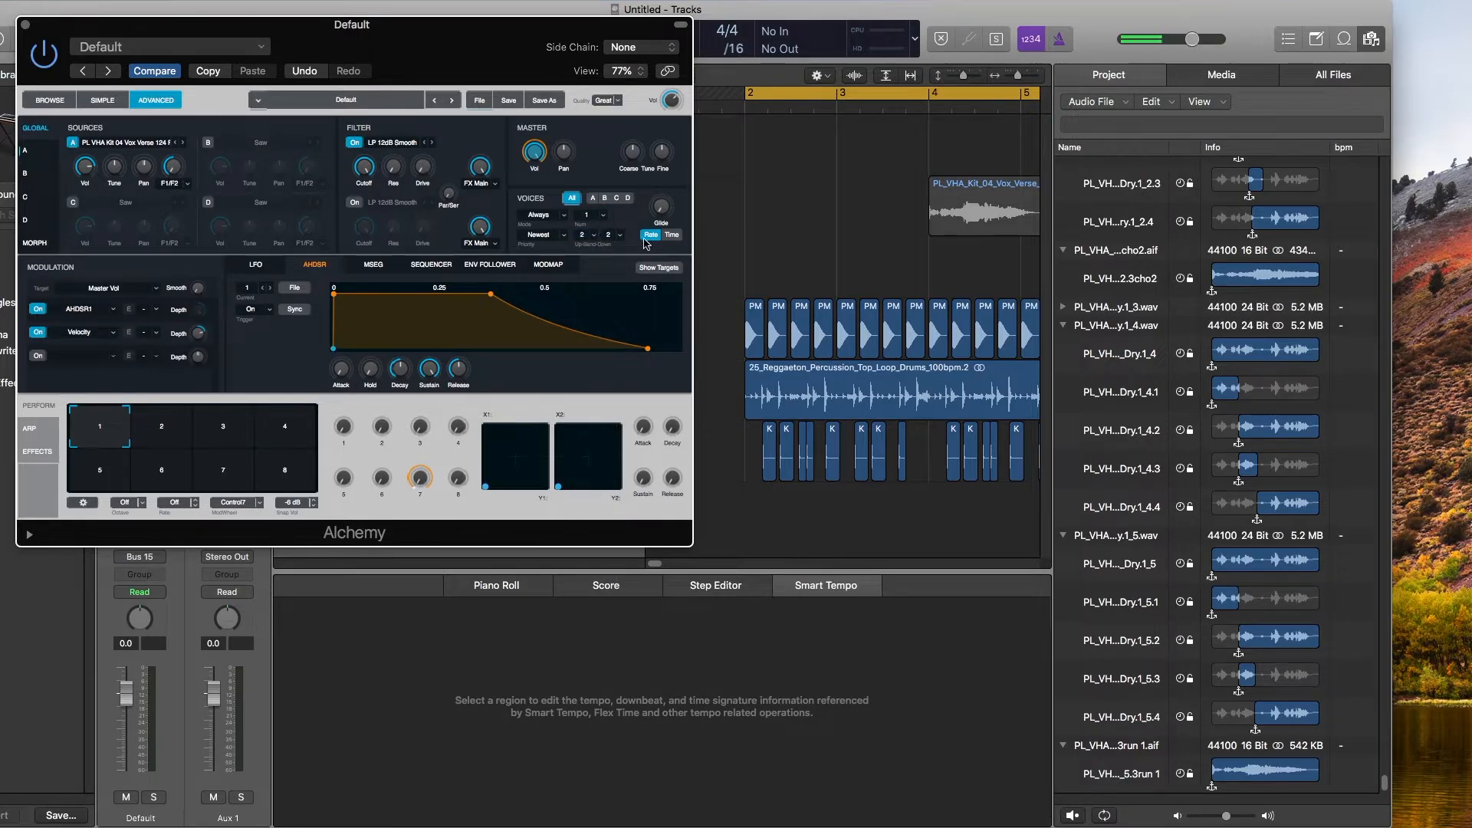
{"action": "left_click_drag", "start_coordinate": [663, 214], "coordinate": [659, 205]}
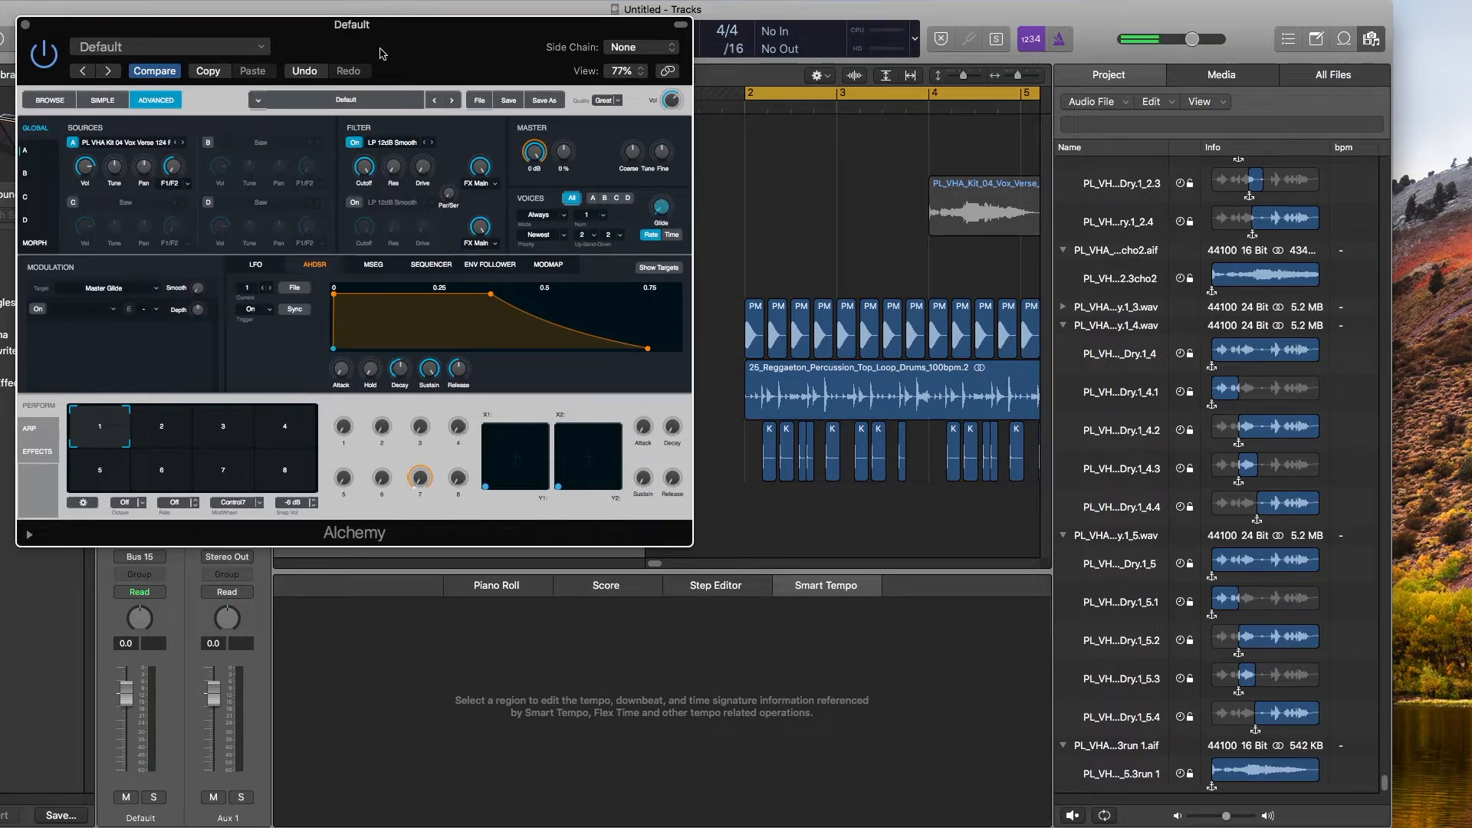
{"action": "left_click_drag", "start_coordinate": [410, 50], "coordinate": [880, 370]}
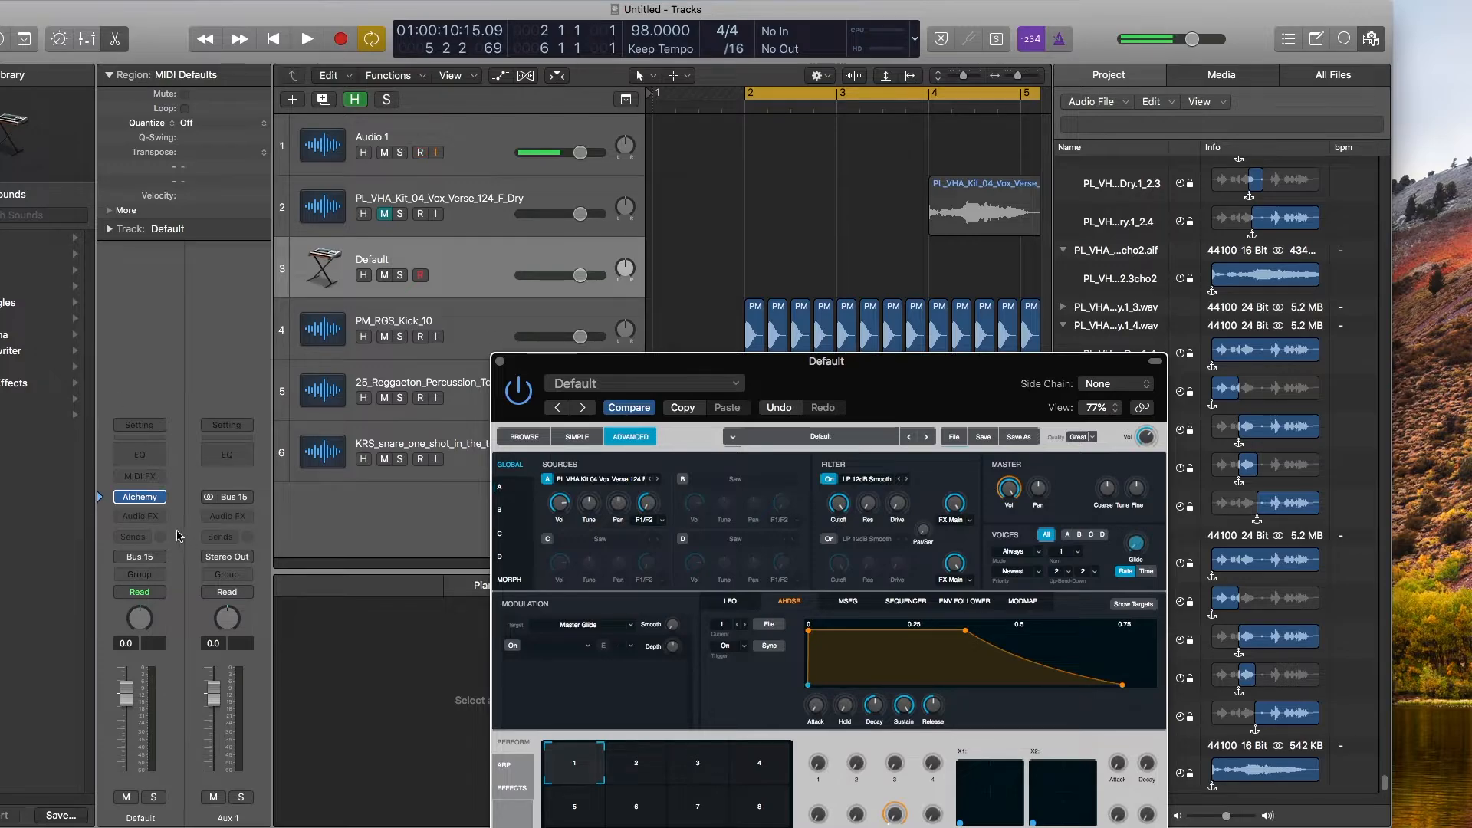
- Insert the Little Radiator preamp after Alchemy, turn its noise off, raise the heat and close the plug-in window
{"action": "left_click", "coordinate": [139, 516]}
{"action": "mouse_move", "coordinate": [183, 558]}
{"action": "left_click", "coordinate": [254, 556]}
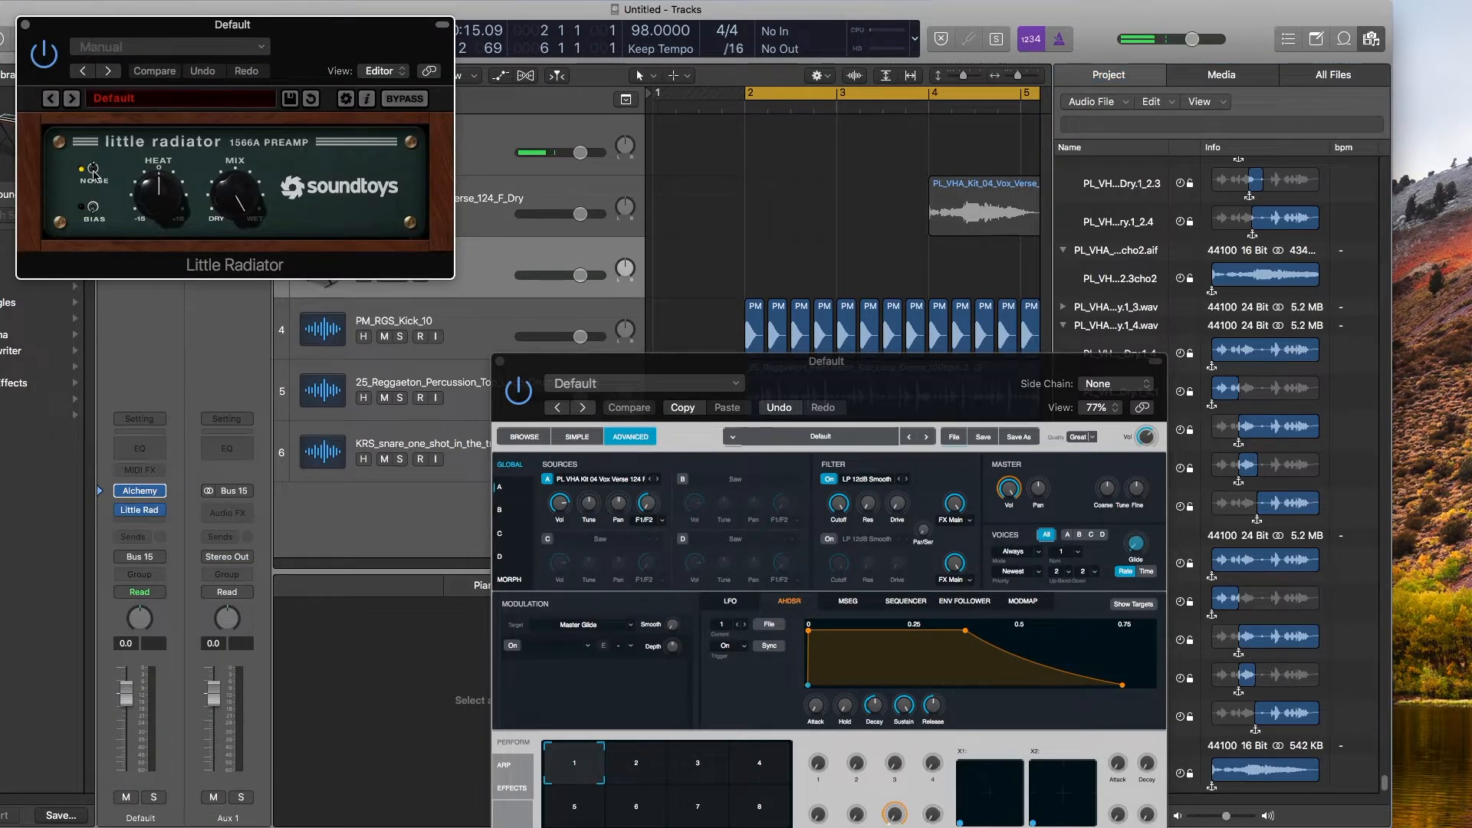
{"action": "left_click", "coordinate": [92, 168]}
{"action": "left_click_drag", "start_coordinate": [171, 184], "coordinate": [171, 165]}
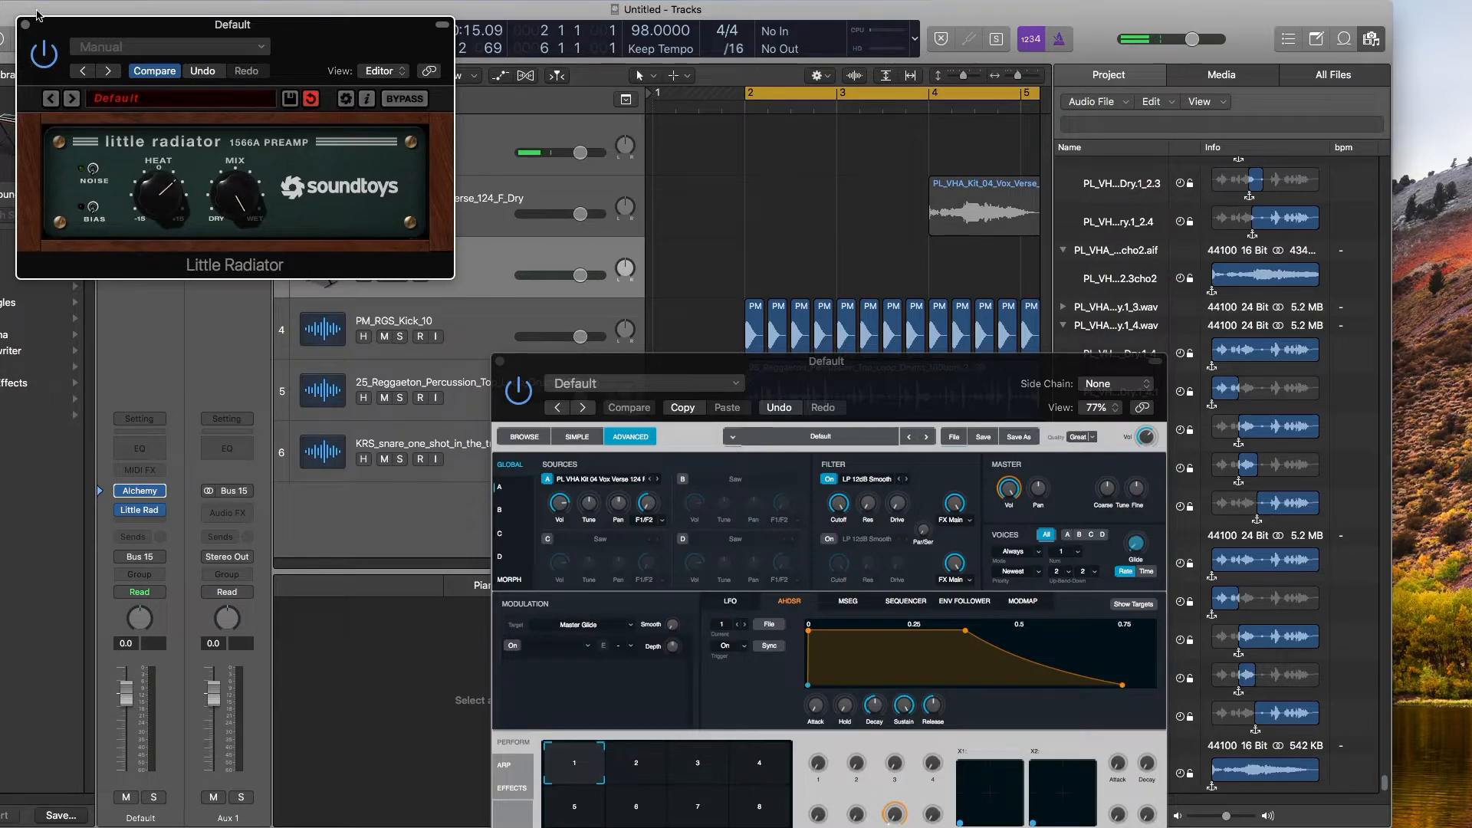
{"action": "left_click", "coordinate": [24, 25]}
- Add a send to Bus 2 on the Alchemy channel and raise its send level
{"action": "left_click", "coordinate": [150, 536]}
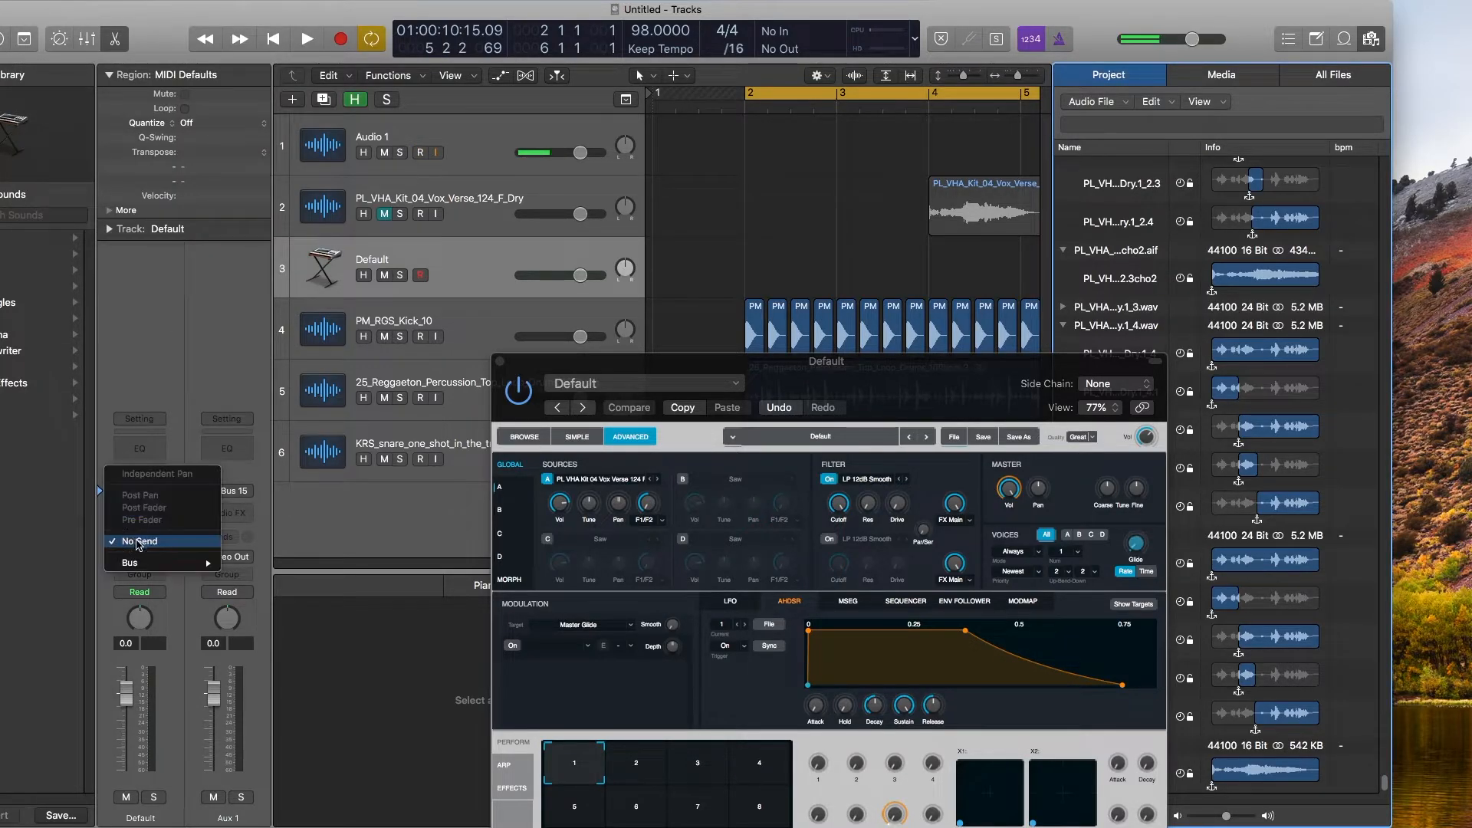
{"action": "mouse_move", "coordinate": [194, 572]}
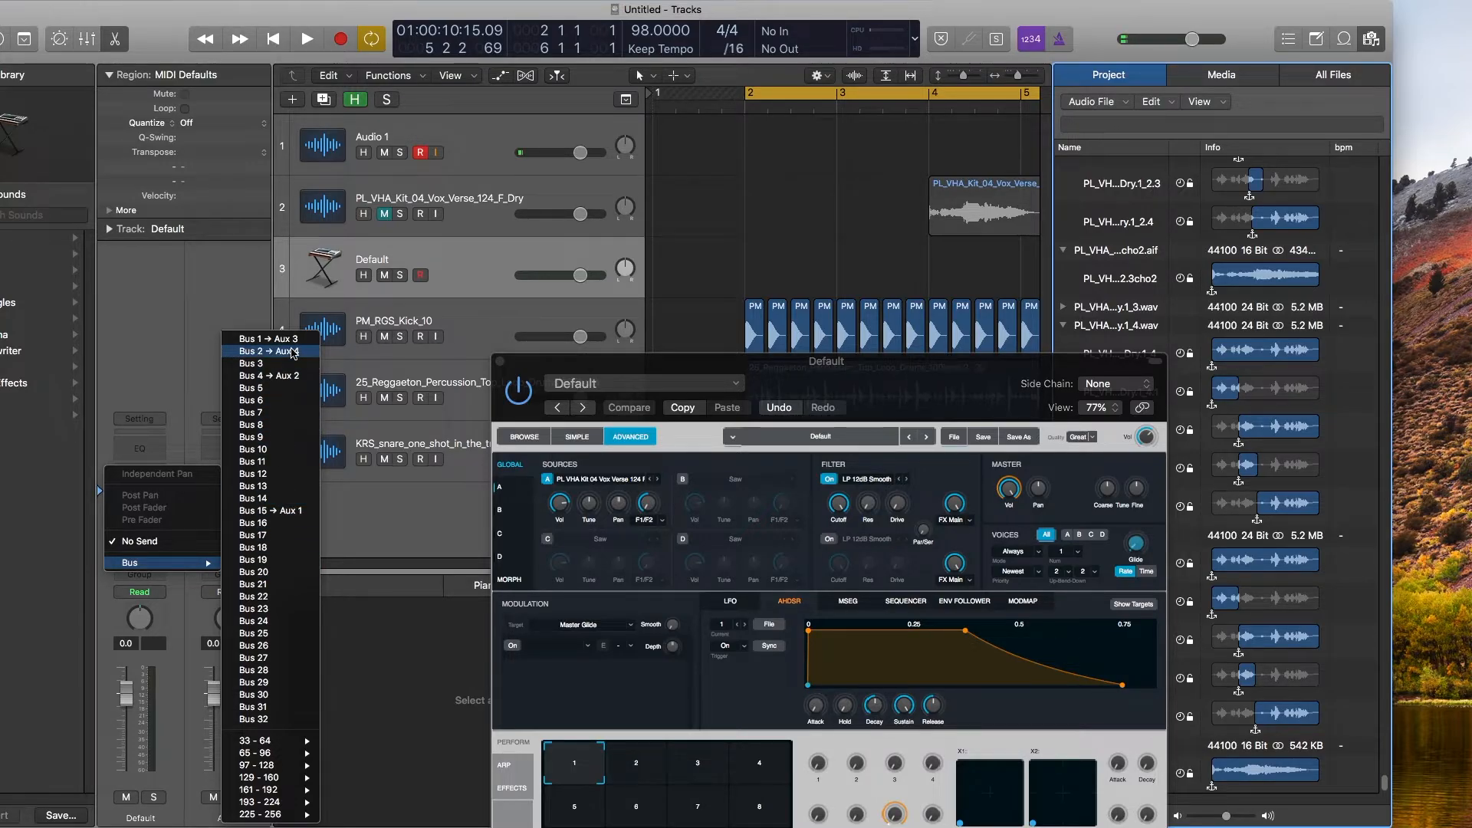
{"action": "left_click", "coordinate": [269, 351]}
{"action": "left_click_drag", "start_coordinate": [162, 528], "coordinate": [163, 480]}
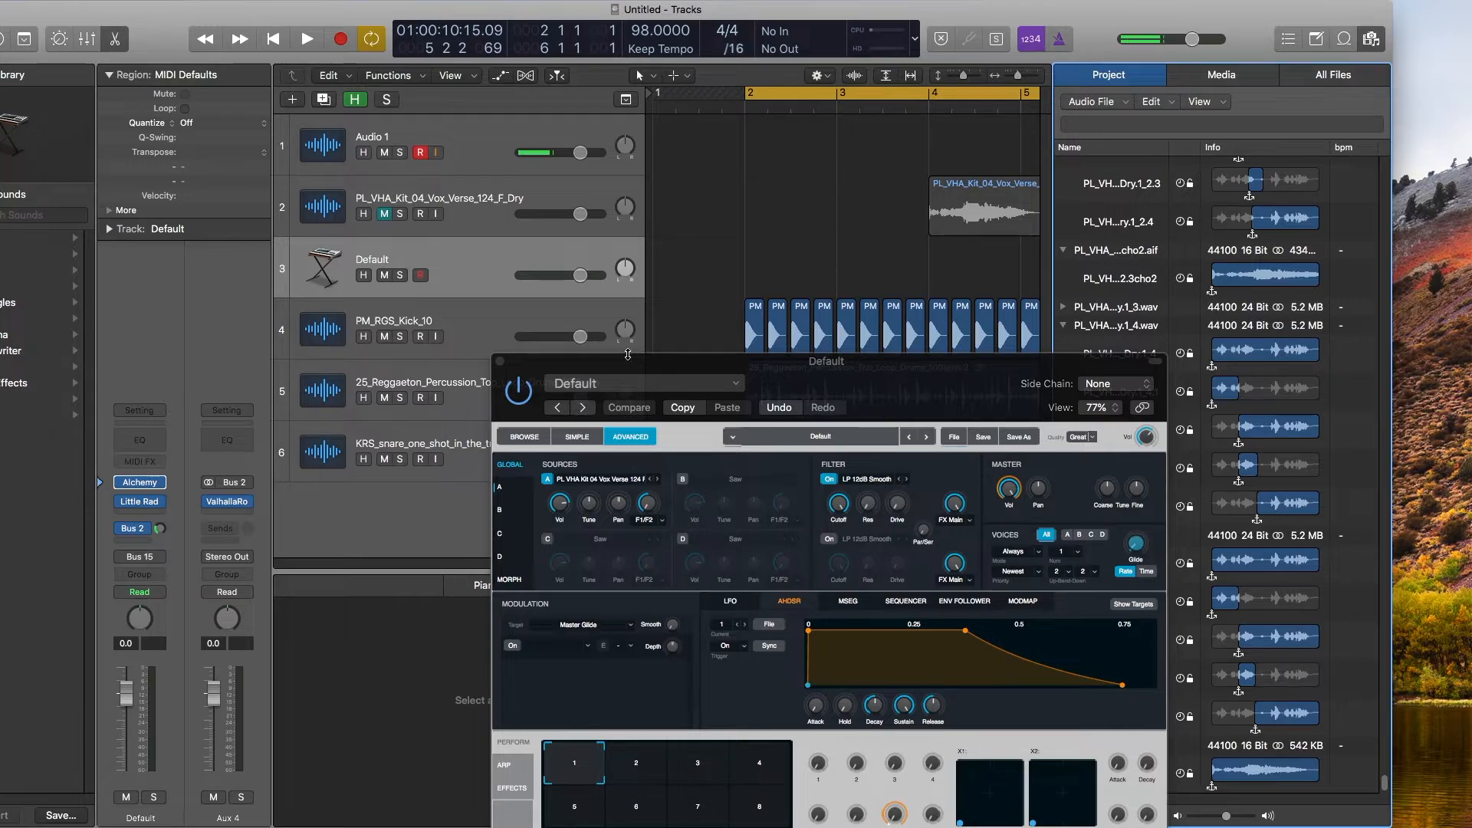
- Uncover the arrangement, play the beat to audition the Alchemy vocal instrument with it, and stop playback
{"action": "left_click_drag", "start_coordinate": [850, 367], "coordinate": [506, 446]}
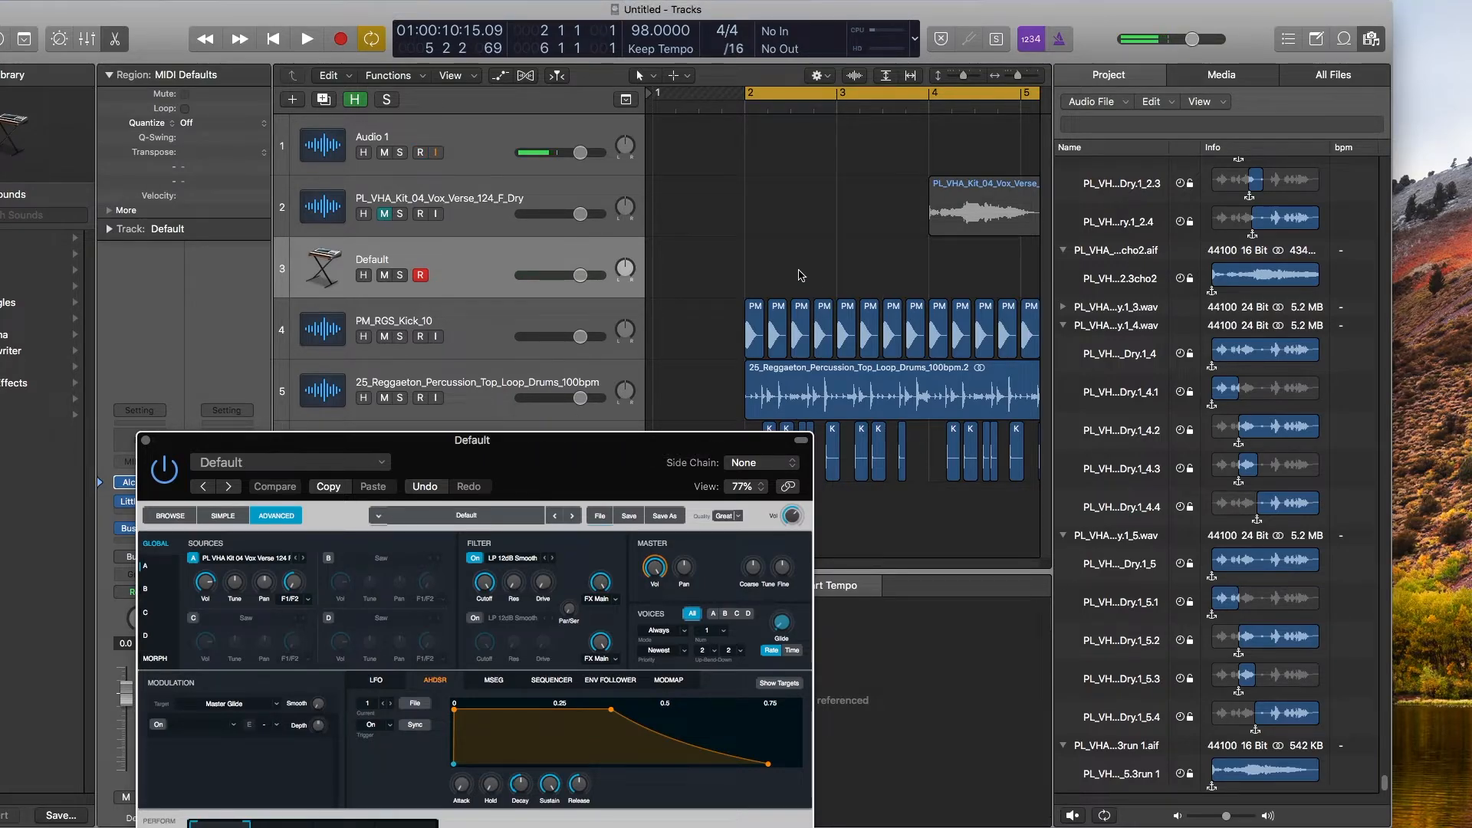
{"action": "left_click", "coordinate": [805, 268]}
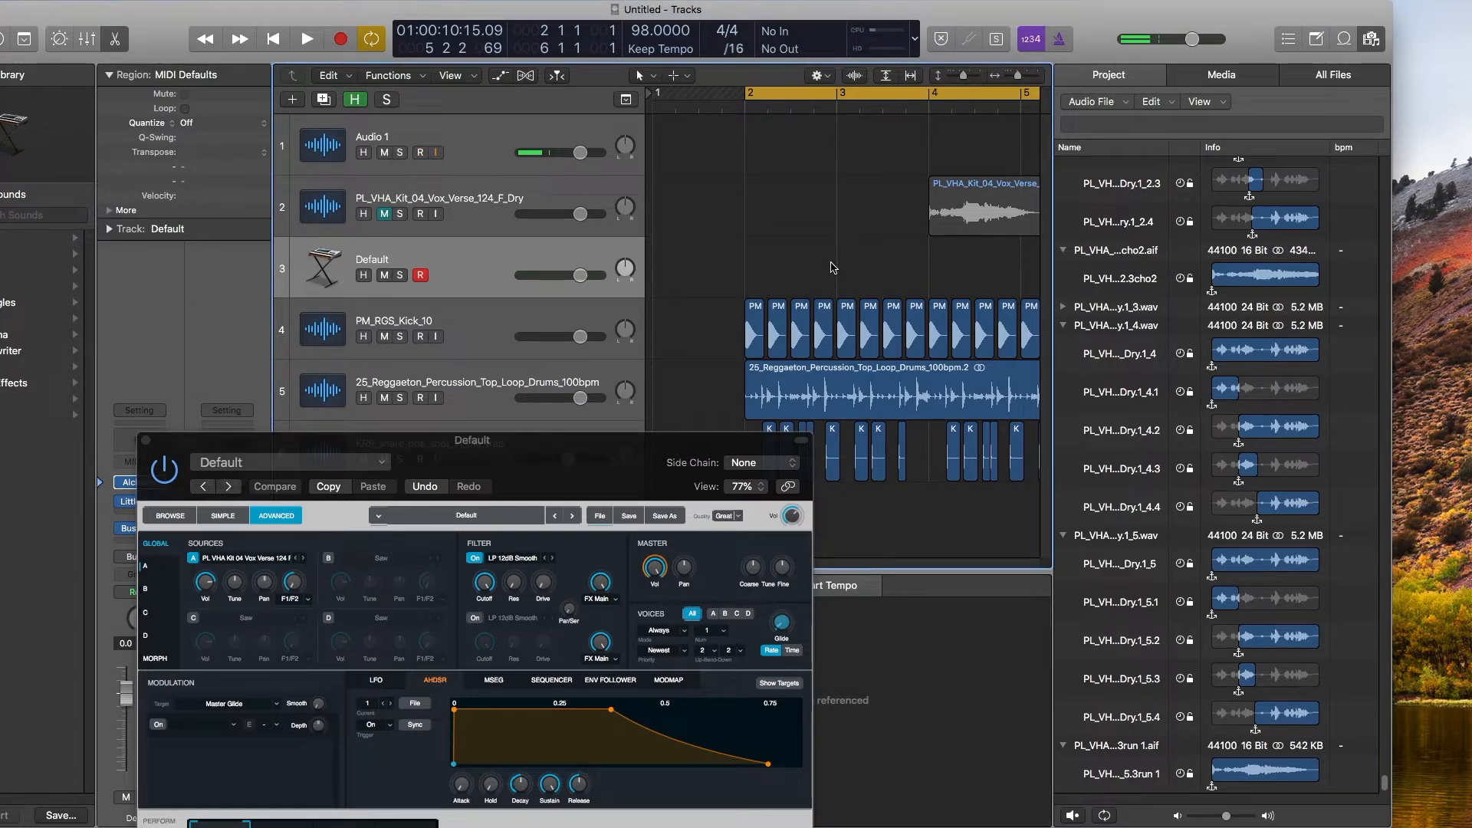
{"action": "key", "text": "space"}
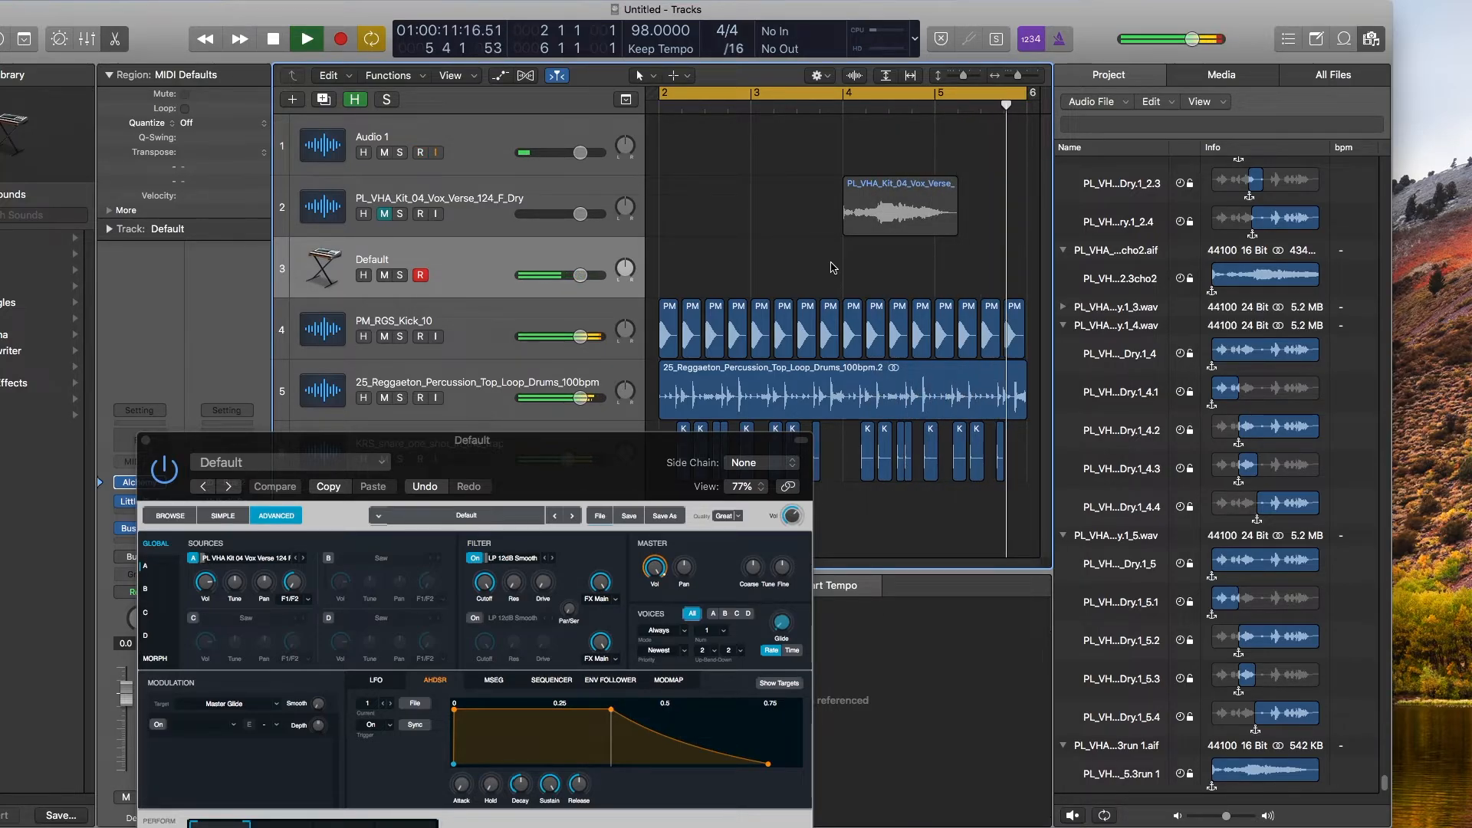
{"action": "key", "text": "space"}
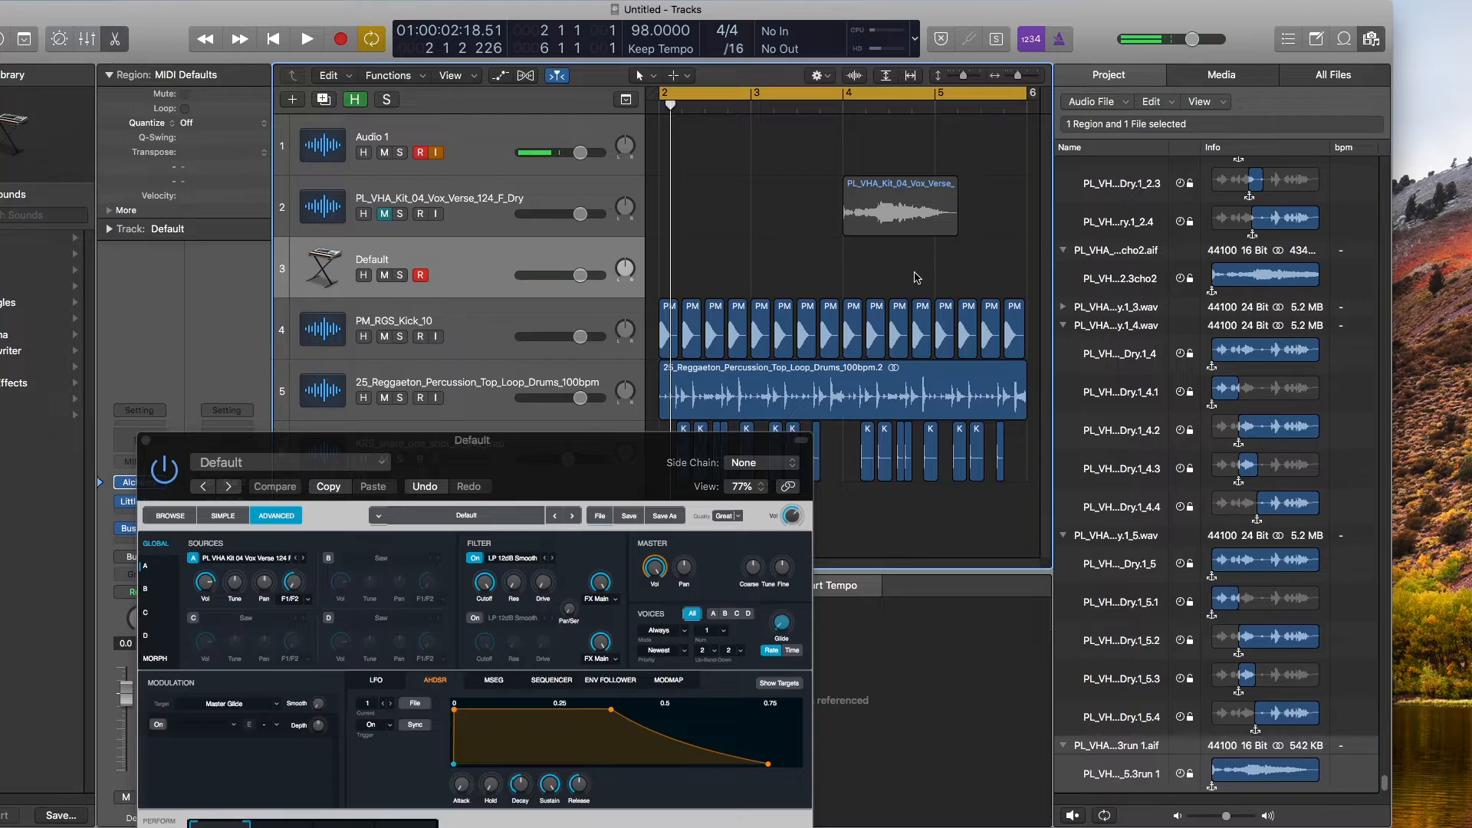
{"action": "left_click_drag", "start_coordinate": [556, 461], "coordinate": [576, 269]}
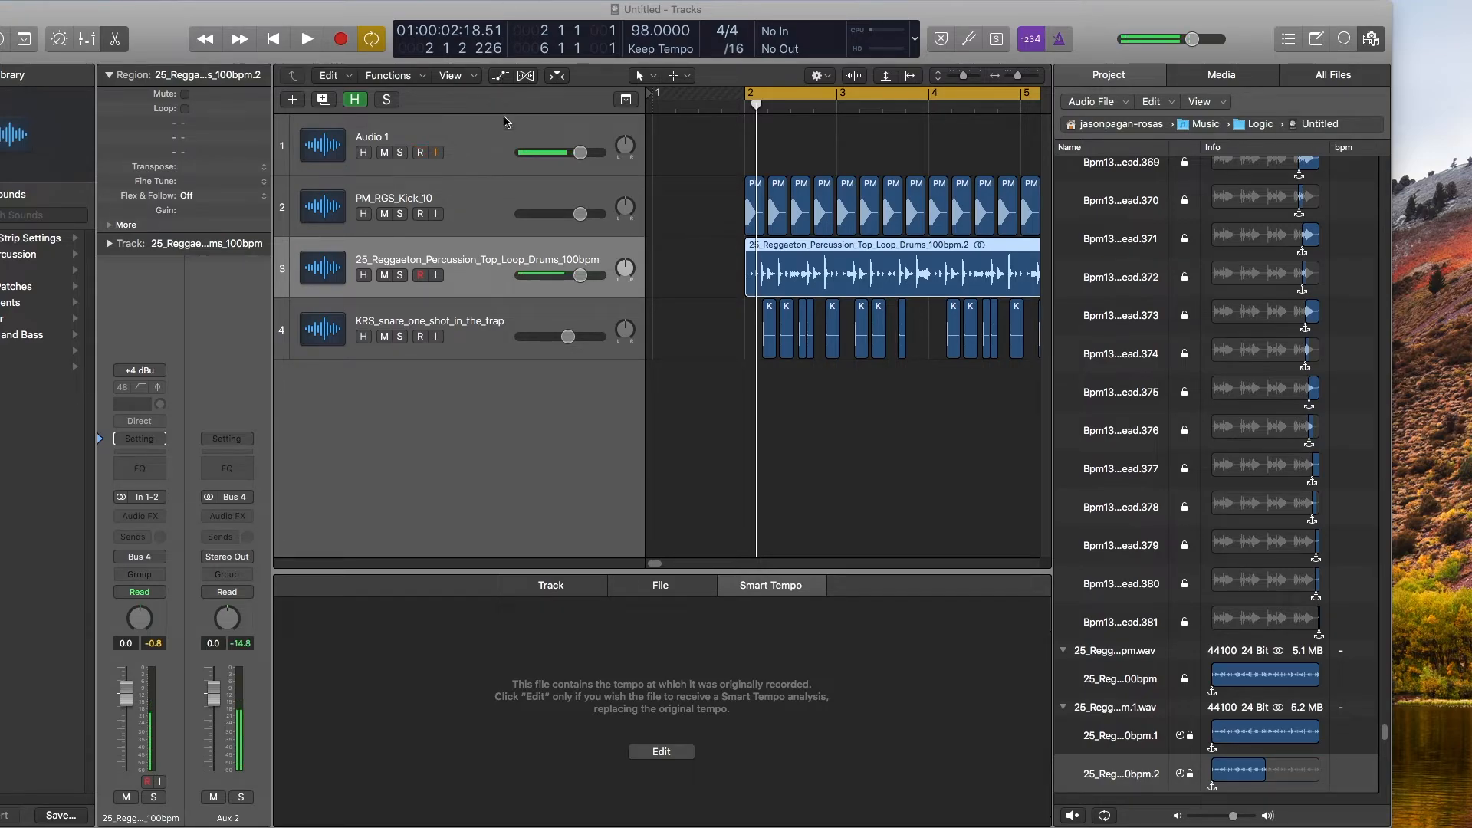
- Create one software instrument track directly below the PM_RGS_Kick_10 track
{"action": "left_click", "coordinate": [494, 191]}
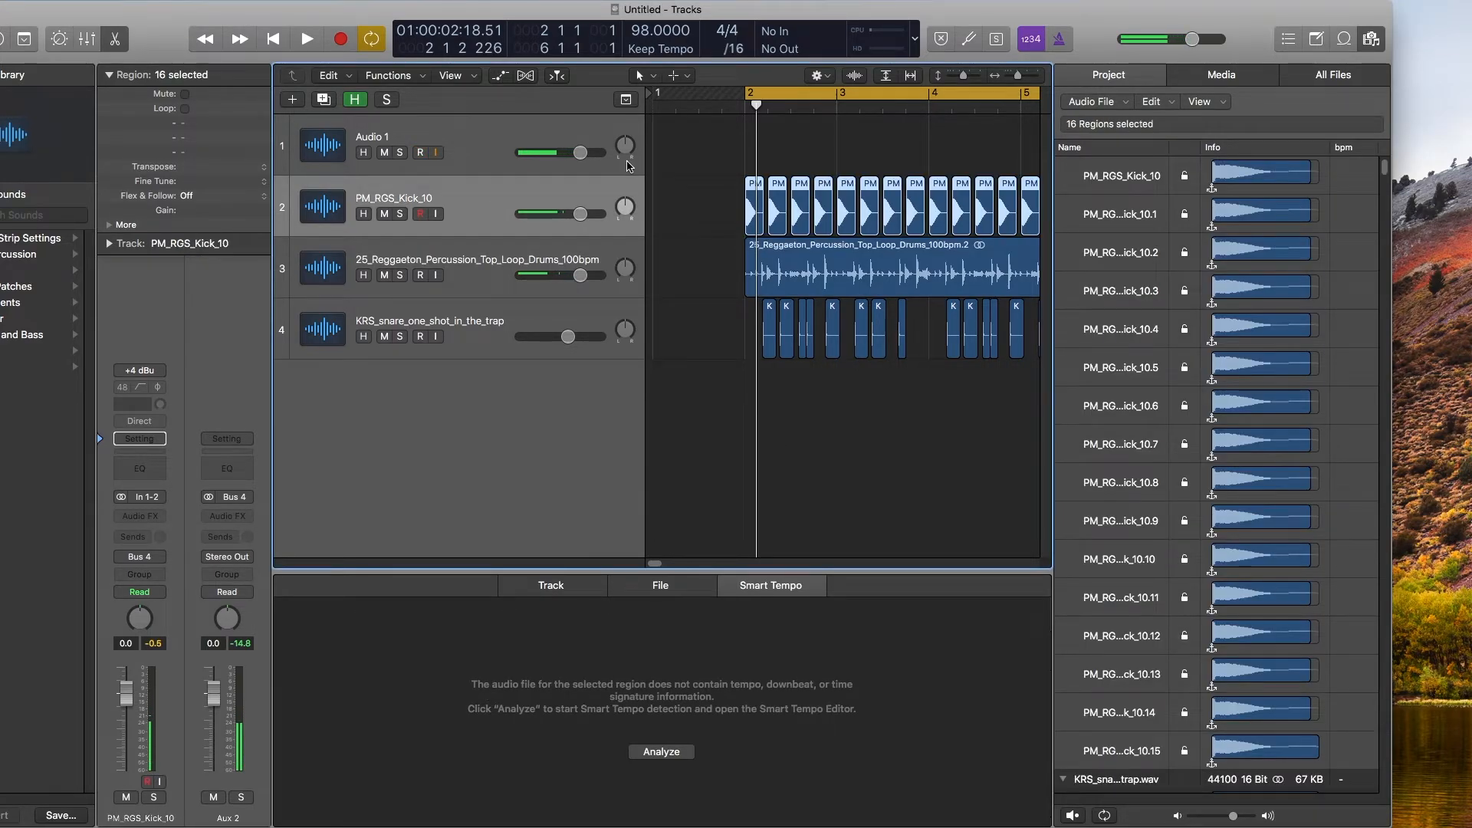
{"action": "key", "text": "alt+super+n"}
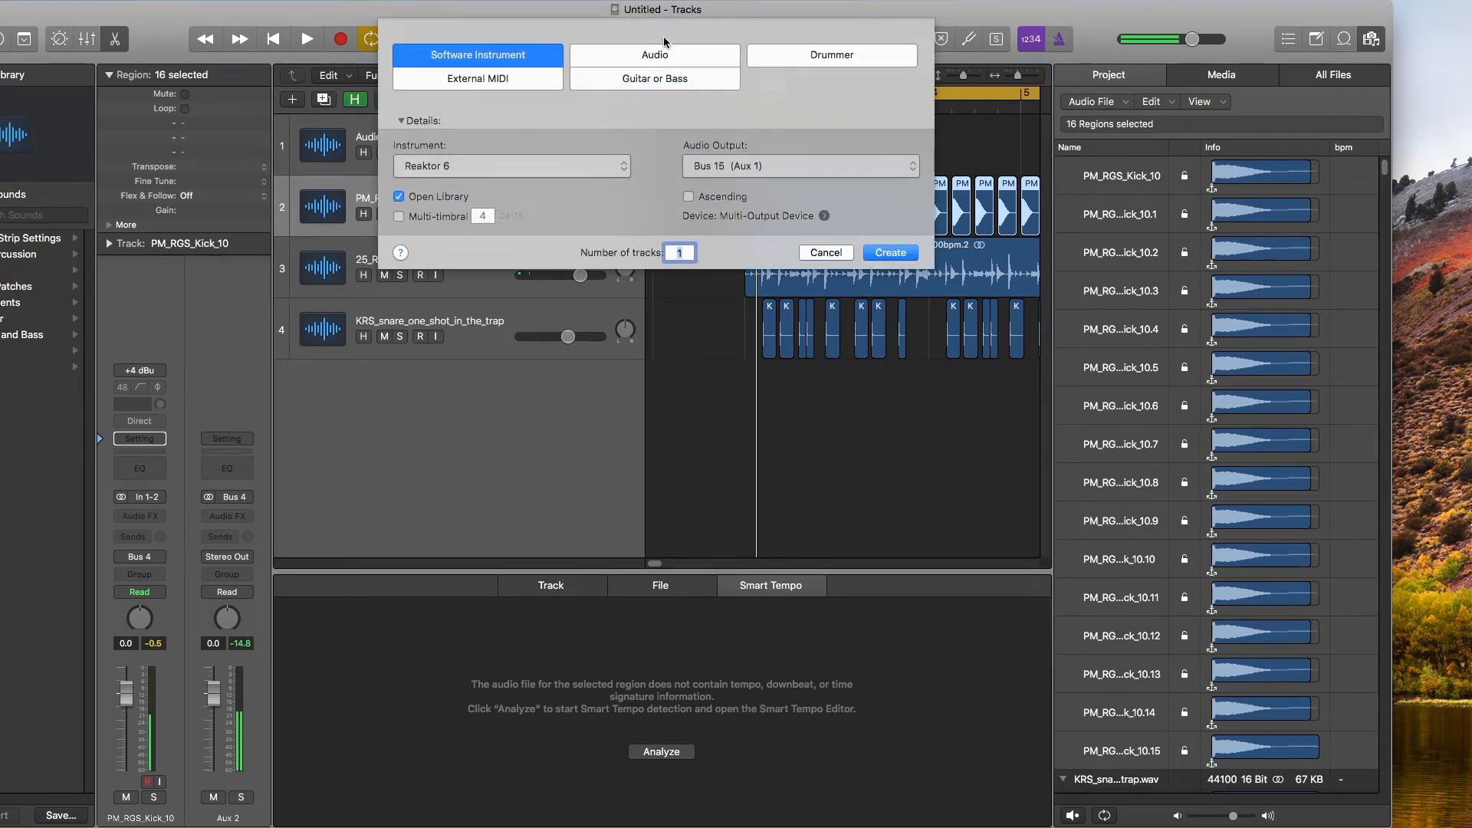
{"action": "left_click", "coordinate": [891, 252]}
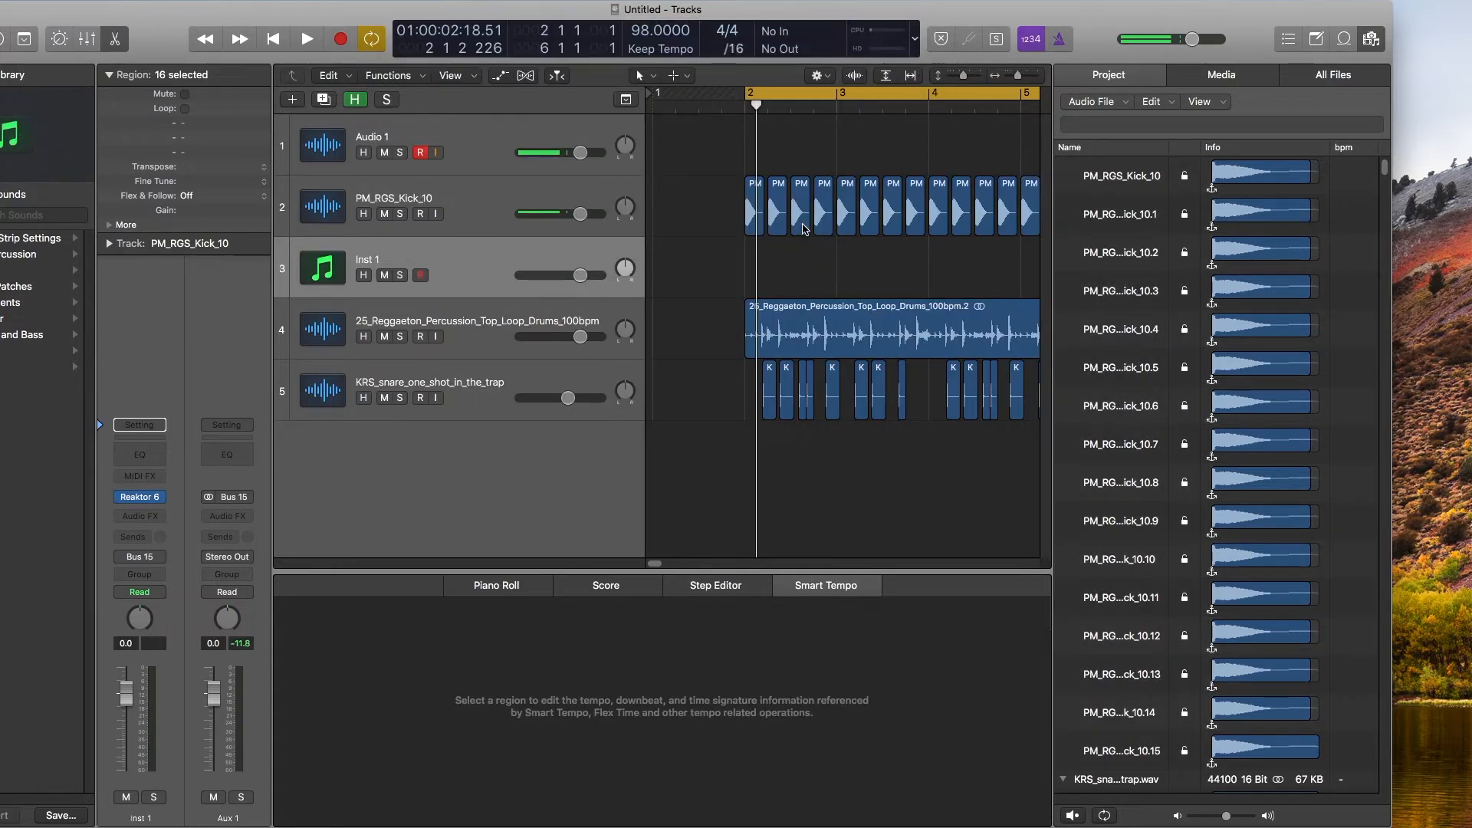
- Replace Reaktor 6 with Xfer Records Serum on the new instrument track and position the plug-in window centrally
{"action": "mouse_move", "coordinate": [161, 500]}
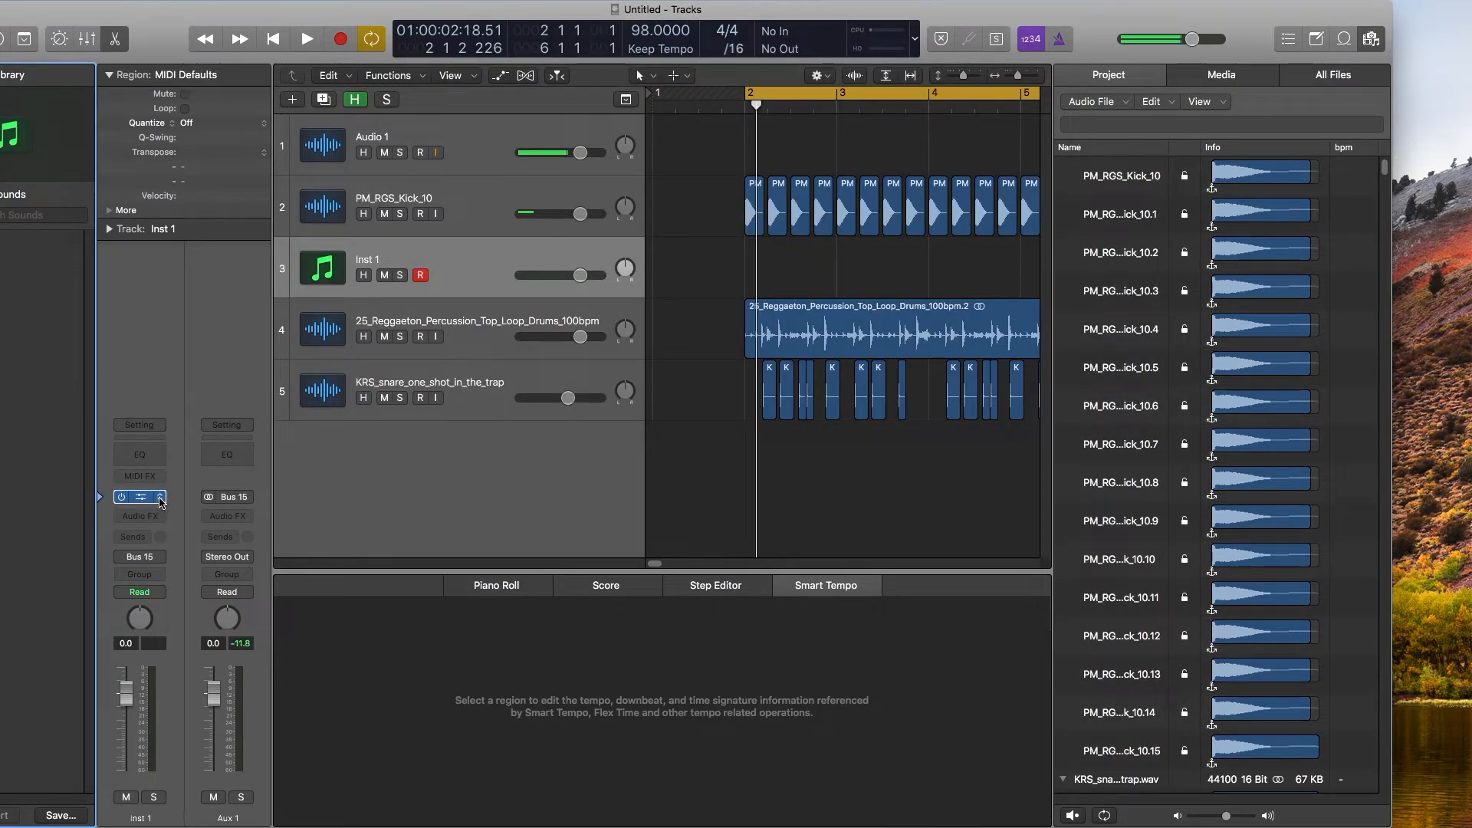
{"action": "left_click", "coordinate": [161, 498]}
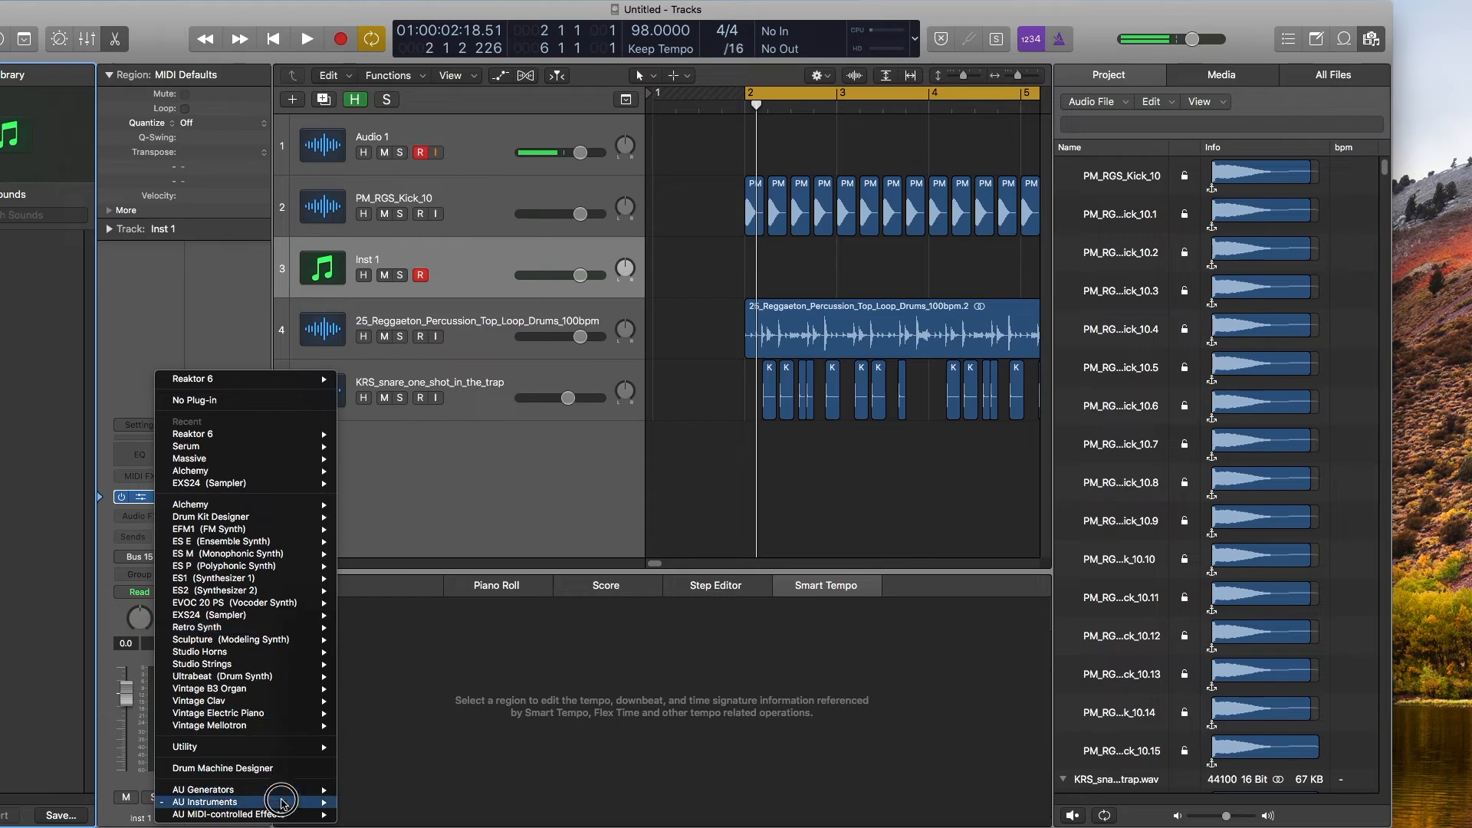
{"action": "mouse_move", "coordinate": [270, 804]}
{"action": "mouse_move", "coordinate": [399, 815]}
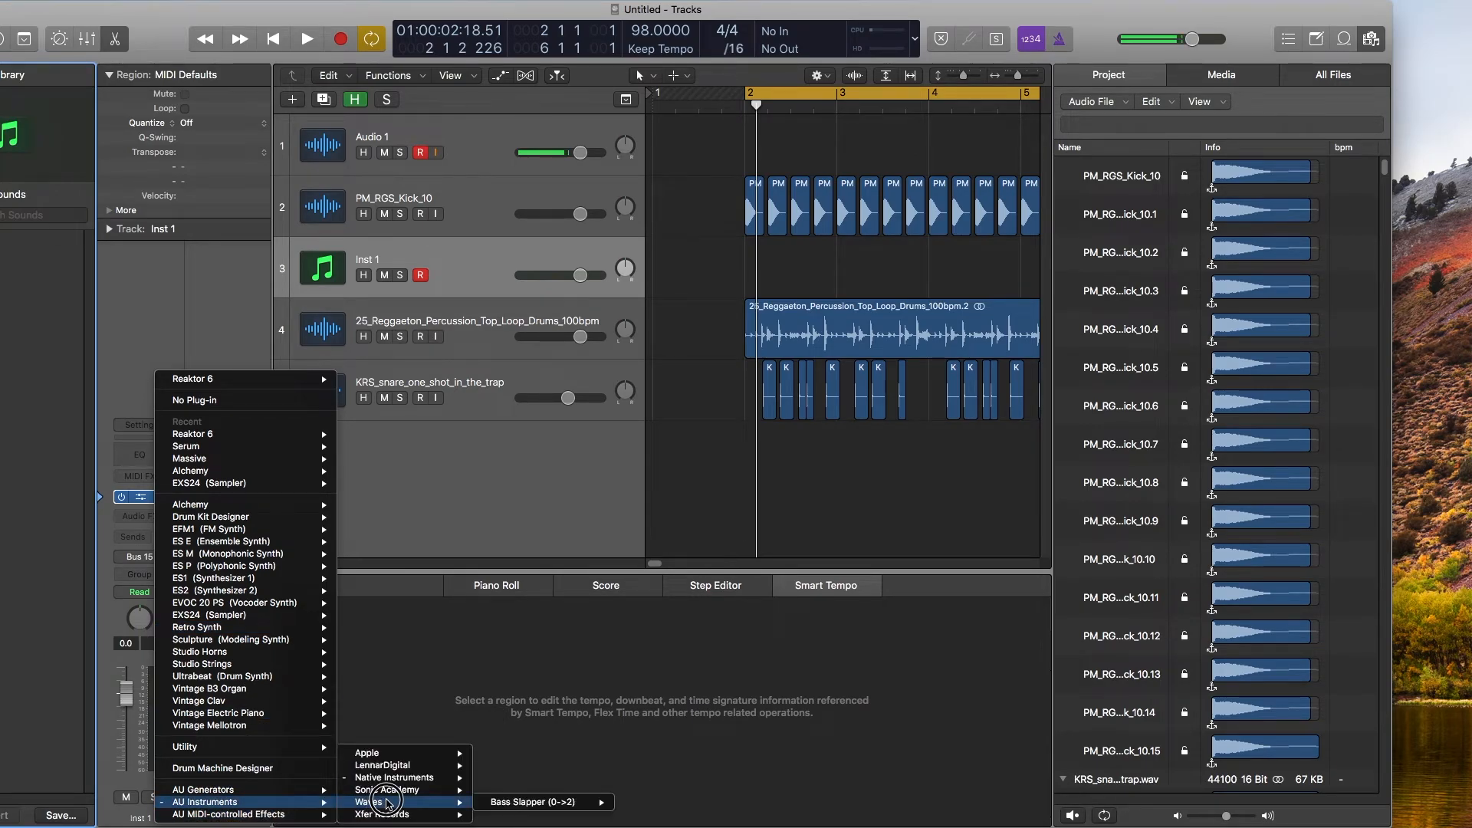
{"action": "mouse_move", "coordinate": [506, 815]}
{"action": "left_click", "coordinate": [585, 815]}
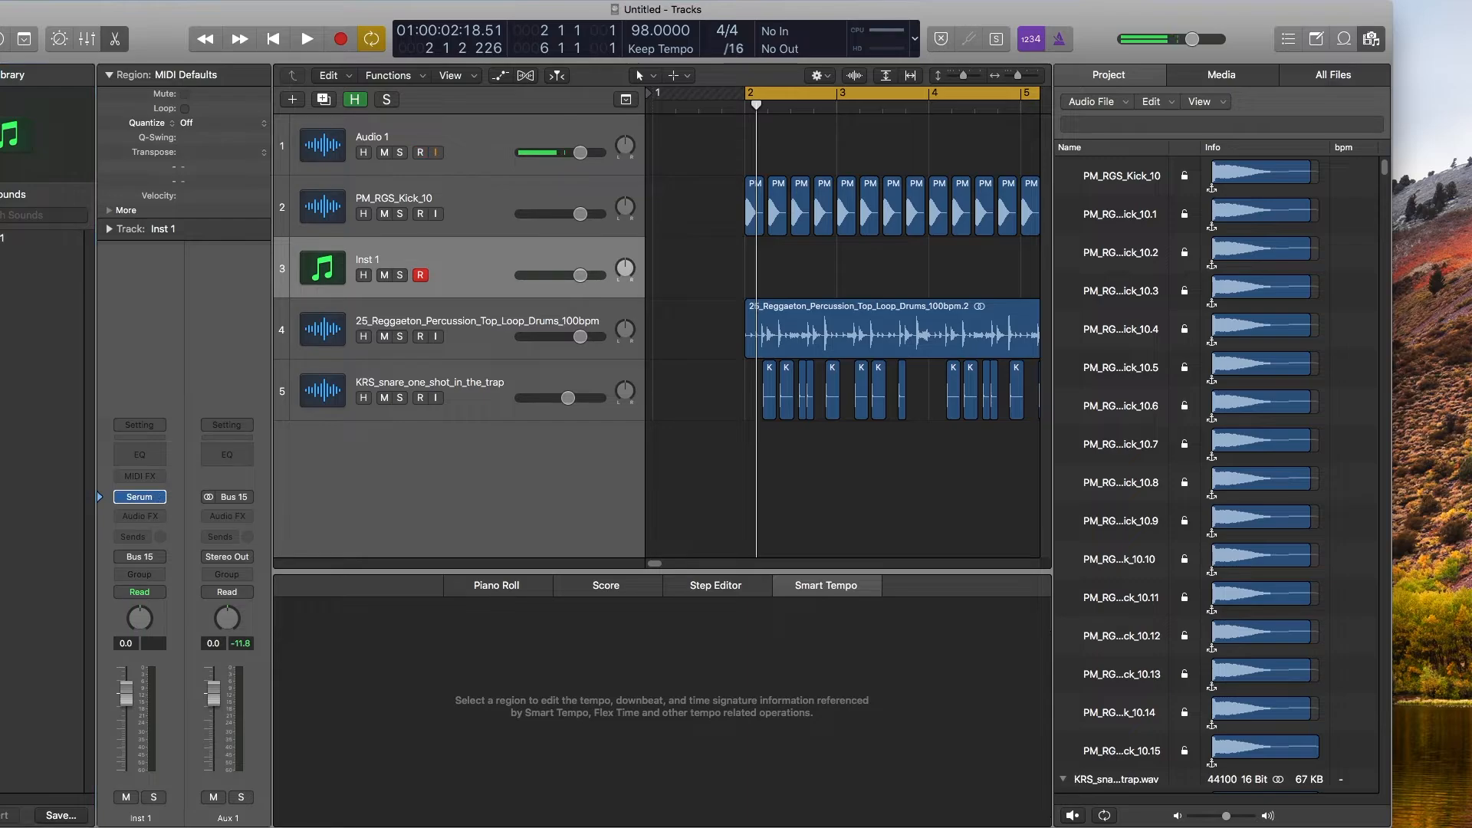
{"action": "left_click_drag", "start_coordinate": [705, 65], "coordinate": [676, 146]}
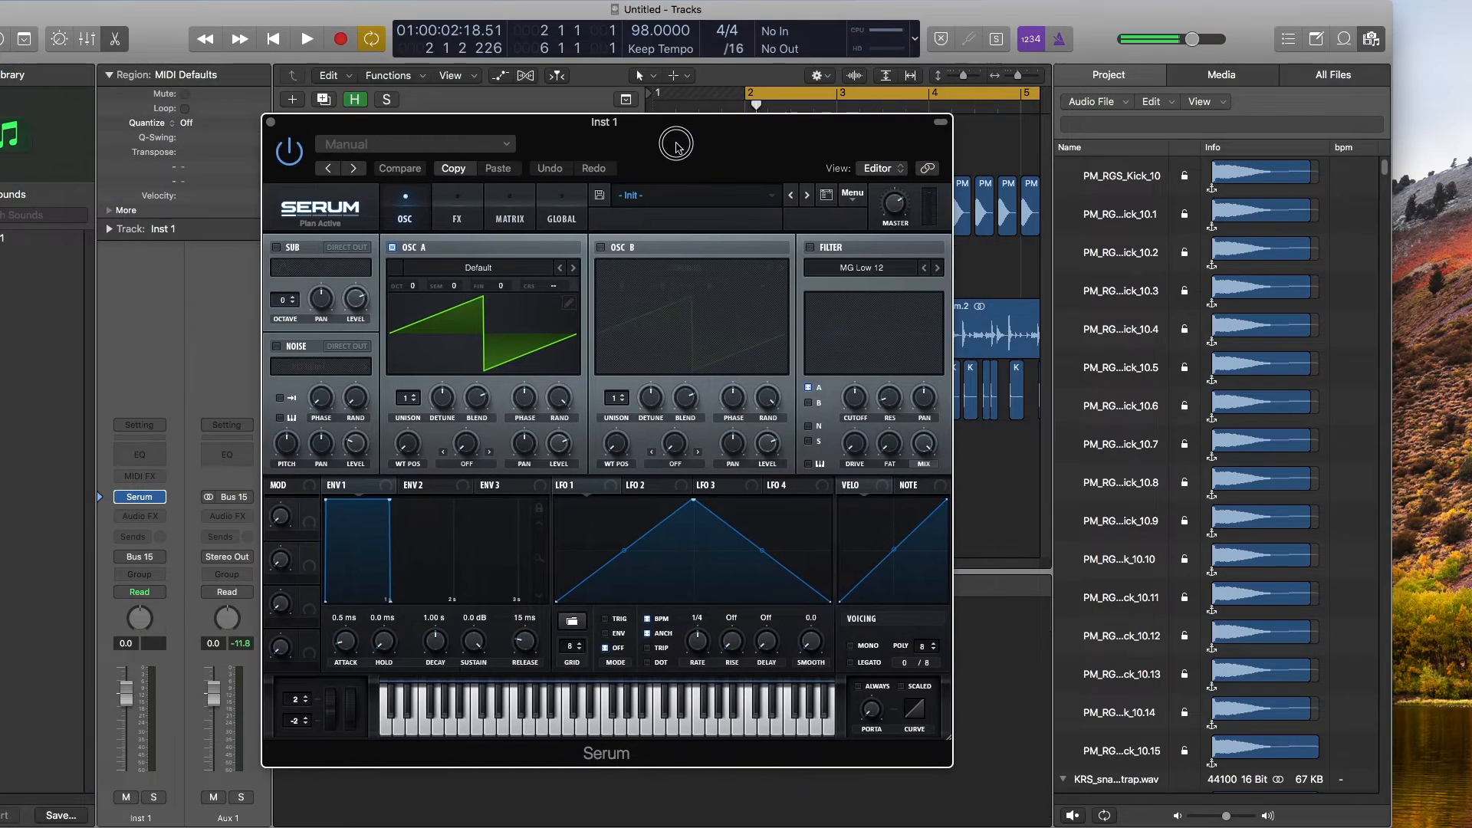
- Initialize the Serum preset and move the plug-in window clear of the track icons
{"action": "left_click", "coordinate": [670, 199]}
{"action": "left_click", "coordinate": [786, 230]}
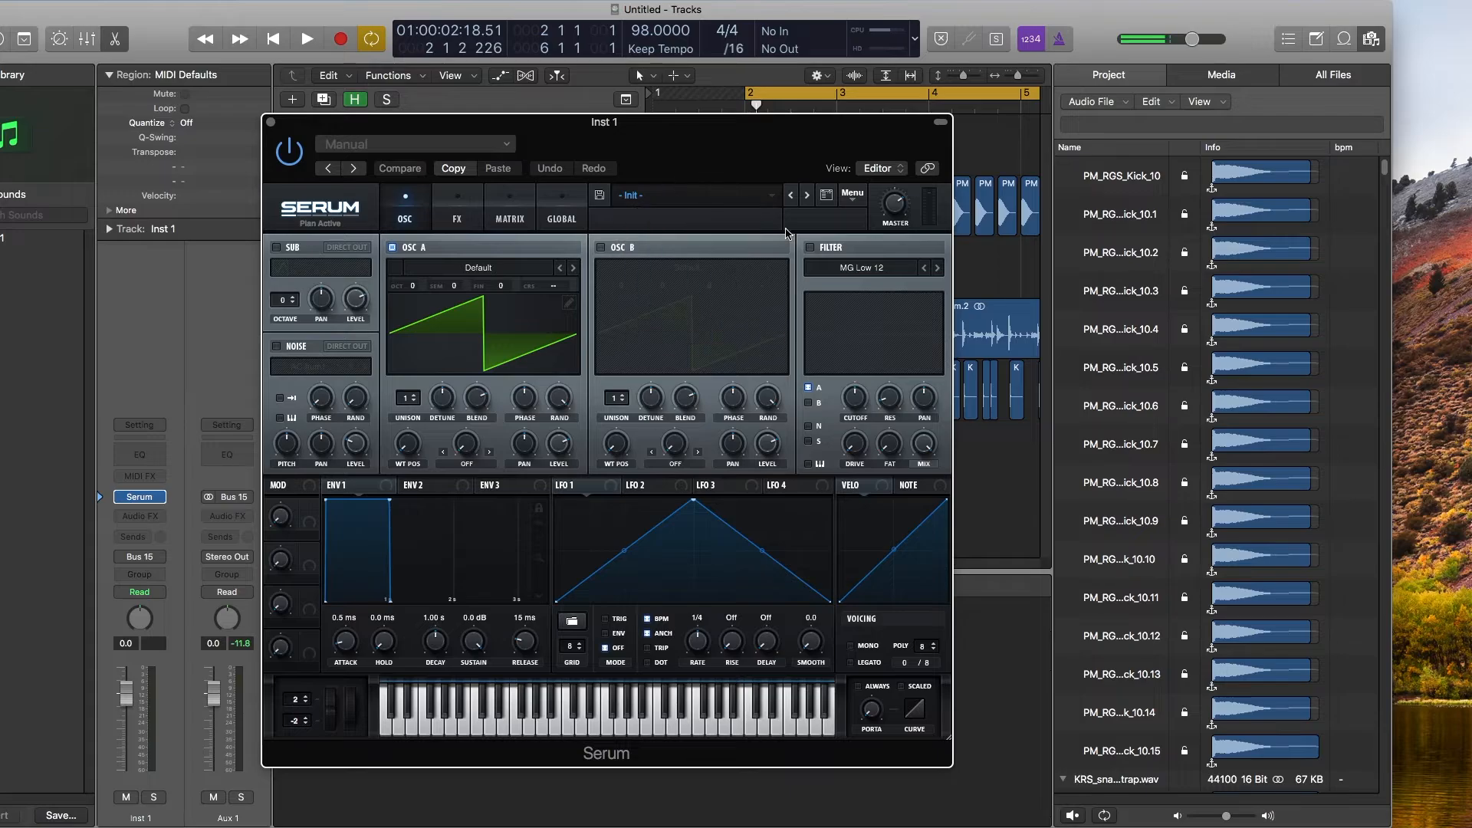
{"action": "left_click", "coordinate": [854, 197]}
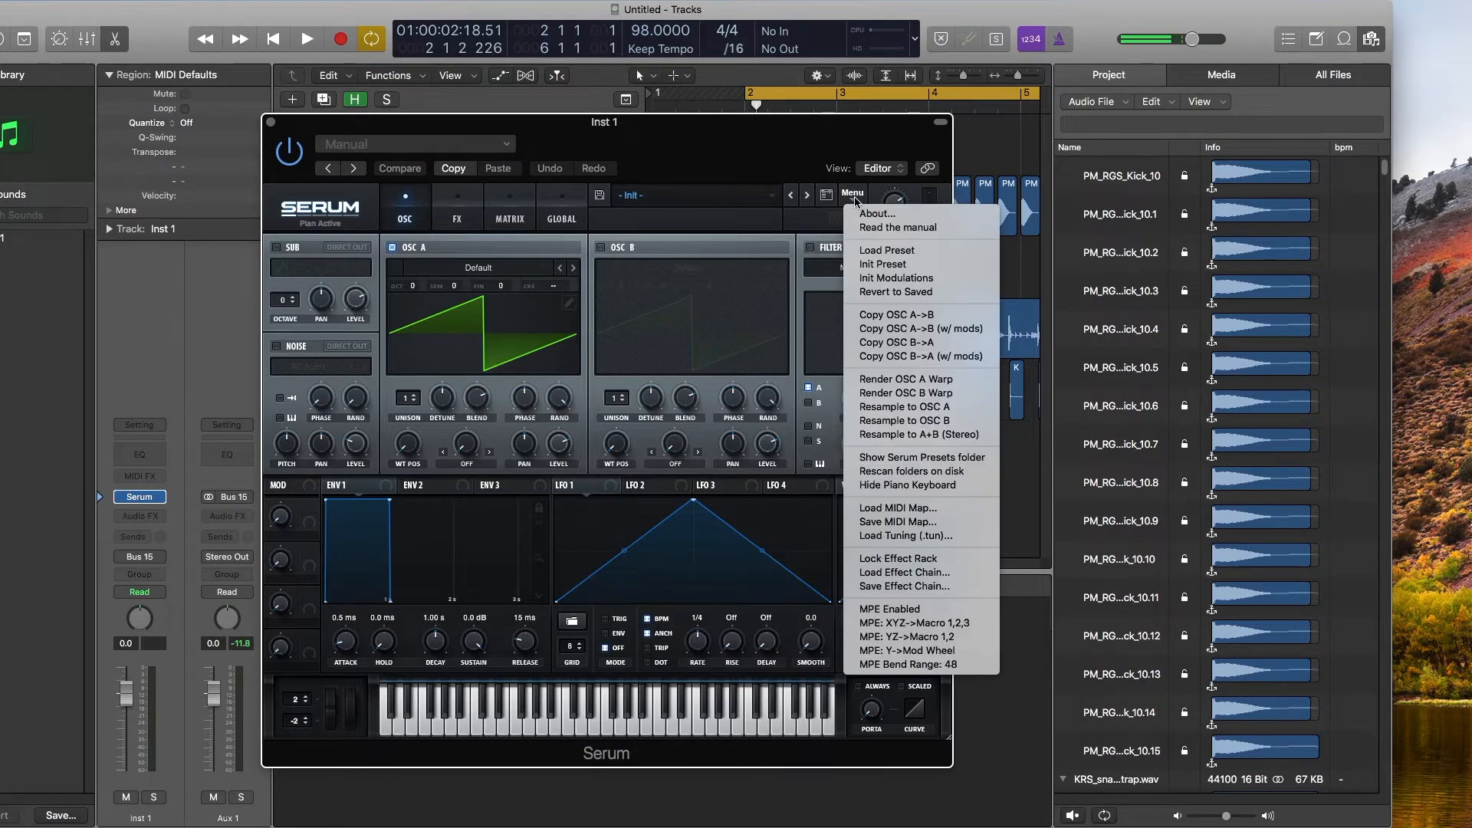
{"action": "left_click", "coordinate": [889, 263]}
{"action": "left_click_drag", "start_coordinate": [556, 127], "coordinate": [658, 121]}
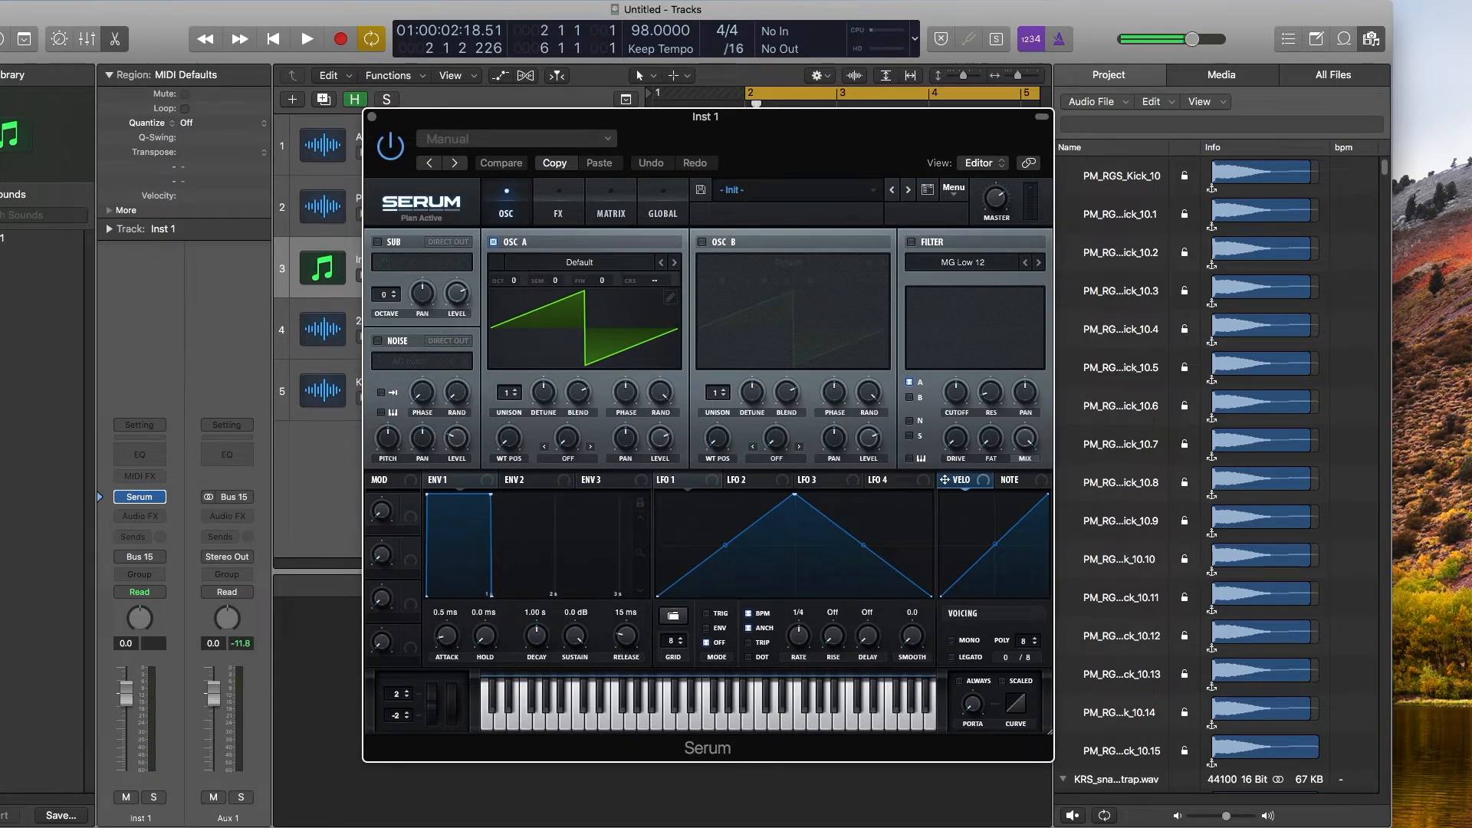
- Import the TITUS falsetto vocal phrase into OSC A using normal pitch-follow mode, and set its wavetable position to frame 223 in 3D view
{"action": "left_click_drag", "start_coordinate": [0, 347], "coordinate": [576, 322]}
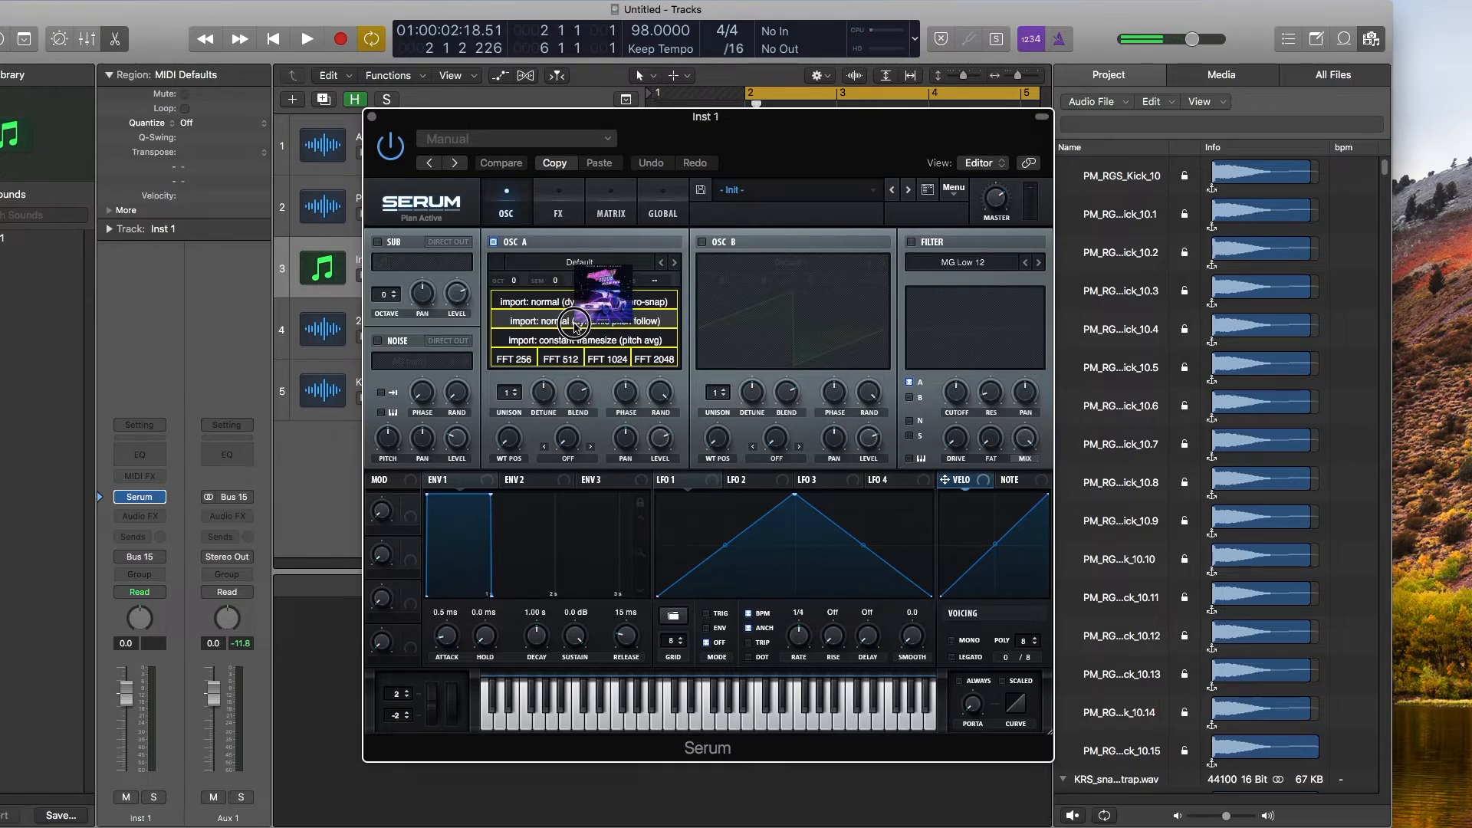
{"action": "left_click_drag", "start_coordinate": [575, 322], "coordinate": [575, 322]}
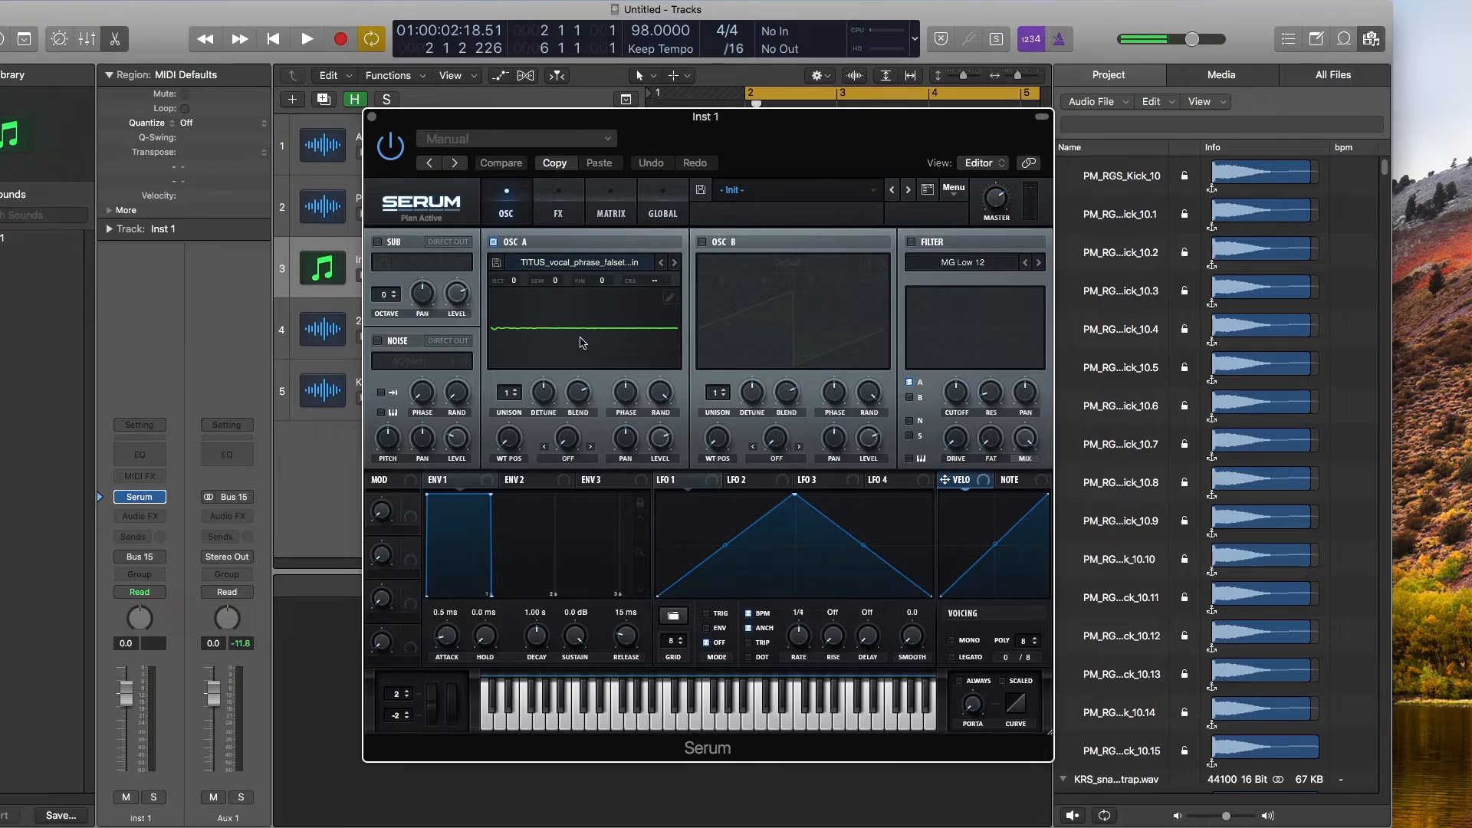
{"action": "left_click", "coordinate": [583, 342]}
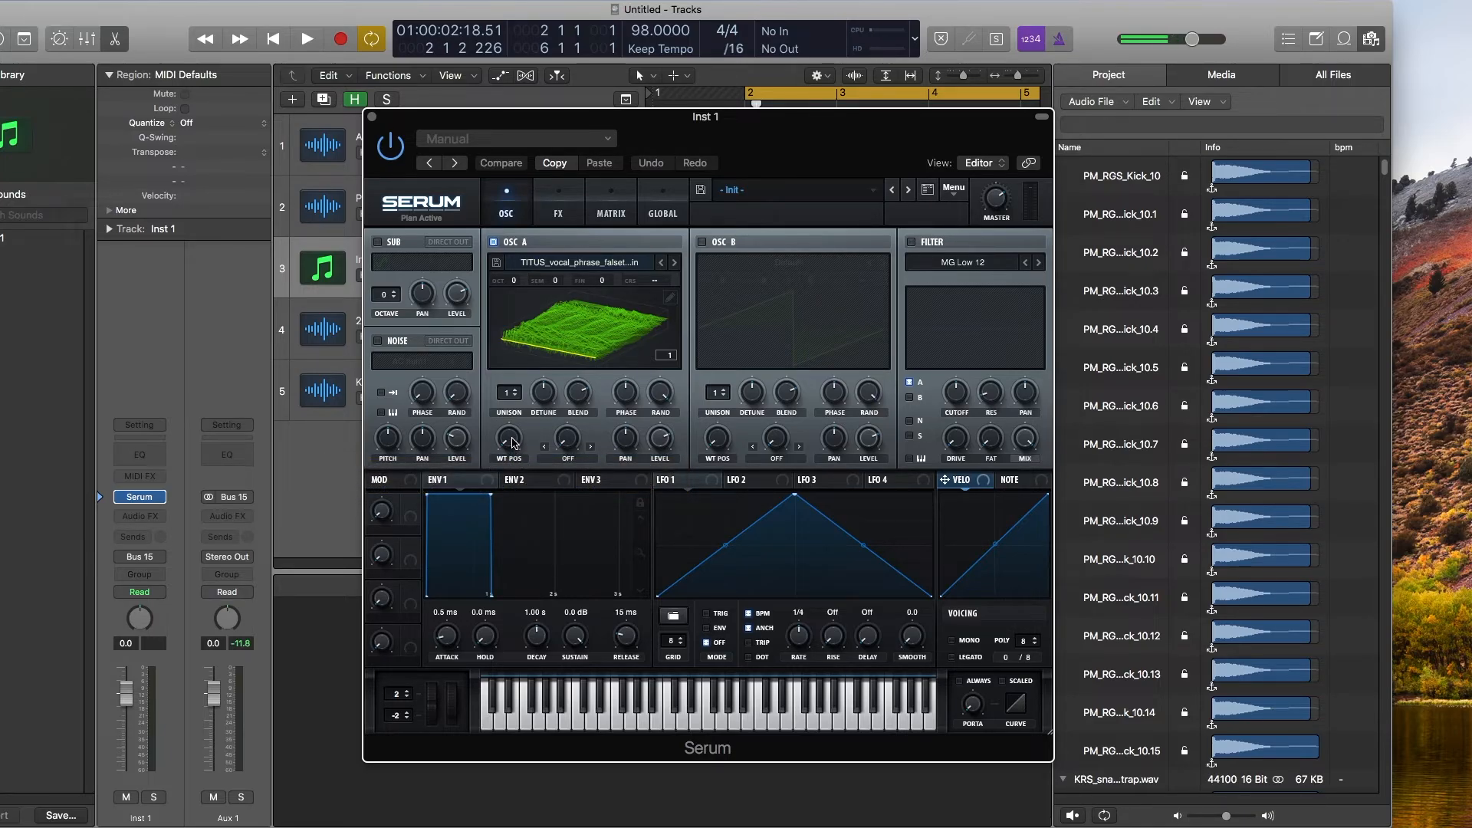
{"action": "left_click_drag", "start_coordinate": [512, 443], "coordinate": [580, 368]}
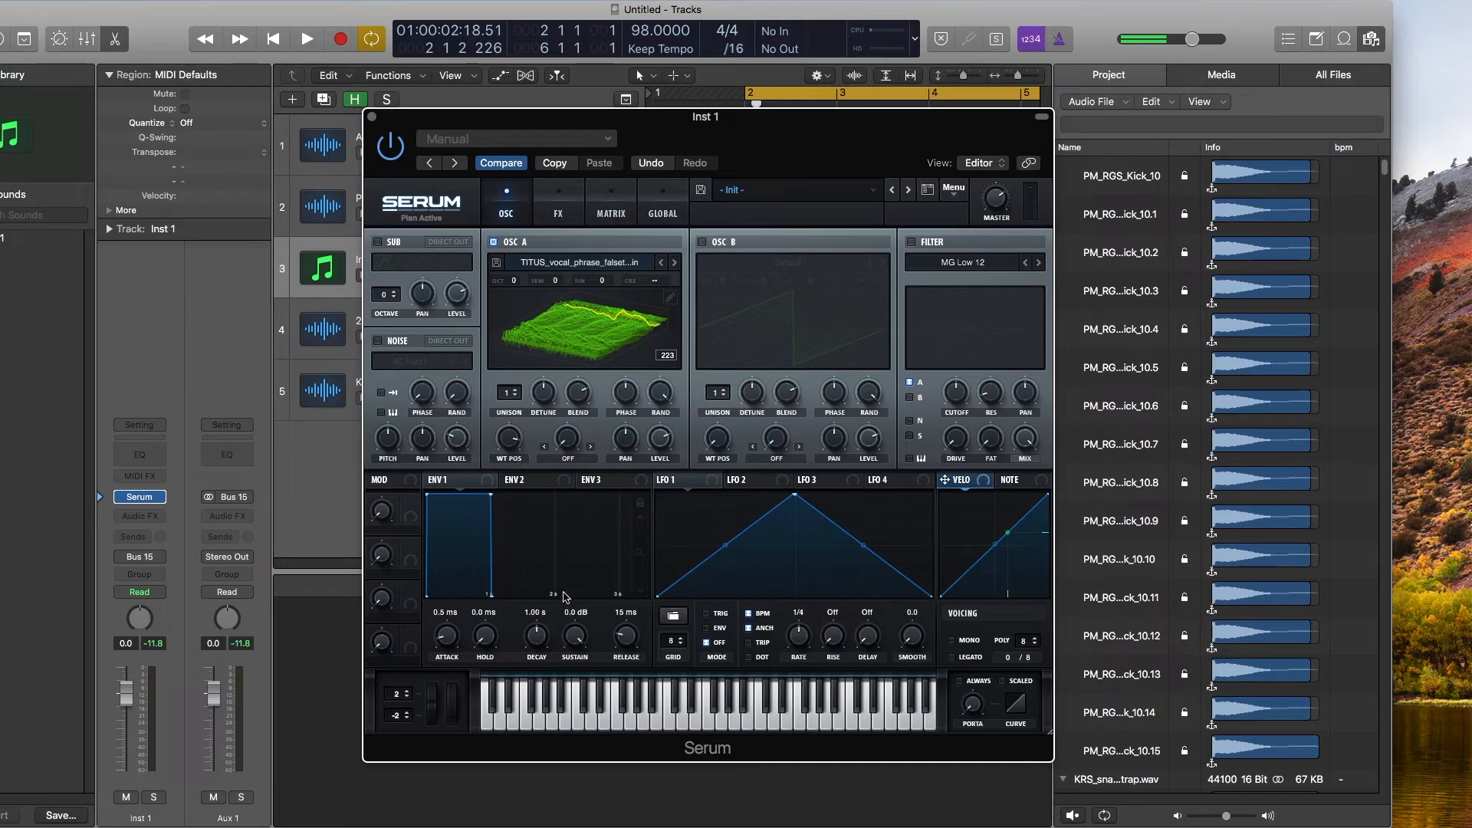
- Shape Env 1 with a 900 ms decay and -17.1 dB sustain, and assign it to modulate OSC A's wavetable position
{"action": "left_click_drag", "start_coordinate": [491, 495], "coordinate": [484, 580]}
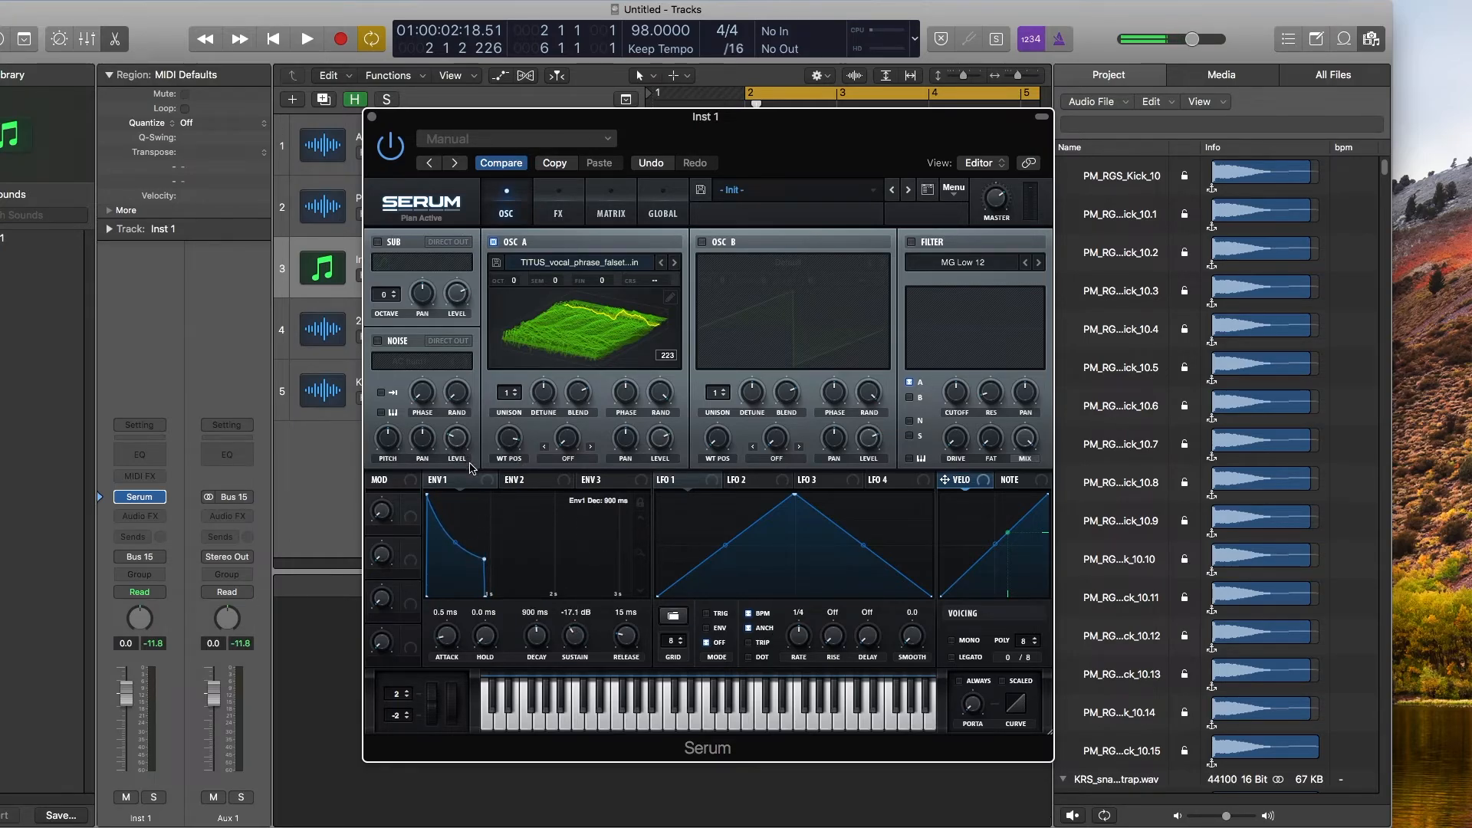
{"action": "left_click_drag", "start_coordinate": [495, 484], "coordinate": [510, 446]}
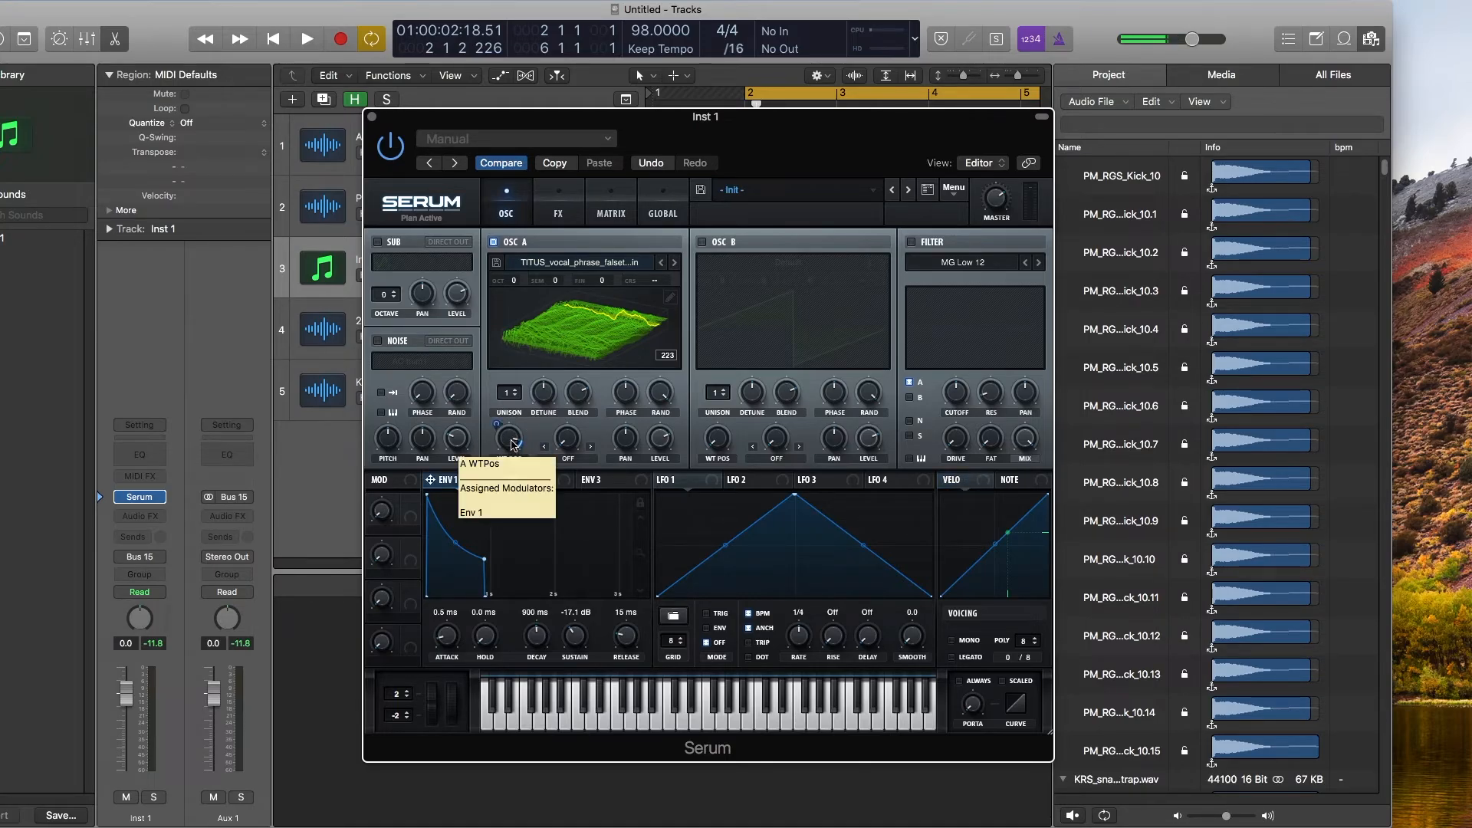
{"action": "left_click_drag", "start_coordinate": [512, 445], "coordinate": [517, 474]}
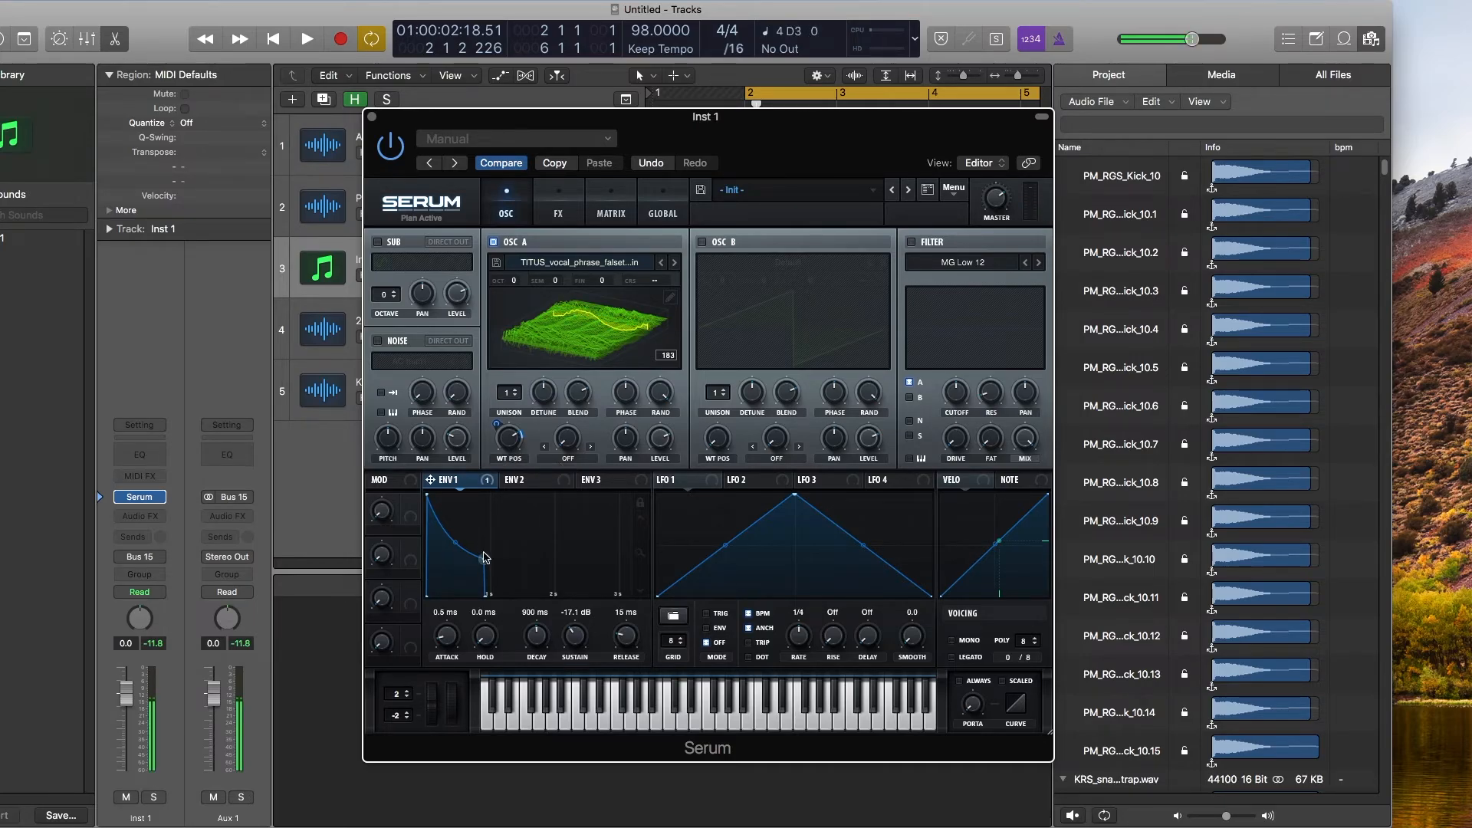
{"action": "left_click_drag", "start_coordinate": [504, 443], "coordinate": [506, 451]}
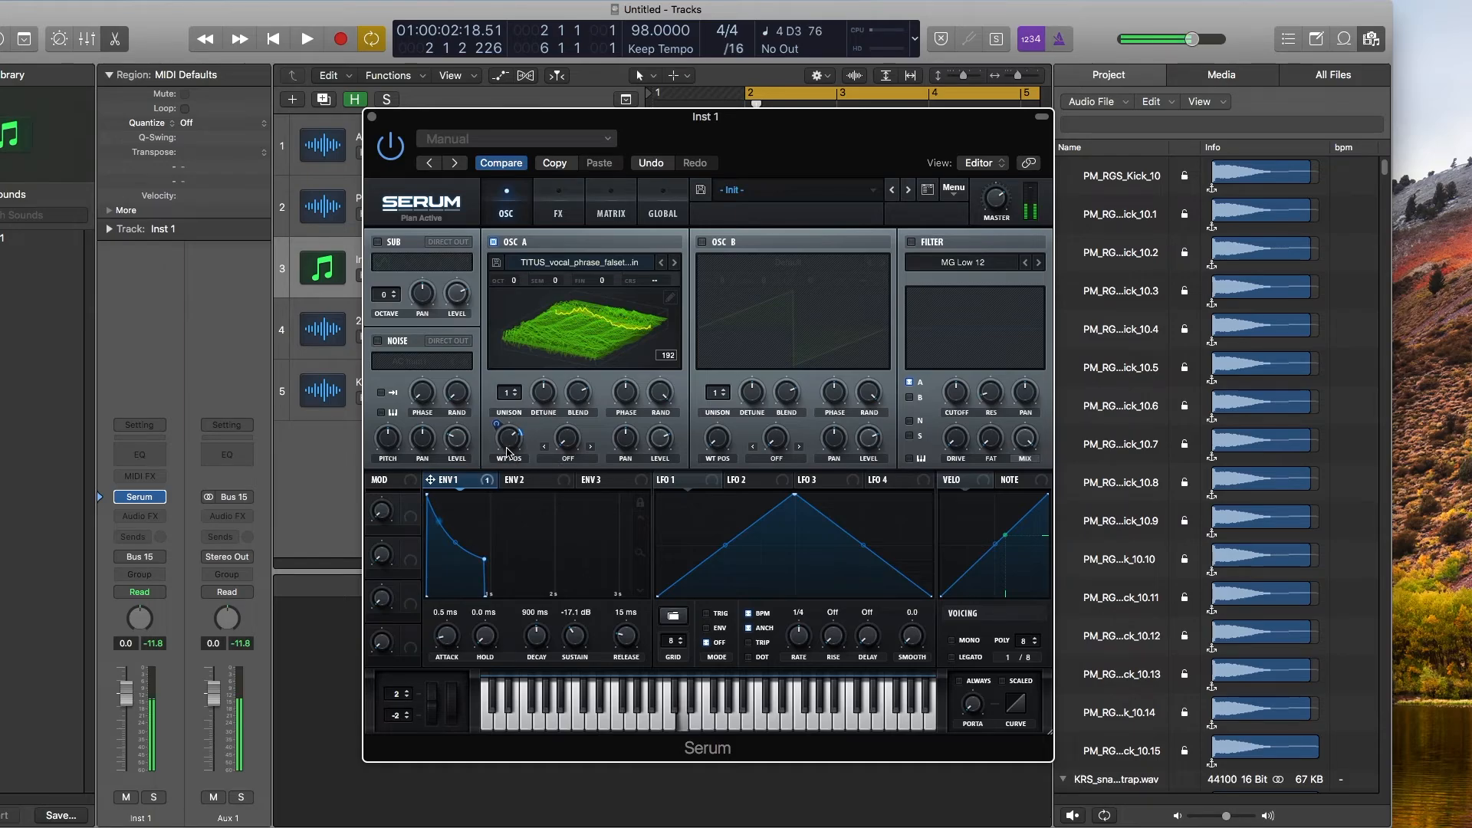
- Set Env 1 to an 813 ms decay with -∞ dB sustain, then readjust OSC A's wavetable position and lower its octave to -2
{"action": "left_click_drag", "start_coordinate": [483, 559], "coordinate": [477, 623]}
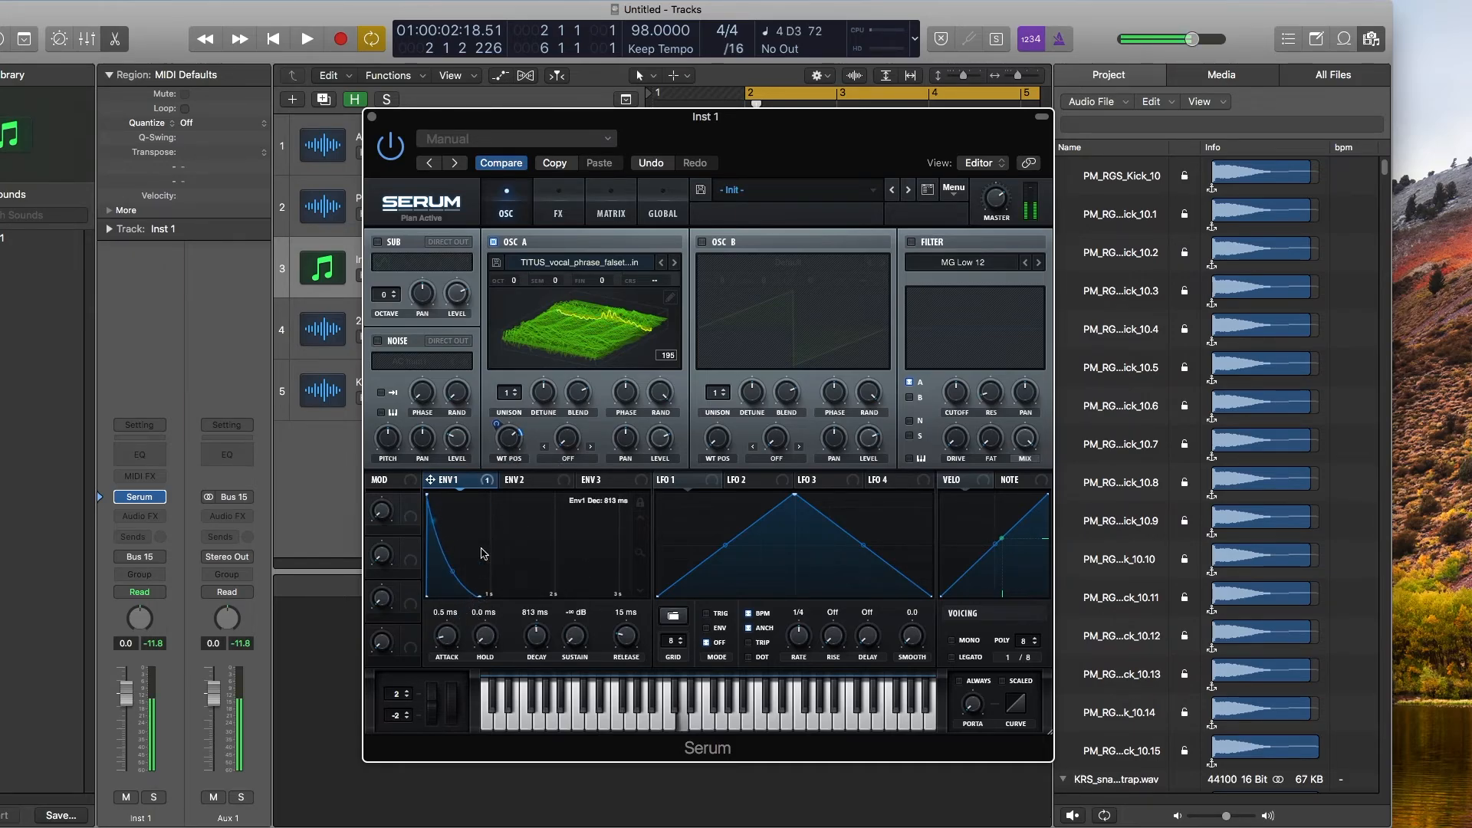
{"action": "left_click_drag", "start_coordinate": [509, 439], "coordinate": [516, 422]}
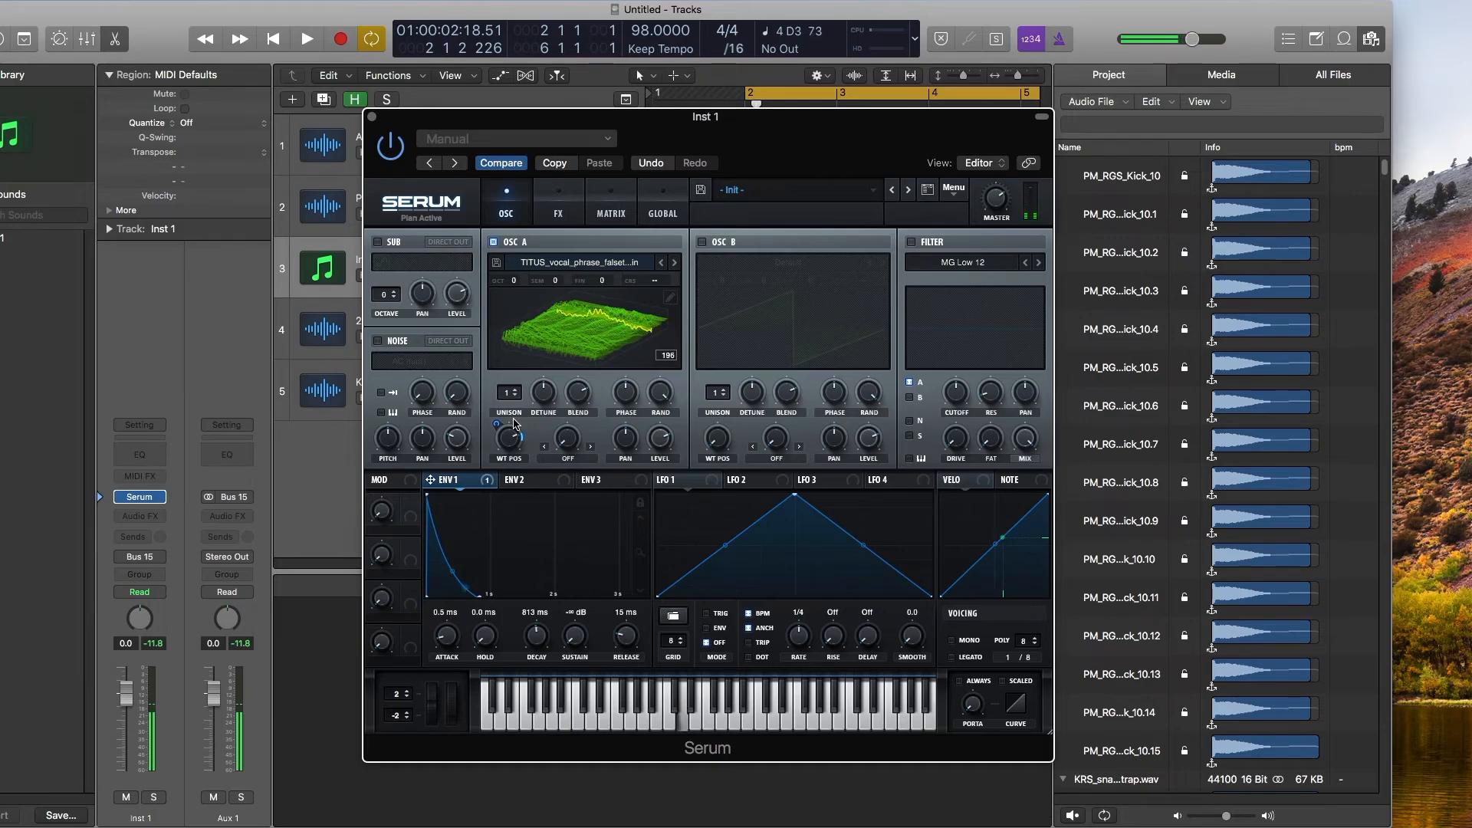
{"action": "mouse_move", "coordinate": [515, 282]}
{"action": "left_mouse_down"}
{"action": "mouse_move", "coordinate": [515, 322]}
{"action": "mouse_move", "coordinate": [517, 292]}
{"action": "left_mouse_up"}
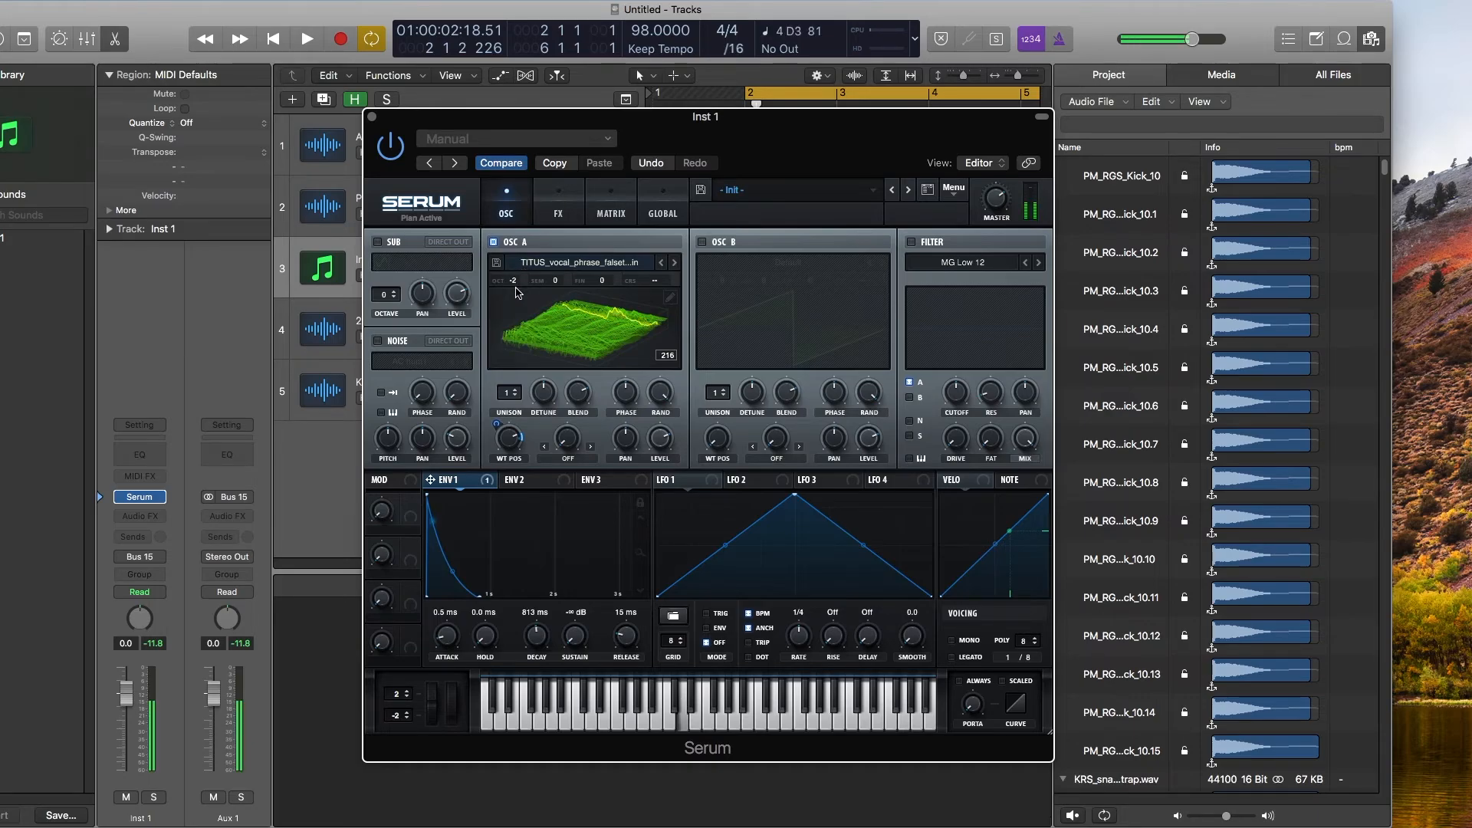